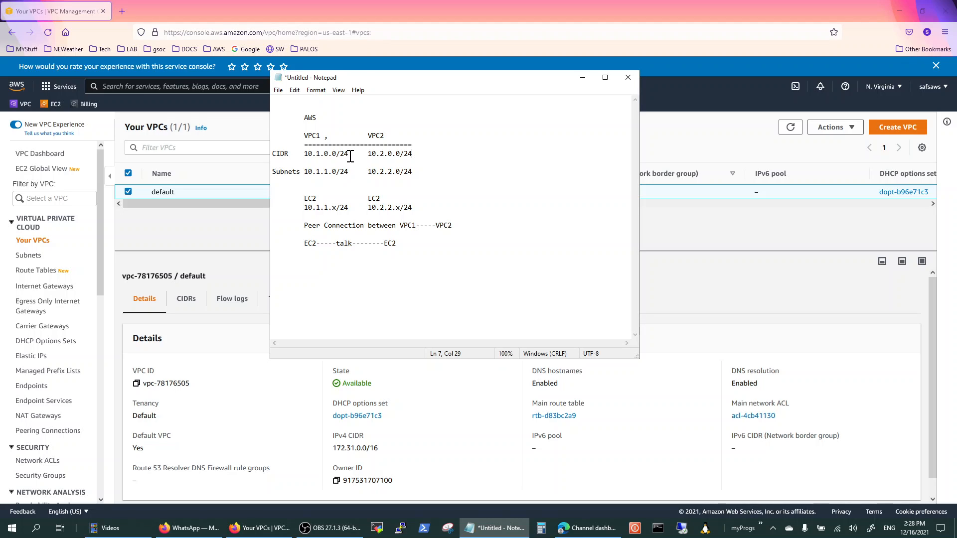
# Change the VPC1 and VPC2 CIDR blocks in the notes to 10.1.0.0/16 and 10.2.0.0/16.
pyautogui.moveTo(350, 157); pyautogui.dragTo(344, 154)
pyautogui.moveTo(414, 154); pyautogui.dragTo(409, 155)
# Review the planned EC2 addresses and the VPC1–VPC2 peer connection in the notes, and switch back to the VPC console.
pyautogui.moveTo(350, 210); pyautogui.dragTo(307, 201)
pyautogui.click(318, 210)
pyautogui.moveTo(292, 229); pyautogui.dragTo(413, 225)
pyautogui.click(426, 239)
pyautogui.click(394, 26)
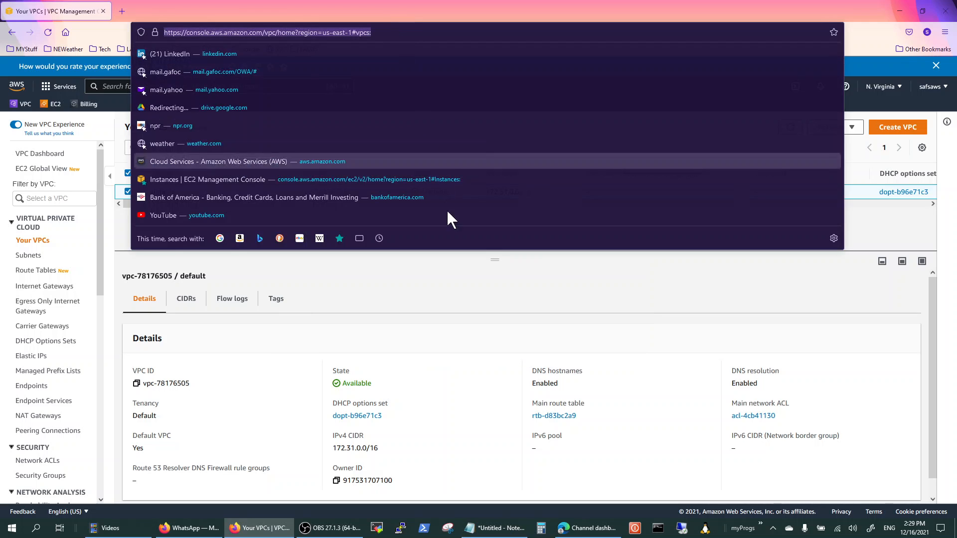
pyautogui.click(483, 305)
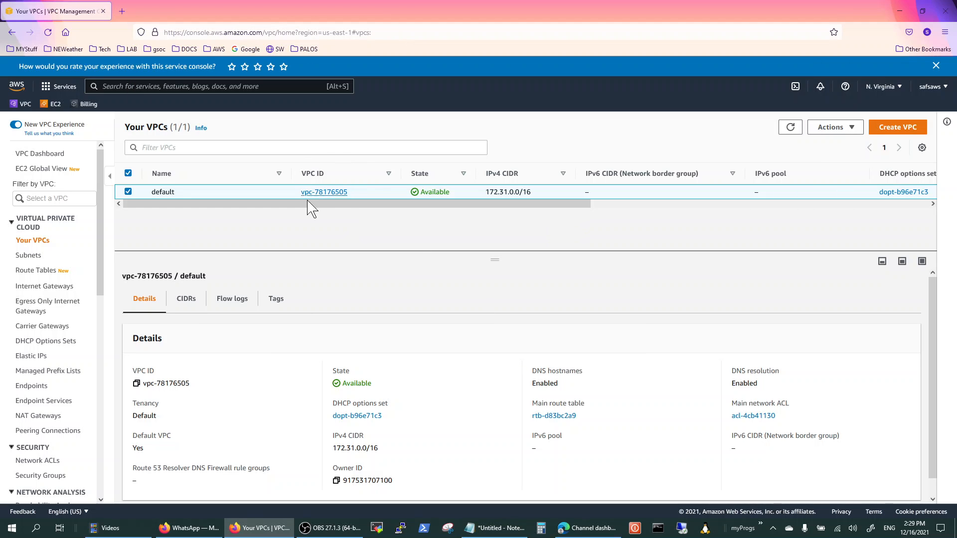
# Create a VPC named vpc1 with the IPv4 CIDR 10.1.0.0/16.
pyautogui.click(895, 128)
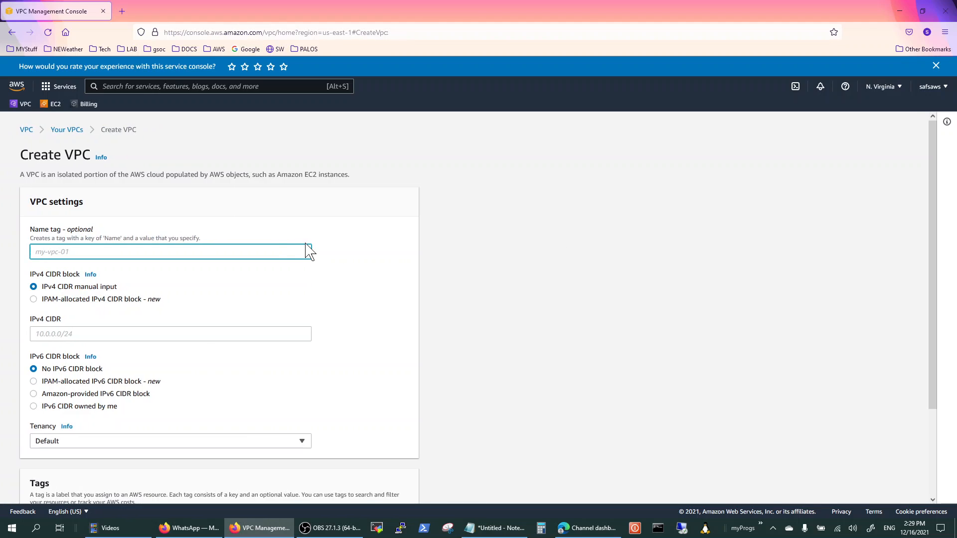
pyautogui.write('vpc1')
pyautogui.scroll(-2, 351, 412)
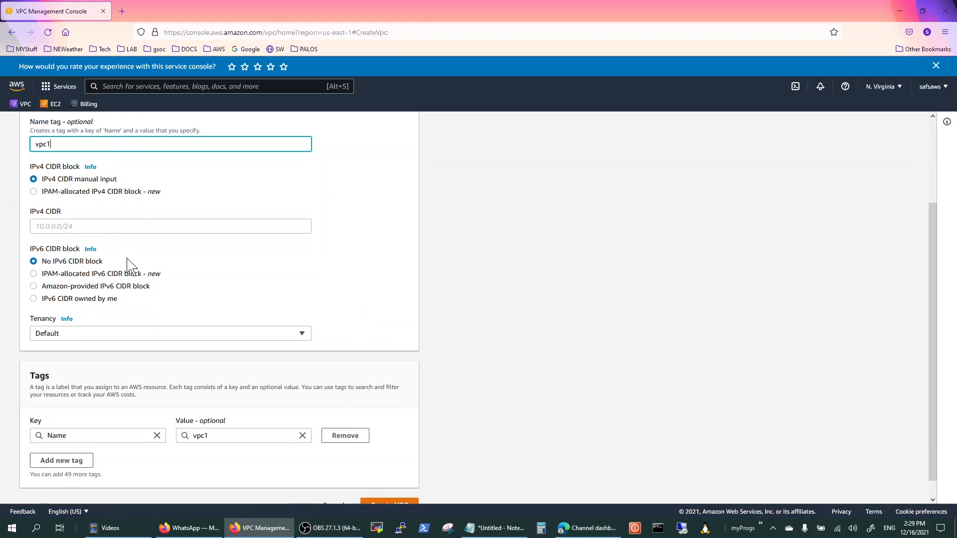
pyautogui.click(137, 229)
pyautogui.write('10')
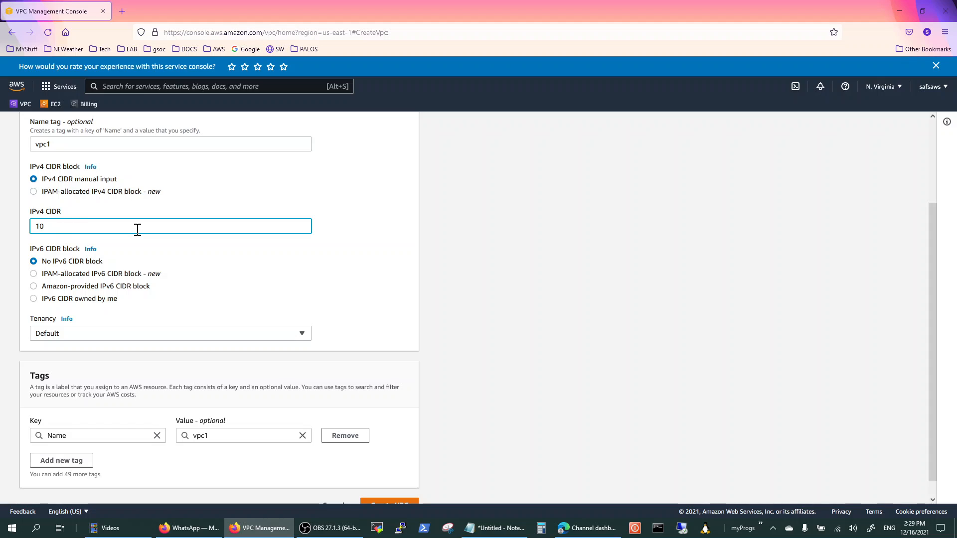
pyautogui.write('.1.0.0/16')
pyautogui.scroll(-1, 349, 388)
pyautogui.click(404, 486)
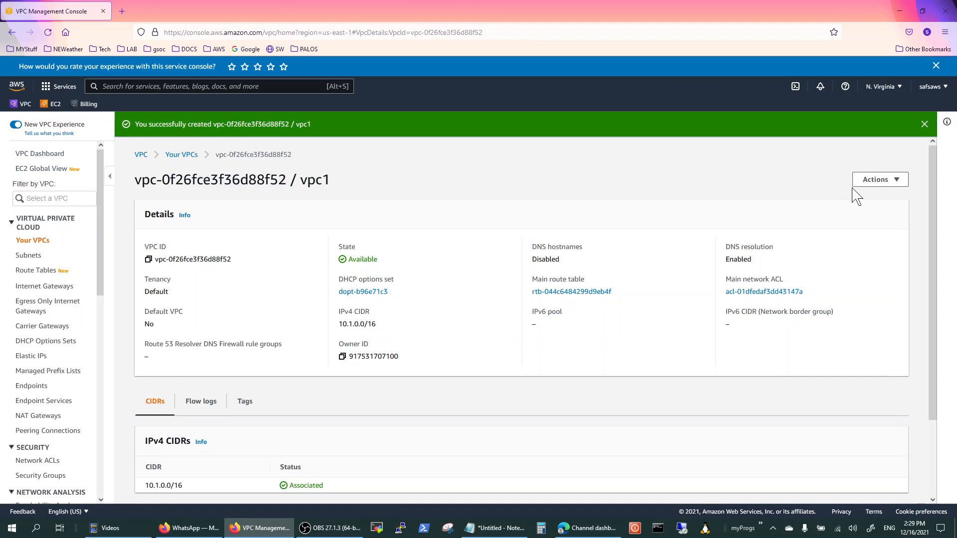
# Create a VPC named vpc2 with the IPv4 CIDR 10.2.0.0/16.
pyautogui.click(182, 154)
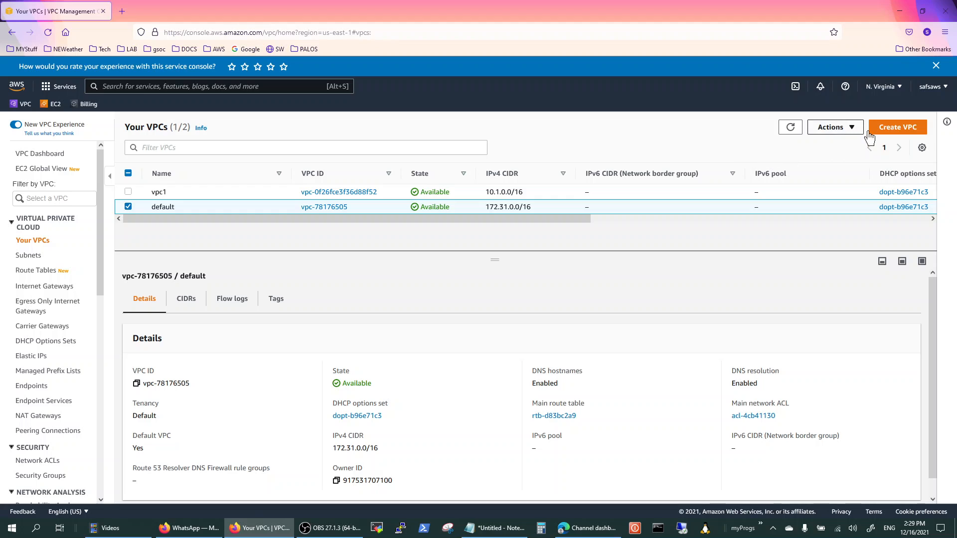
pyautogui.click(897, 127)
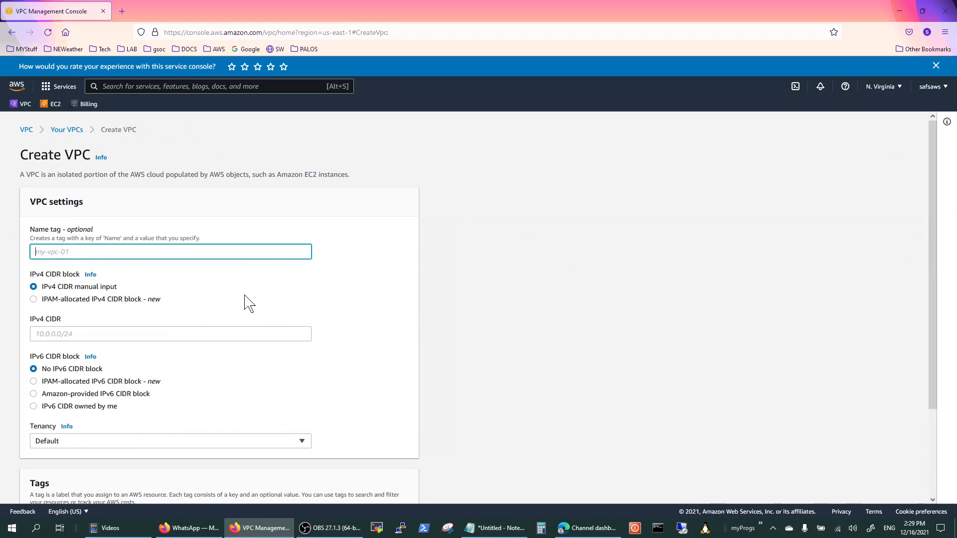
pyautogui.write('vpc2')
pyautogui.click(175, 337)
pyautogui.write('10.2')
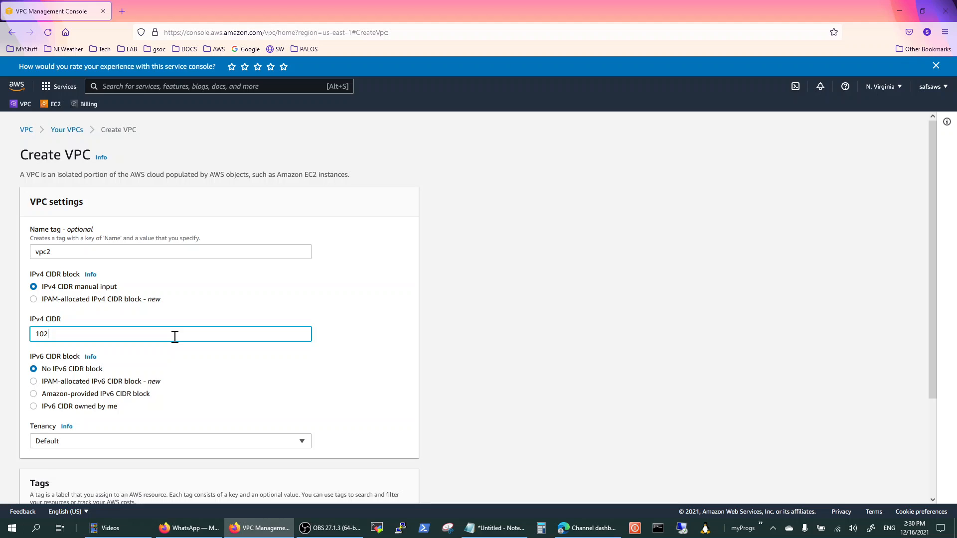
pyautogui.write('.0.0/16')
pyautogui.scroll(-3, 175, 337)
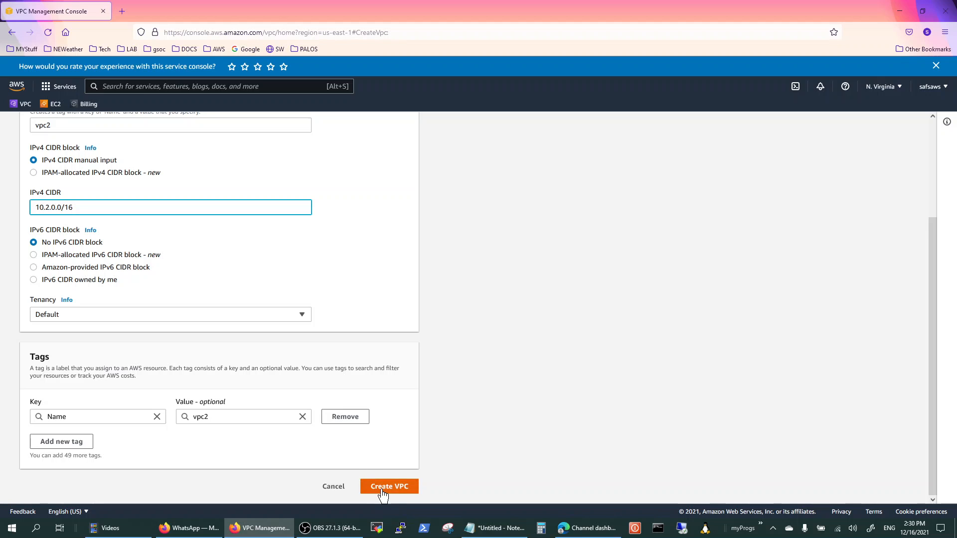
pyautogui.click(381, 487)
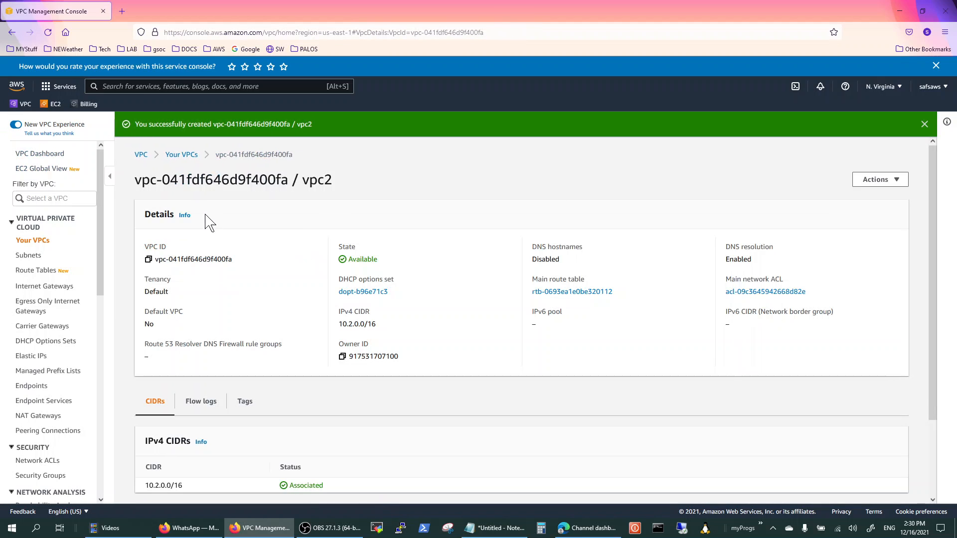
# Start a new subnet in vpc1 and name it vpc1-subnet.
pyautogui.click(181, 155)
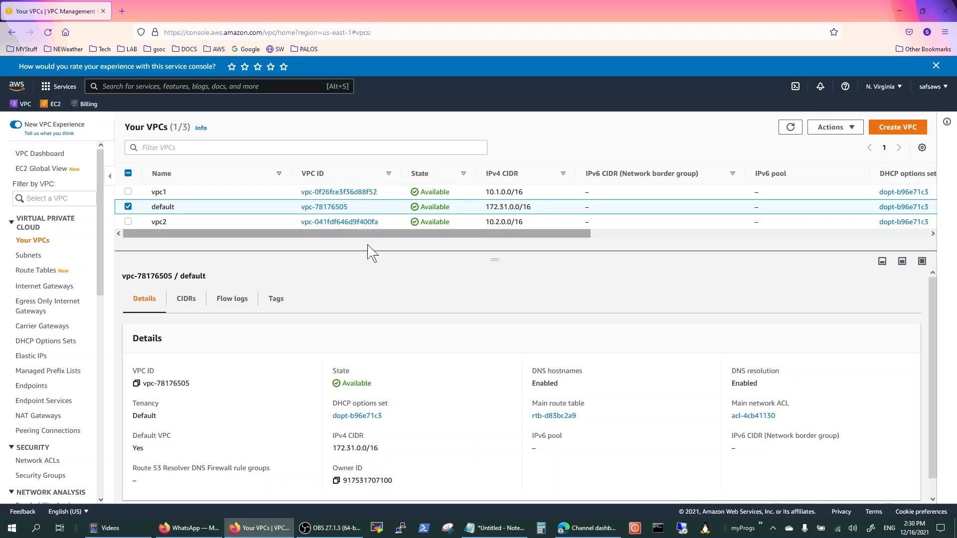
pyautogui.click(28, 256)
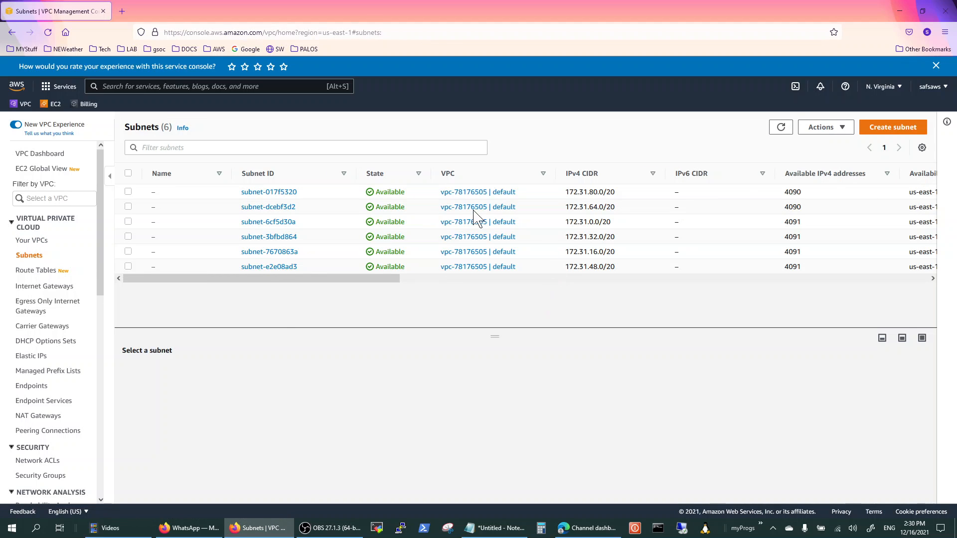
pyautogui.click(885, 131)
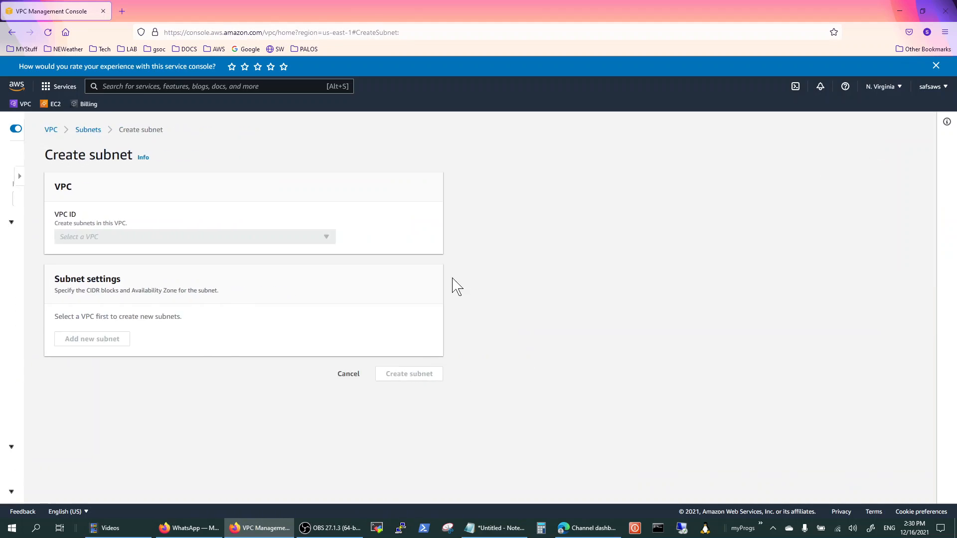
pyautogui.click(187, 239)
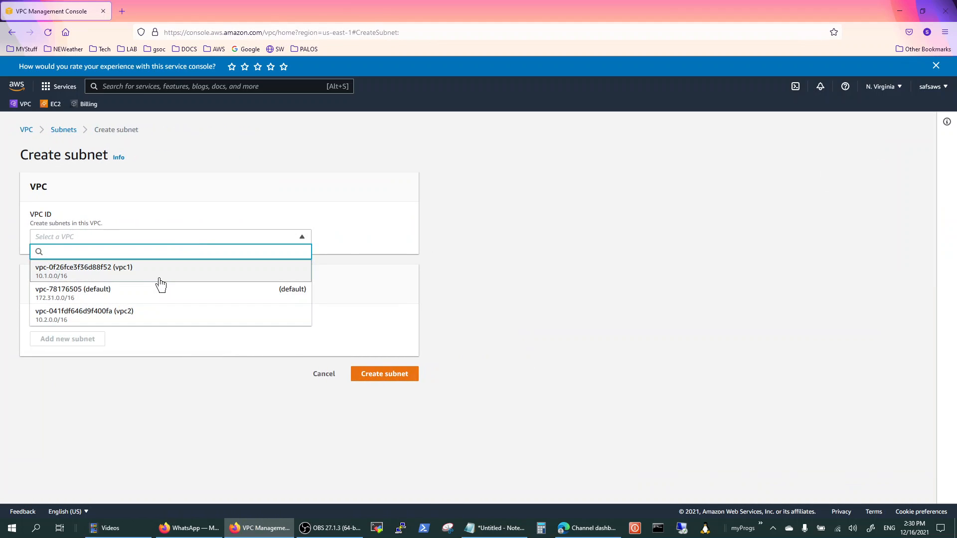
pyautogui.click(158, 277)
pyautogui.click(107, 414)
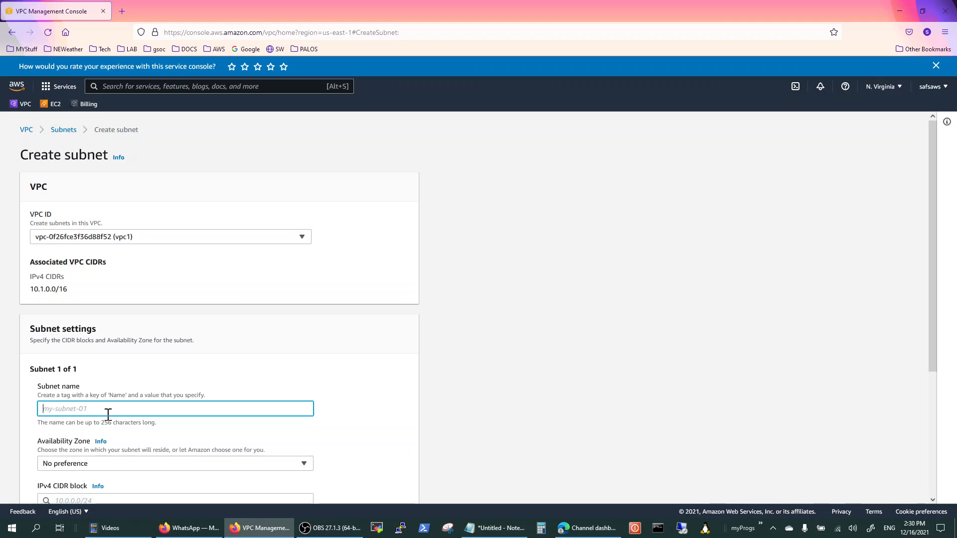
pyautogui.write('vpc1-subnet')
pyautogui.scroll(-3, 573, 294)
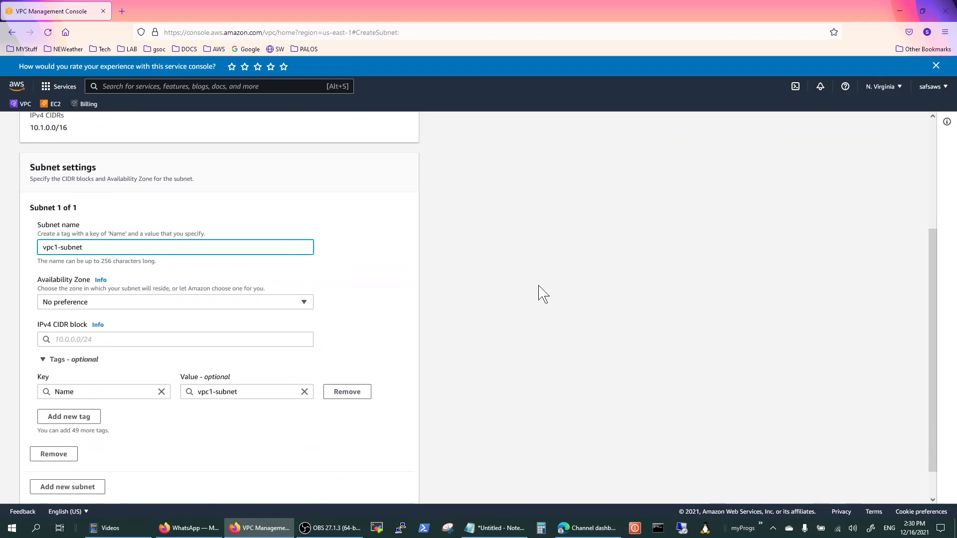
# Keep the availability zone at No preference, set the IPv4 CIDR block to 10.1.1.0/24, and create the subnet.
pyautogui.click(226, 302)
pyautogui.click(214, 333)
pyautogui.click(185, 340)
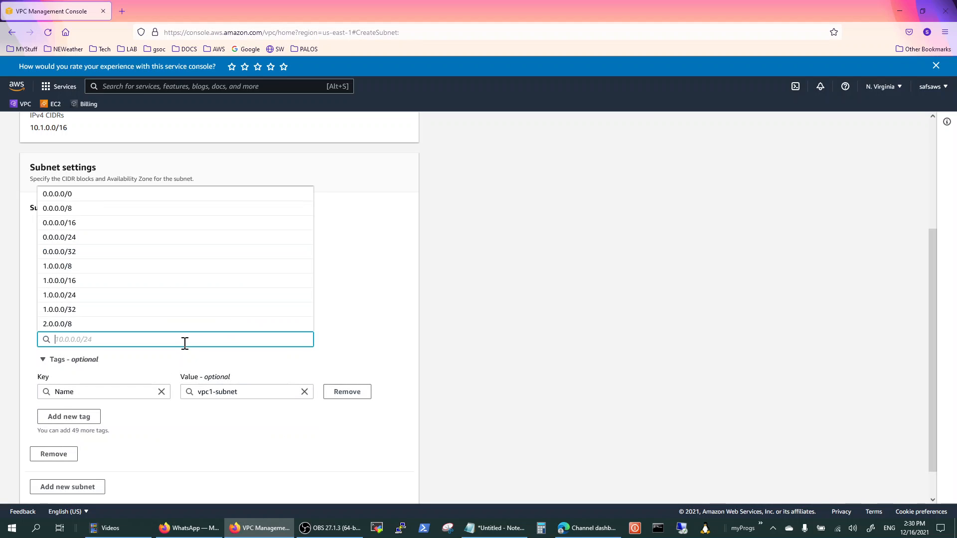
pyautogui.write('10.1.1.0.')
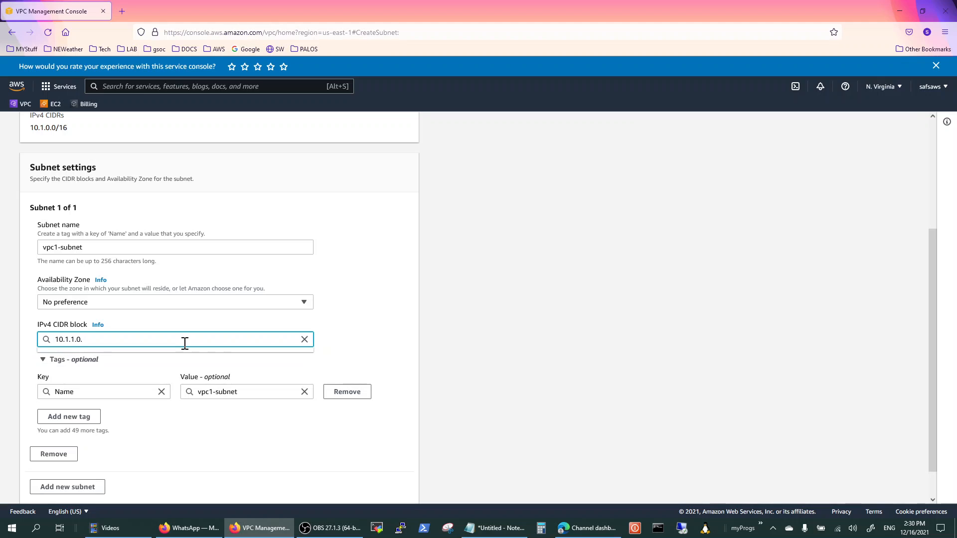
pyautogui.press('BackSpace')
pyautogui.write('/24')
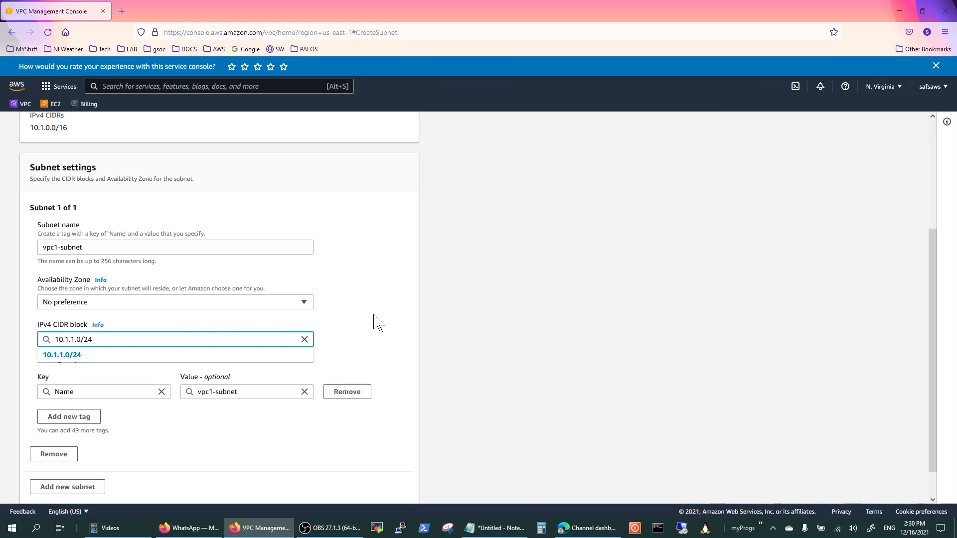
pyautogui.click(463, 308)
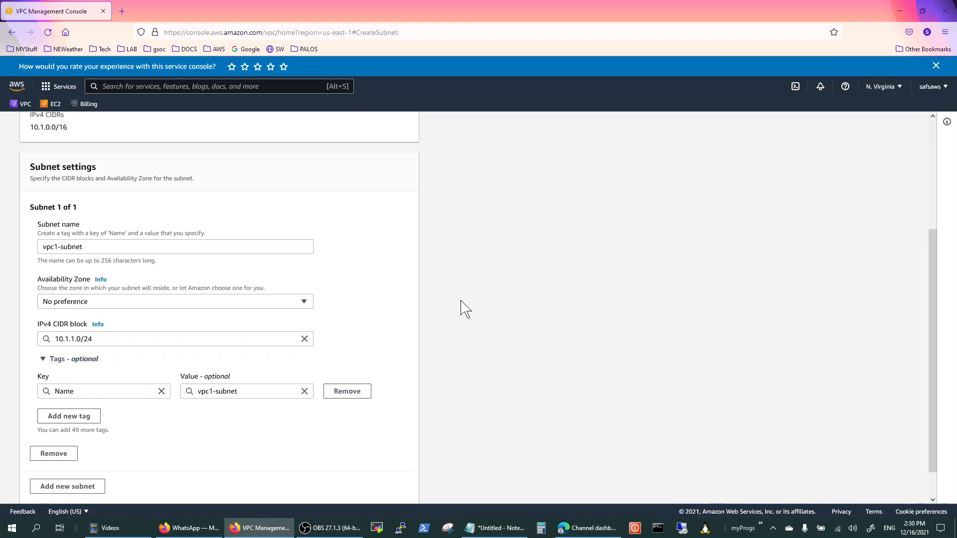
pyautogui.scroll(-2, 465, 318)
pyautogui.click(368, 487)
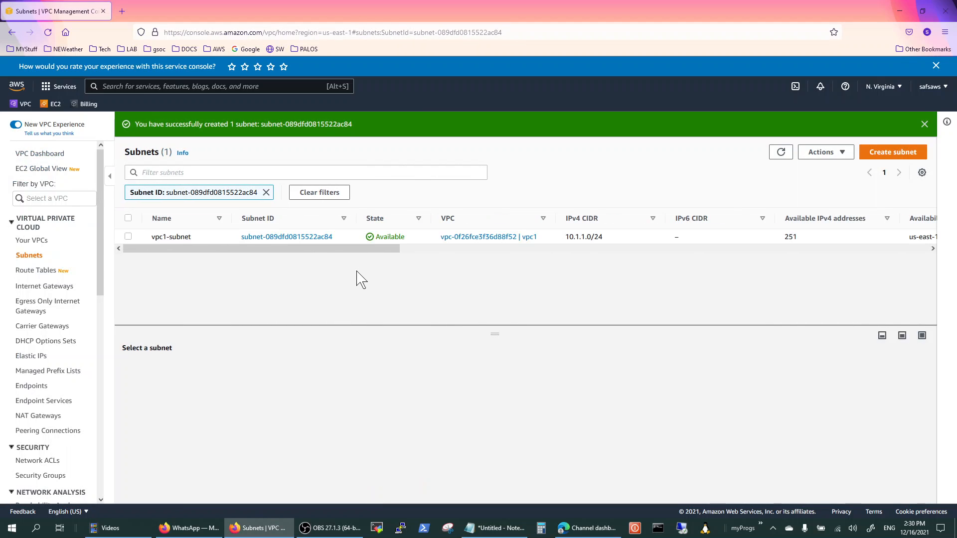
# Start a second subnet in vpc2 and name it vpc2-subnet.
pyautogui.click(879, 152)
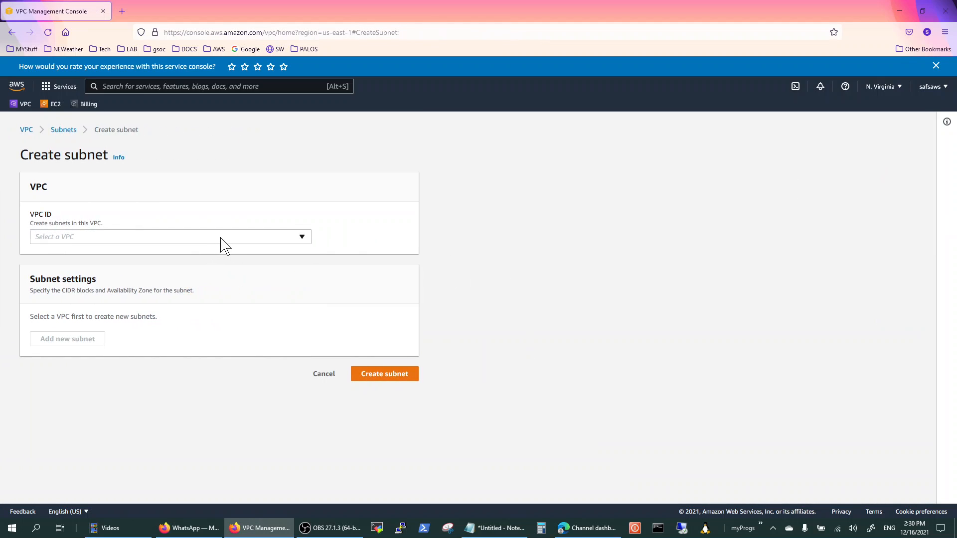
pyautogui.click(220, 238)
pyautogui.click(177, 321)
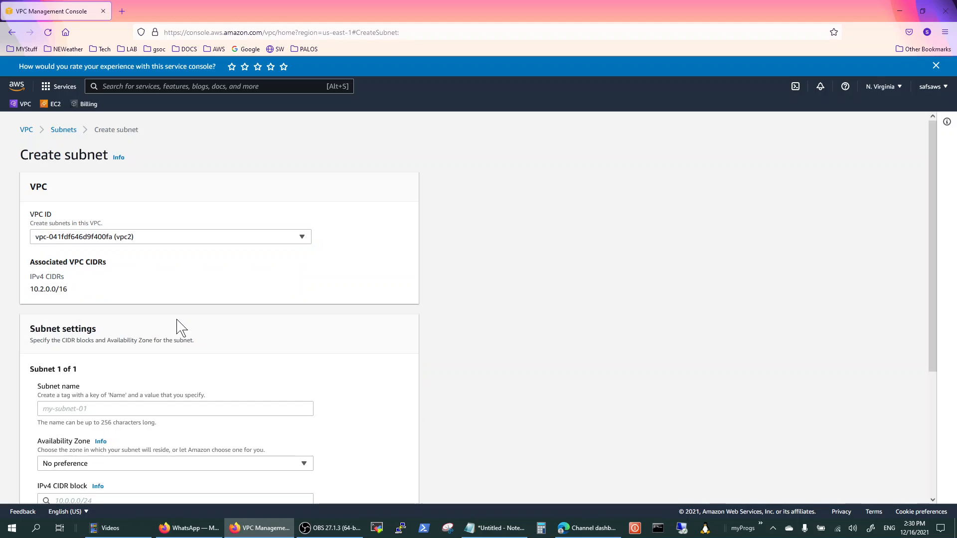
pyautogui.scroll(-3, 164, 327)
pyautogui.click(184, 247)
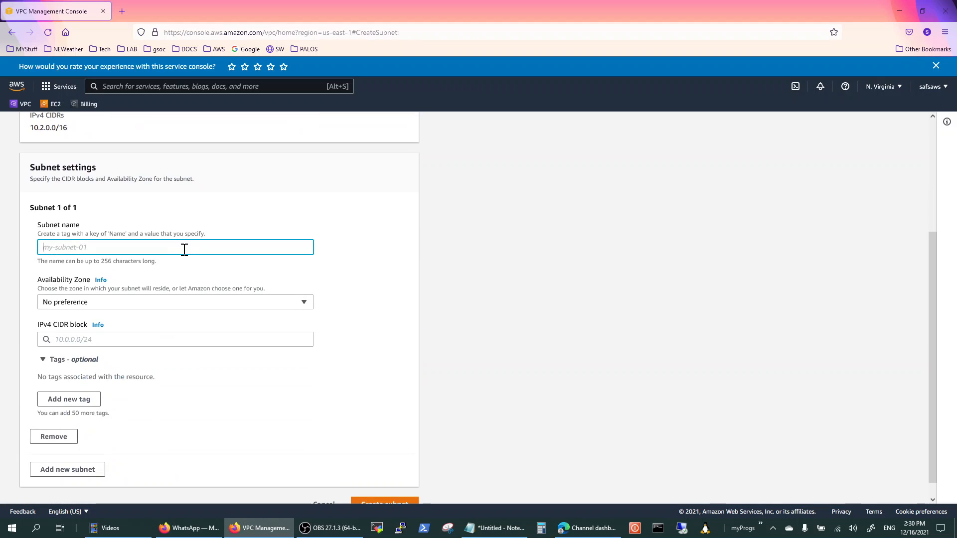
pyautogui.write('vpc2')
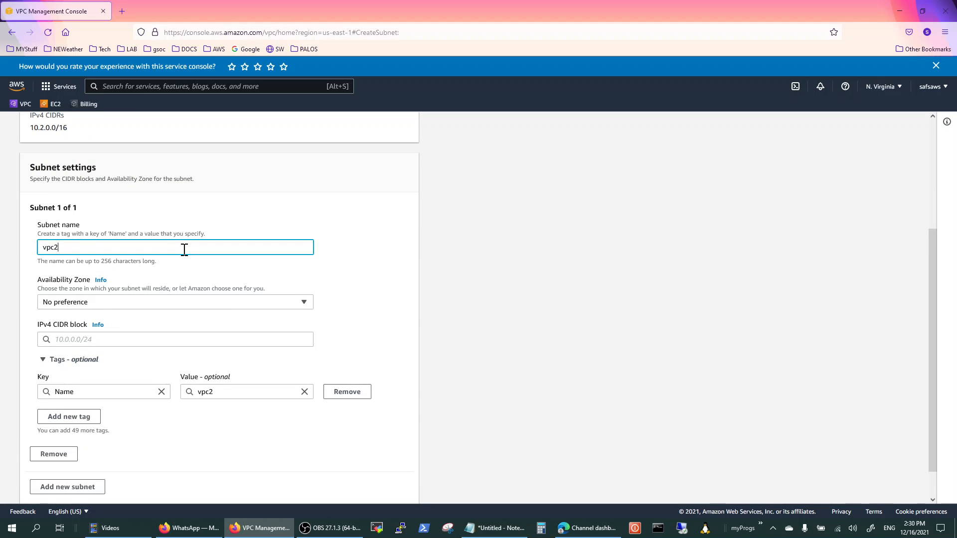
pyautogui.write('-sun')
pyautogui.press('BackSpace')
# Set the IPv4 CIDR block of vpc2-subnet to 10.2.2.0/24.
pyautogui.click(149, 343)
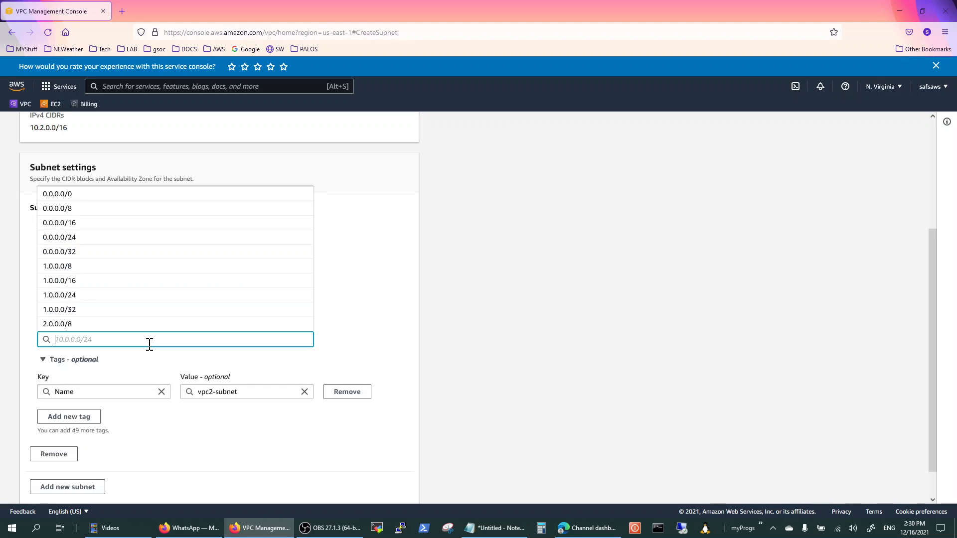
pyautogui.write('10.2.')
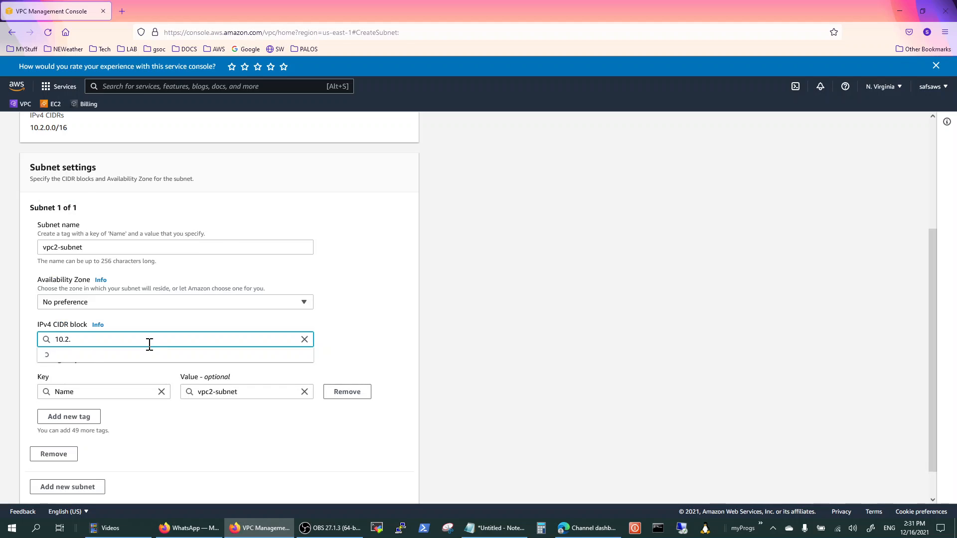
pyautogui.write('2.0/24')
pyautogui.click(433, 305)
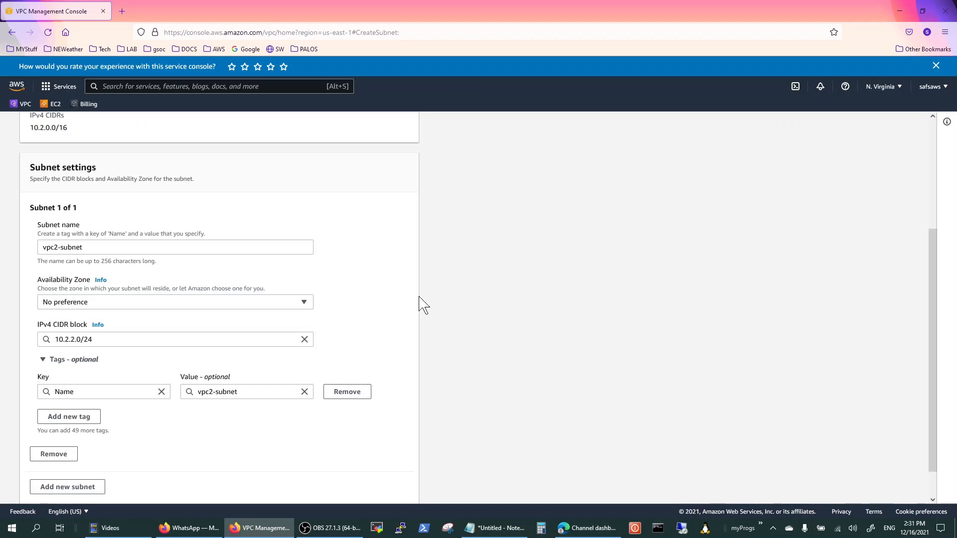
# Check the planned peer connection and CIDR blocks in the Notepad notes, and return to the subnet form.
pyautogui.click(498, 528)
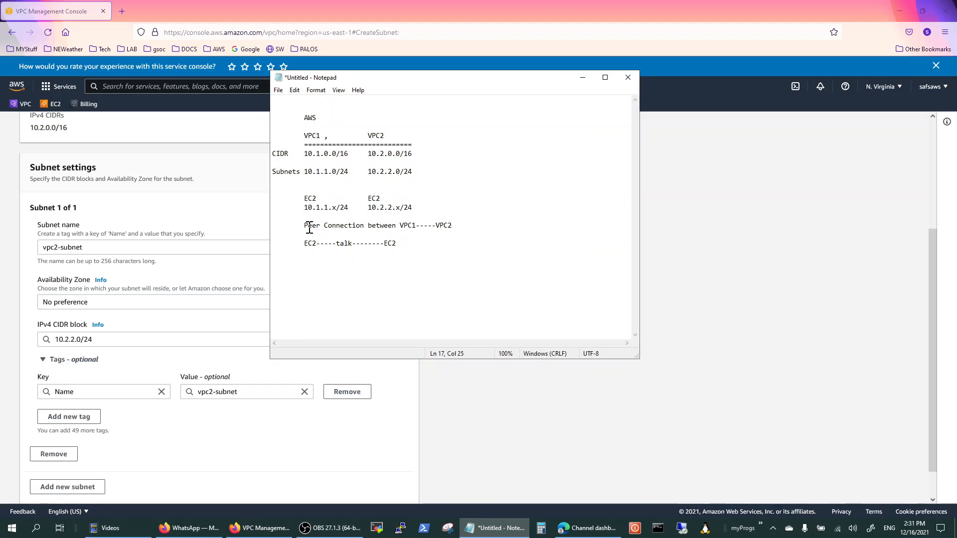
pyautogui.moveTo(309, 226); pyautogui.dragTo(362, 229)
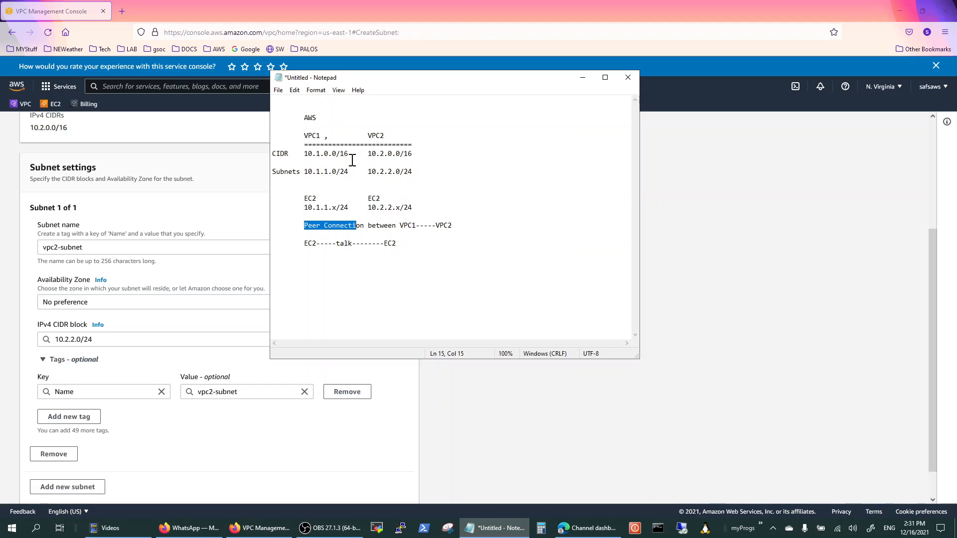
pyautogui.click(583, 77)
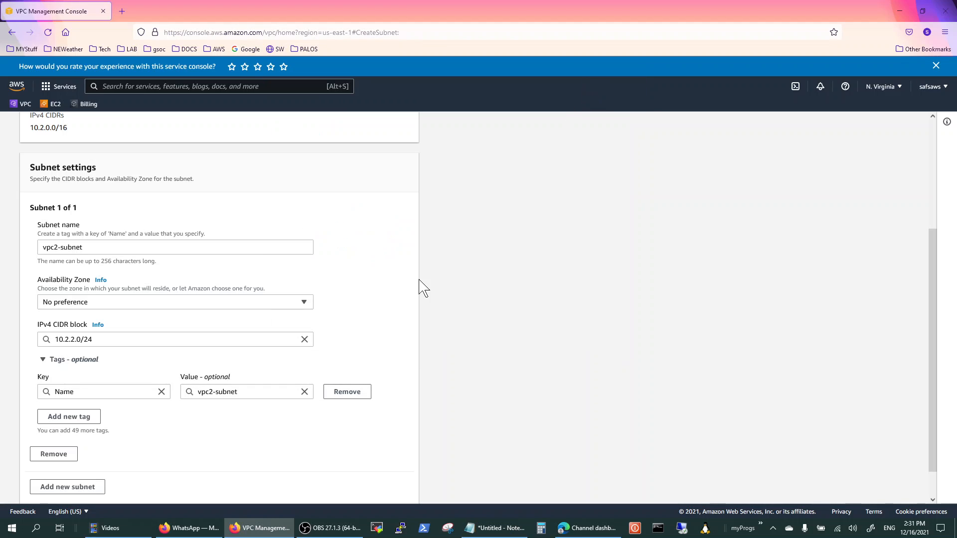
# Submit the form to create vpc2-subnet in vpc2.
pyautogui.scroll(-2, 234, 356)
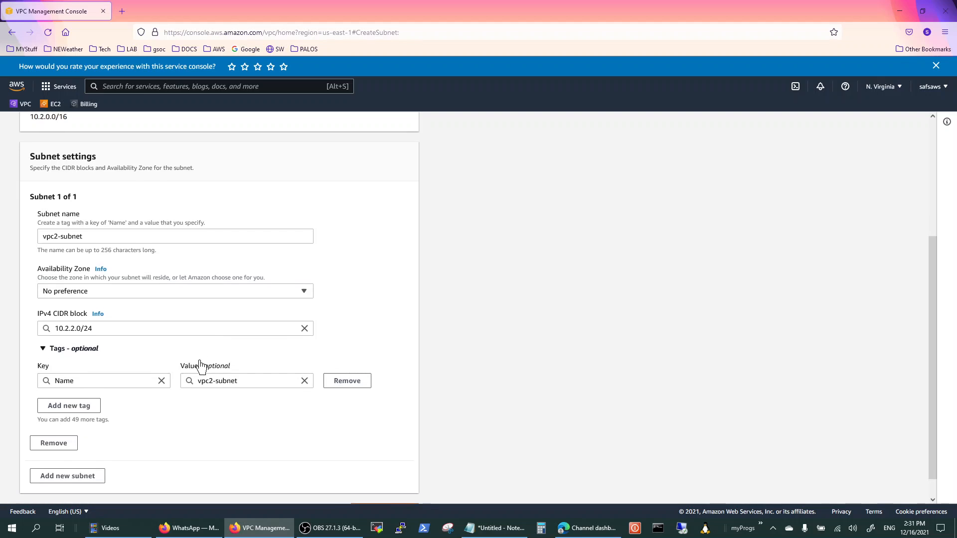
pyautogui.click(401, 494)
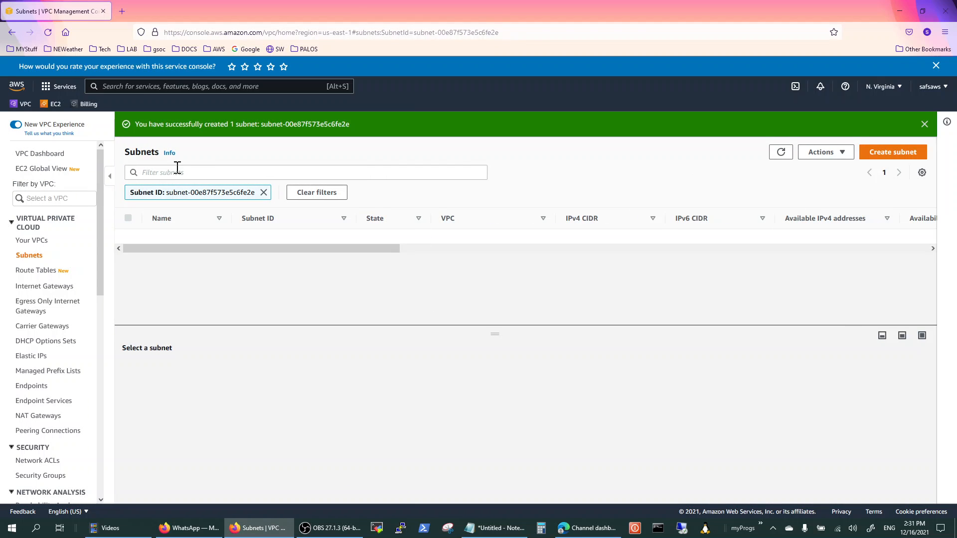
# Begin launching an EC2 instance with the 64-bit (x86) Amazon Linux 2 Kernel 5.10 AMI and the default instance type.
pyautogui.click(46, 106)
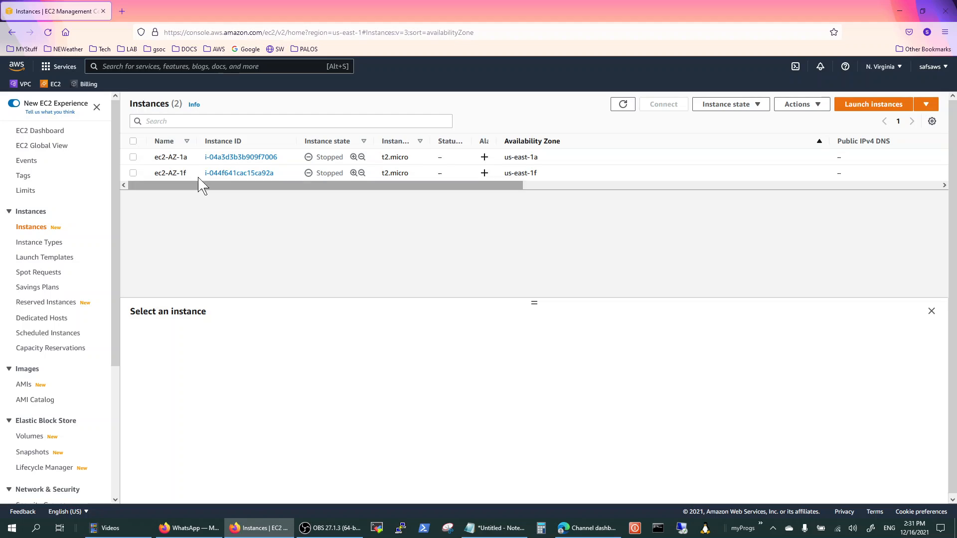
pyautogui.click(855, 106)
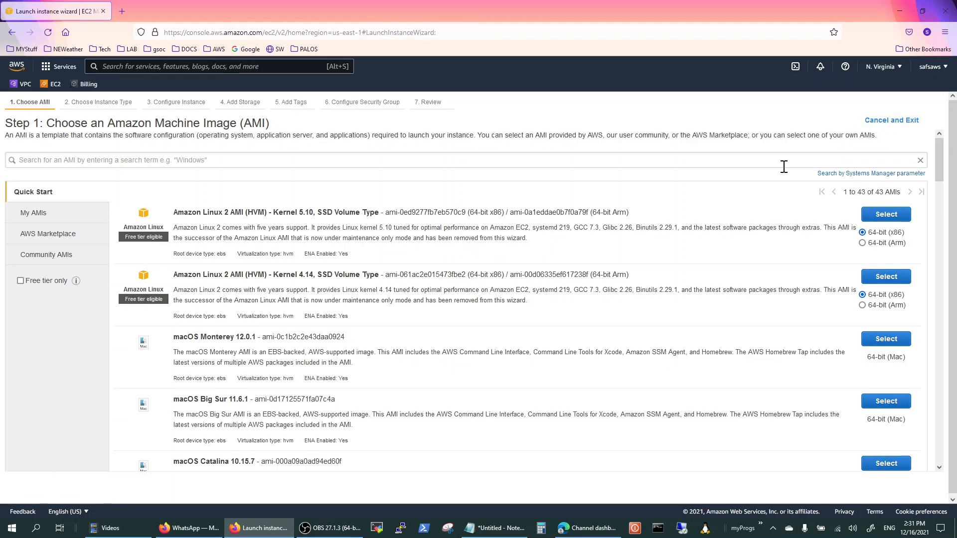
pyautogui.click(878, 216)
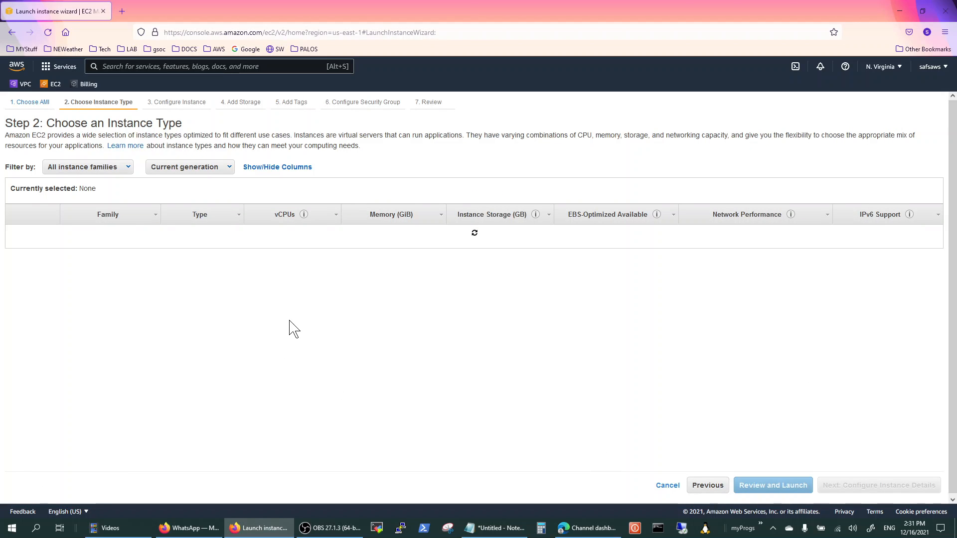
pyautogui.click(839, 486)
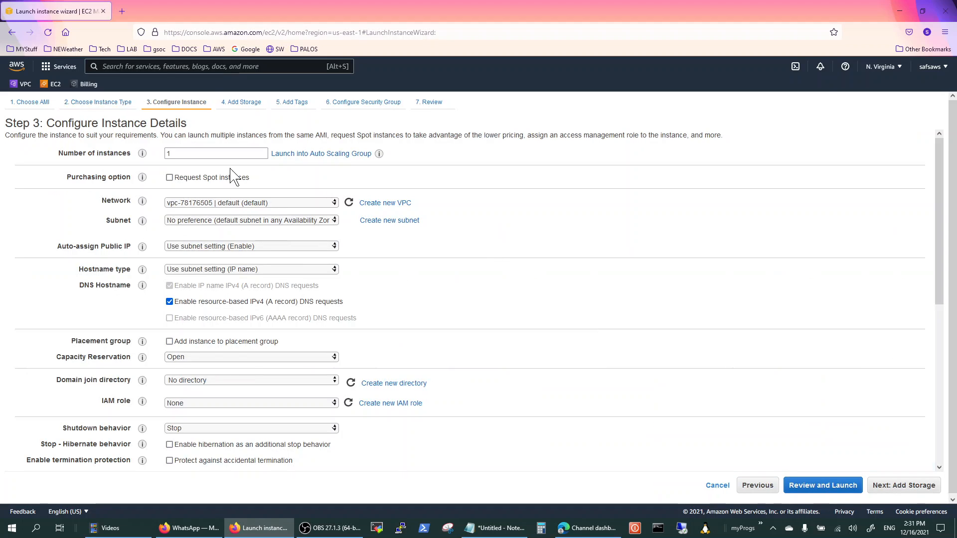
# Place the instance in the vpc1 network with vpc1-subnet and set Auto-assign Public IP to Disable.
pyautogui.click(248, 205)
pyautogui.click(263, 218)
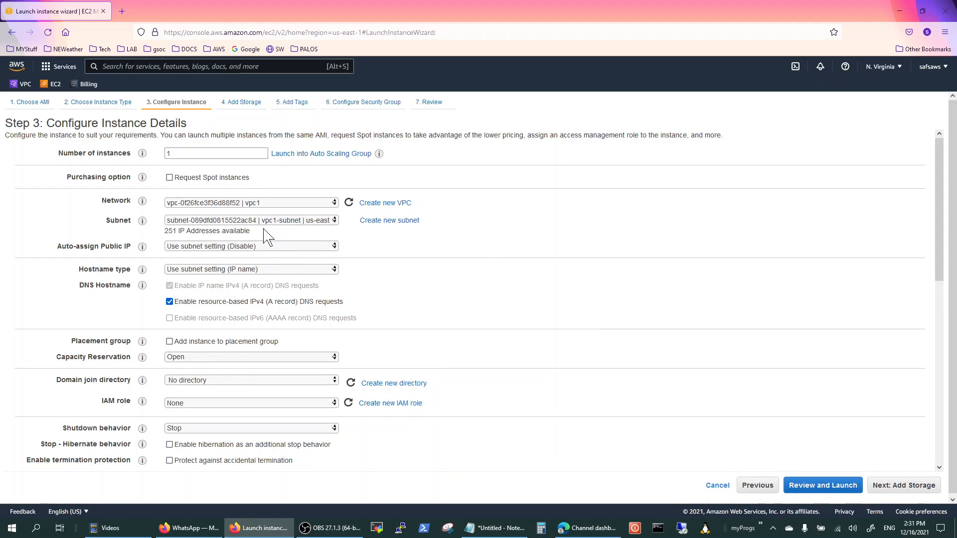
pyautogui.scroll(-2, 393, 288)
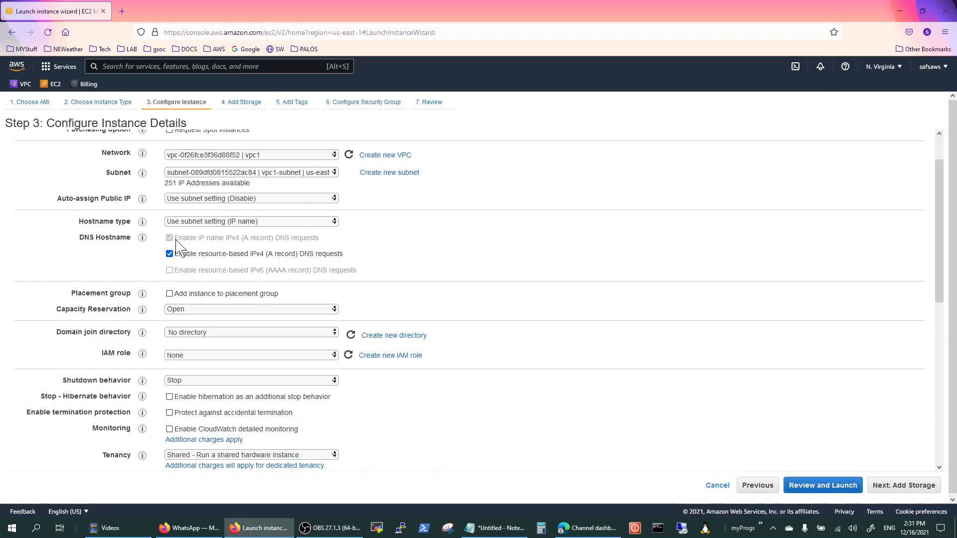
pyautogui.click(228, 199)
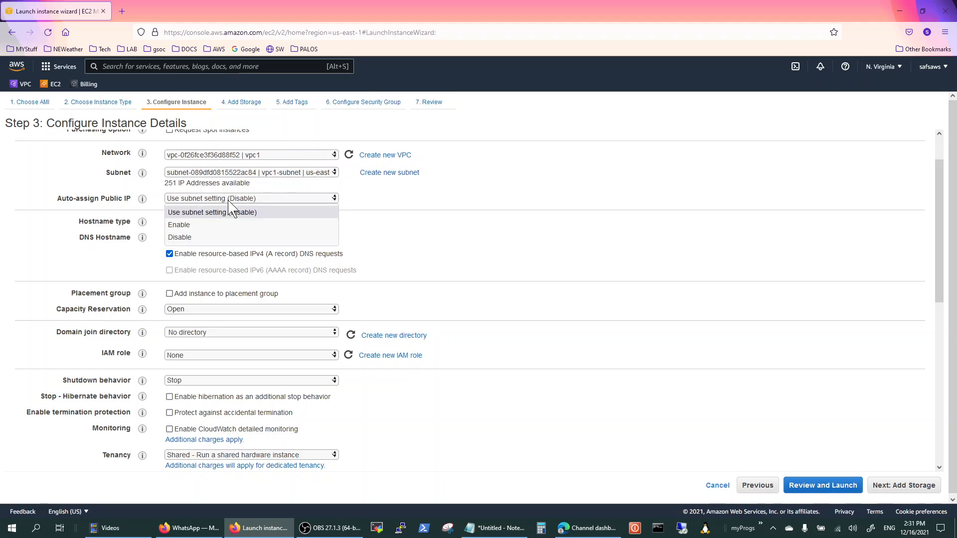
pyautogui.click(213, 237)
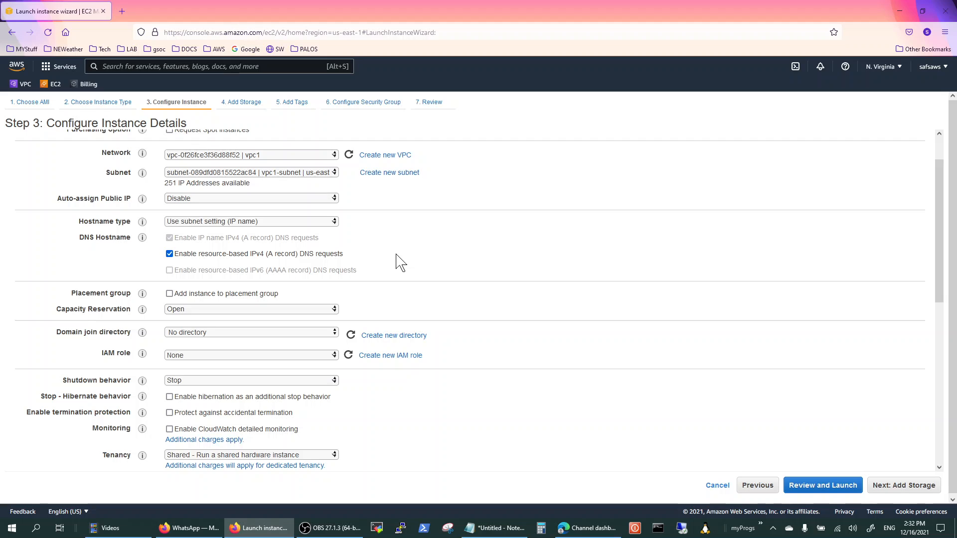
pyautogui.scroll(-2, 399, 261)
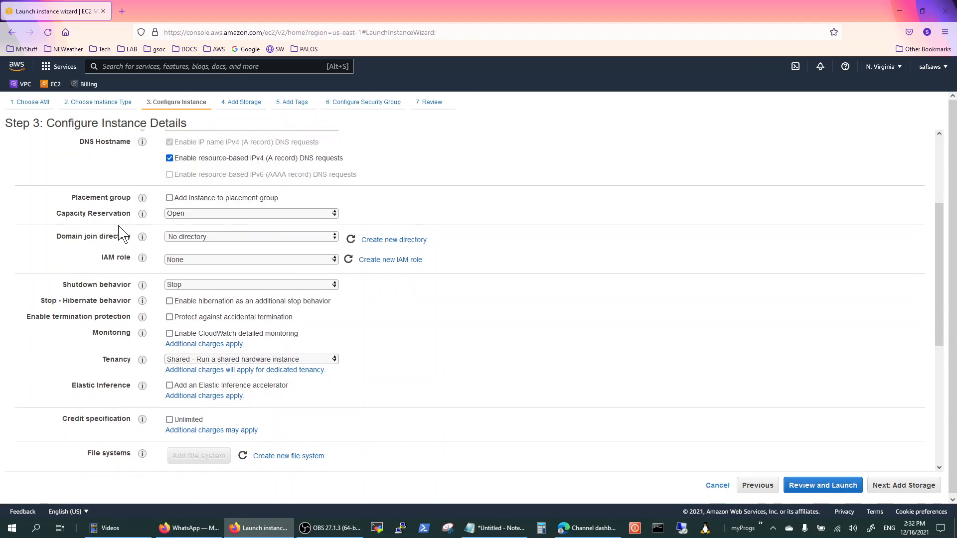
pyautogui.scroll(-2, 263, 289)
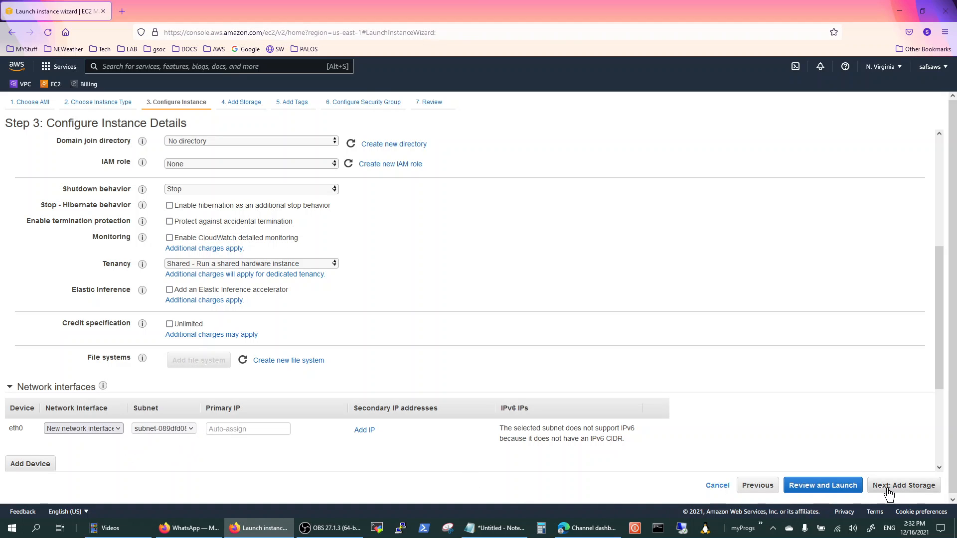
# Review and launch the vpc1 instance without a key pair, acknowledging the connection limitation.
pyautogui.click(820, 489)
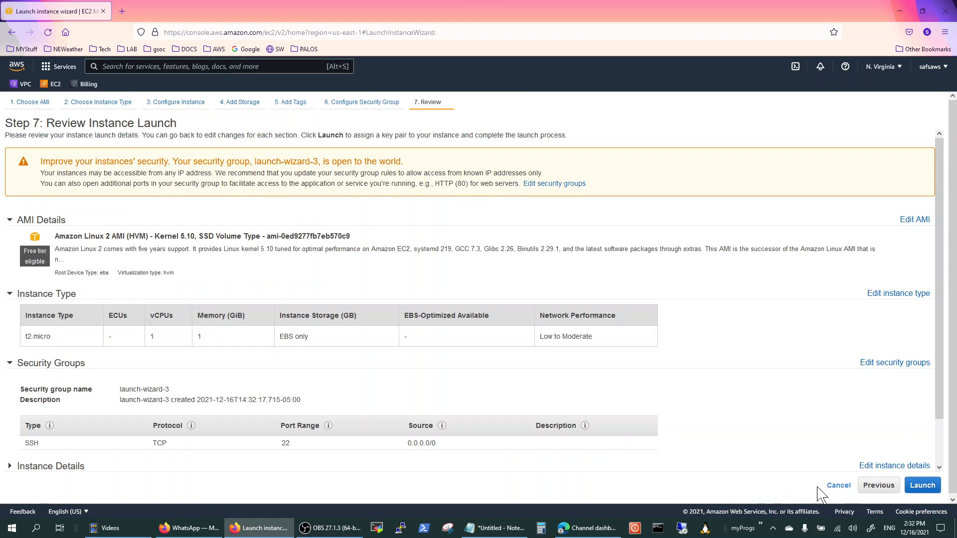
pyautogui.click(922, 485)
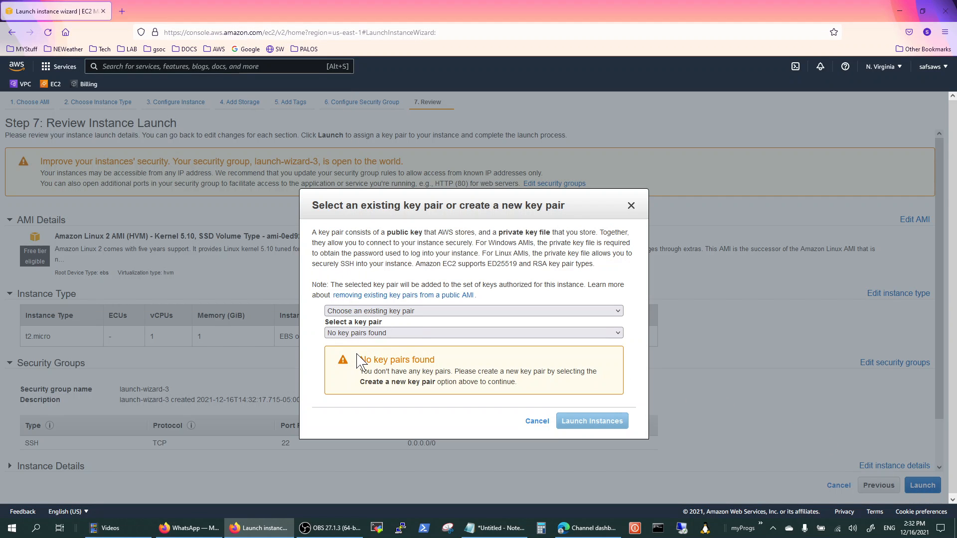
pyautogui.click(367, 312)
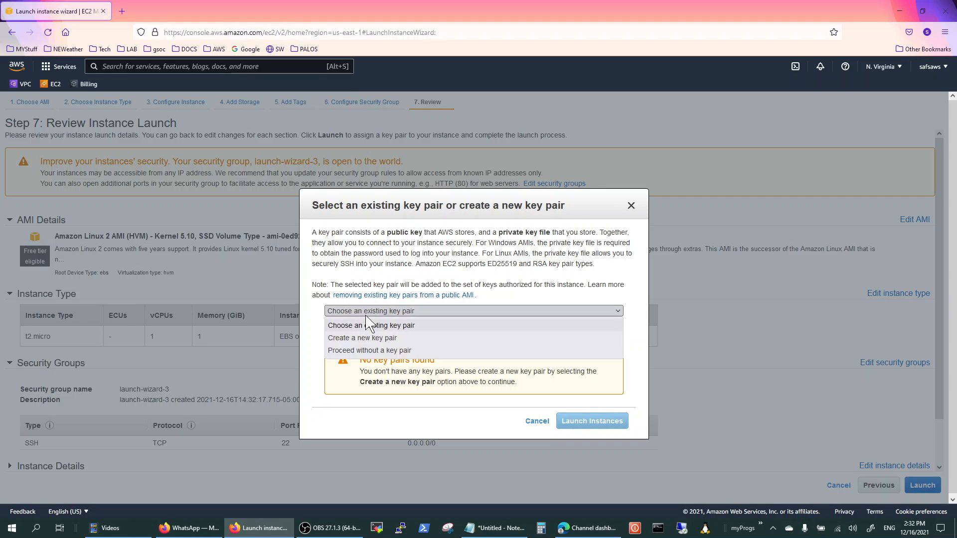
pyautogui.click(372, 350)
pyautogui.click(329, 322)
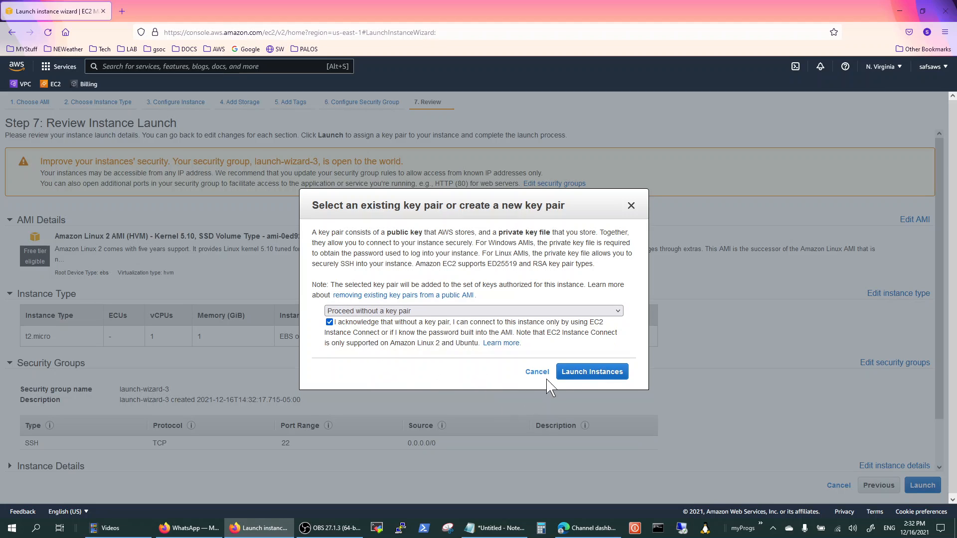
pyautogui.click(581, 379)
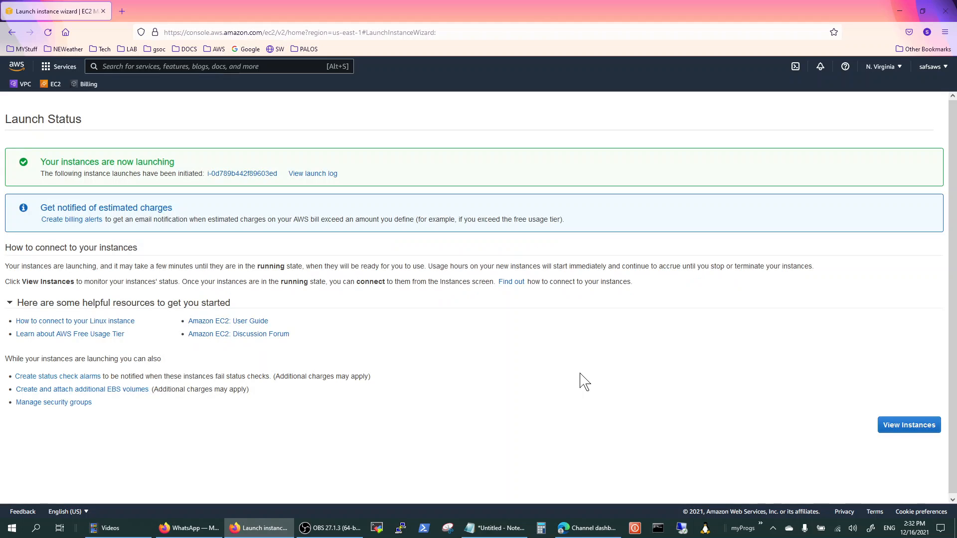
# Return to the instances list and begin launching a second instance with the Amazon Linux 2 Kernel 5.10 AMI on t2.micro.
pyautogui.click(909, 425)
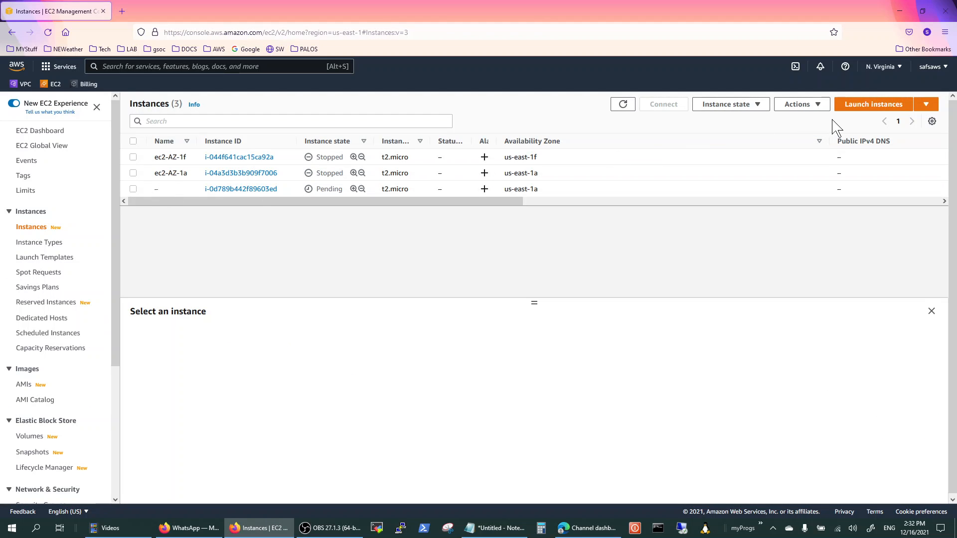
pyautogui.click(865, 107)
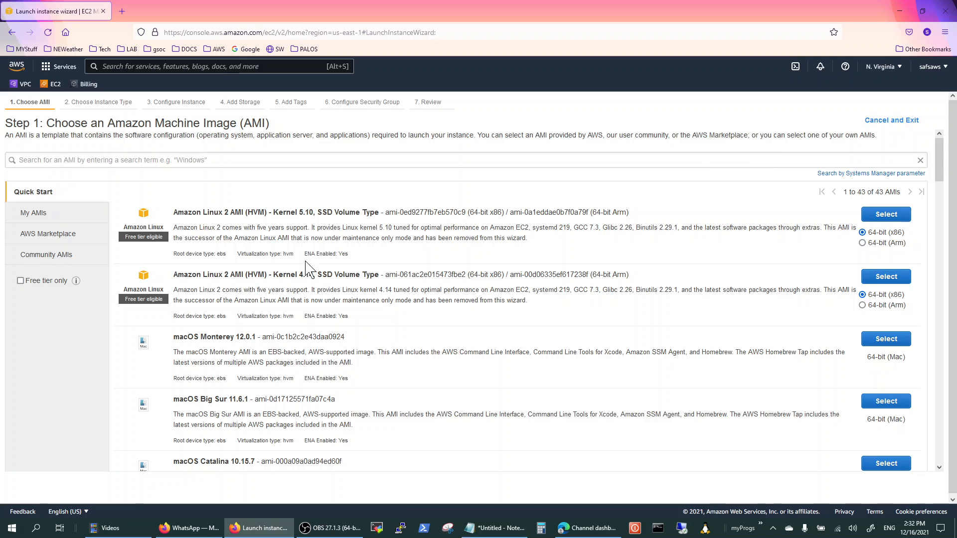
pyautogui.click(881, 218)
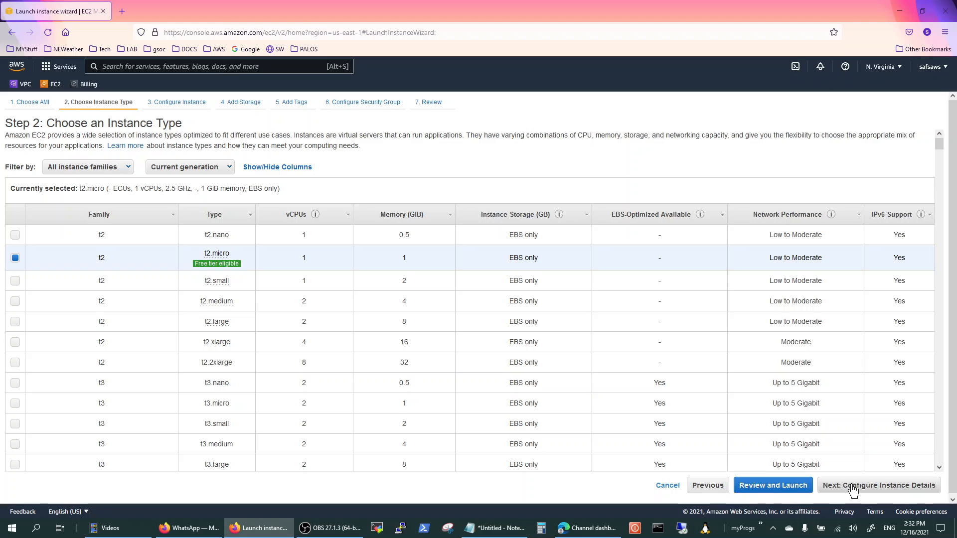
pyautogui.click(827, 486)
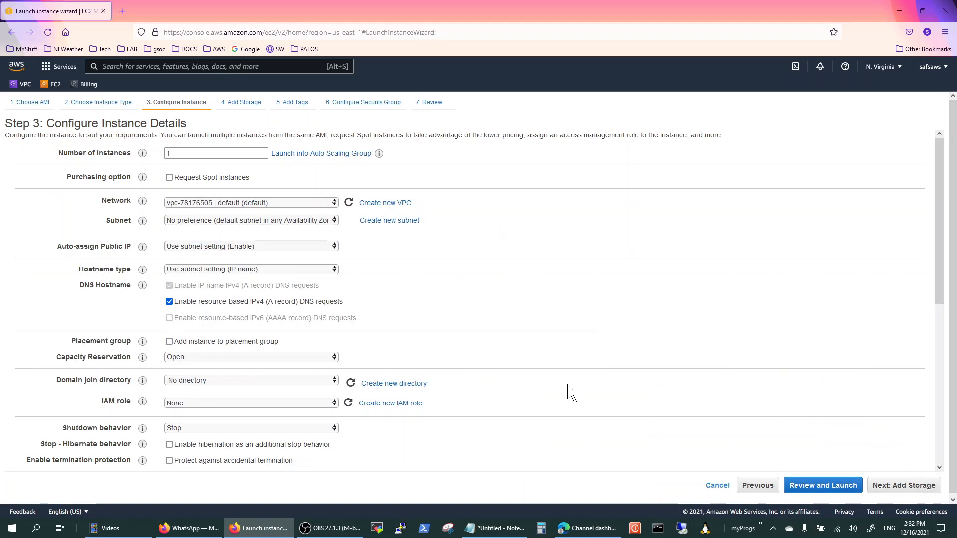
# Place the second instance in the vpc2 network with vpc2-subnet and set Auto-assign Public IP to Disable.
pyautogui.click(253, 205)
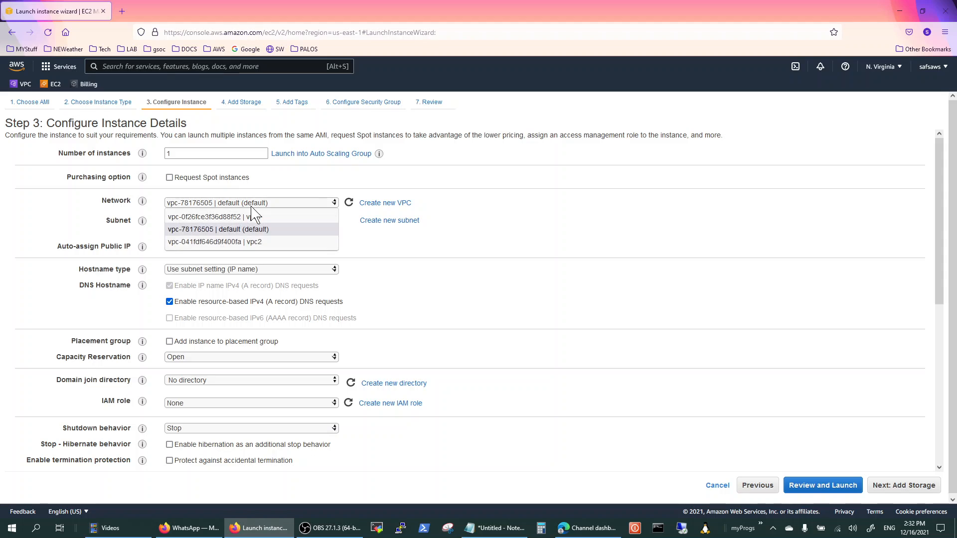
pyautogui.click(253, 205)
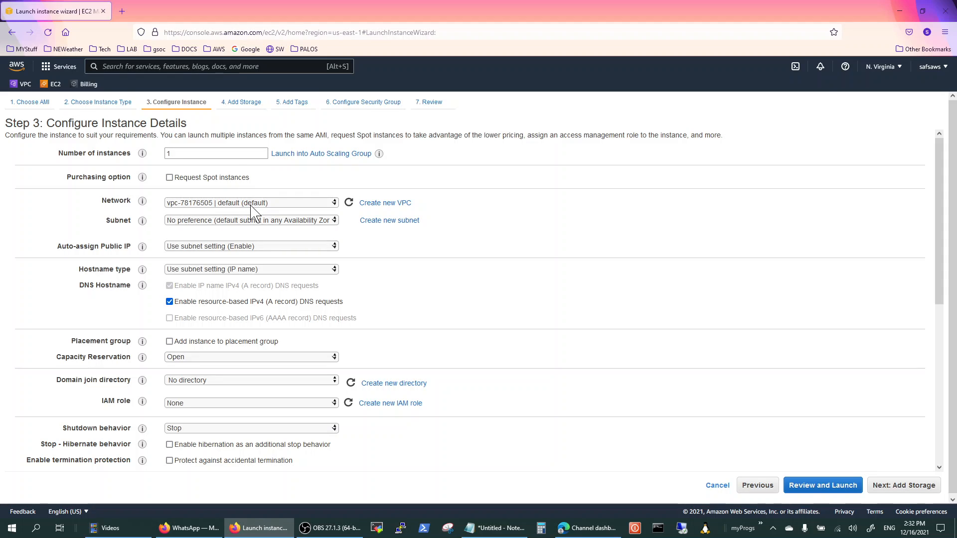
pyautogui.click(253, 205)
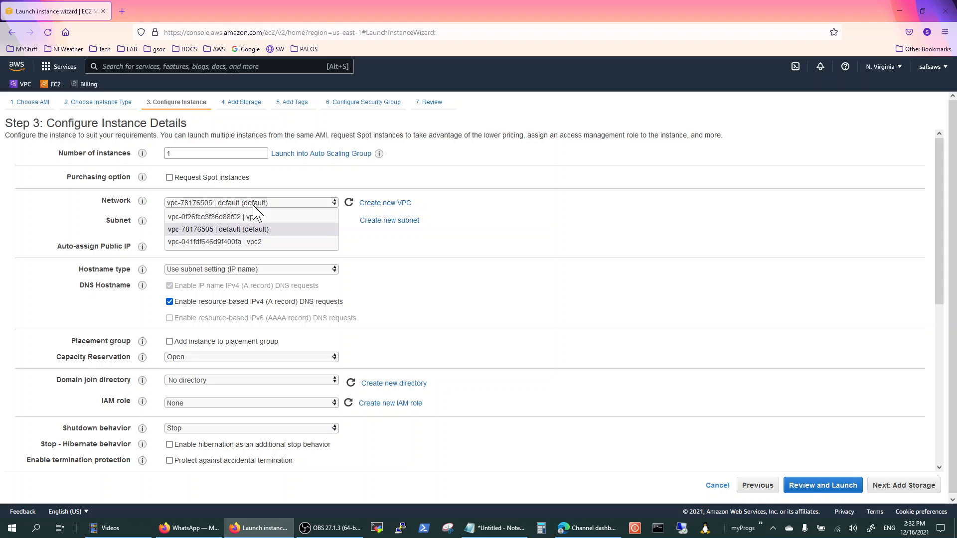
pyautogui.click(263, 241)
pyautogui.scroll(-2, 381, 274)
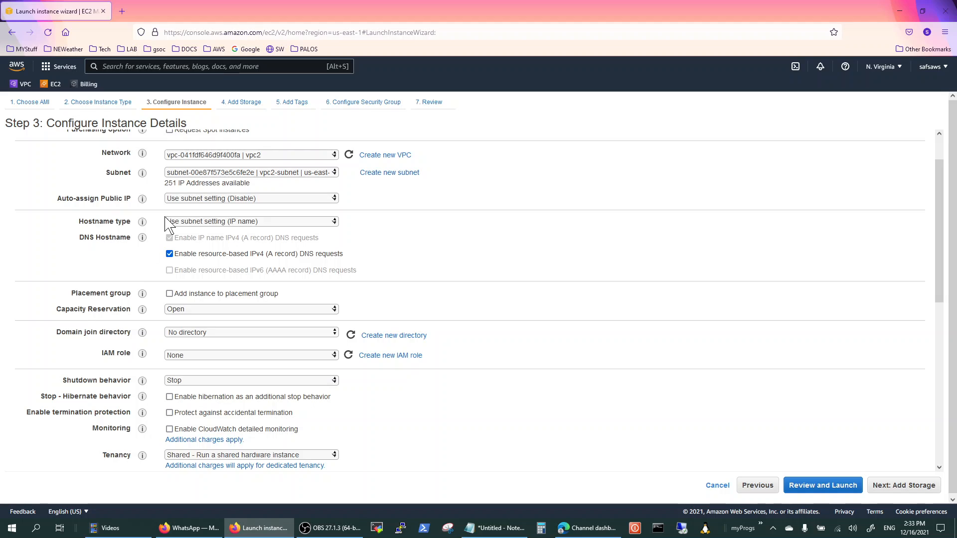
pyautogui.click(210, 199)
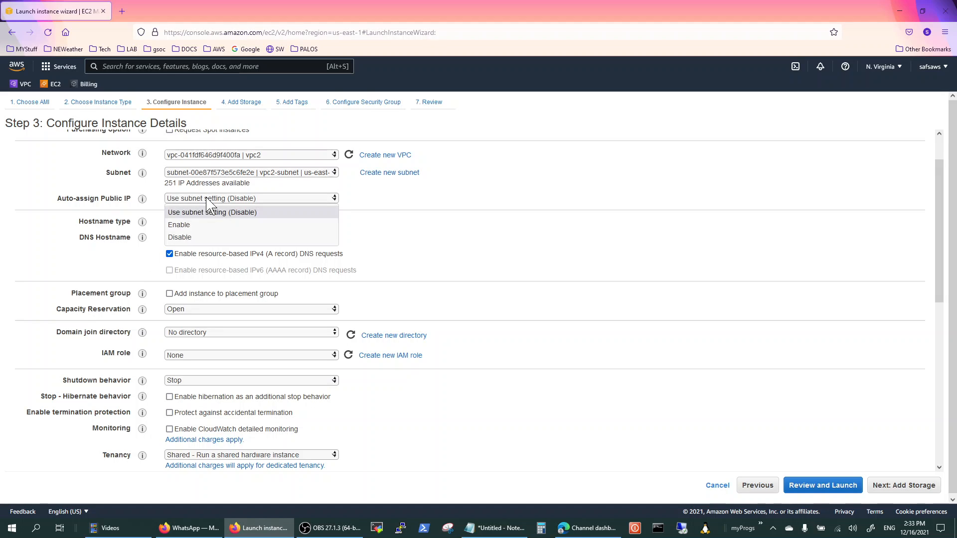
pyautogui.click(202, 237)
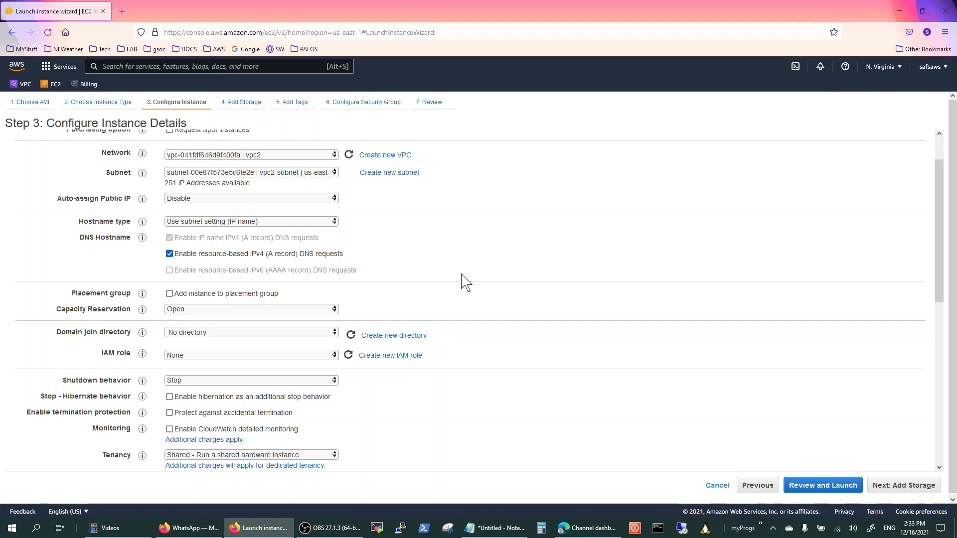
# Assign the IAM role POLICY-for-AWS-WebConsole to the second instance.
pyautogui.scroll(-2, 466, 283)
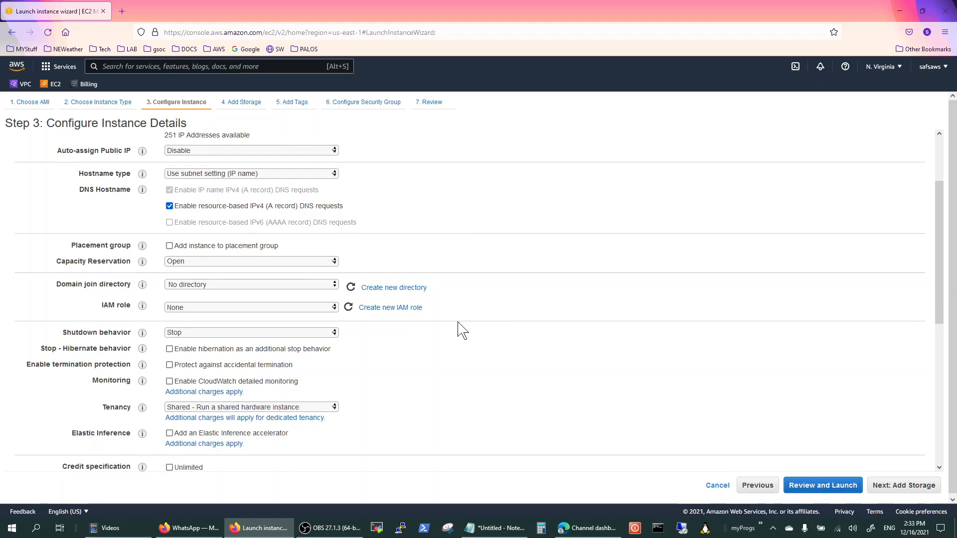
pyautogui.scroll(-2, 459, 331)
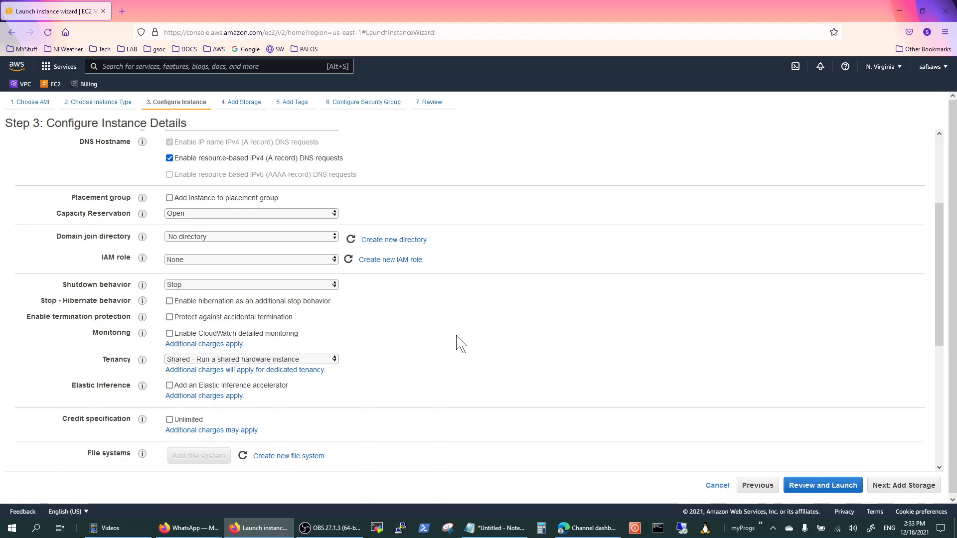
pyautogui.scroll(2, 459, 343)
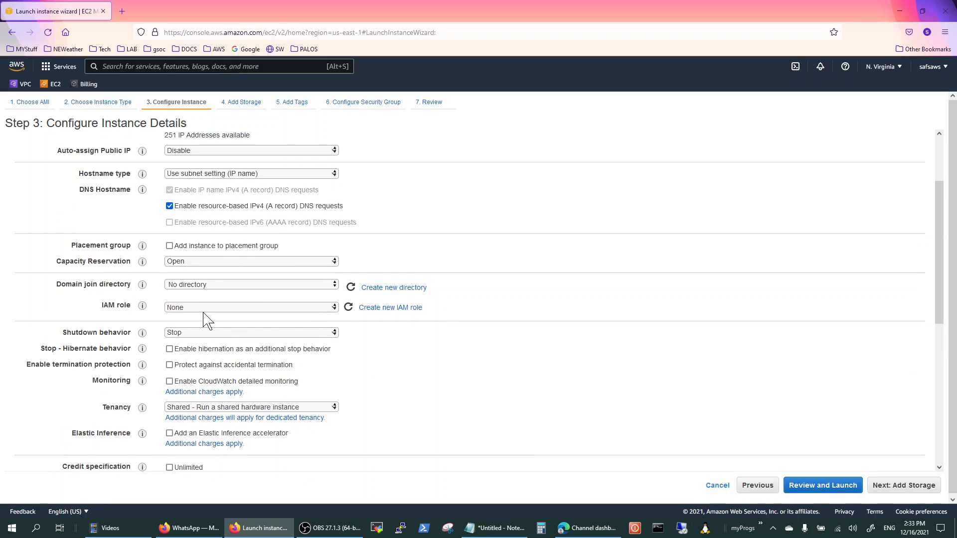
pyautogui.click(203, 310)
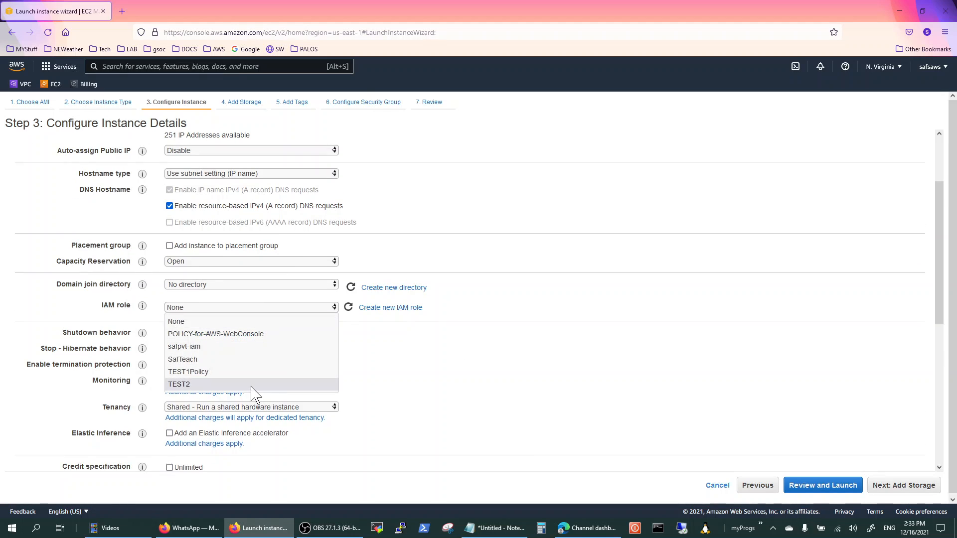
pyautogui.click(255, 340)
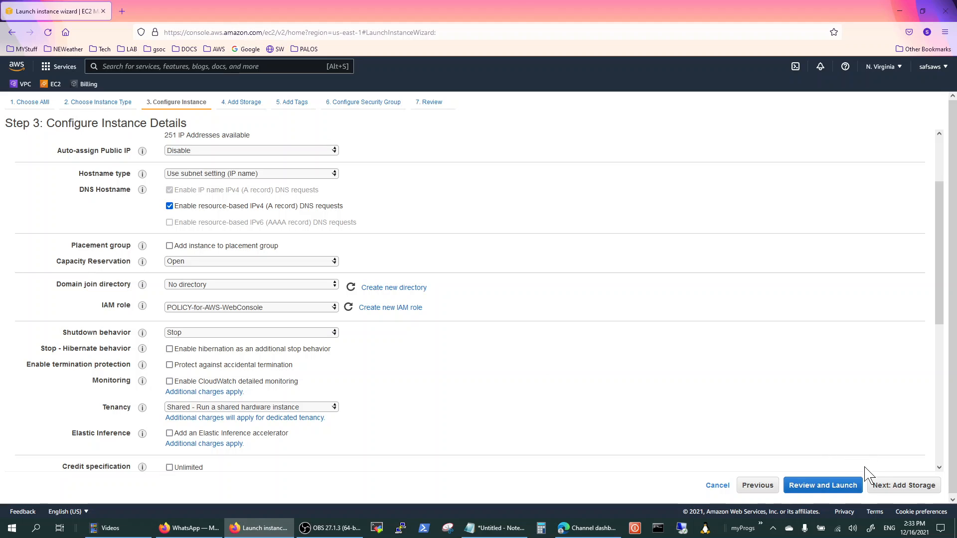
# Review and launch the vpc2 instance, proceeding without a key pair and accepting the acknowledgement.
pyautogui.click(829, 493)
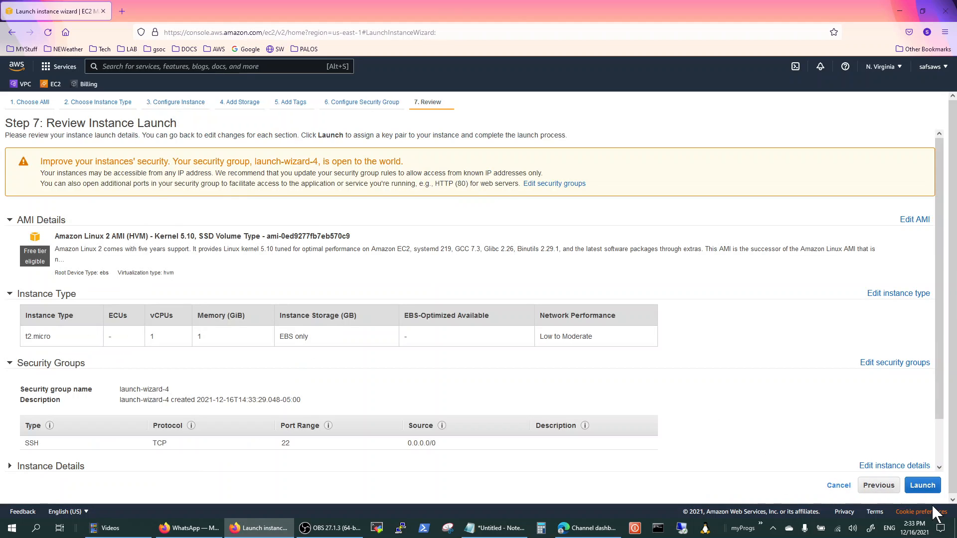
pyautogui.click(916, 491)
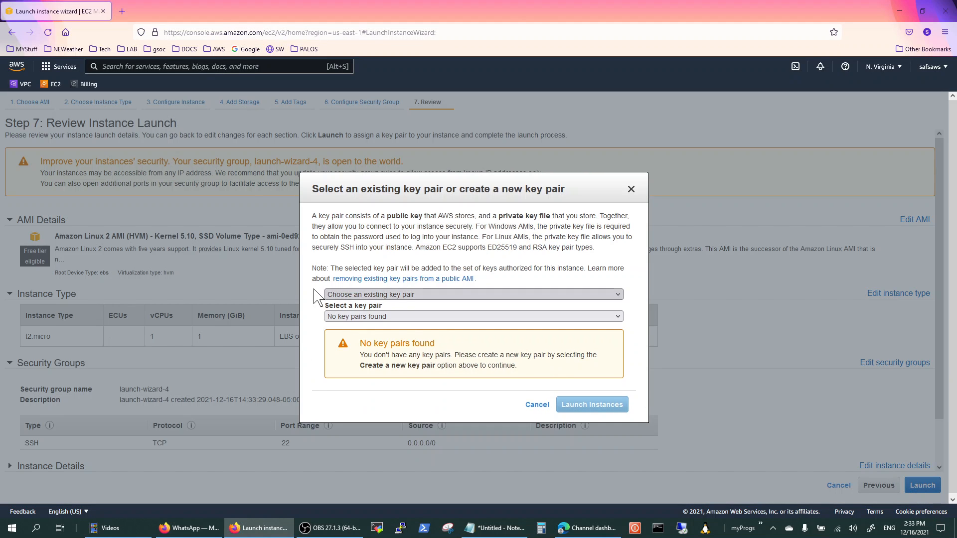
pyautogui.click(352, 295)
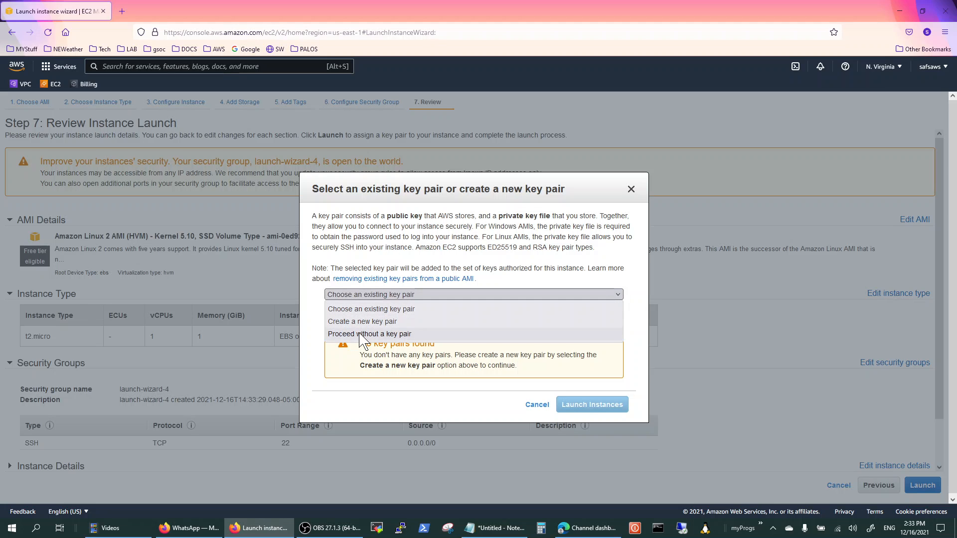
pyautogui.click(361, 335)
pyautogui.click(329, 306)
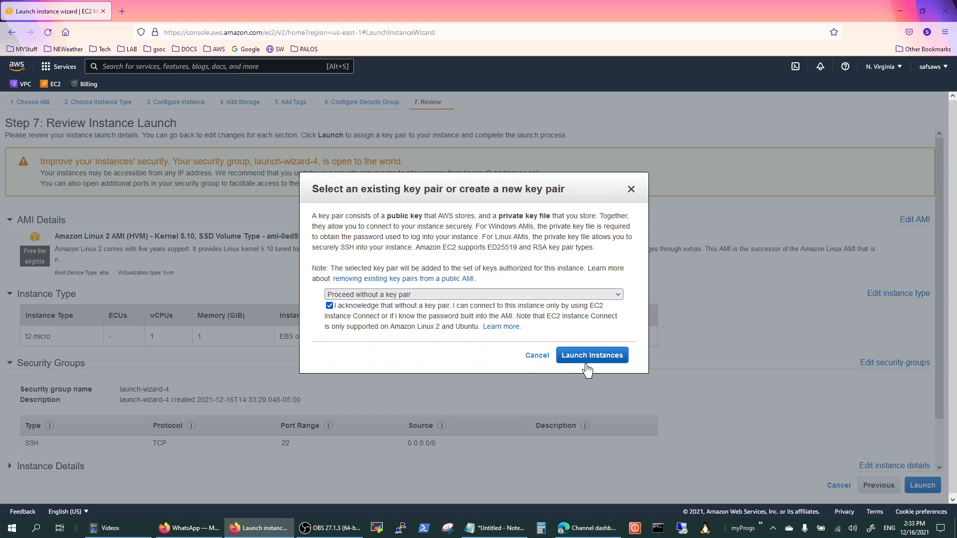
pyautogui.click(597, 362)
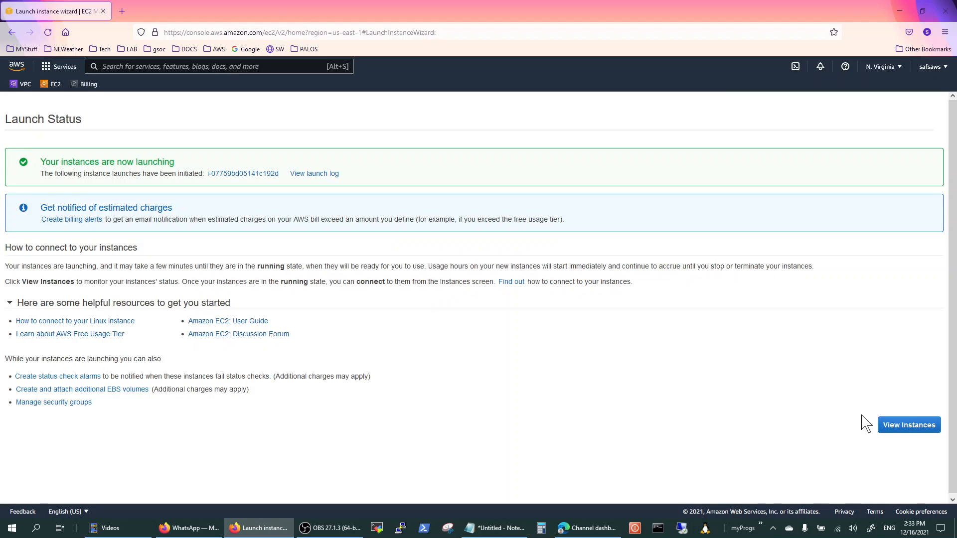
# Go to the instances list and name the running unnamed instance in us-east-1a vpc1-ec2.
pyautogui.click(913, 427)
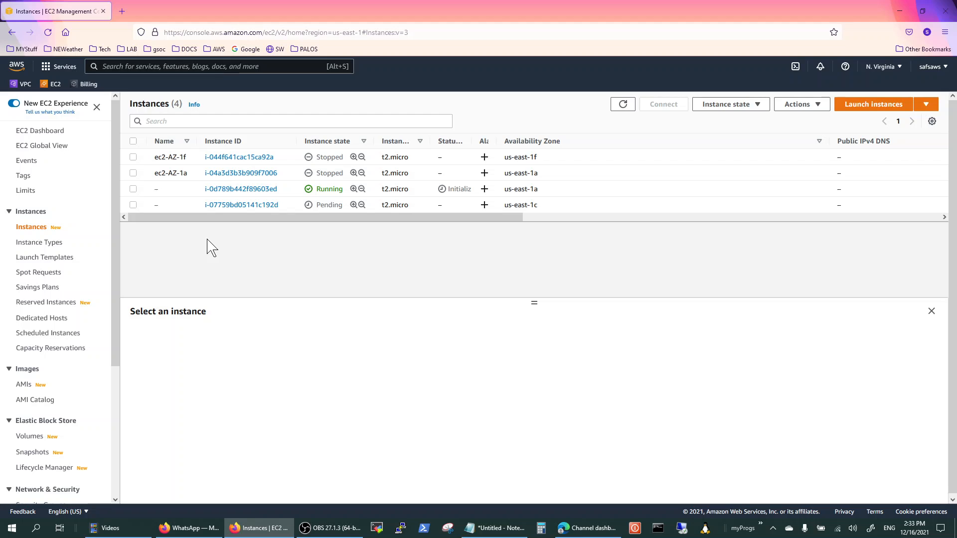
pyautogui.moveTo(175, 192)
pyautogui.click(618, 105)
pyautogui.click(165, 189)
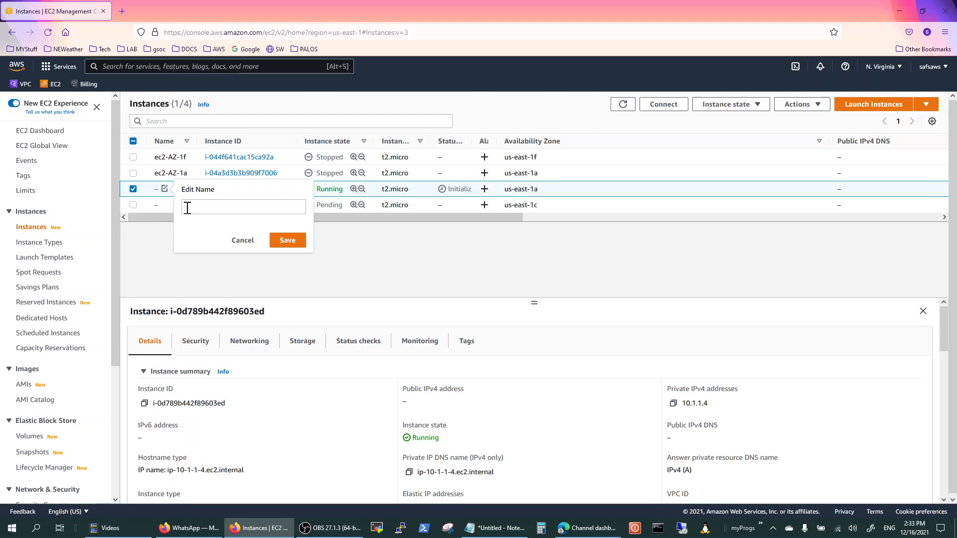
pyautogui.click(218, 212)
pyautogui.write('vpc')
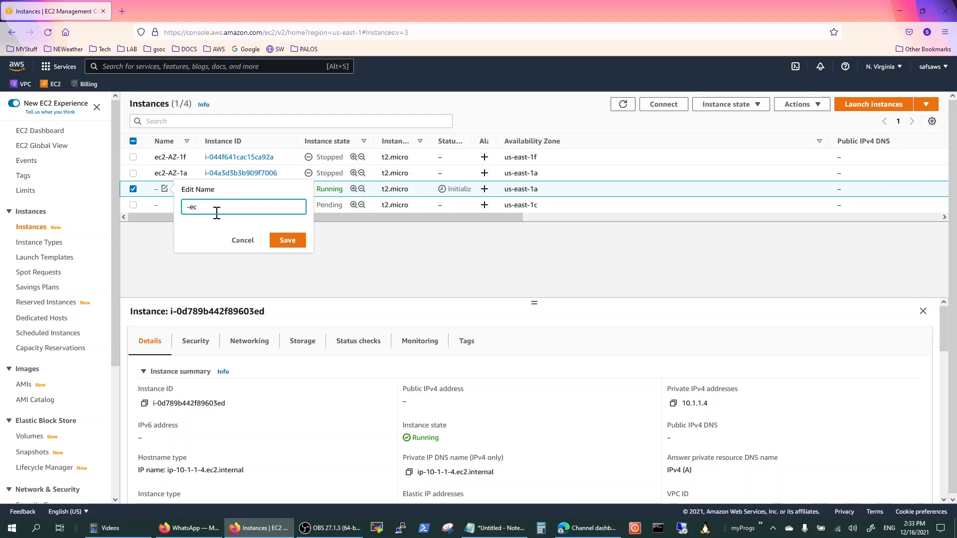
pyautogui.press('BackSpace')
pyautogui.press('BackSpace')
pyautogui.write('1-ec2')
pyautogui.press('Return')
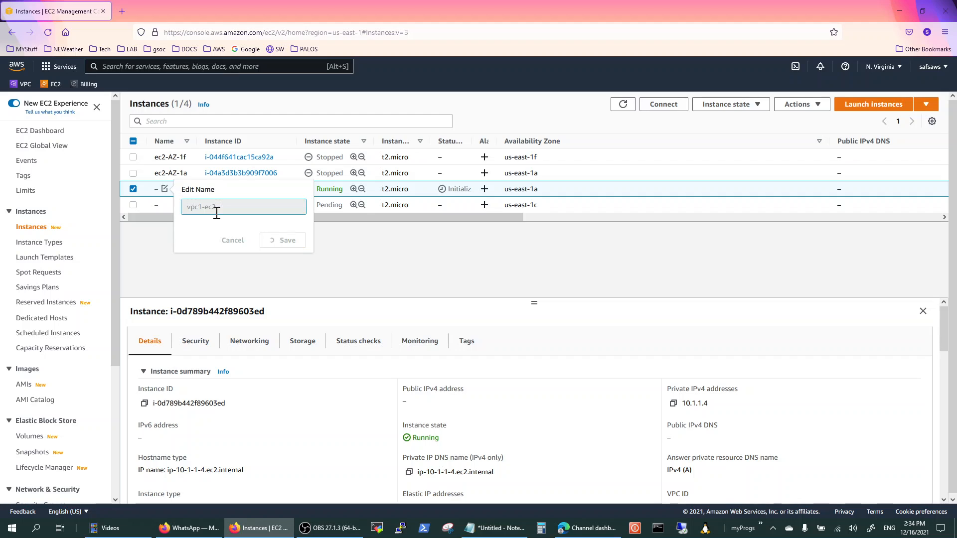
# Attach the IAM role POLICY-for-AWS-WebConsole to the vpc1-ec2 instance.
pyautogui.click(205, 347)
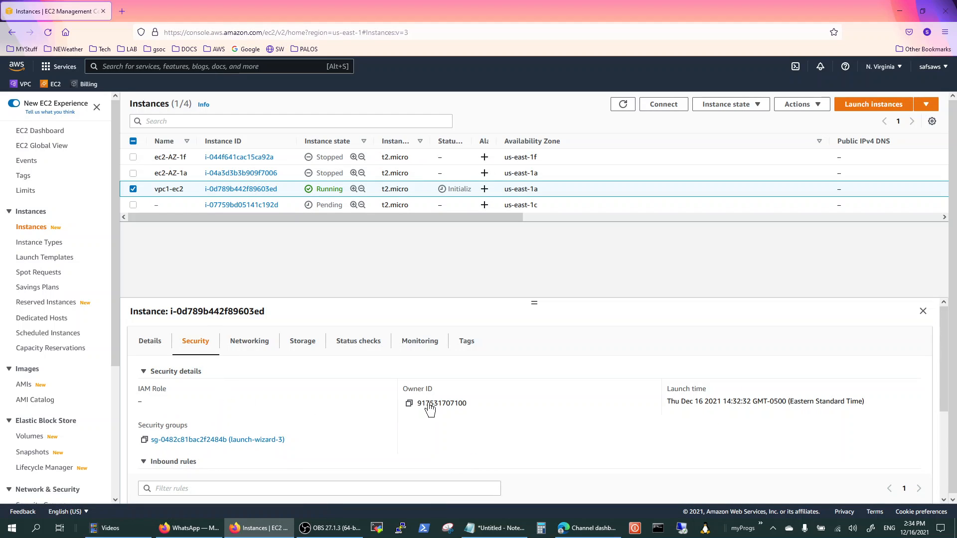
pyautogui.click(800, 104)
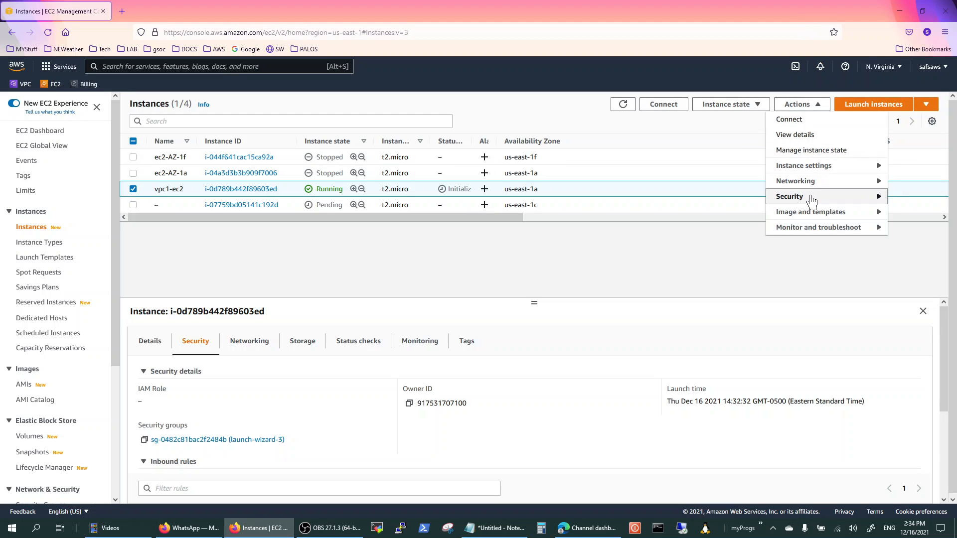
pyautogui.moveTo(811, 200)
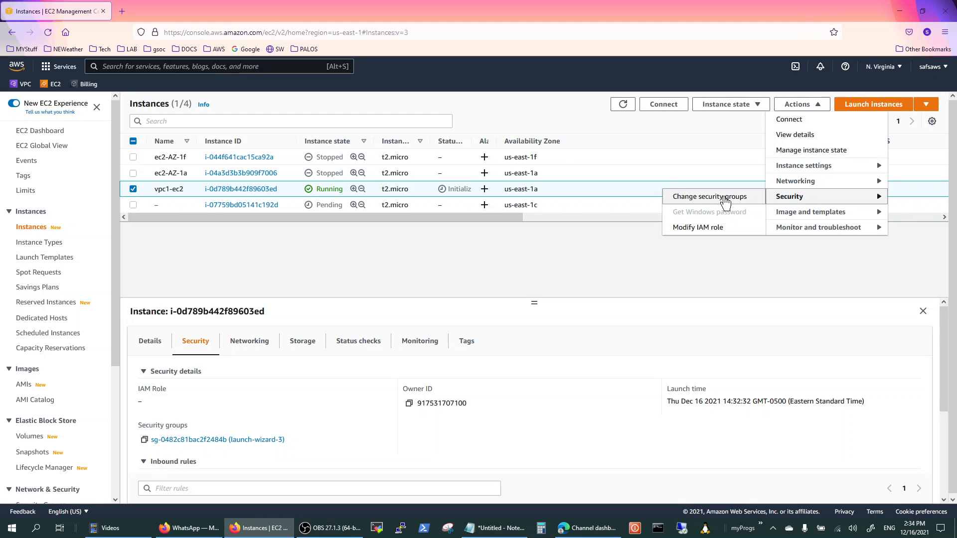
pyautogui.click(718, 228)
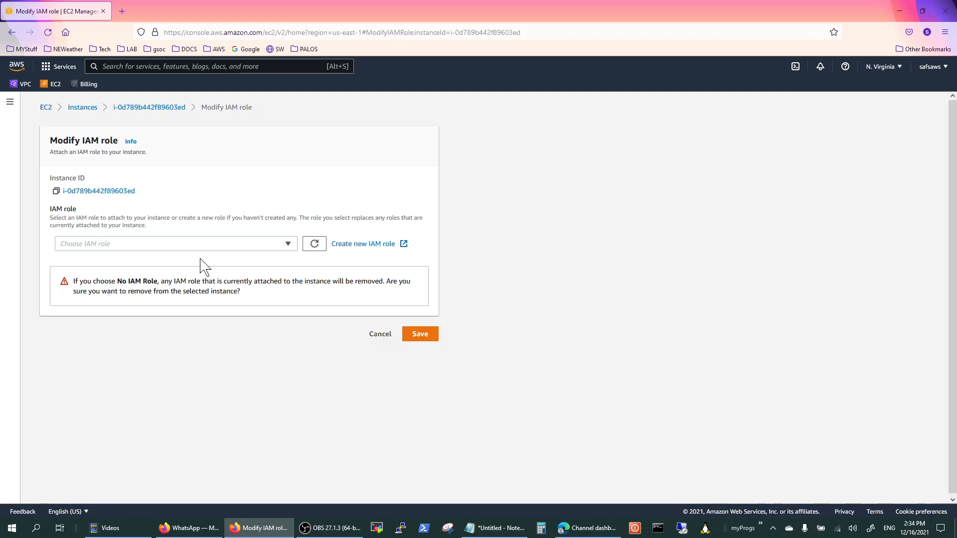
pyautogui.click(285, 248)
pyautogui.click(173, 302)
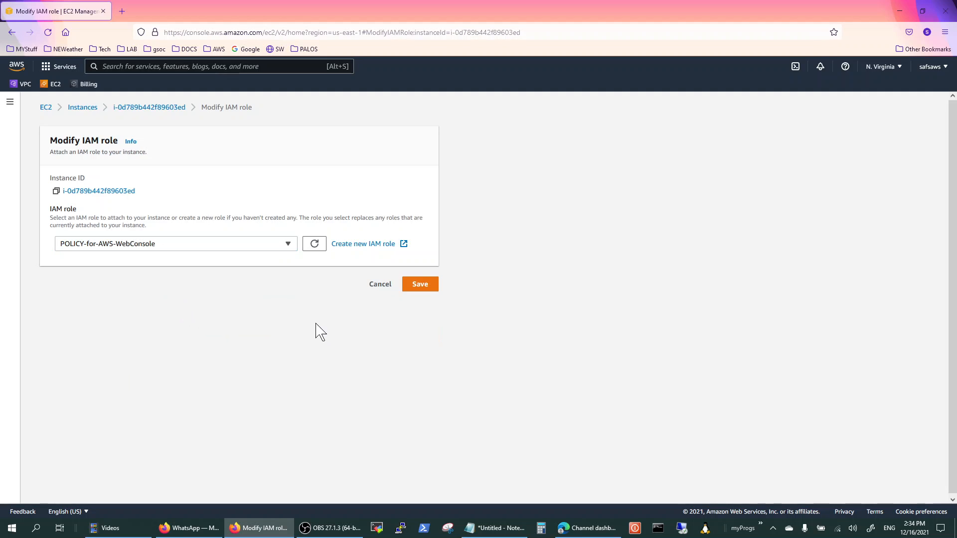
pyautogui.click(418, 288)
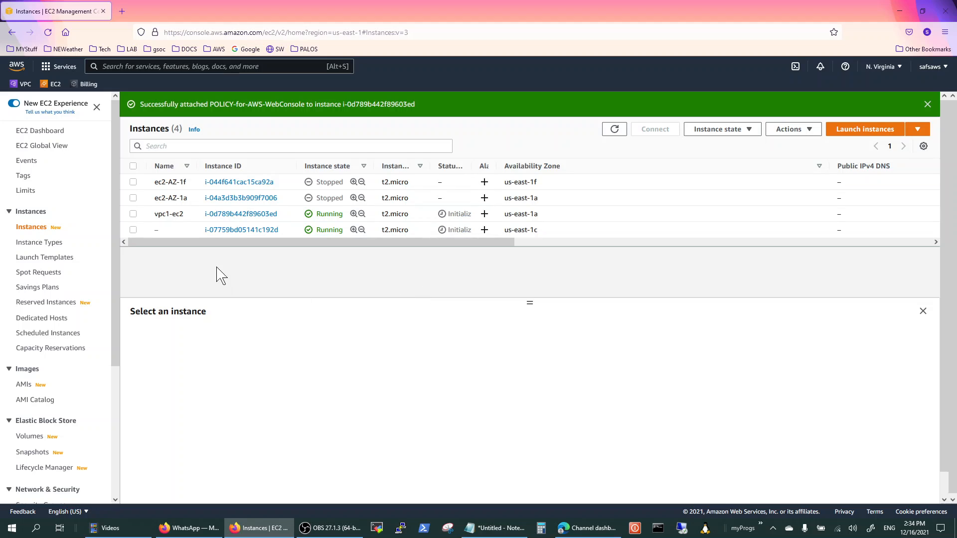
# Name the unnamed instance in us-east-1c vpc2-ec2 and refresh the instances list.
pyautogui.click(169, 232)
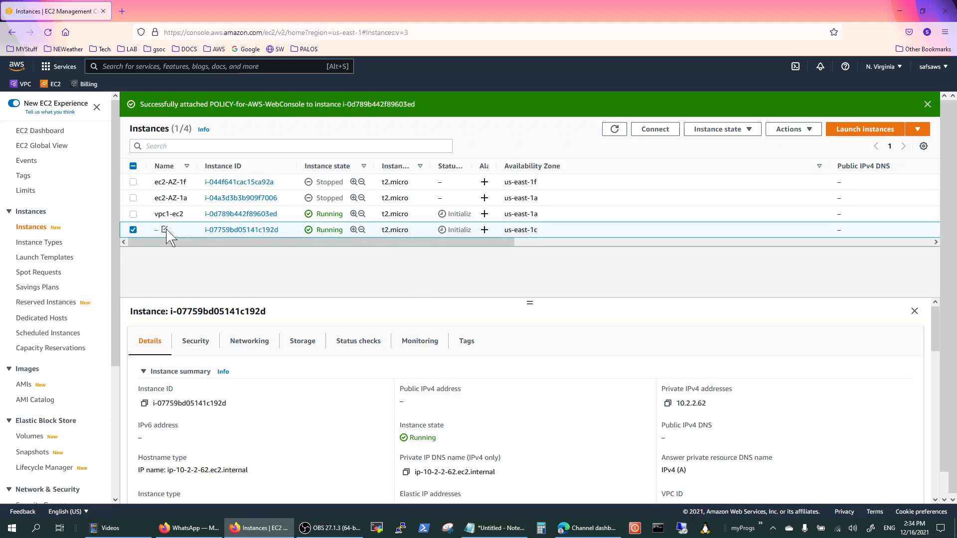
pyautogui.click(165, 229)
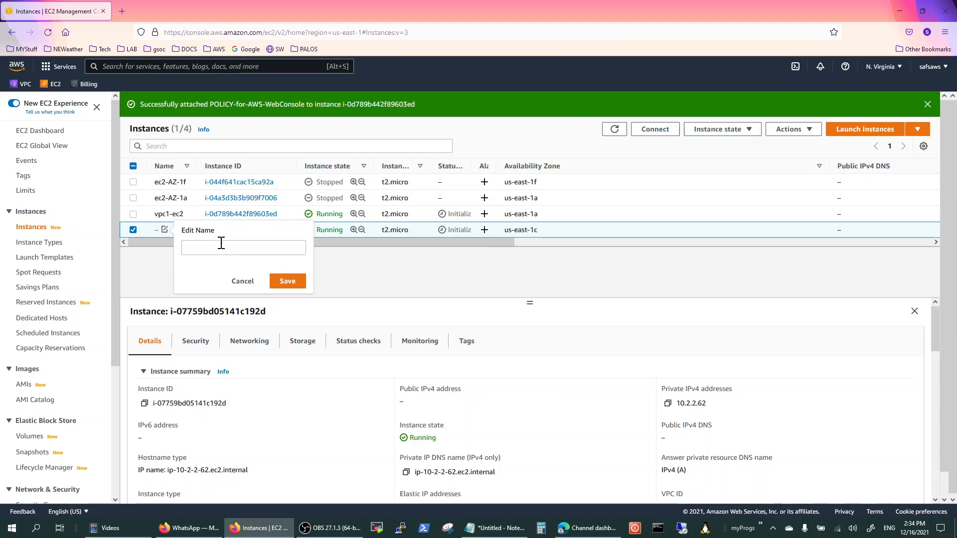
pyautogui.click(221, 249)
pyautogui.write('vpc2-ec2')
pyautogui.click(287, 282)
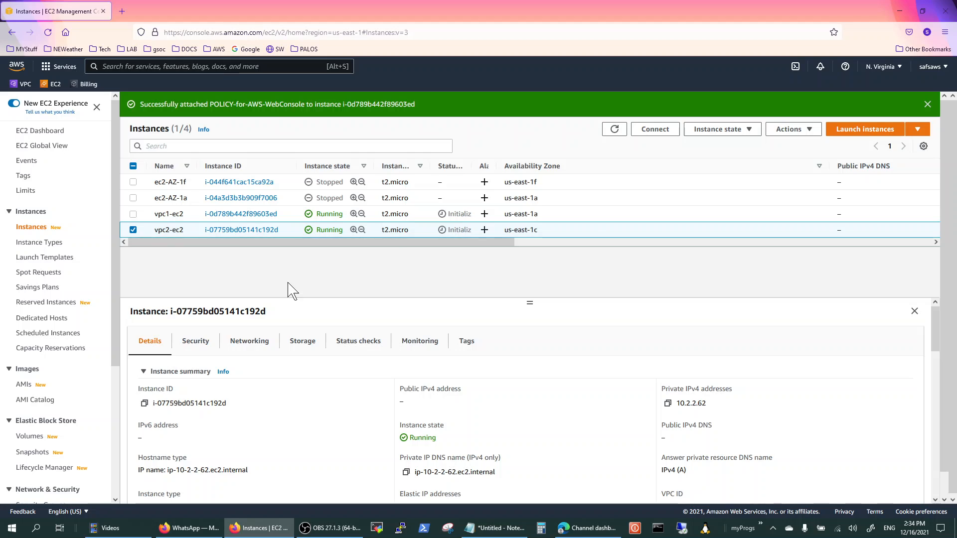
pyautogui.click(614, 129)
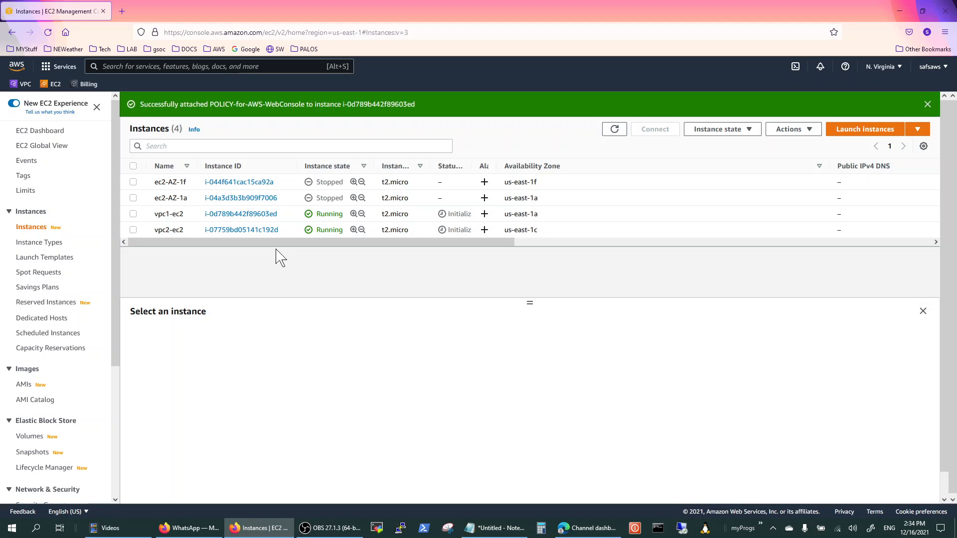
# Check the Session Manager connection option for vpc1-ec2 and return to the instances list.
pyautogui.click(132, 214)
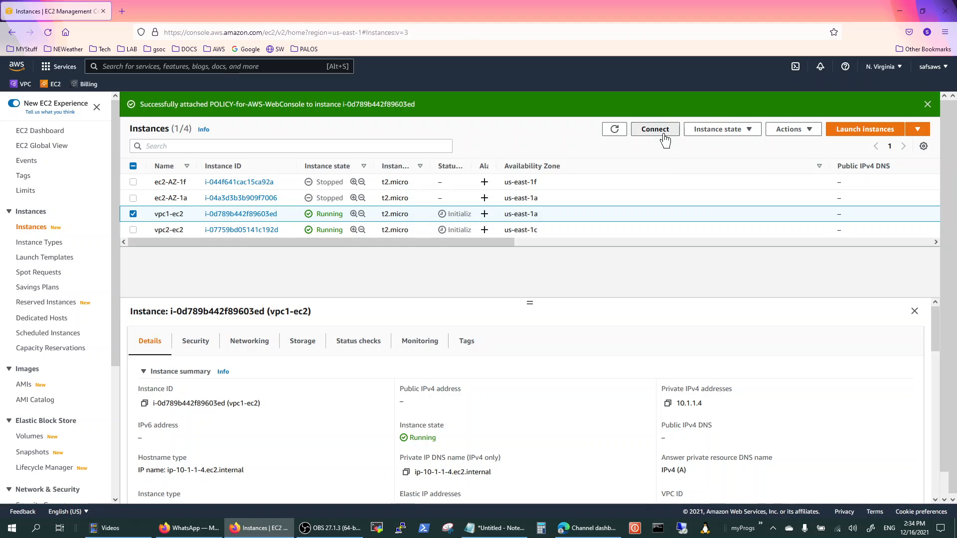
pyautogui.click(654, 131)
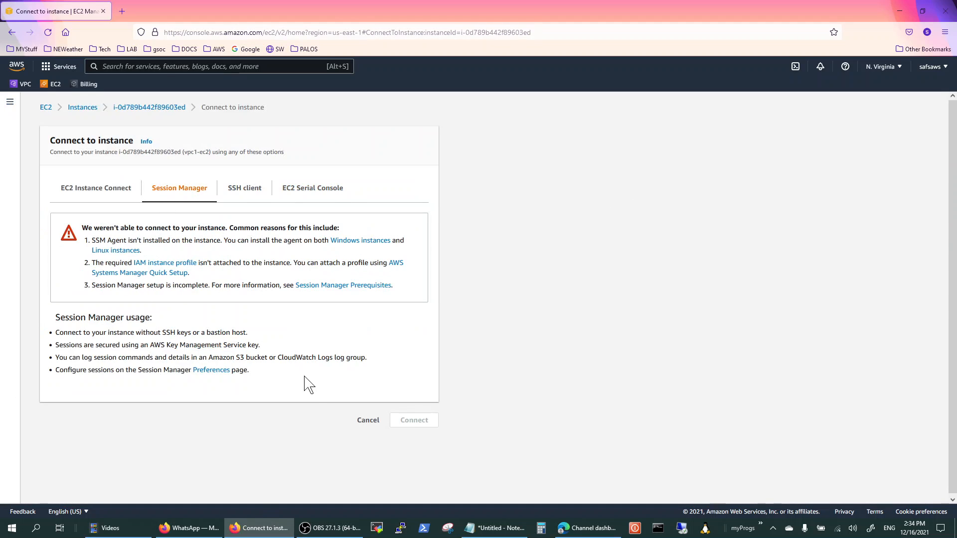
pyautogui.click(369, 421)
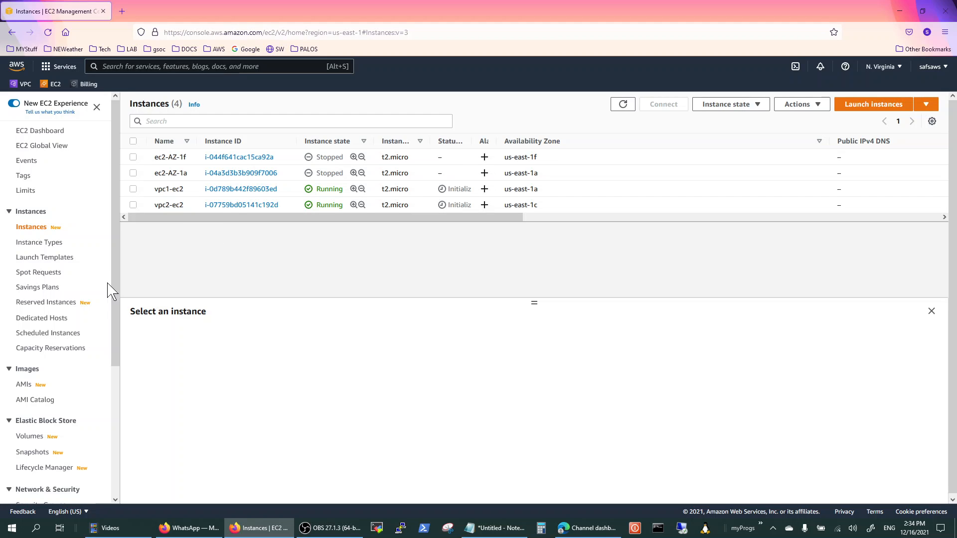
# Start creating a VPC endpoint and try searching the AWS services for ss.
pyautogui.scroll(-3, 65, 335)
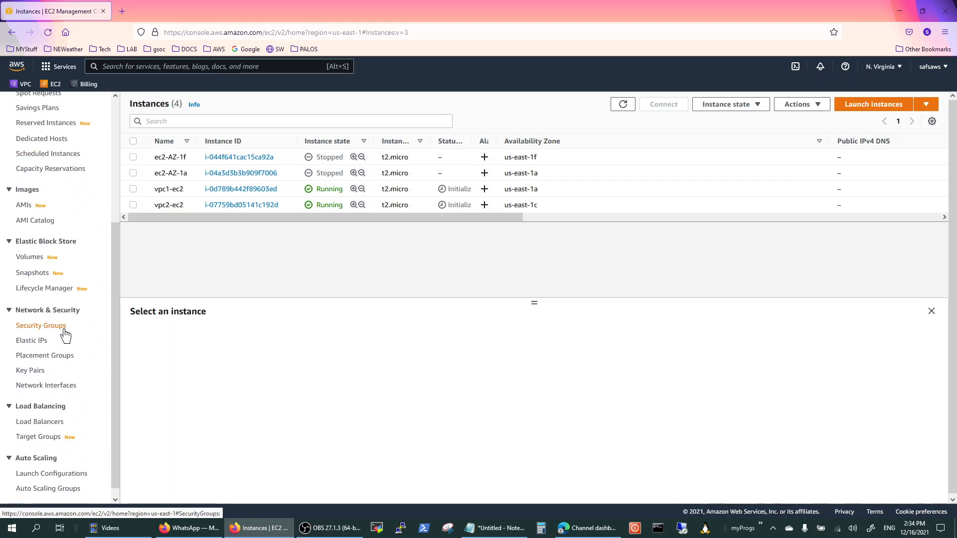
pyautogui.click(25, 90)
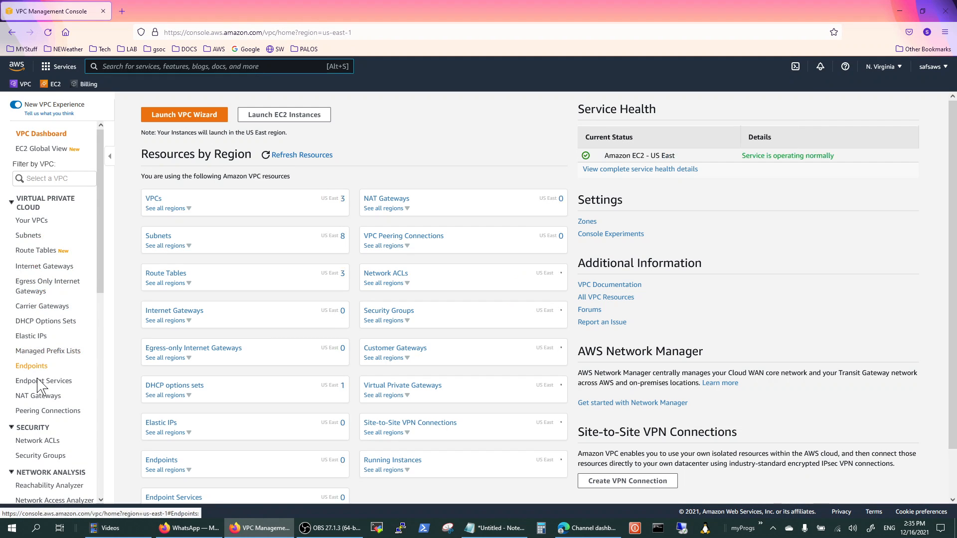
pyautogui.click(34, 366)
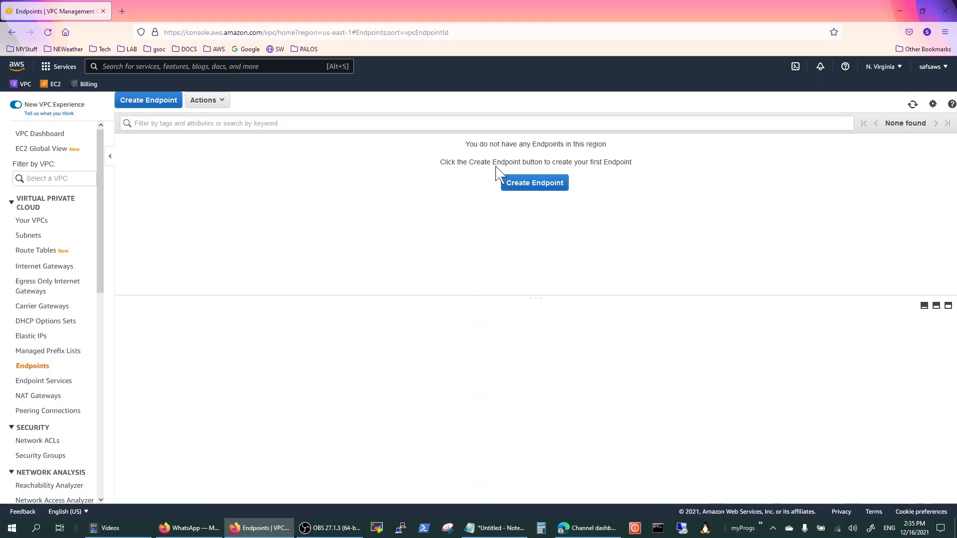
pyautogui.click(538, 188)
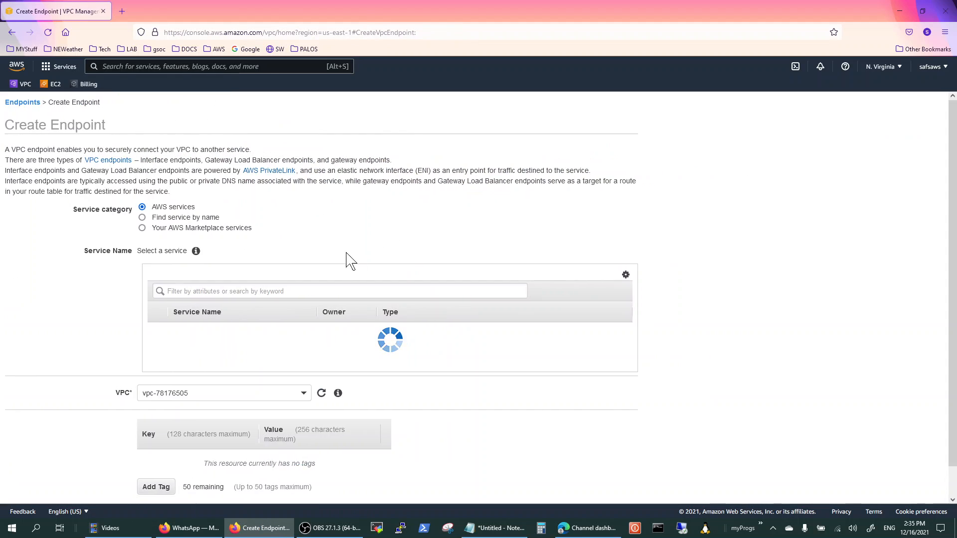
pyautogui.click(296, 286)
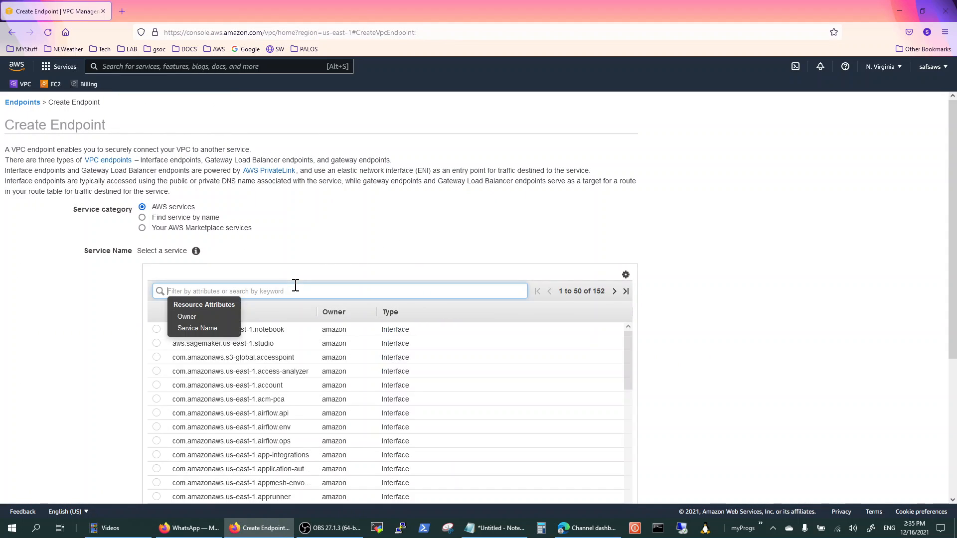
pyautogui.write('ss')
pyautogui.click(221, 328)
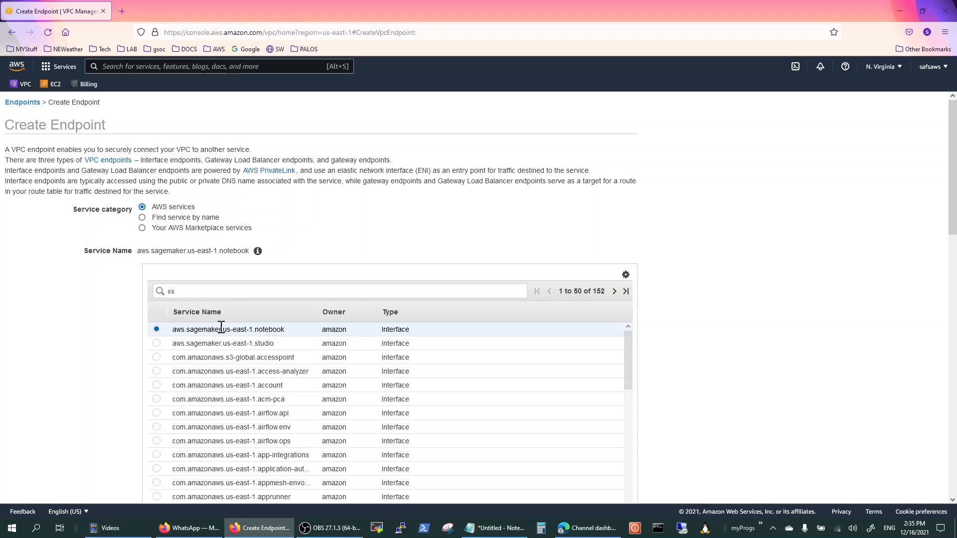
pyautogui.doubleClick(234, 290)
pyautogui.press('BackSpace')
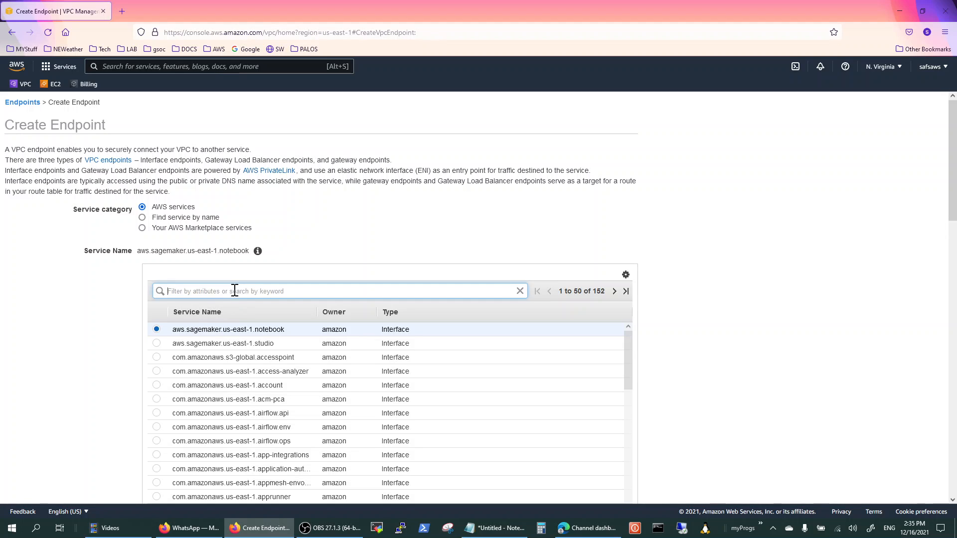
# Filter the endpoint services by service name ssm, select com.amazonaws.us-east-1.ssm, and review the VPC, subnet and security group settings.
pyautogui.write('s')
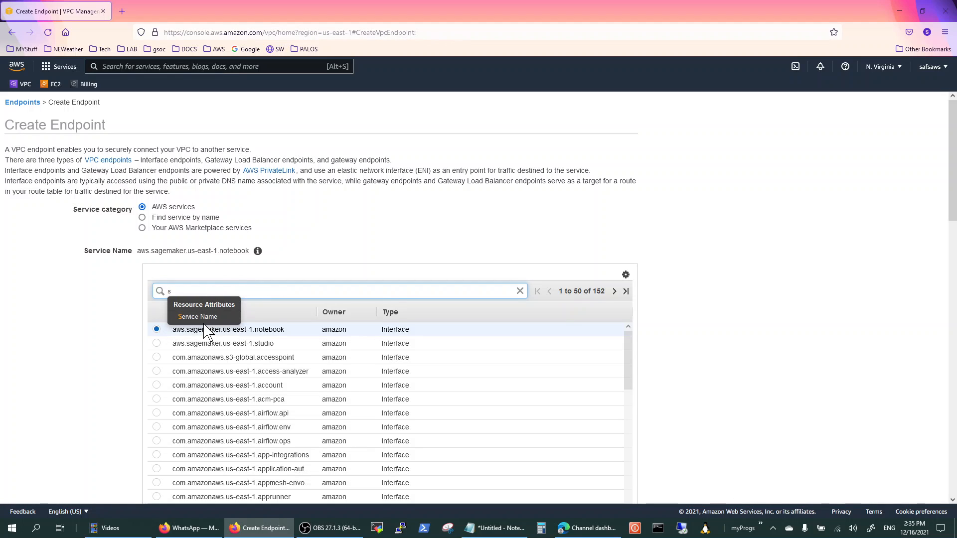
pyautogui.click(206, 317)
pyautogui.write('ss')
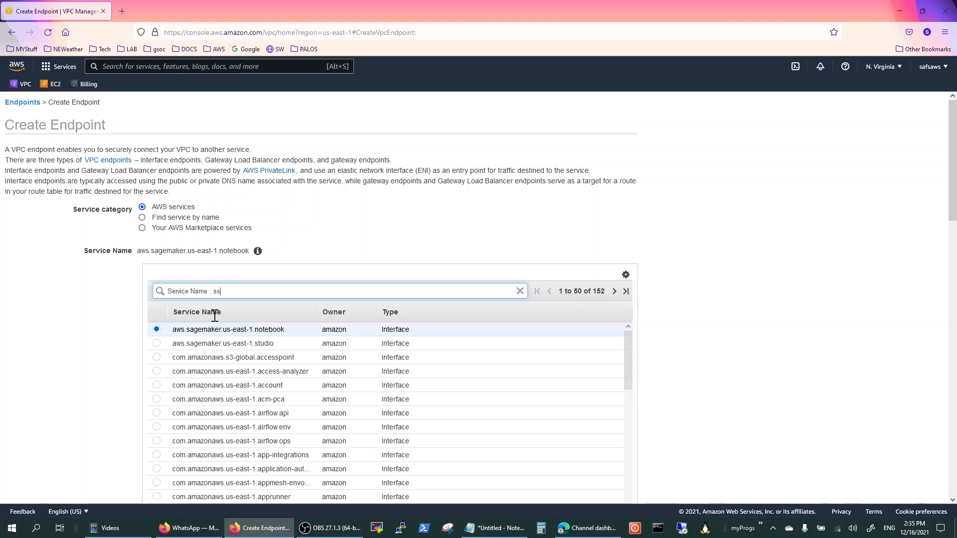
pyautogui.write('m')
pyautogui.press('Return')
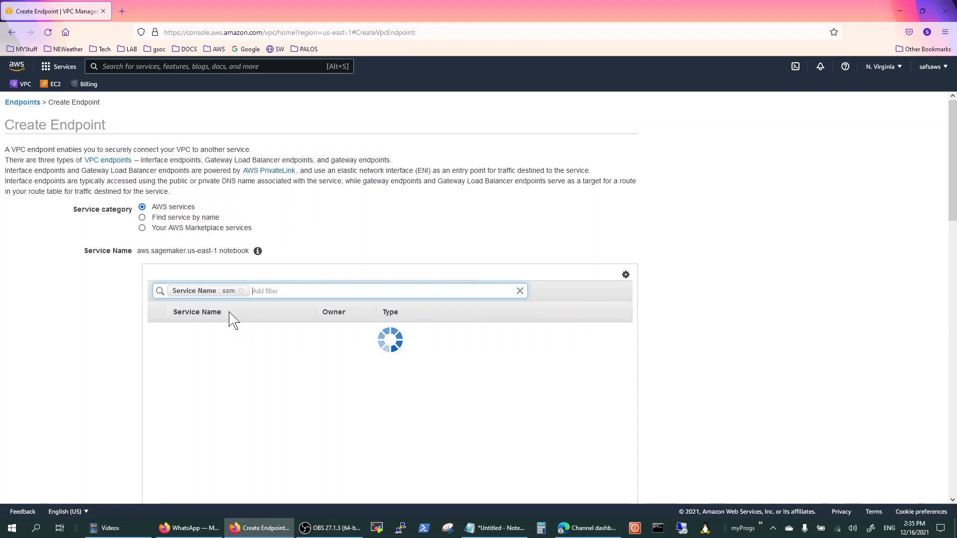
pyautogui.scroll(-1, 132, 312)
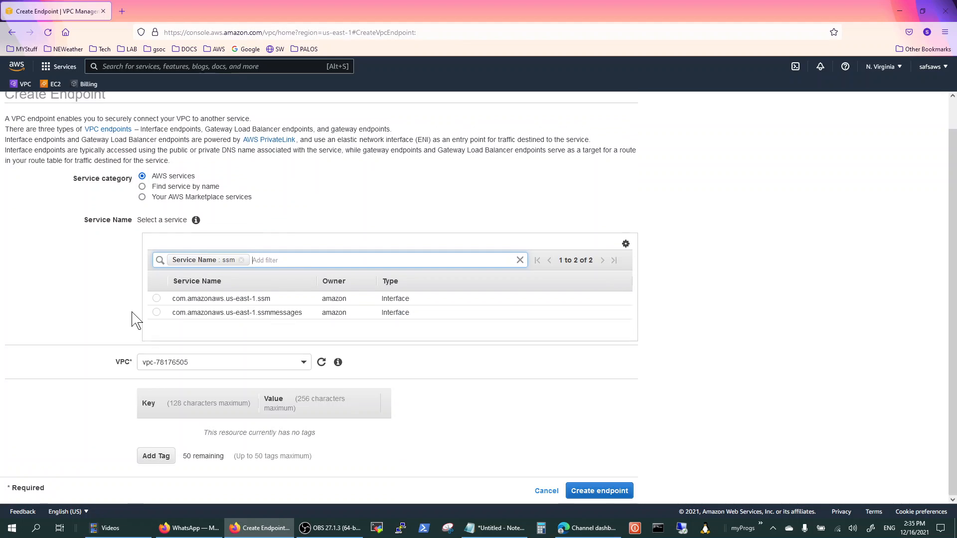
pyautogui.click(156, 299)
pyautogui.scroll(-3, 711, 343)
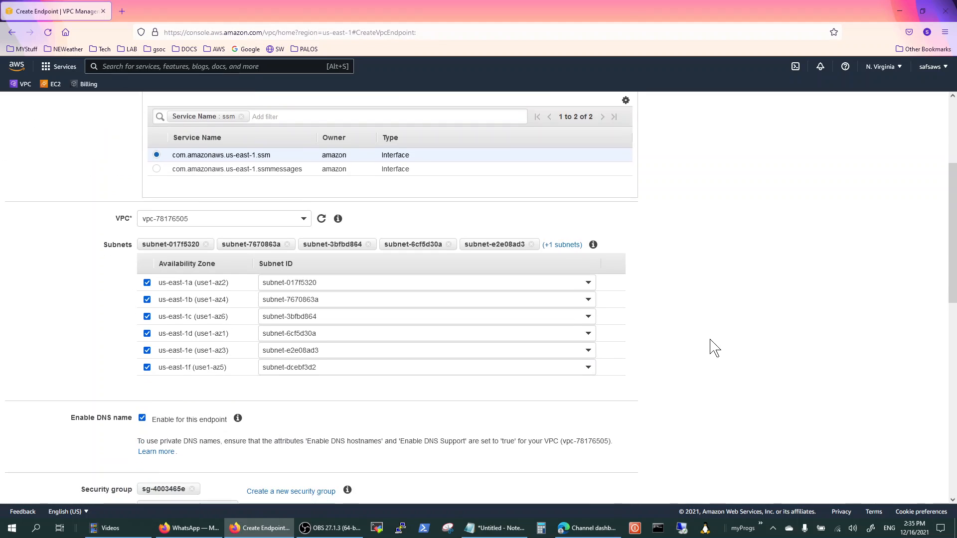
pyautogui.scroll(-2, 700, 358)
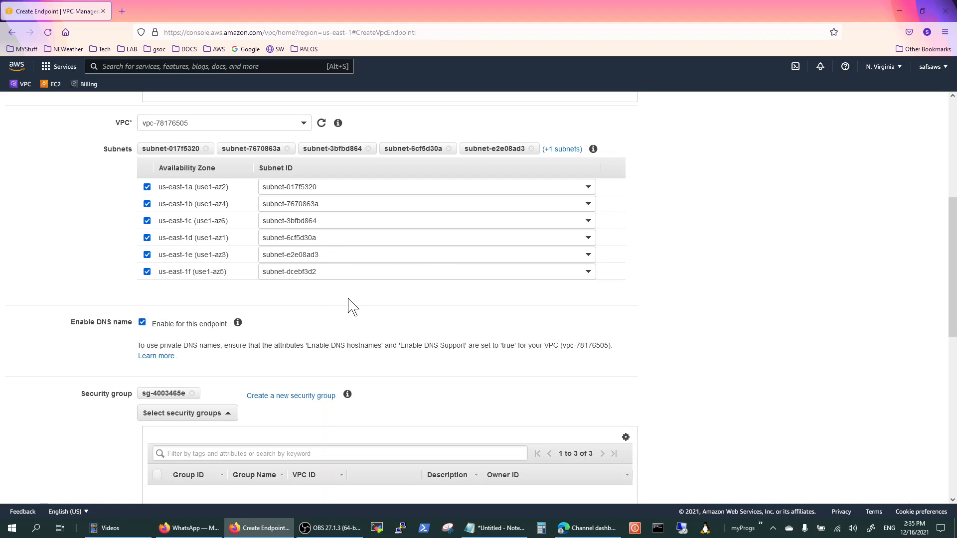
pyautogui.scroll(5, 351, 306)
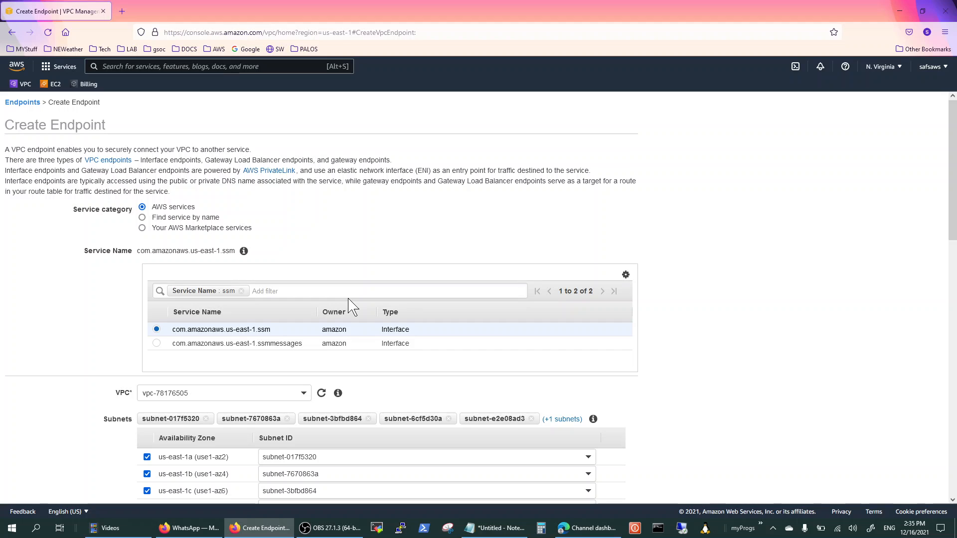
pyautogui.scroll(-5, 352, 307)
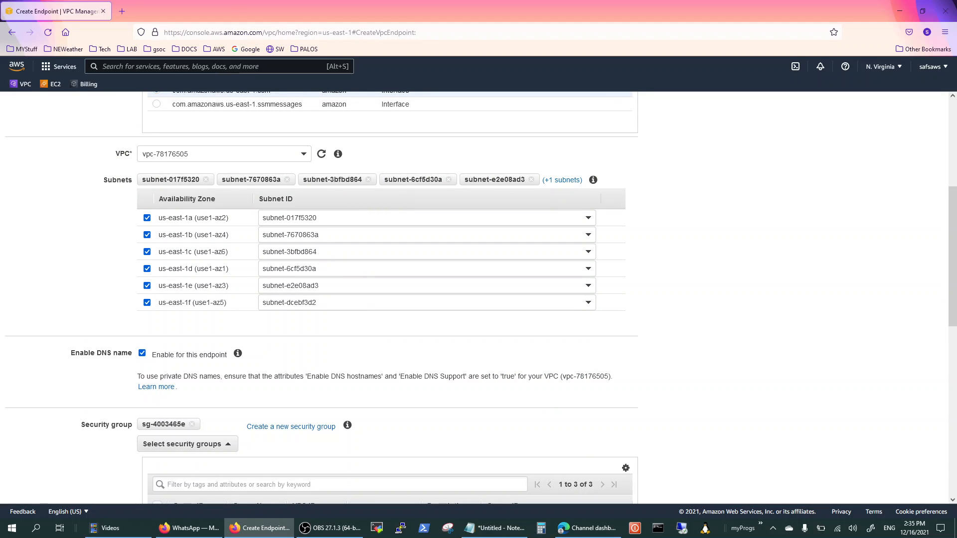
# Leave the endpoint form for the VPC subnets list and copy the subnet ID of vpc2-subnet.
pyautogui.click(21, 84)
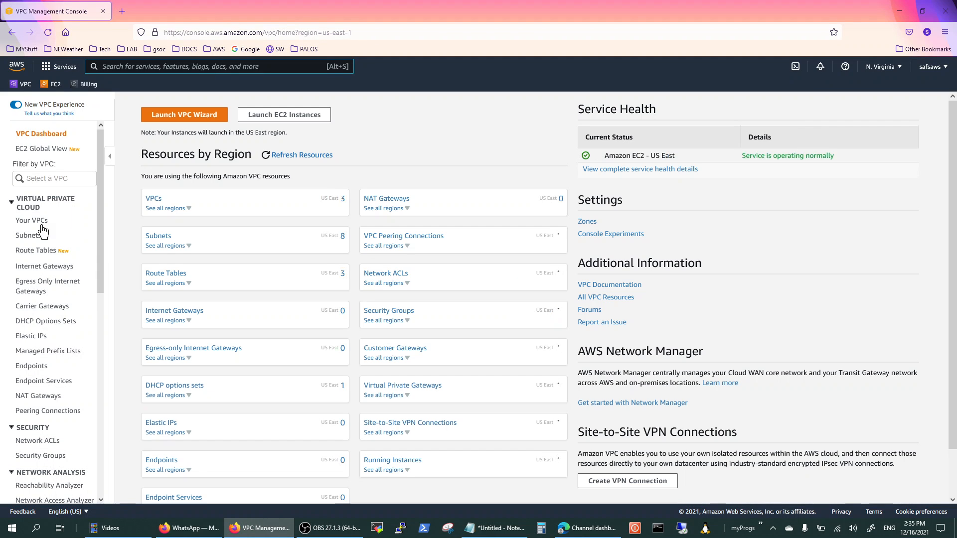
pyautogui.click(43, 232)
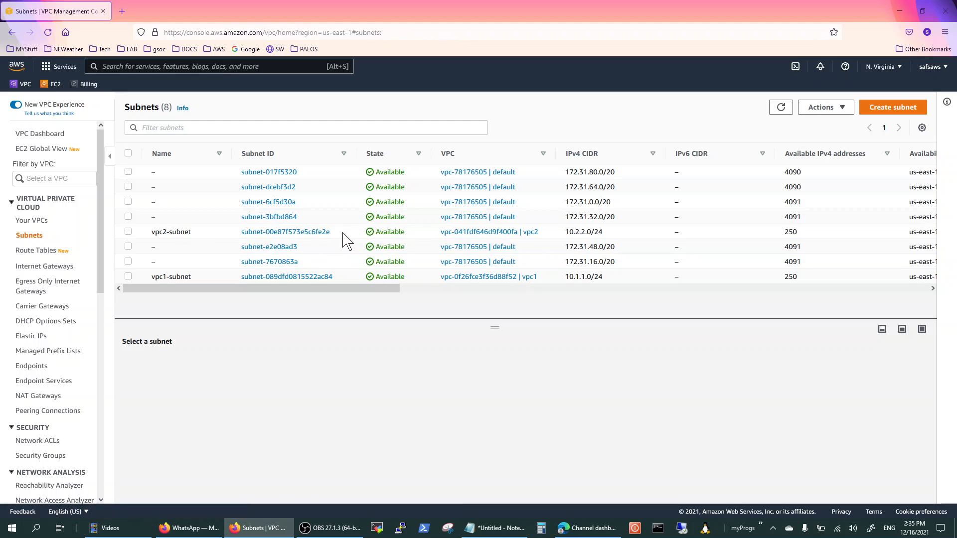
pyautogui.moveTo(336, 234); pyautogui.dragTo(240, 234)
pyautogui.hotkey('ctrl', 'c')
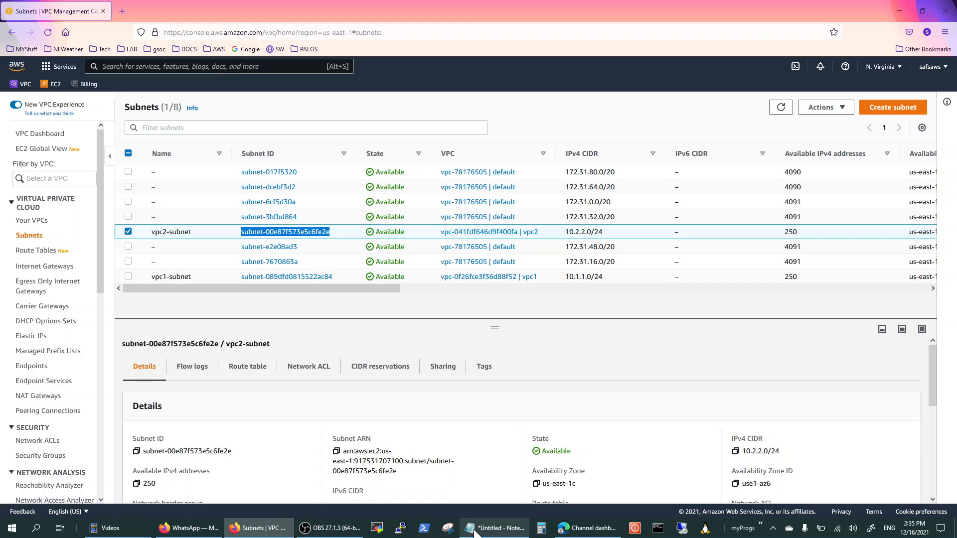
# Switch to the Notepad notes and paste the vpc2-subnet ID on a new line beneath the VPC2 CIDR 10.2.0.0/16.
pyautogui.click(496, 528)
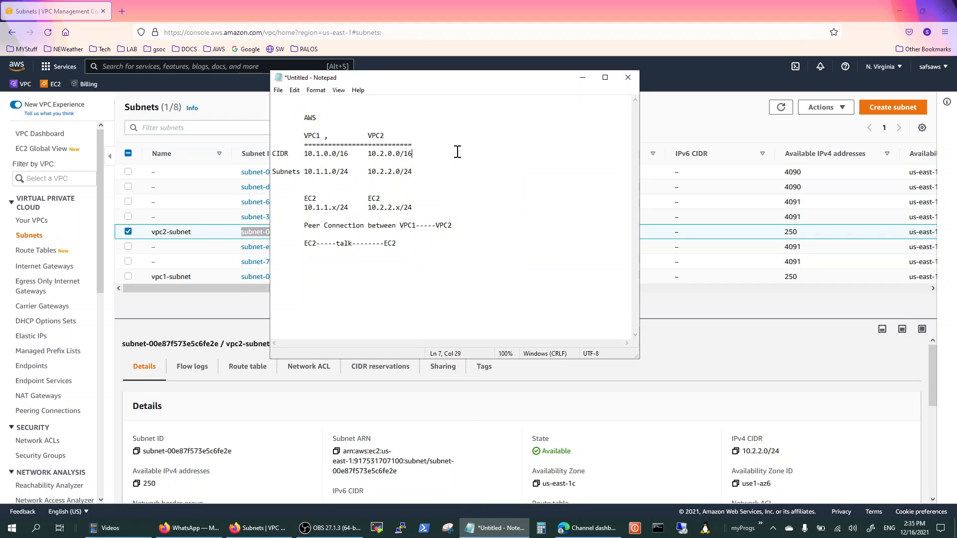
pyautogui.press('Return')
pyautogui.hotkey('ctrl', 'v')
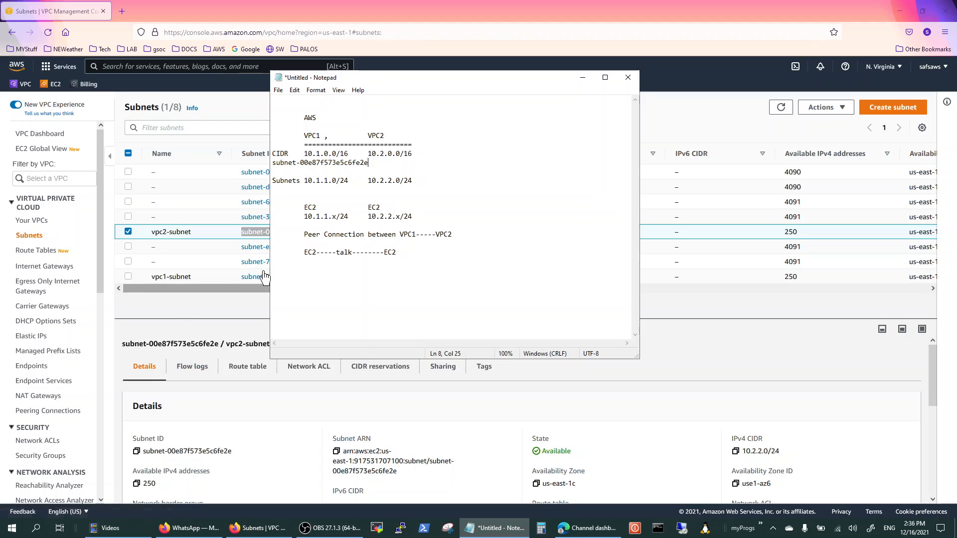
pyautogui.press('Tab')
pyautogui.press('Tab')
pyautogui.press('Tab')
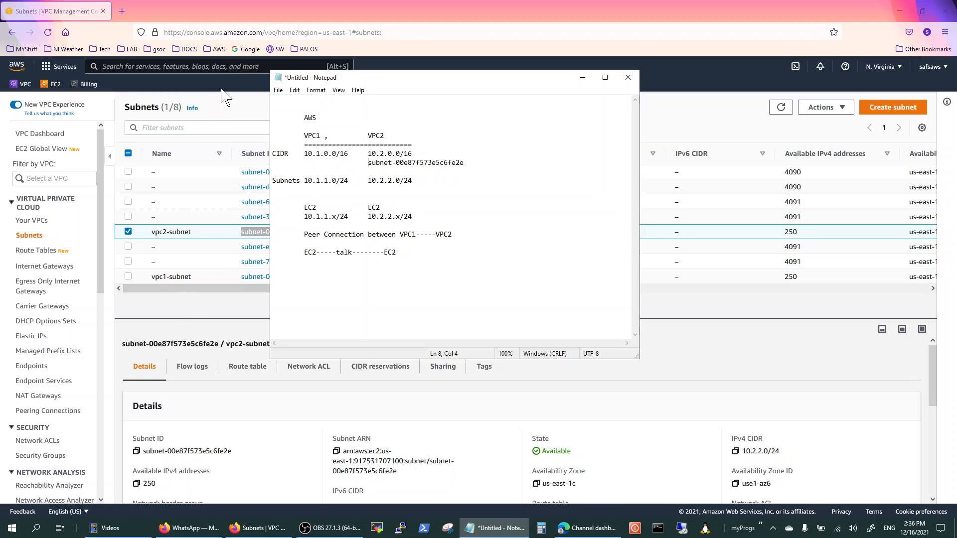
# Copy the subnet ID of vpc1-subnet from the subnets list and paste it into the notes beneath the VPC1 CIDR 10.1.0.0/16.
pyautogui.click(224, 109)
pyautogui.moveTo(334, 277); pyautogui.dragTo(241, 280)
pyautogui.hotkey('ctrl', 'c')
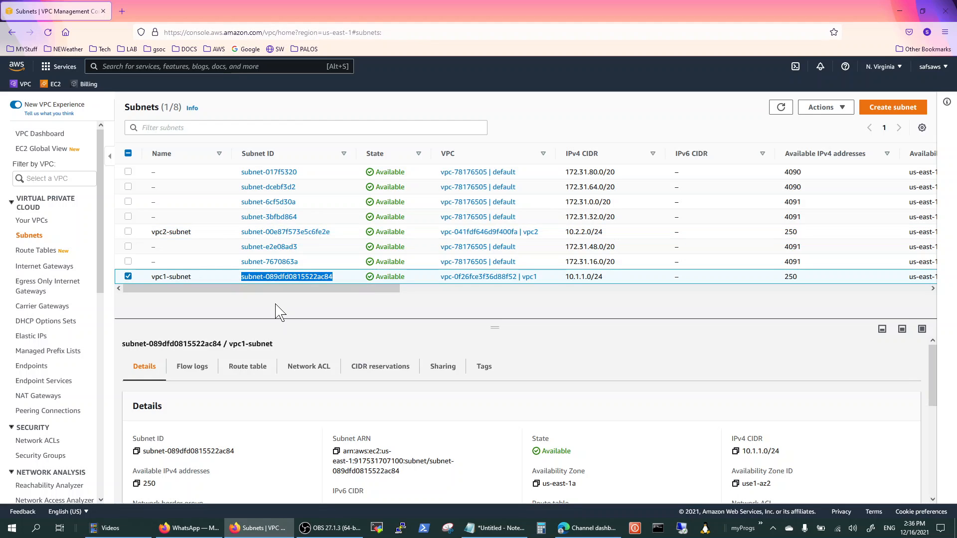
pyautogui.hotkey('alt', 'Tab')
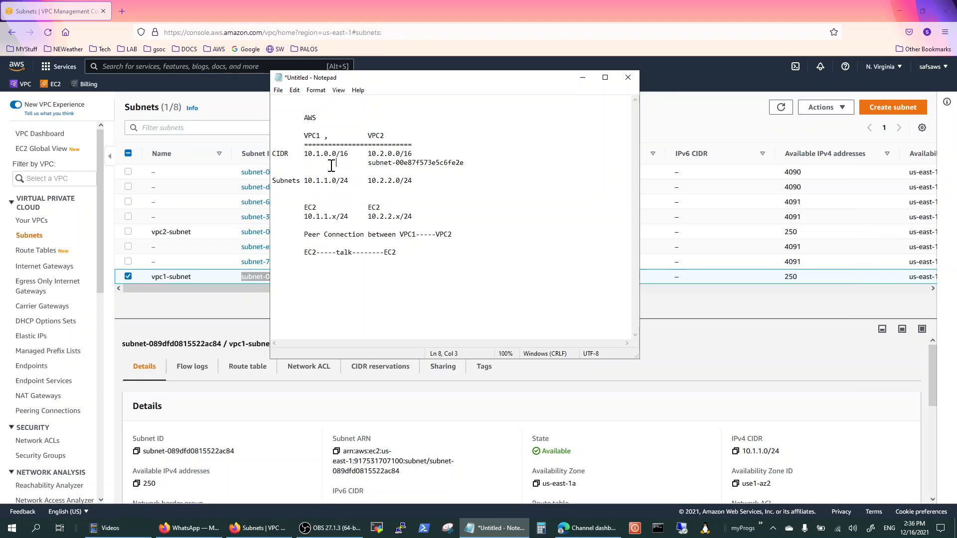
pyautogui.hotkey('ctrl', 'v')
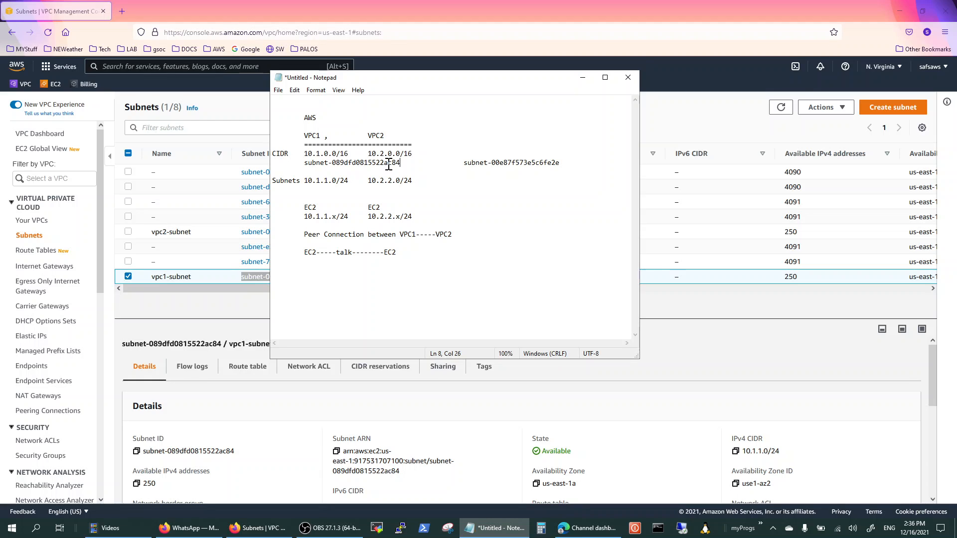
# Shorten the two subnet IDs in the notes to their last three characters, c84 for VPC1 and e2e for VPC2.
pyautogui.moveTo(388, 166); pyautogui.dragTo(311, 165)
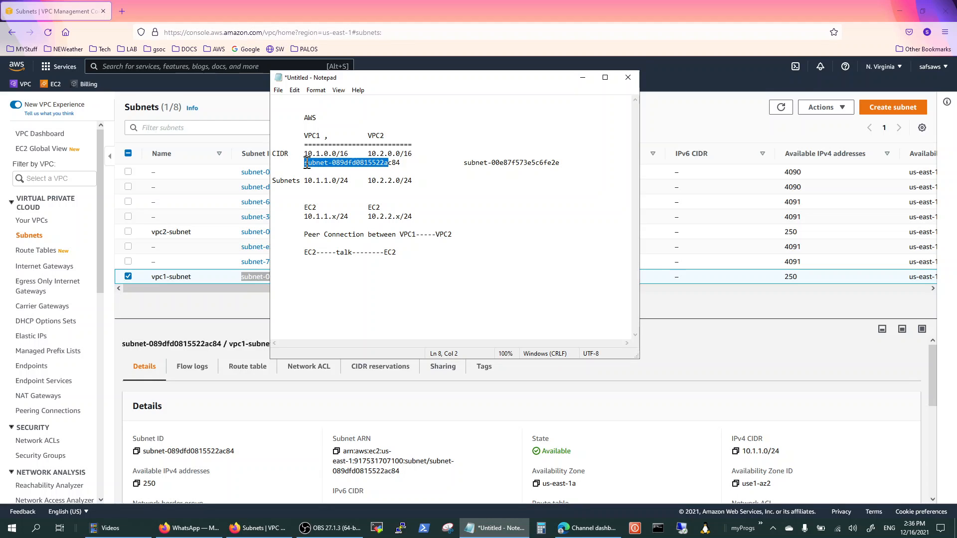
pyautogui.press('BackSpace')
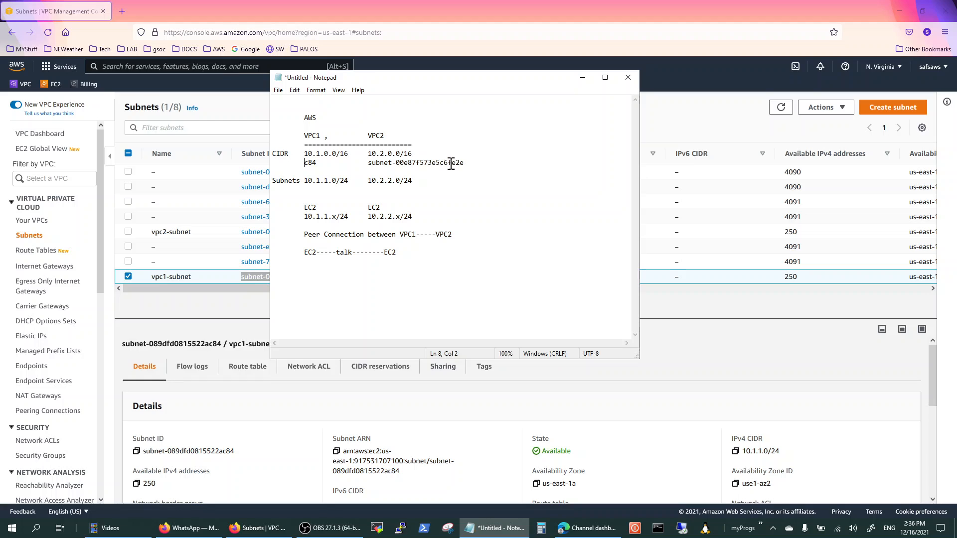
pyautogui.moveTo(452, 165); pyautogui.dragTo(368, 165)
pyautogui.press('BackSpace')
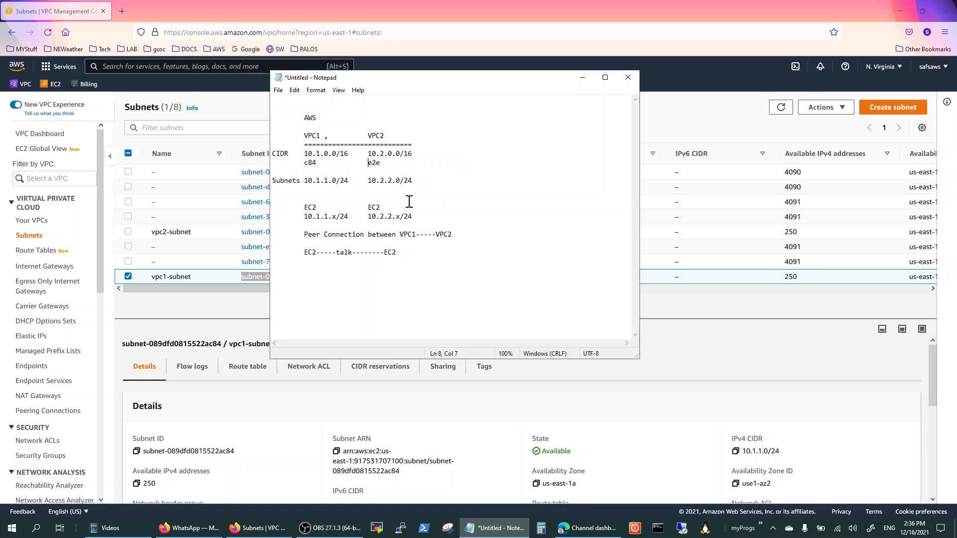
pyautogui.moveTo(441, 77); pyautogui.dragTo(456, 82)
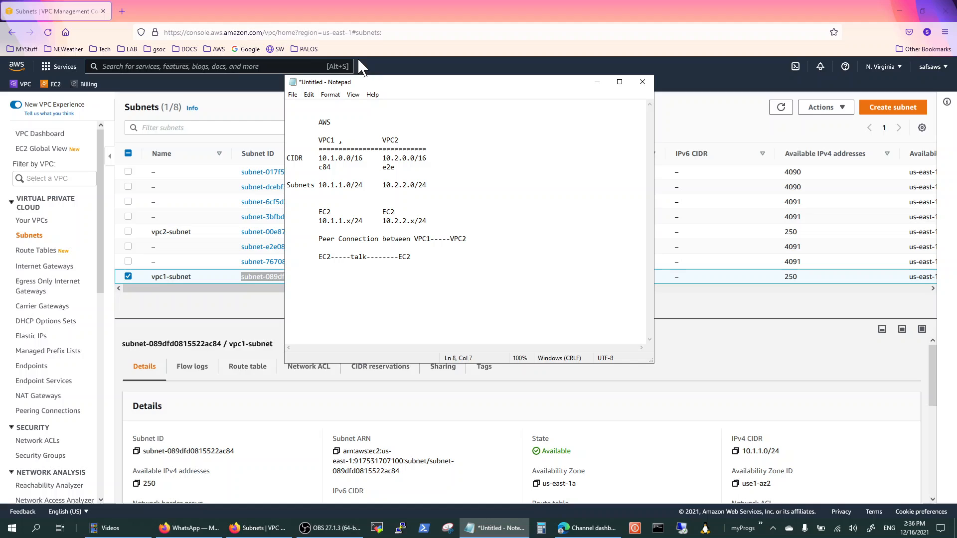
# Start a new VPC endpoint, filter the services by service name ssm and select com.amazonaws.us-east-1.ssm.
pyautogui.click(272, 13)
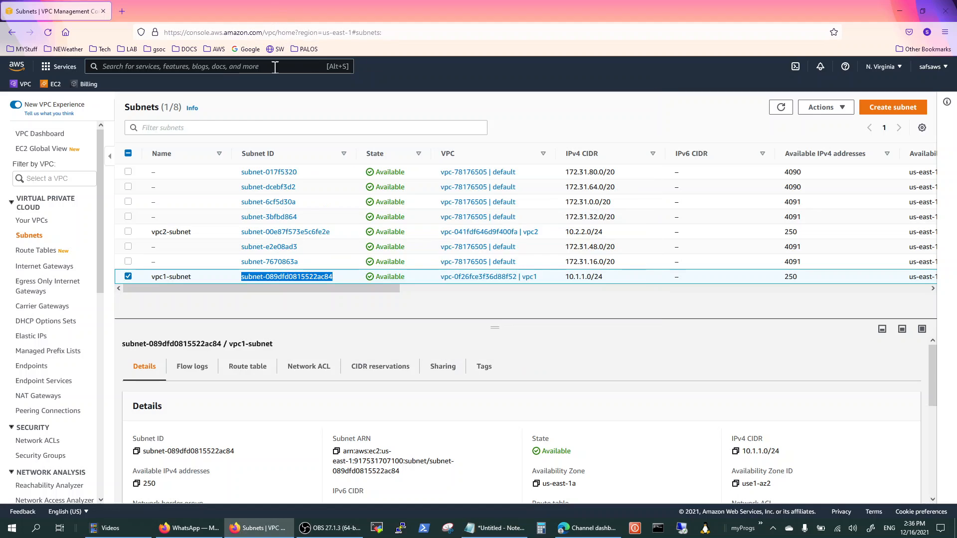
pyautogui.click(38, 366)
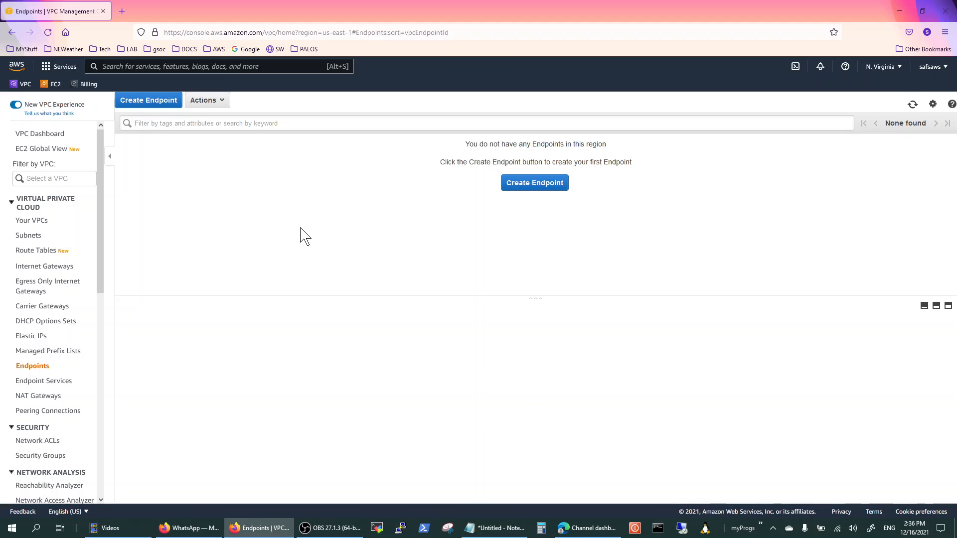
pyautogui.click(510, 189)
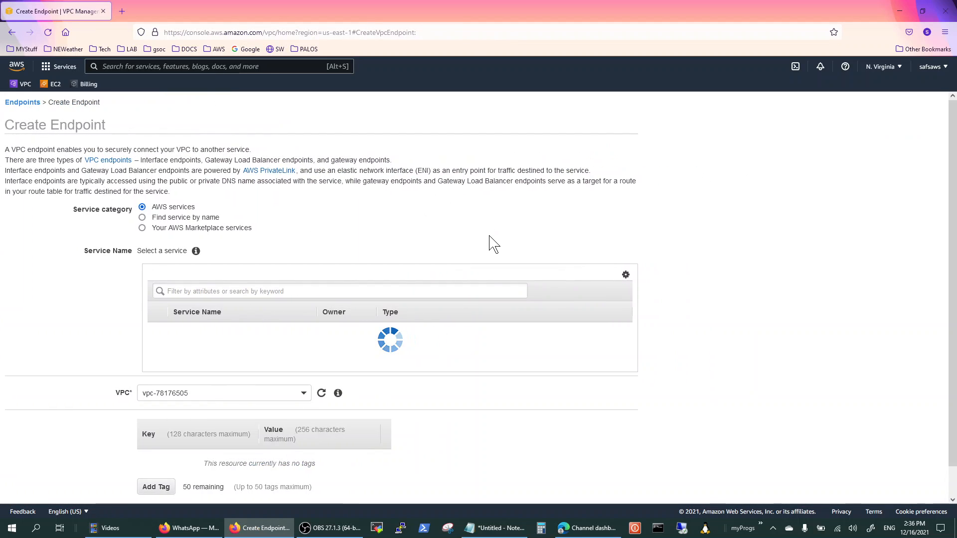
pyautogui.scroll(-1, 490, 239)
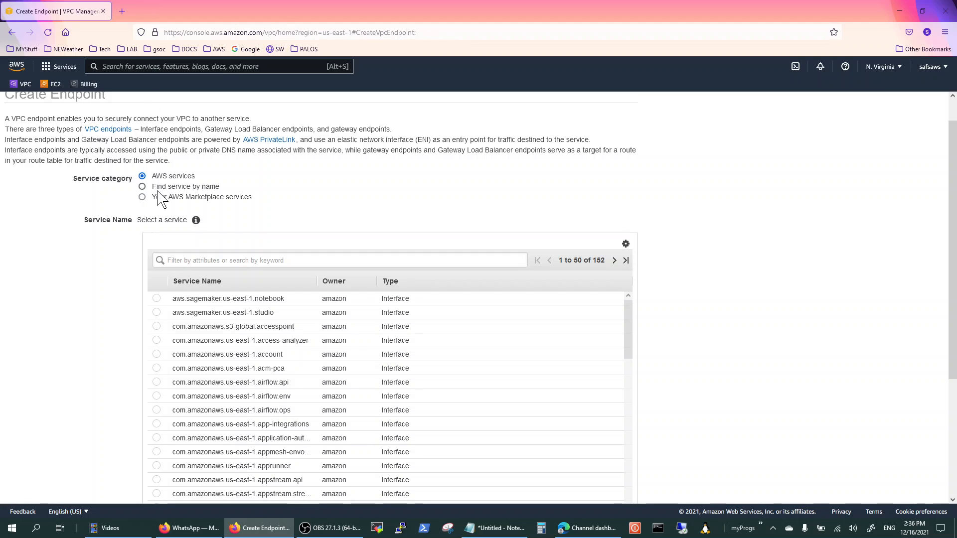
pyautogui.click(226, 257)
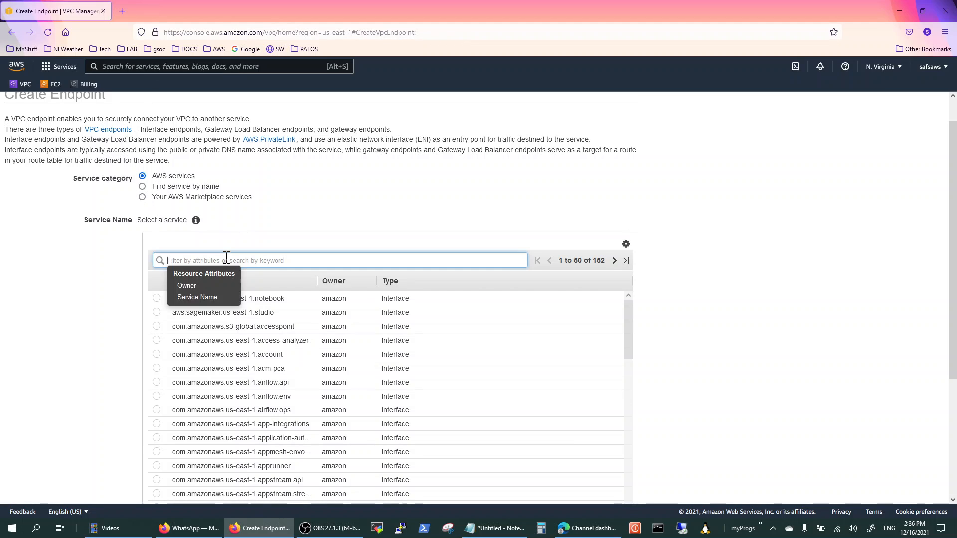
pyautogui.click(199, 293)
pyautogui.write('ssm')
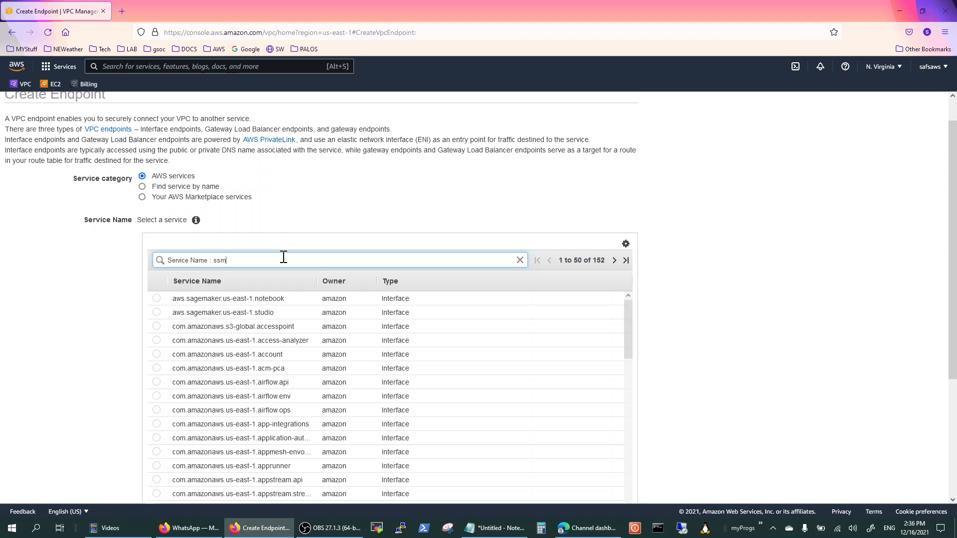
pyautogui.press('Return')
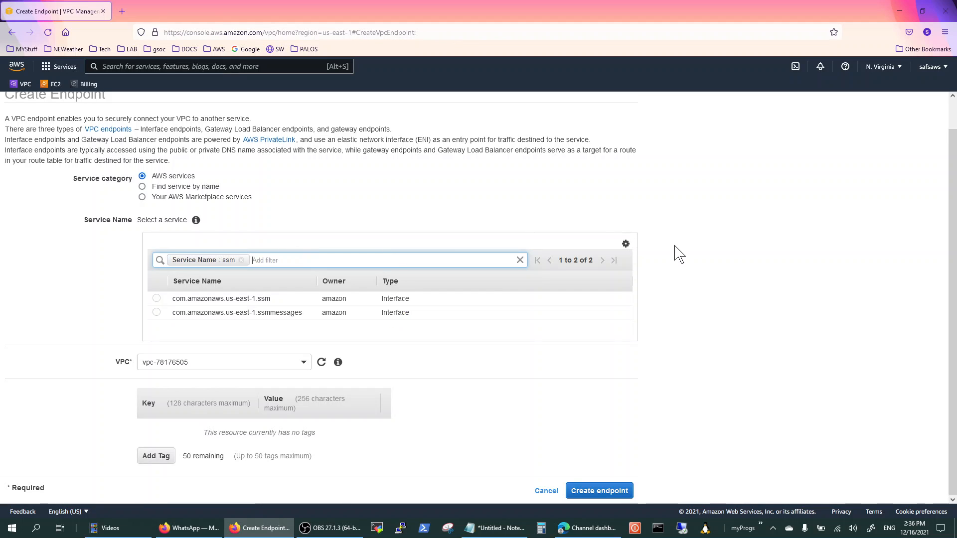
pyautogui.click(157, 299)
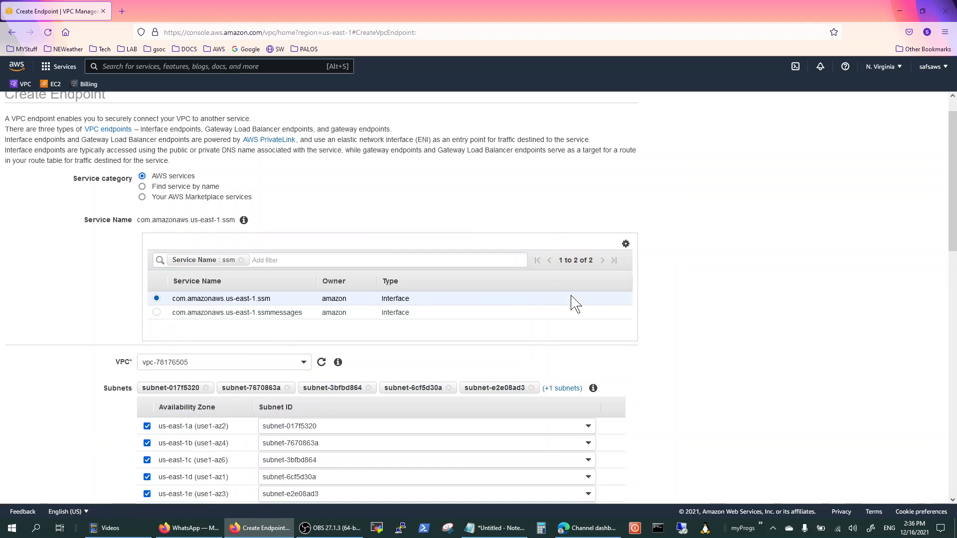
# Check the VPC1 subnet suffix in the notes and set the endpoint's VPC to vpc1 (10.1.0.0/16).
pyautogui.scroll(-3, 509, 334)
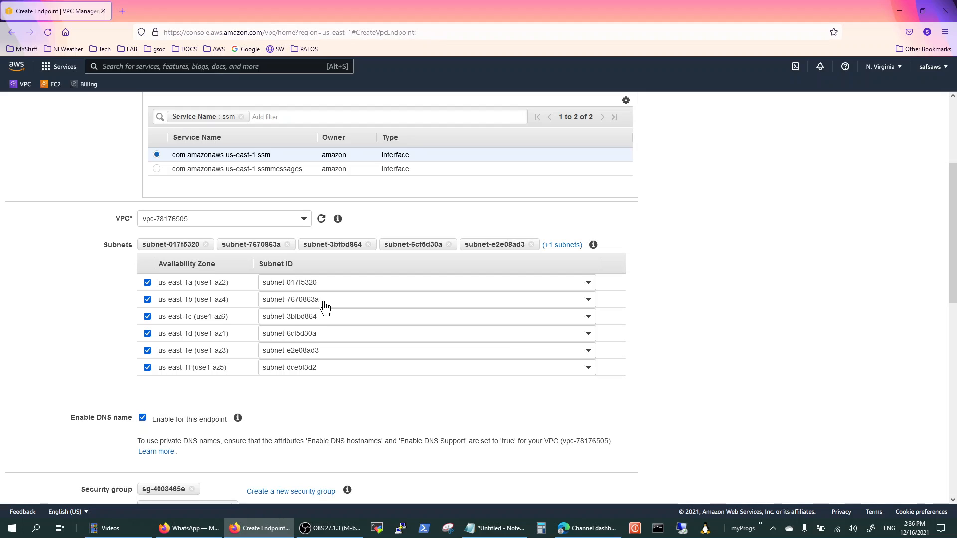
pyautogui.hotkey('alt', 'Tab')
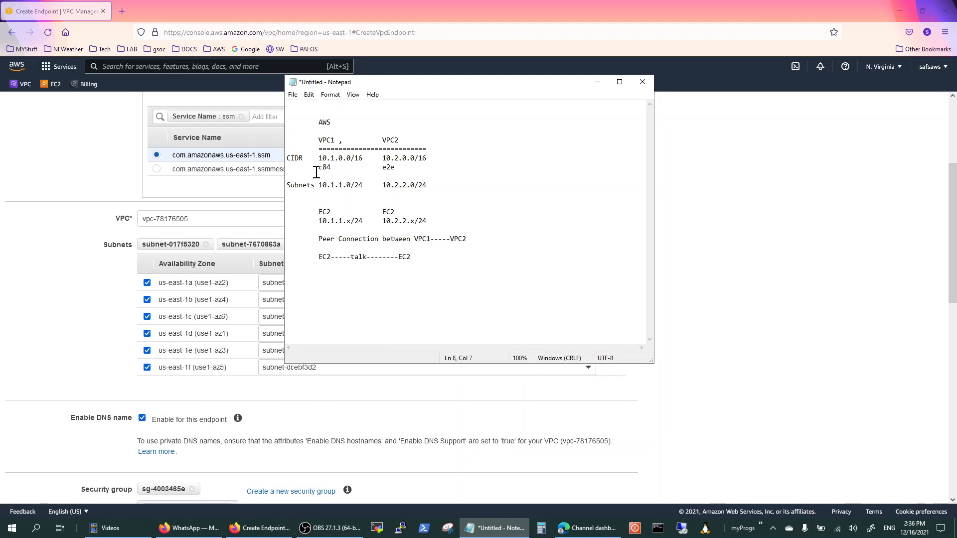
pyautogui.moveTo(332, 168); pyautogui.dragTo(319, 167)
pyautogui.click(72, 320)
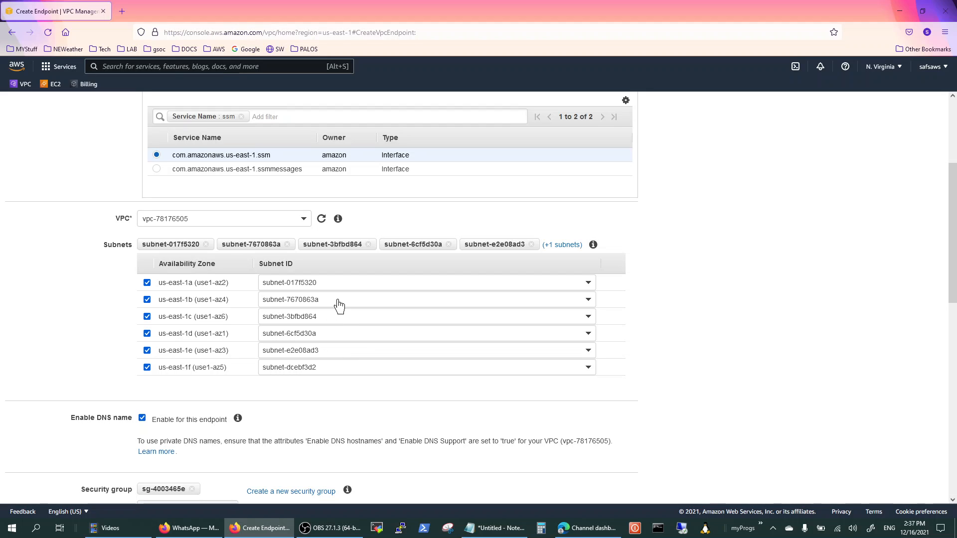
pyautogui.click(297, 217)
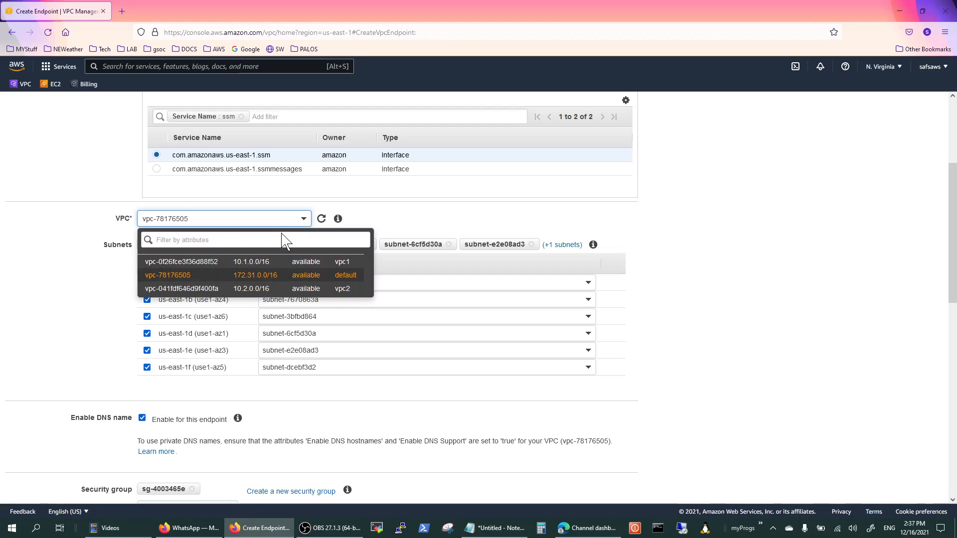
pyautogui.click(313, 264)
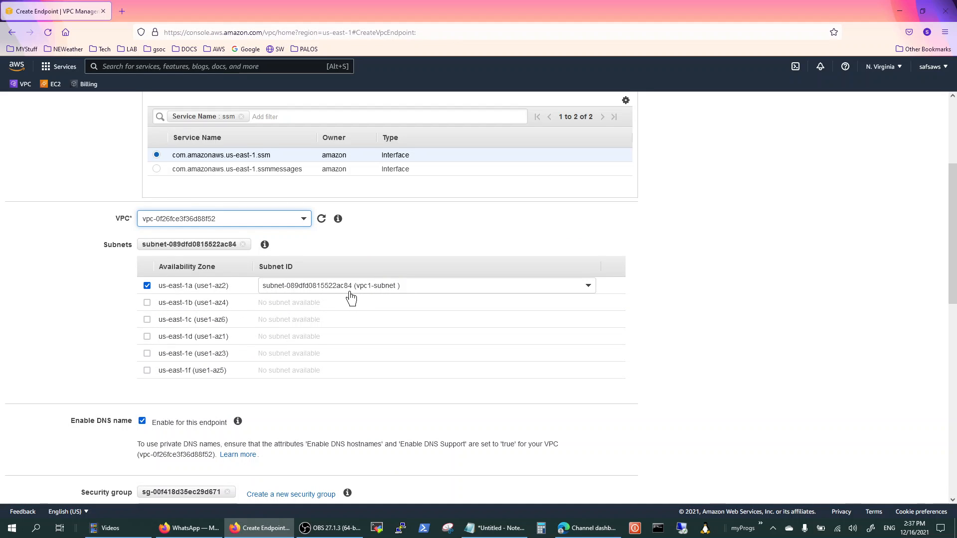
# Review the endpoint's security group settings and add a SEC GRP line above Subnets in the notes.
pyautogui.scroll(-2, 665, 349)
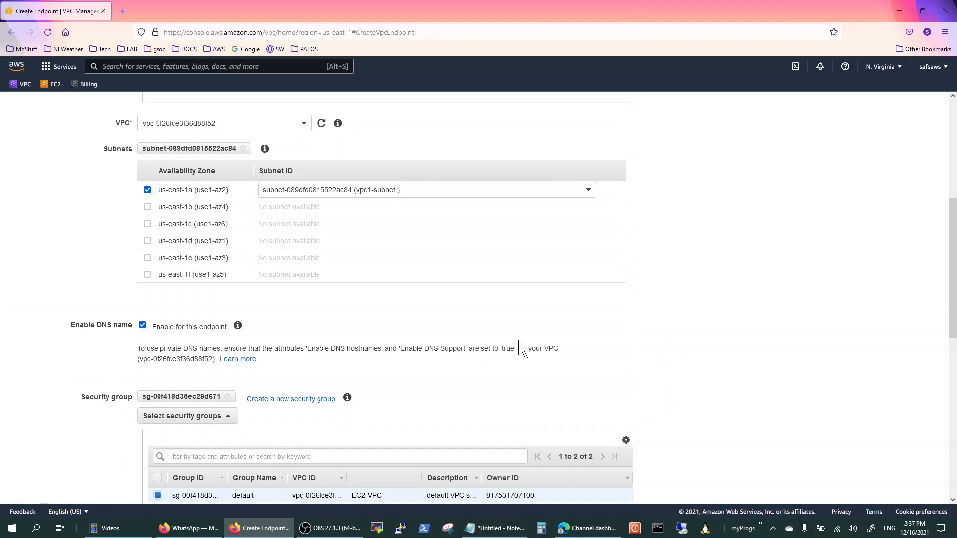
pyautogui.scroll(-2, 557, 334)
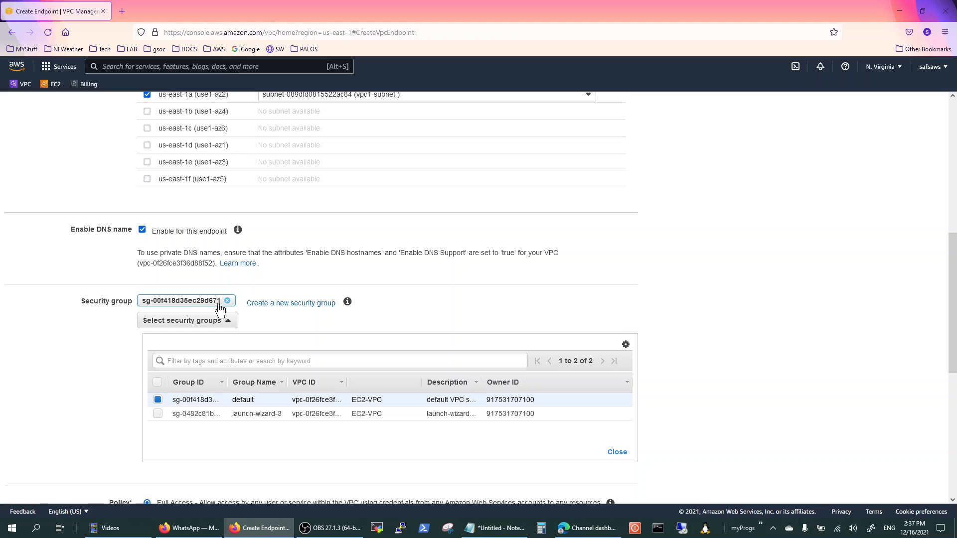
pyautogui.hotkey('alt', 'Tab')
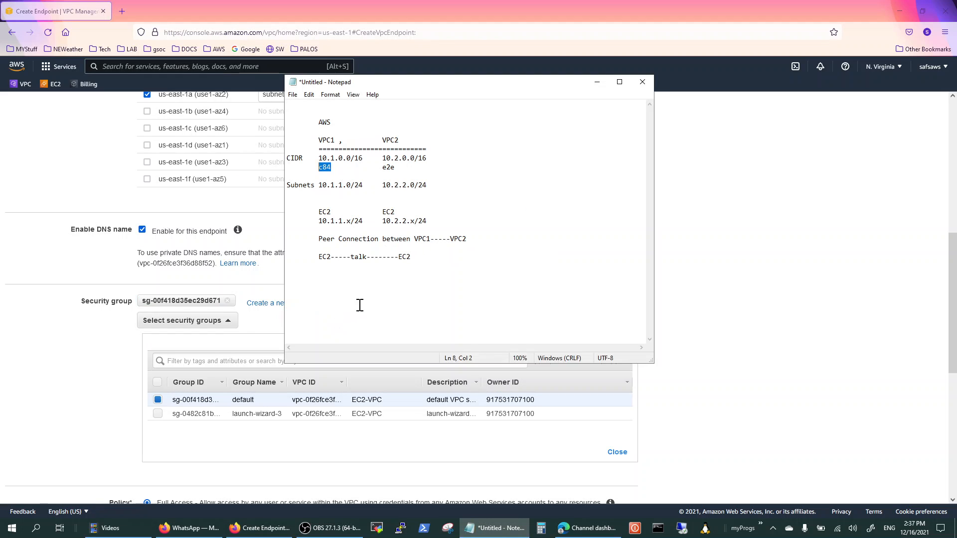
pyautogui.click(365, 174)
pyautogui.press('Return')
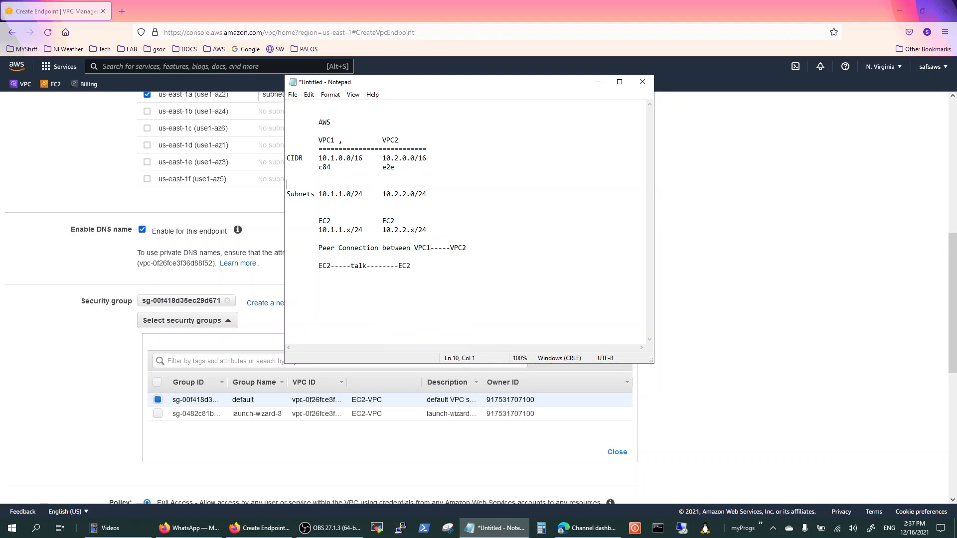
pyautogui.press('Return')
pyautogui.write('SEC')
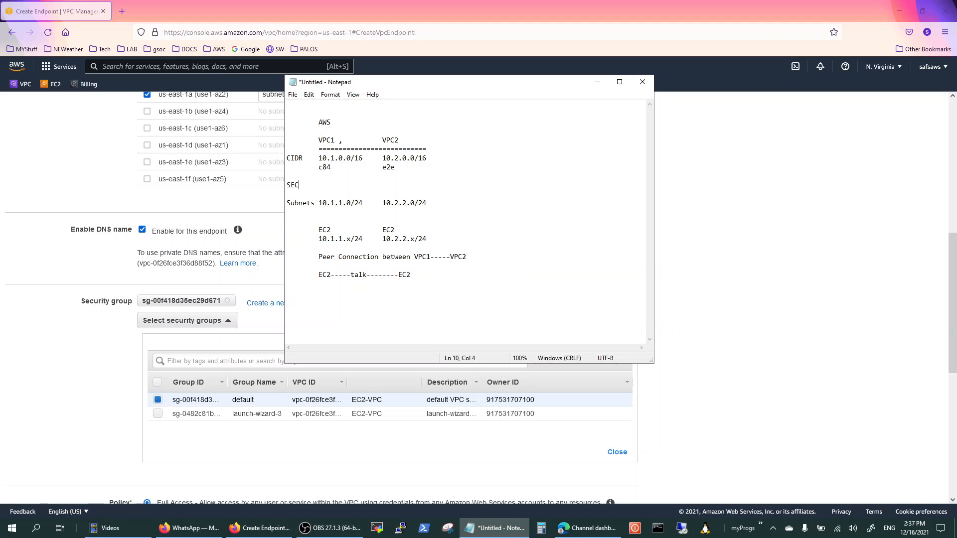
pyautogui.write('GRP')
pyautogui.click(92, 392)
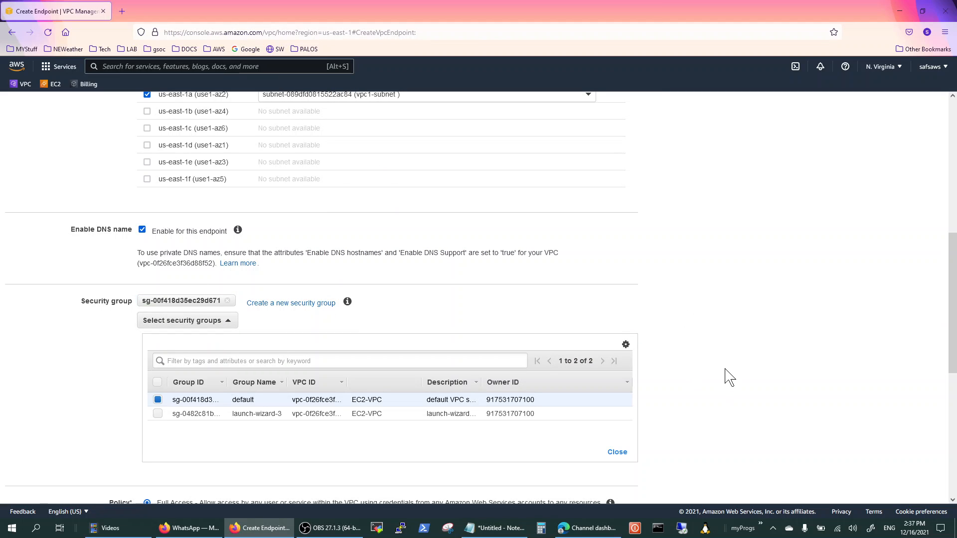
# Try to create the ssm endpoint for vpc1 with the default security group and the Full Access policy.
pyautogui.scroll(-1, 729, 377)
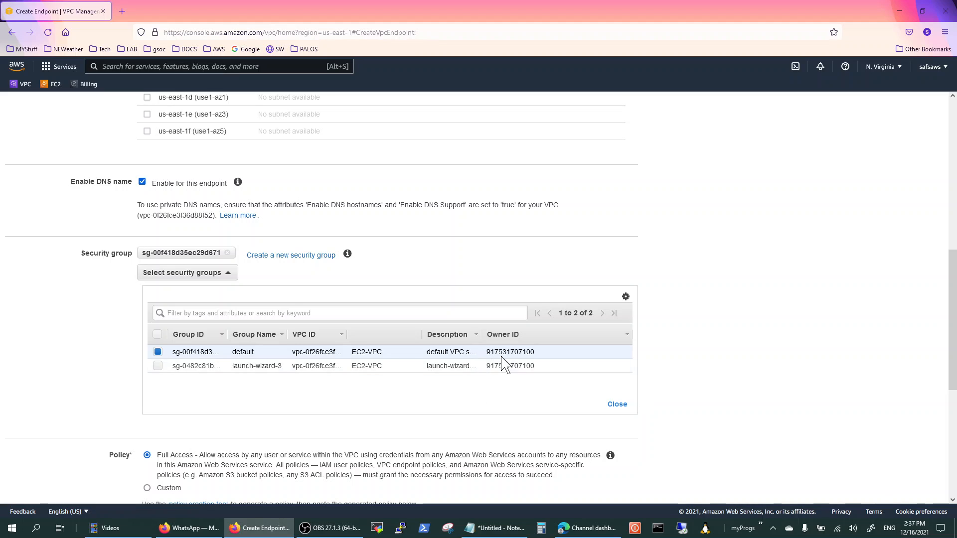
pyautogui.scroll(-1, 679, 394)
pyautogui.scroll(-5, 680, 407)
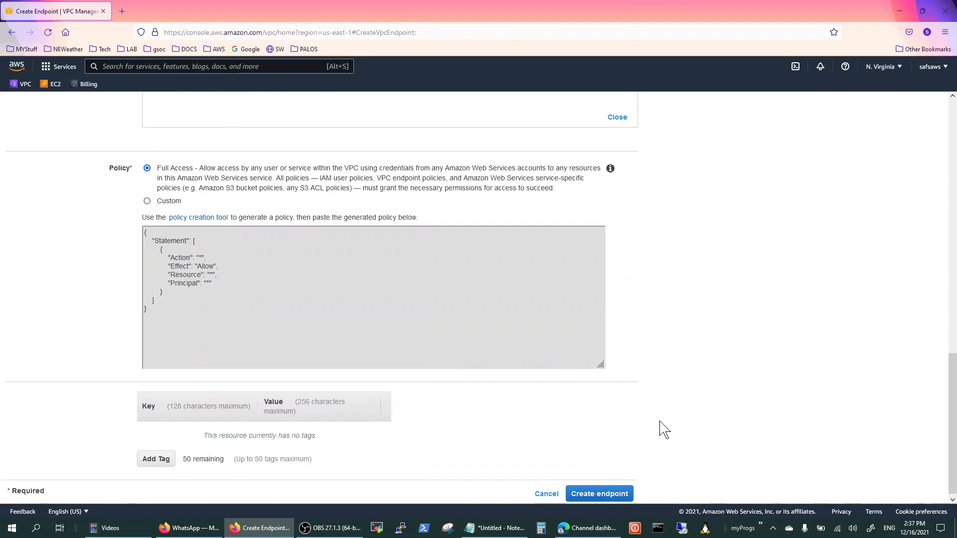
pyautogui.click(573, 493)
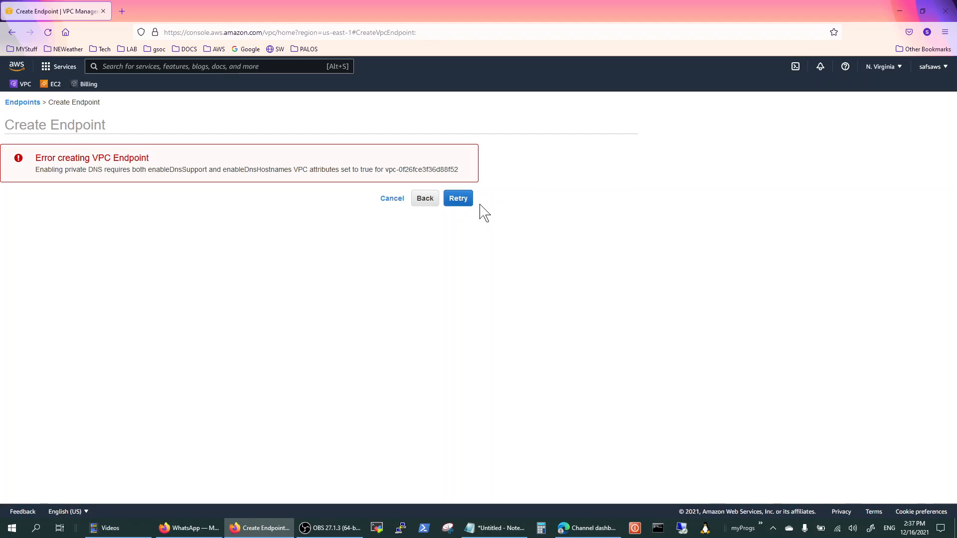
# Abandon the endpoint creation and enable DNS hostnames for vpc1.
pyautogui.click(400, 201)
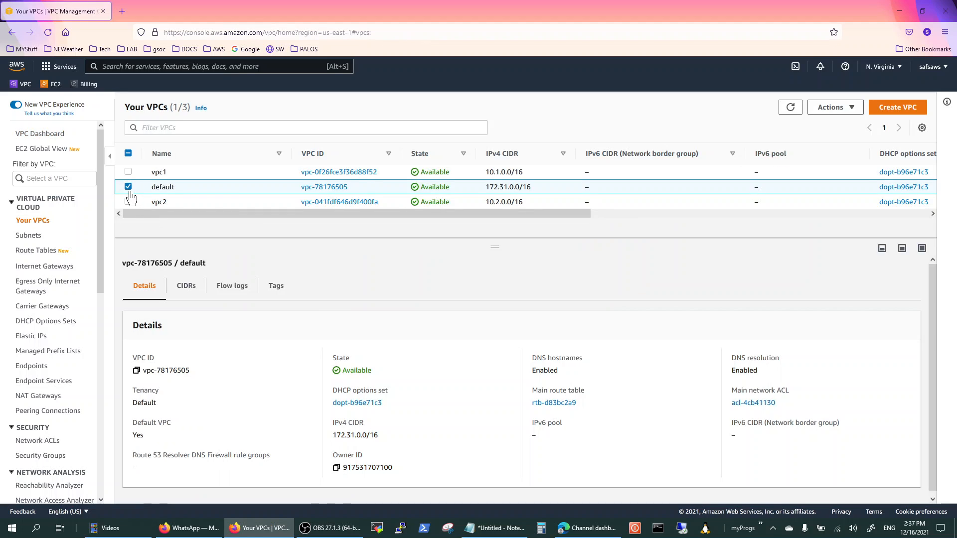
pyautogui.click(128, 187)
pyautogui.click(128, 172)
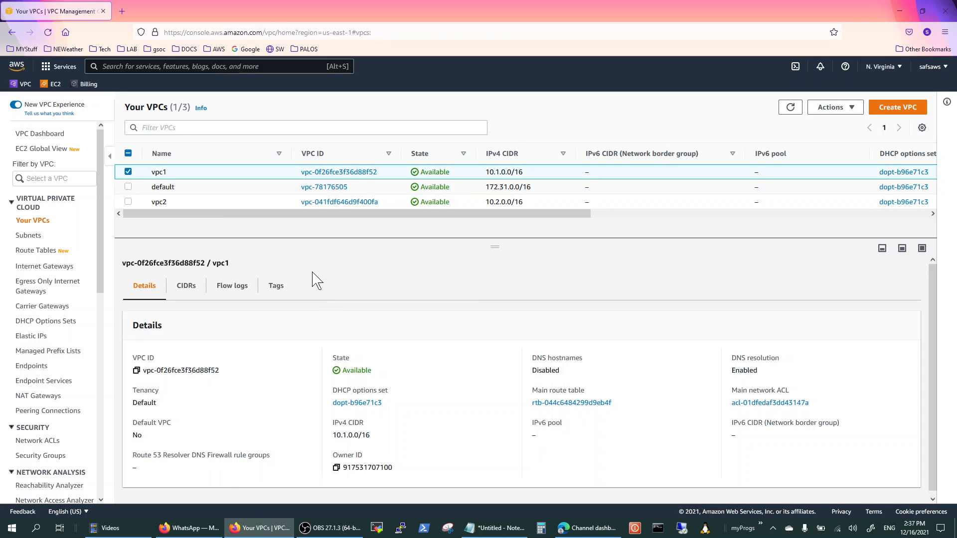
pyautogui.click(835, 109)
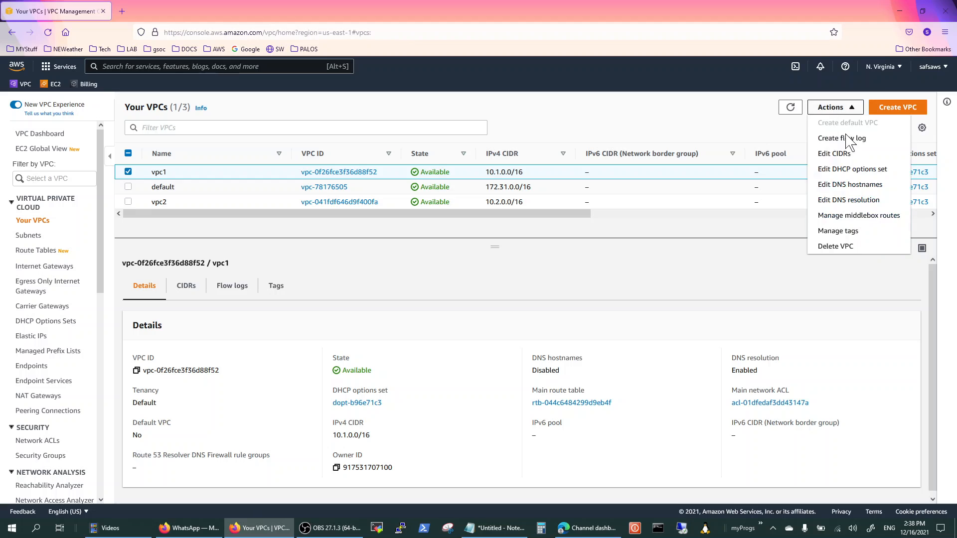
pyautogui.click(852, 189)
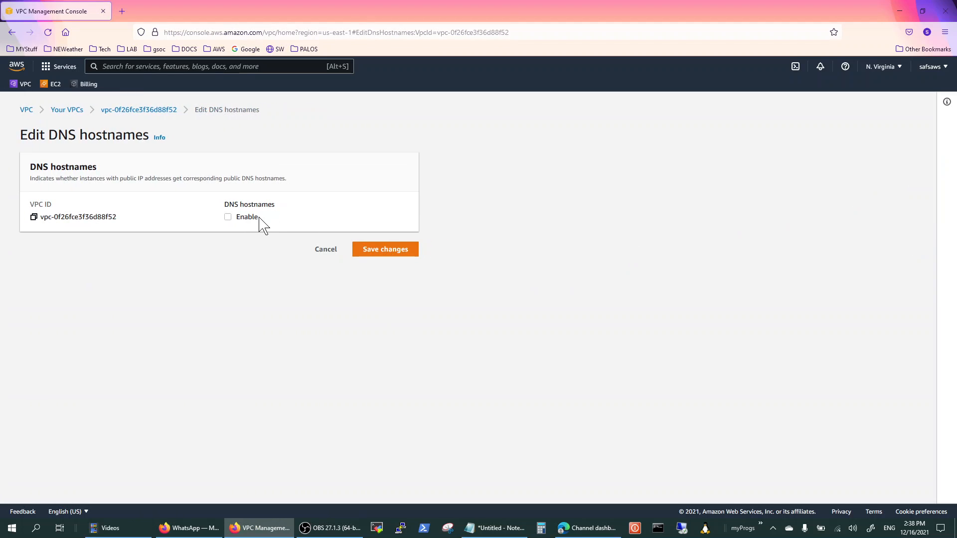
pyautogui.click(249, 220)
pyautogui.click(391, 251)
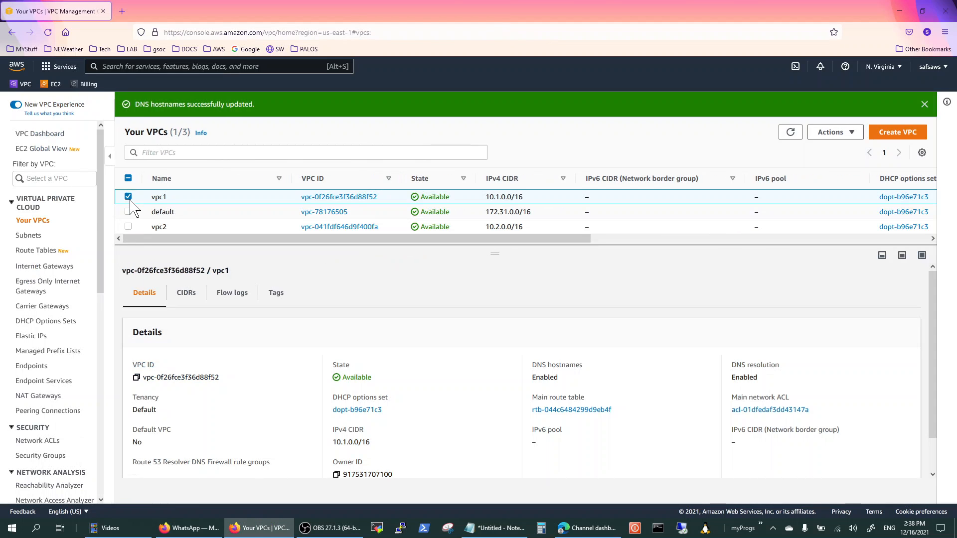
# Enable DNS hostnames for vpc2 in place of vpc1 as the selected VPC and save the change.
pyautogui.click(129, 198)
pyautogui.click(128, 227)
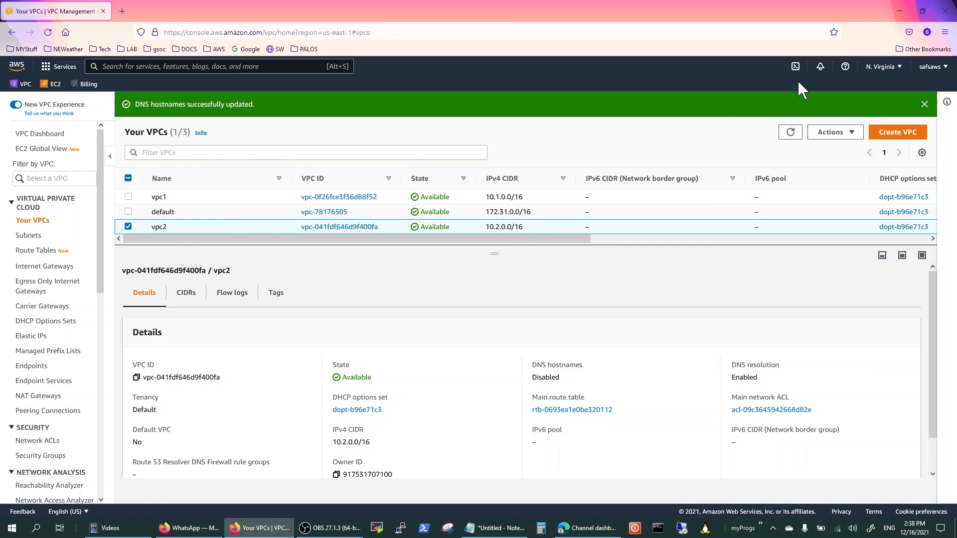
pyautogui.click(842, 132)
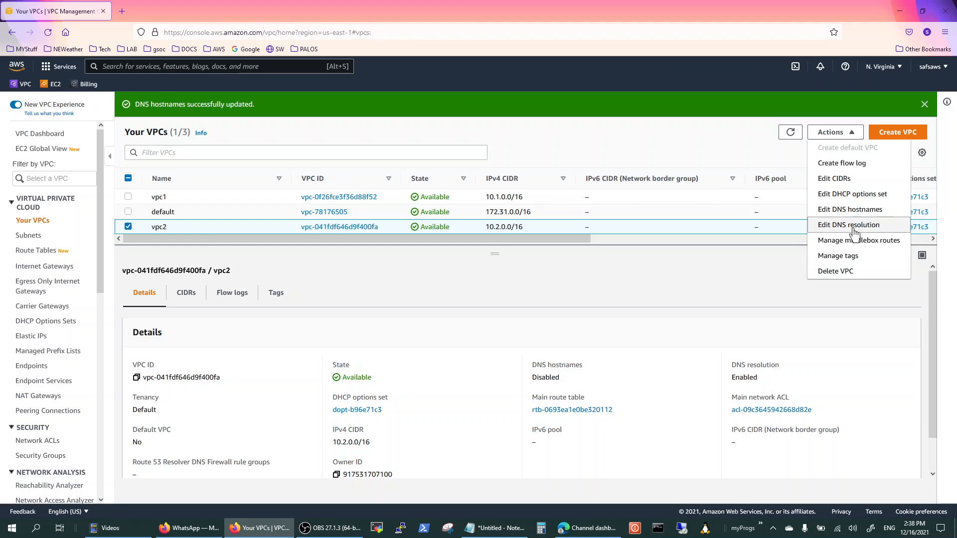
pyautogui.click(849, 209)
pyautogui.click(228, 217)
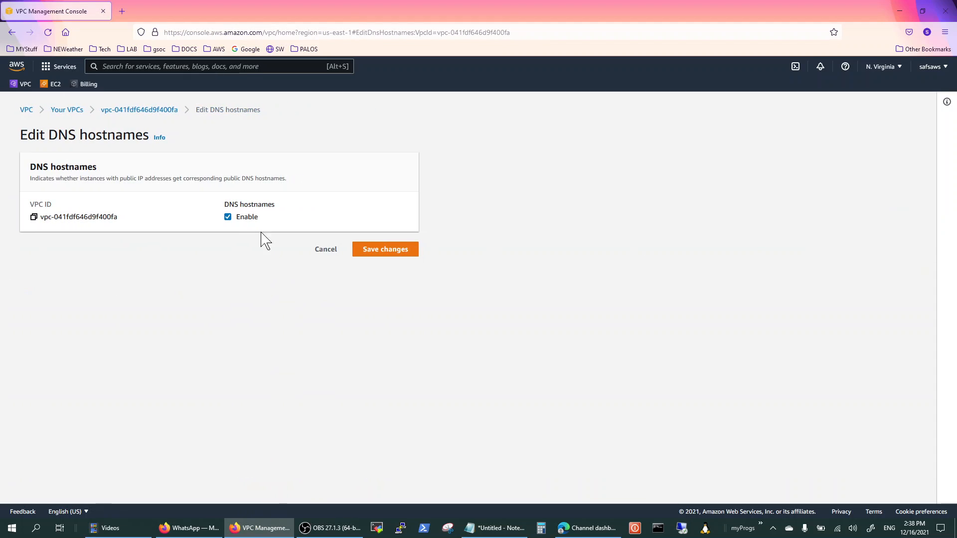
pyautogui.click(371, 250)
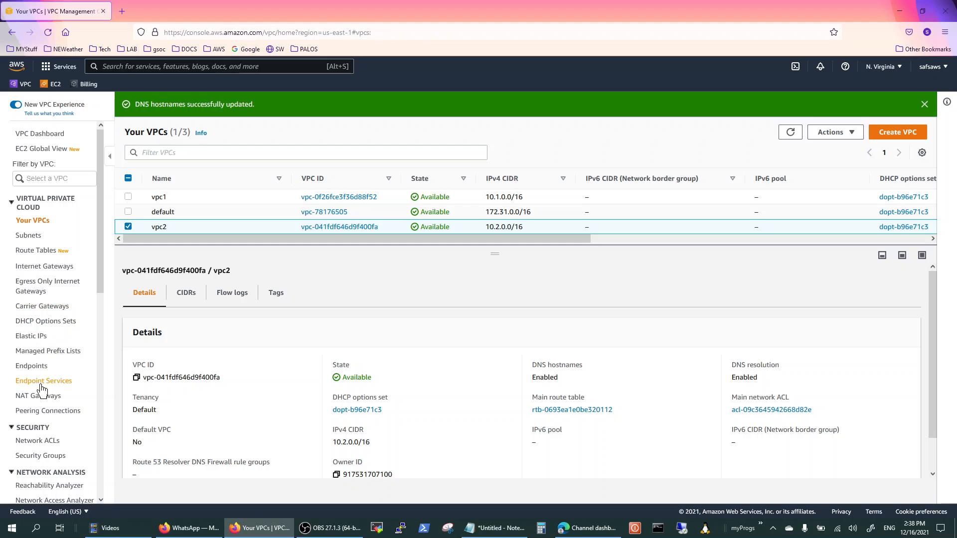
# Start a new VPC endpoint, filter the services by service name ssm and choose com.amazonaws.us-east-1.ssm.
pyautogui.click(37, 368)
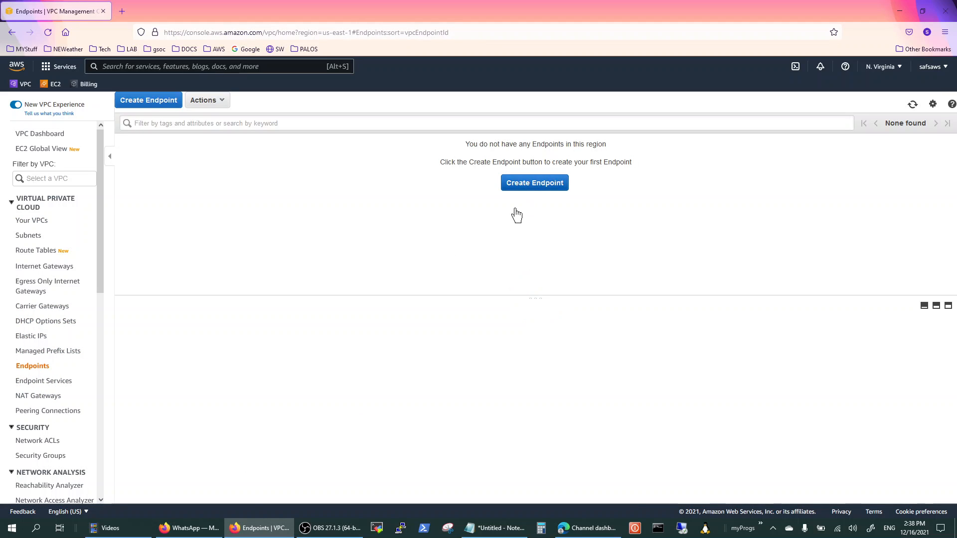
pyautogui.click(528, 184)
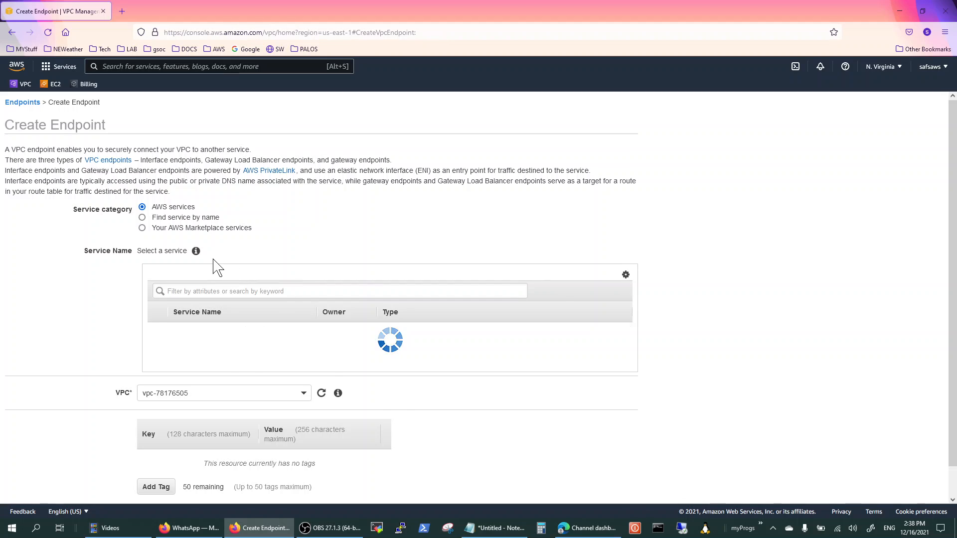
pyautogui.click(220, 291)
pyautogui.click(194, 333)
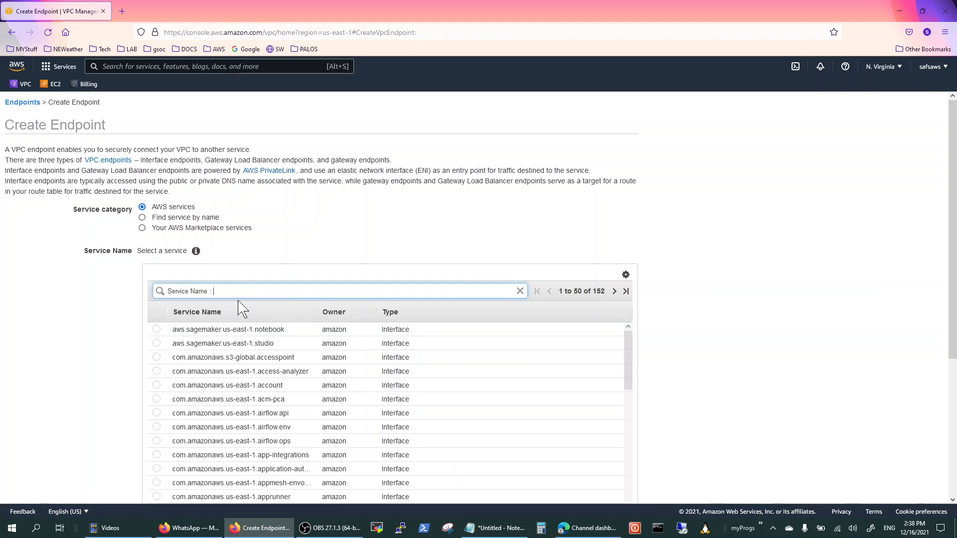
pyautogui.write('ssm')
pyautogui.press('Return')
pyautogui.scroll(-2, 64, 295)
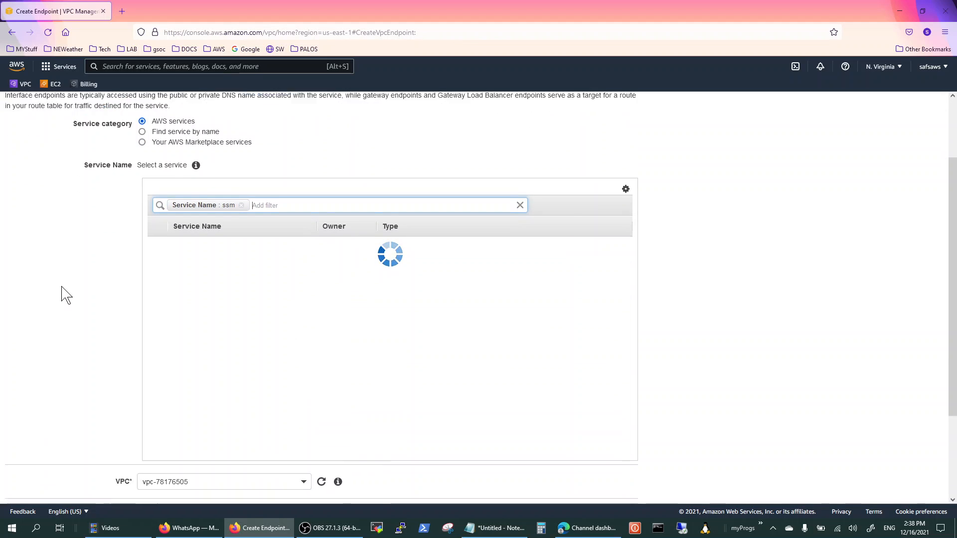
pyautogui.click(156, 299)
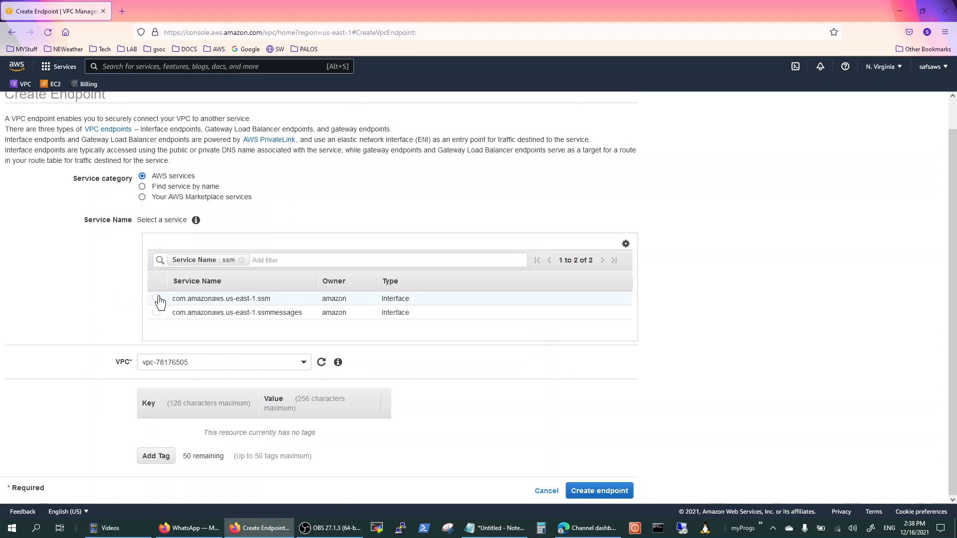
# Set the ssm endpoint's VPC to vpc1 (10.1.0.0/16) and create it with the default security group and the Full Access policy.
pyautogui.scroll(-3, 95, 304)
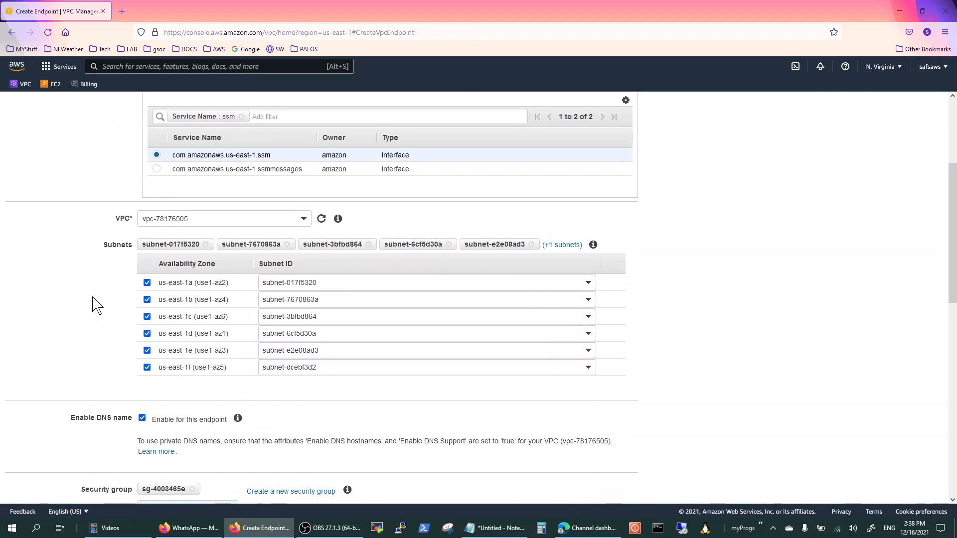
pyautogui.click(237, 217)
pyautogui.click(258, 263)
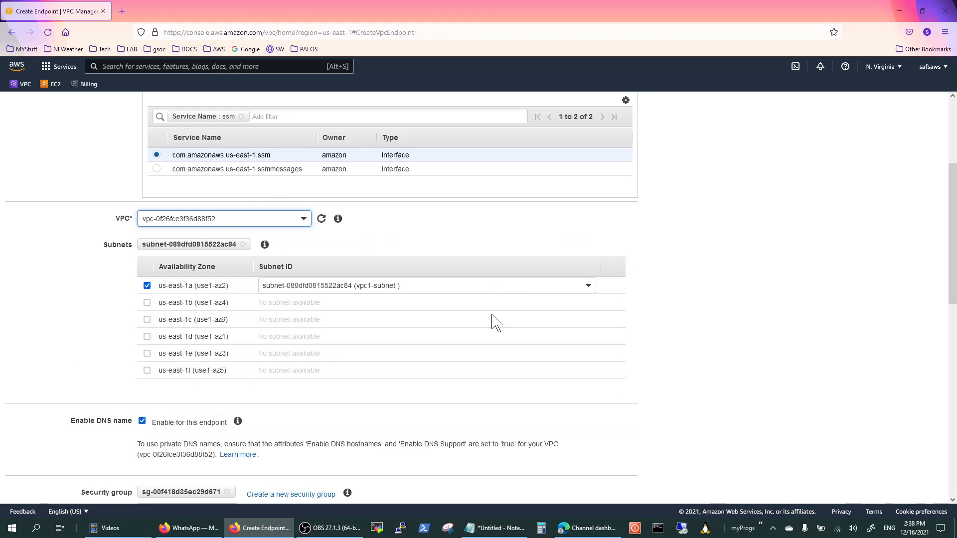
pyautogui.scroll(-5, 492, 321)
pyautogui.scroll(-3, 432, 349)
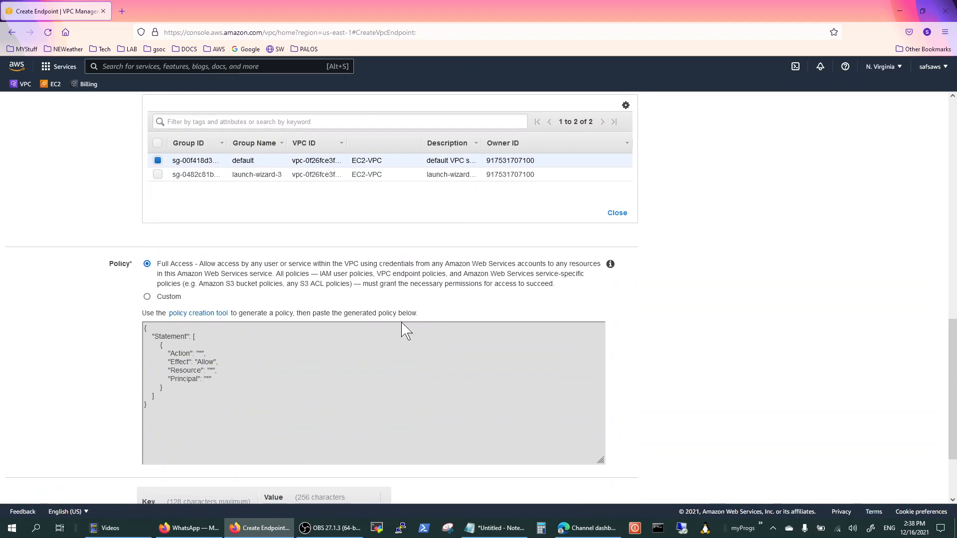
pyautogui.scroll(-3, 730, 334)
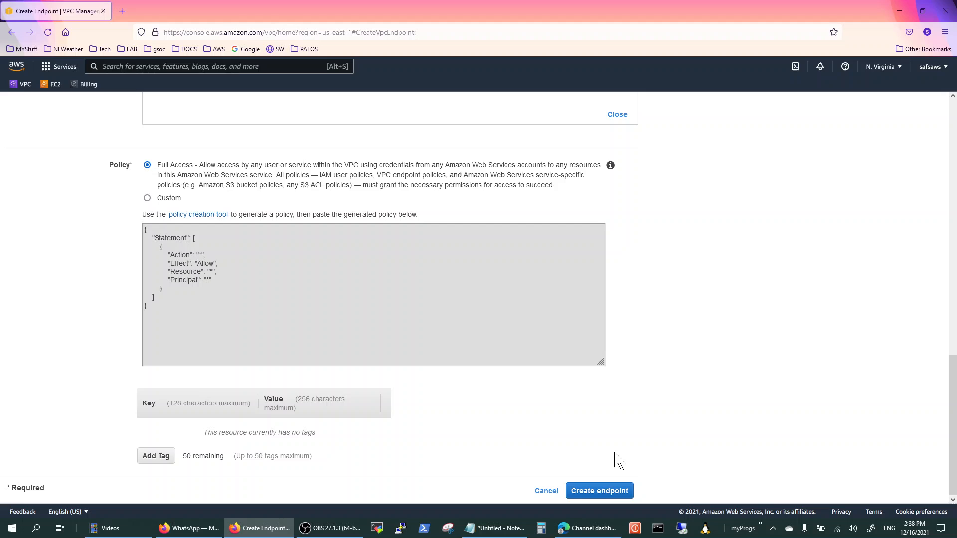
pyautogui.click(602, 489)
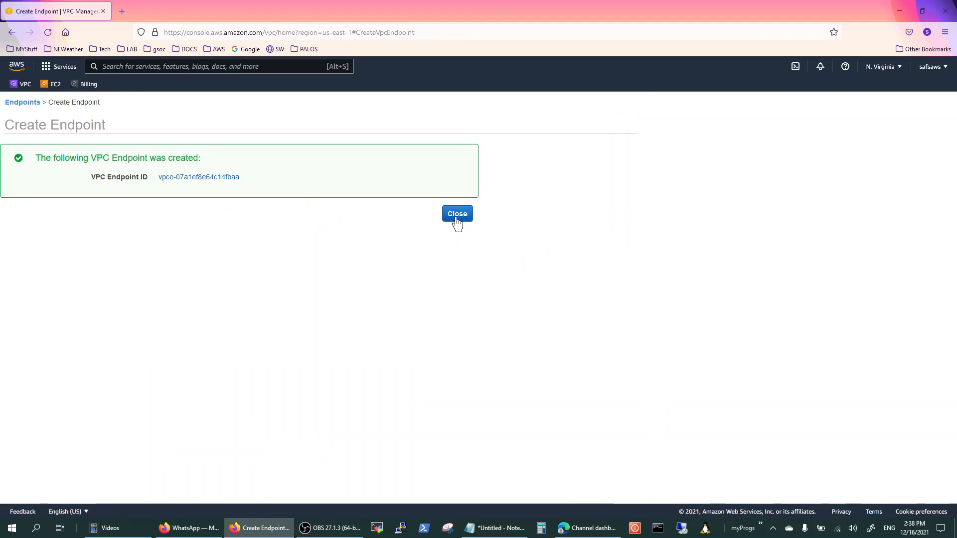
pyautogui.click(457, 214)
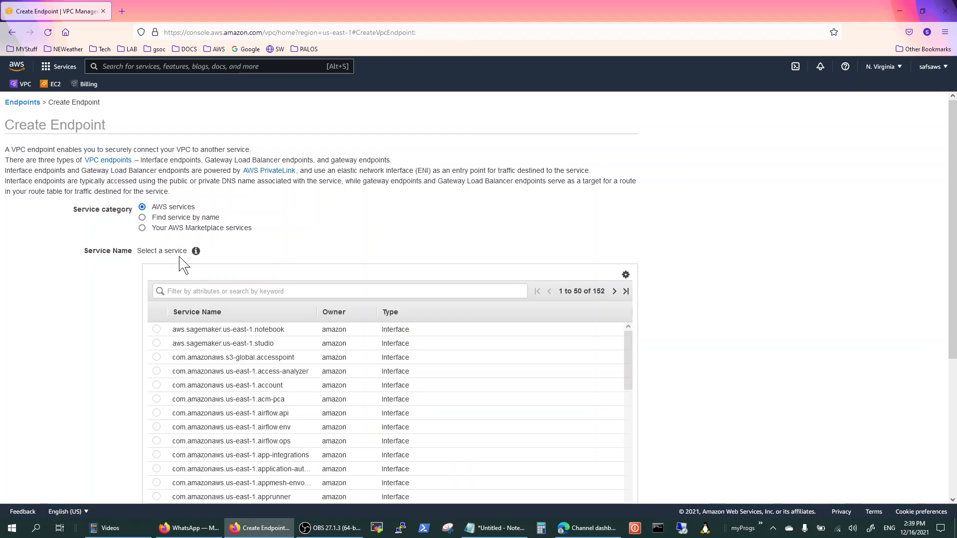
# For another new endpoint, filter the services by service name ssm and select com.amazonaws.us-east-1.ssmmessages.
pyautogui.click(195, 291)
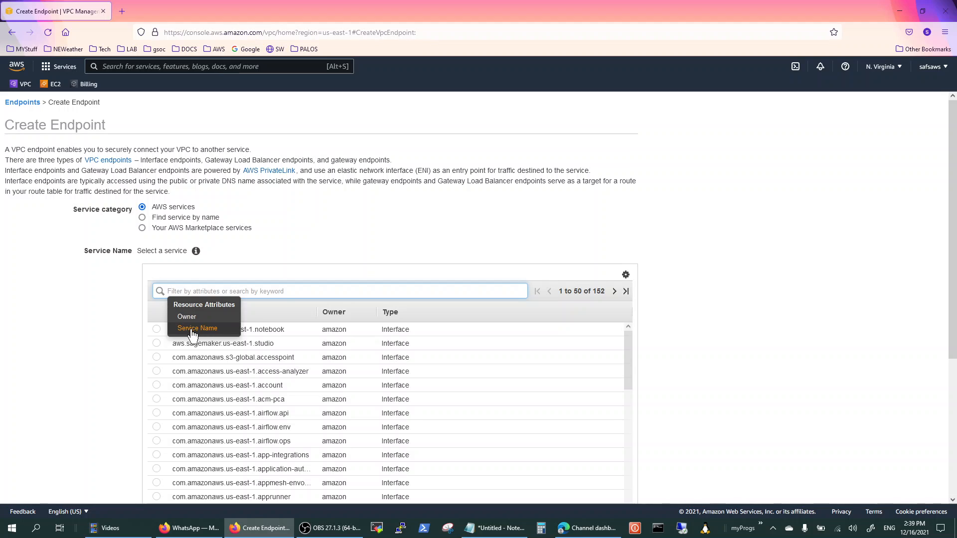
pyautogui.click(192, 330)
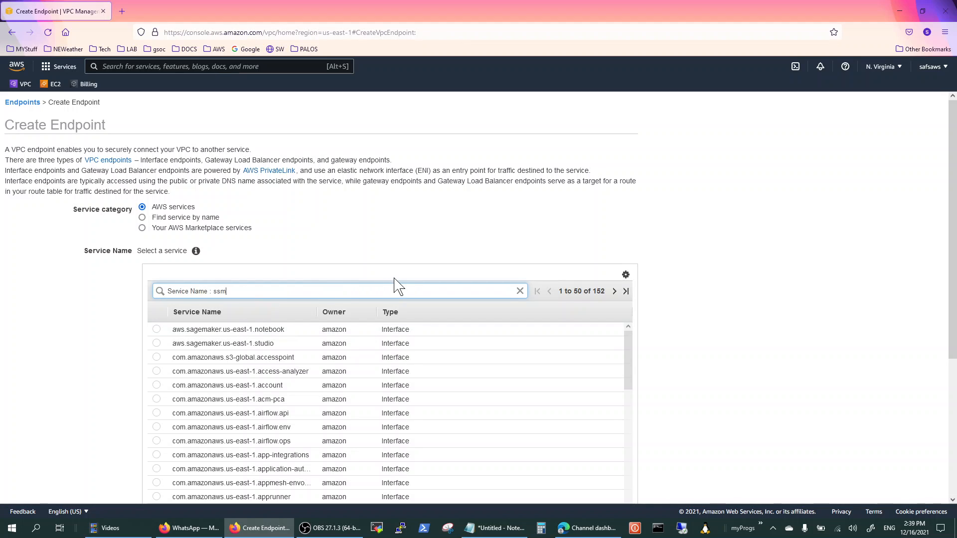
pyautogui.write('ssm')
pyautogui.press('Return')
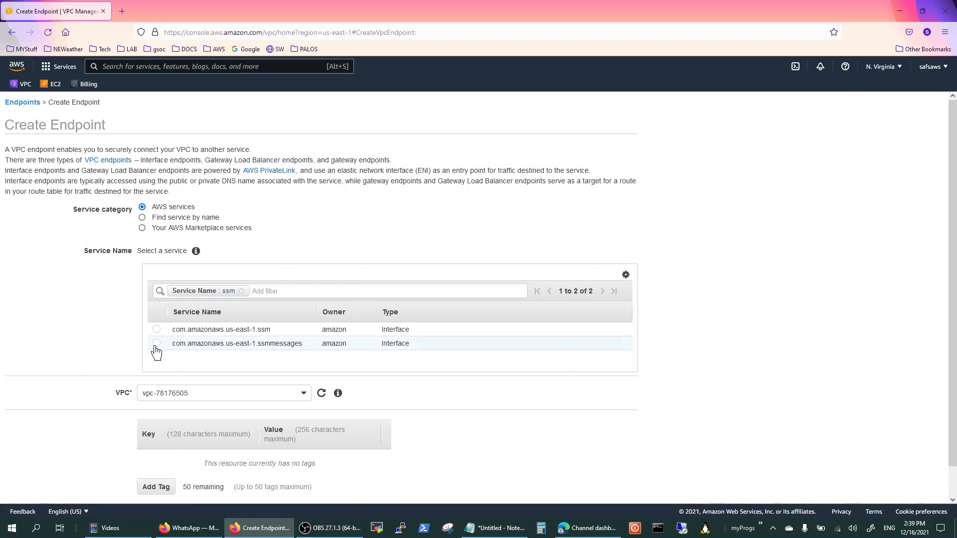
pyautogui.click(156, 343)
# Assign the ssmmessages endpoint to vpc1 (10.1.0.0/16) and create it with the default security group and the Full Access policy.
pyautogui.scroll(-8, 650, 331)
pyautogui.scroll(3, 413, 277)
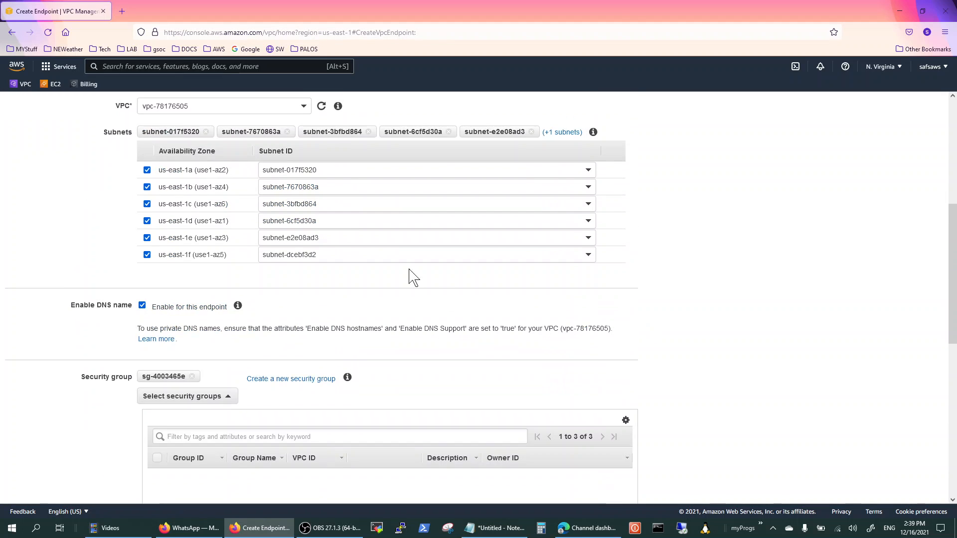
pyautogui.click(295, 108)
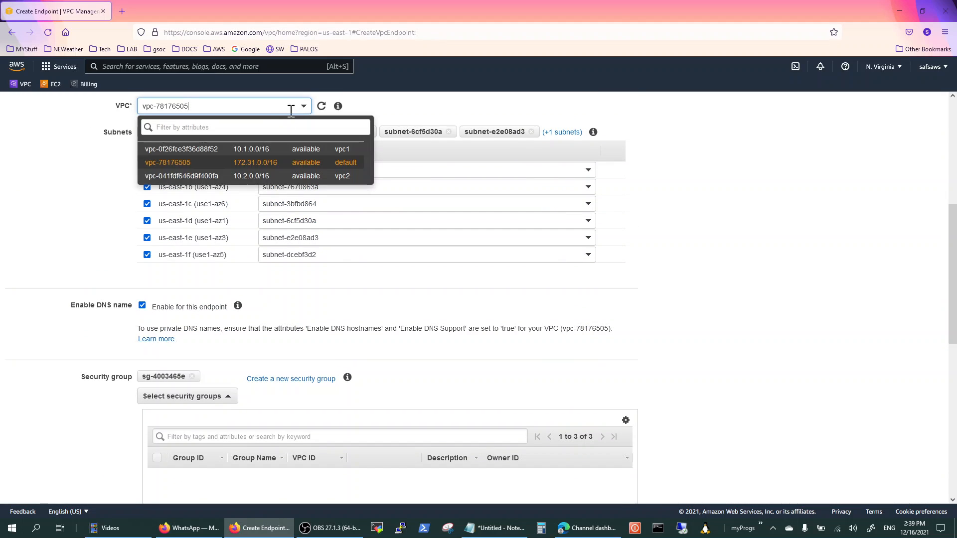
pyautogui.click(252, 145)
pyautogui.scroll(-8, 592, 250)
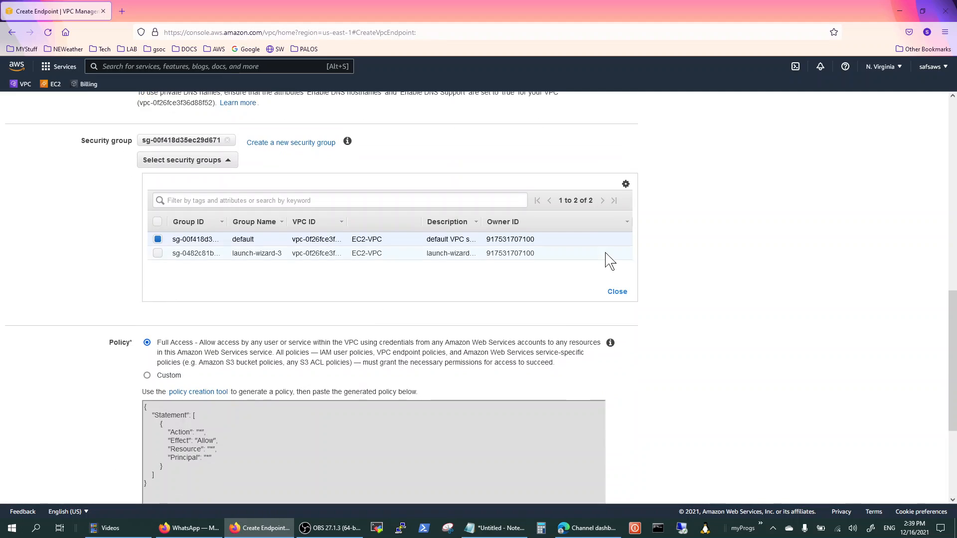
pyautogui.click(620, 491)
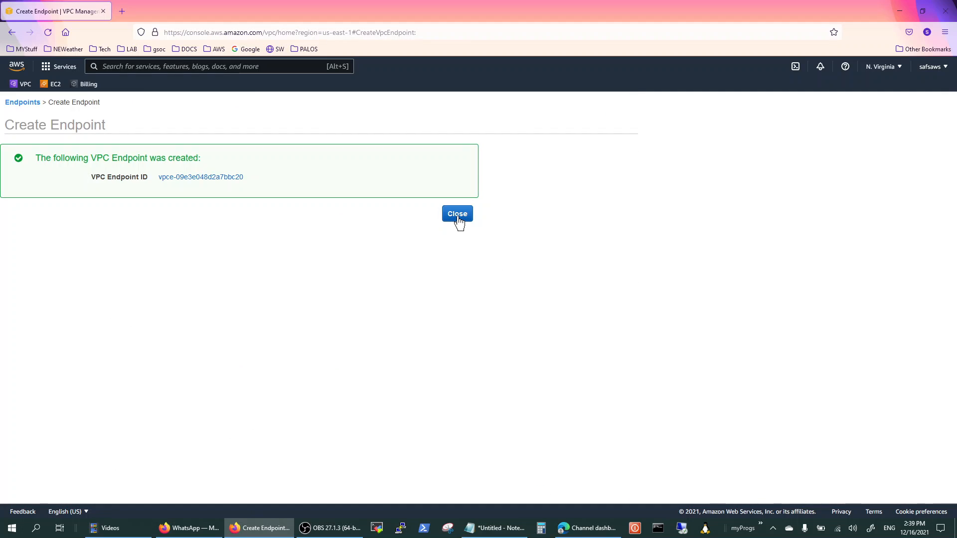
pyautogui.click(457, 214)
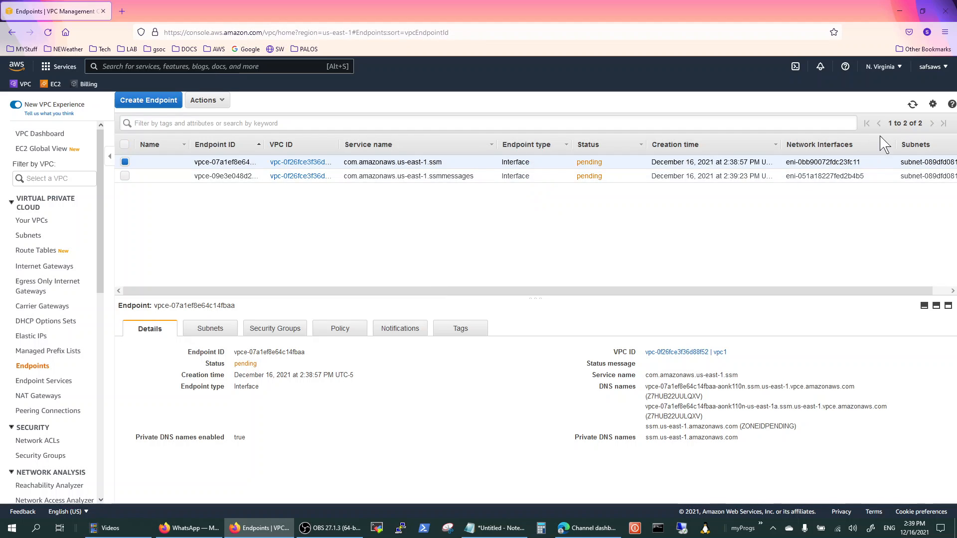
# Refresh the endpoint list and view the security groups attached to the ssmmessages endpoint.
pyautogui.click(912, 104)
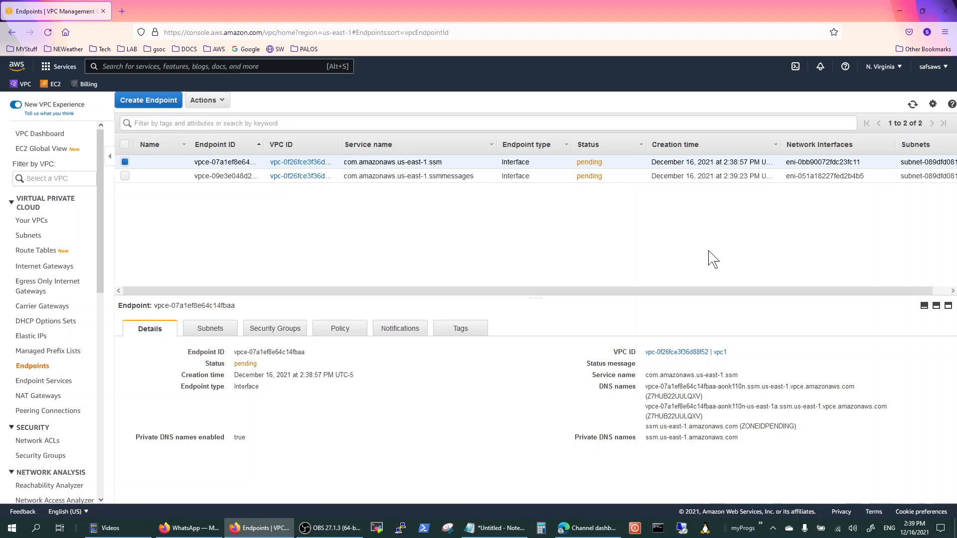
pyautogui.click(125, 176)
pyautogui.click(139, 177)
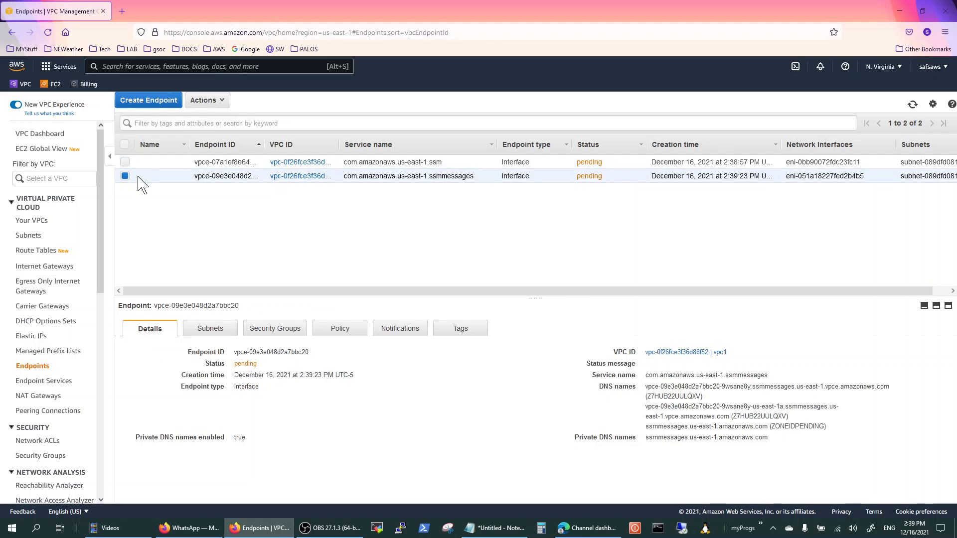
pyautogui.click(261, 331)
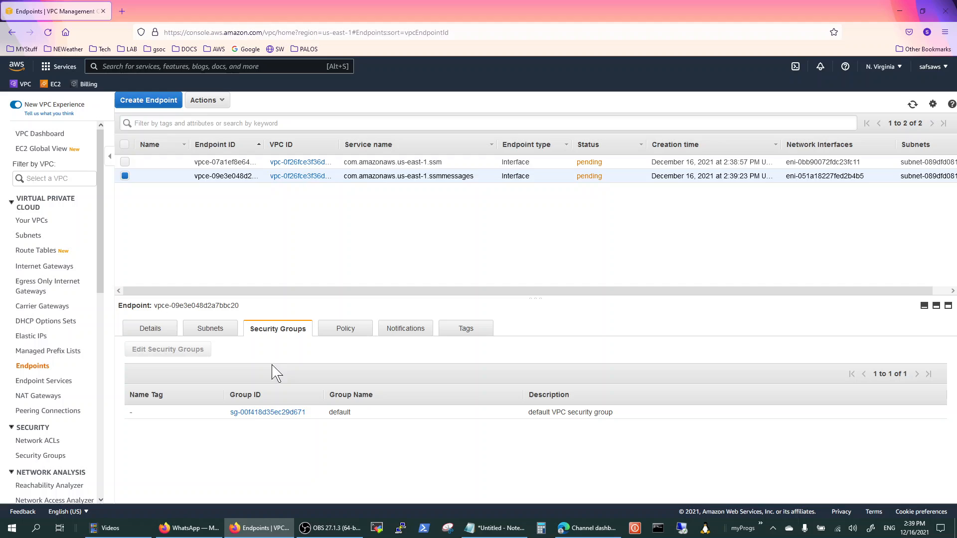
# Open the endpoint's default security group and examine its inbound and outbound rules.
pyautogui.click(249, 414)
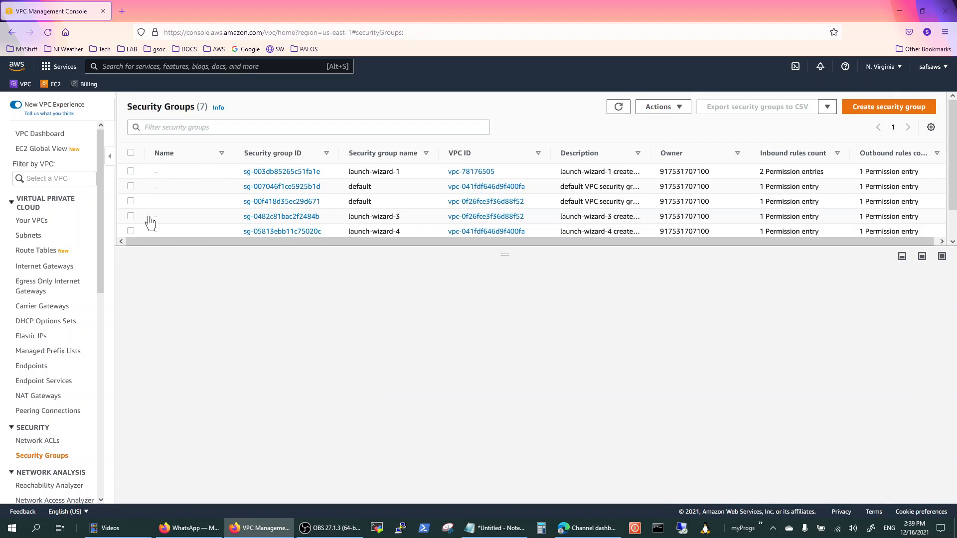
pyautogui.click(8, 33)
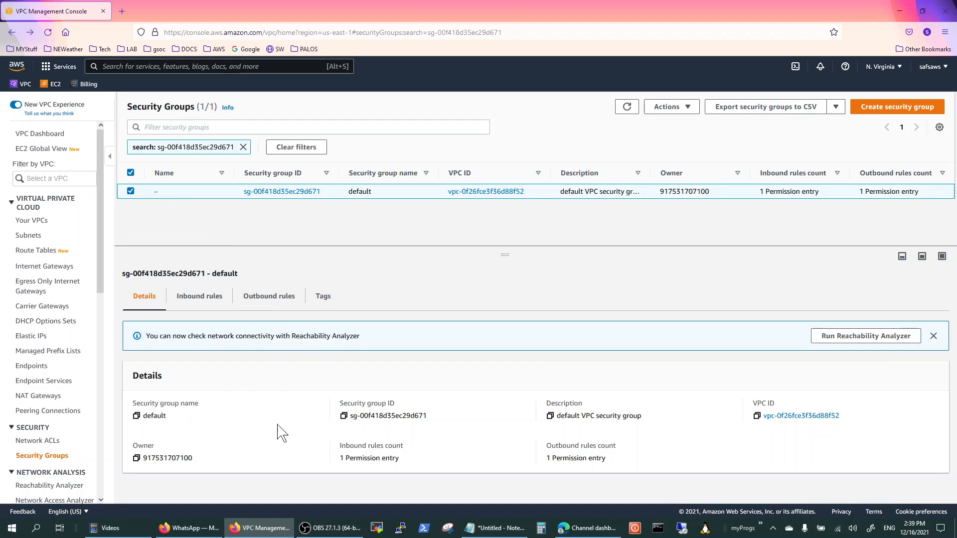
pyautogui.click(199, 296)
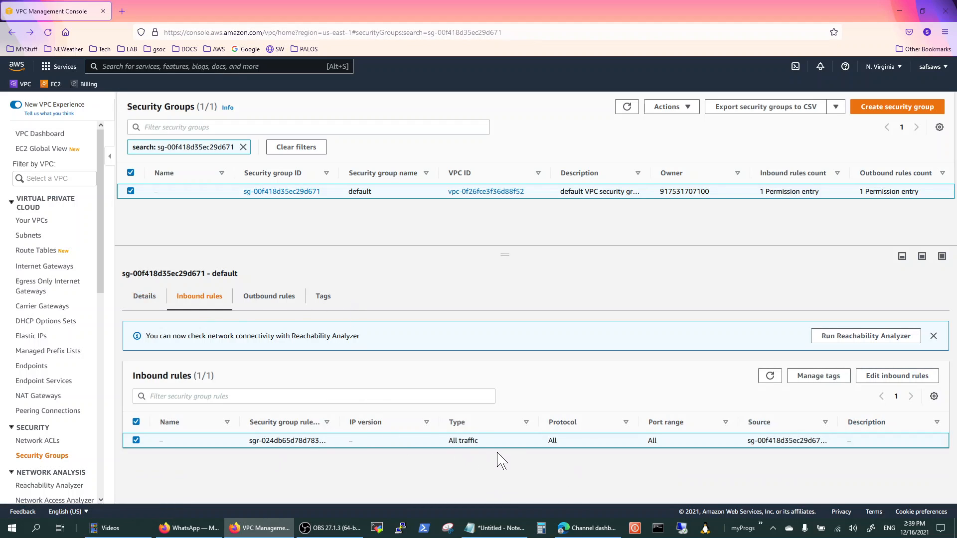
pyautogui.click(249, 299)
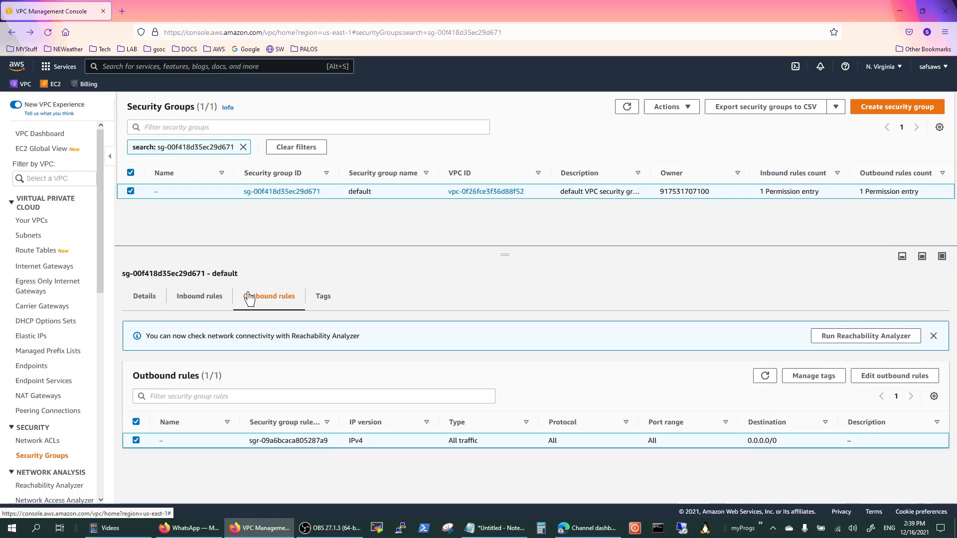
# Review the default security group's inbound rules, and open the security group attached to the com.amazonaws.us-east-1.ssm endpoint.
pyautogui.click(214, 303)
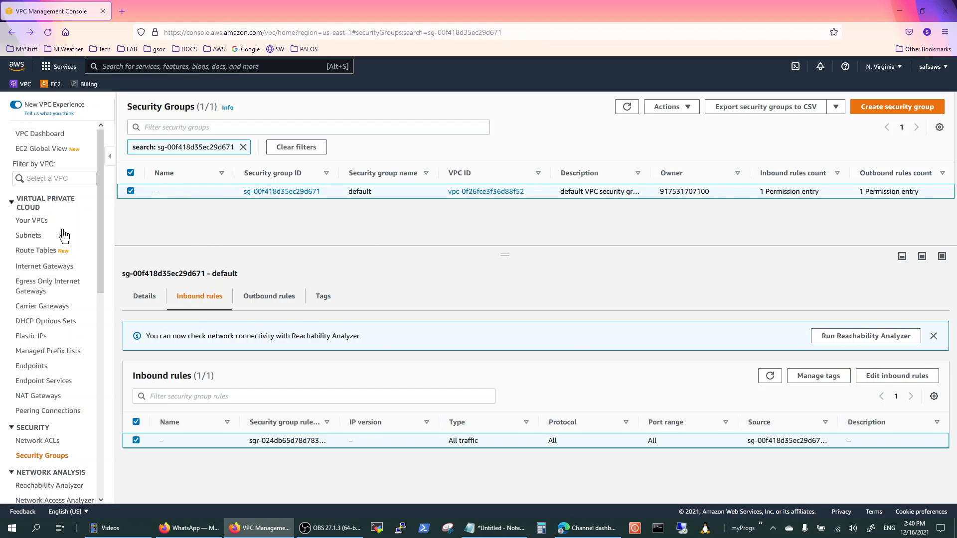
pyautogui.click(42, 369)
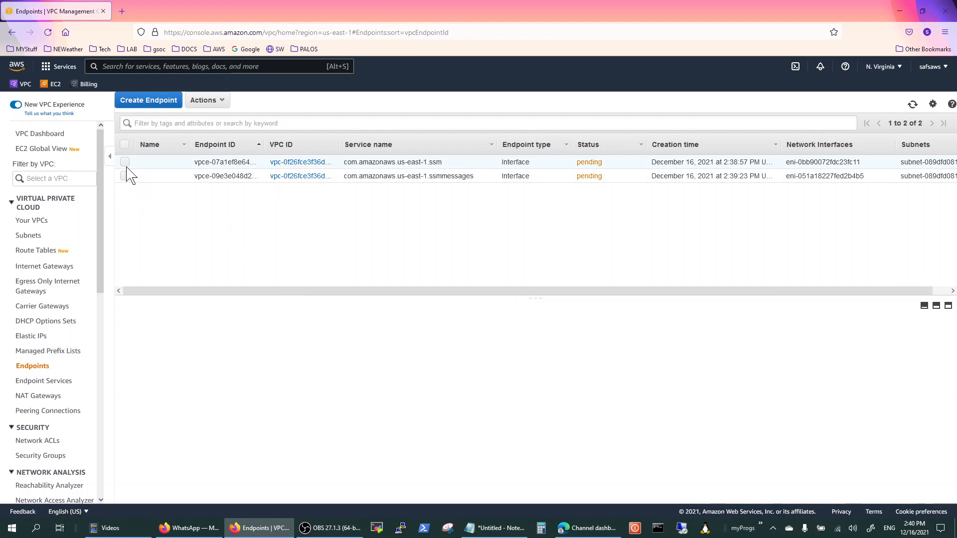
pyautogui.click(125, 163)
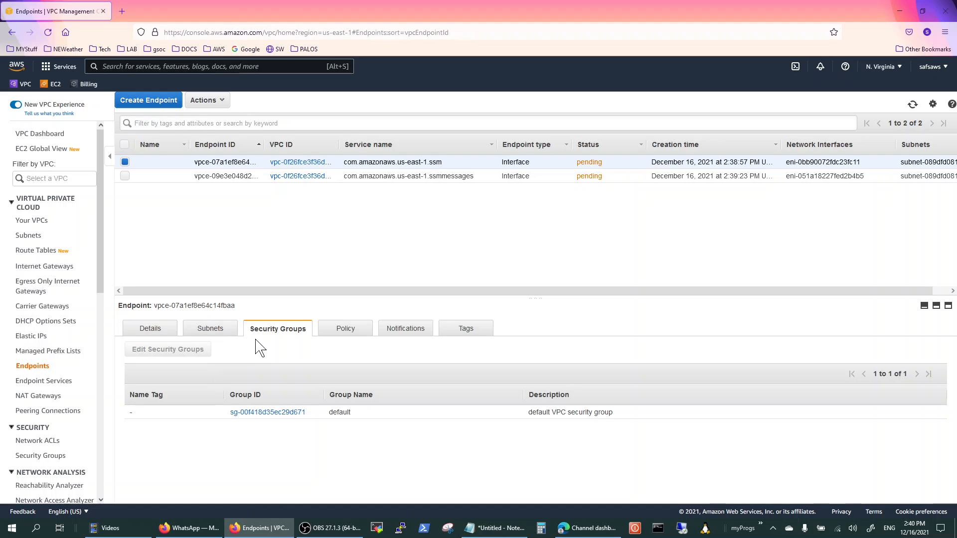
pyautogui.click(298, 412)
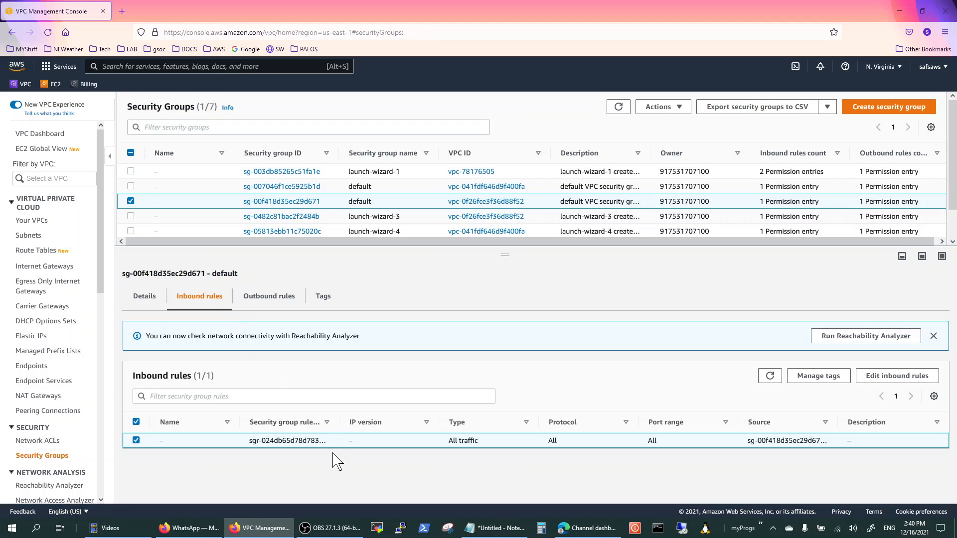
# Add an inbound Custom TCP rule for port 443 from 0.0.0.0/0 to the default security group and save the rules.
pyautogui.click(862, 376)
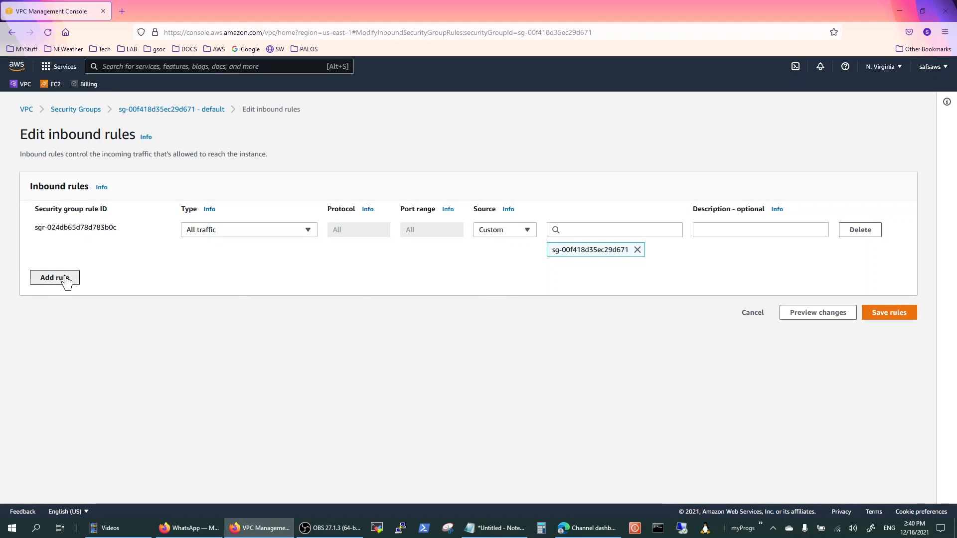
pyautogui.click(59, 279)
pyautogui.doubleClick(416, 270)
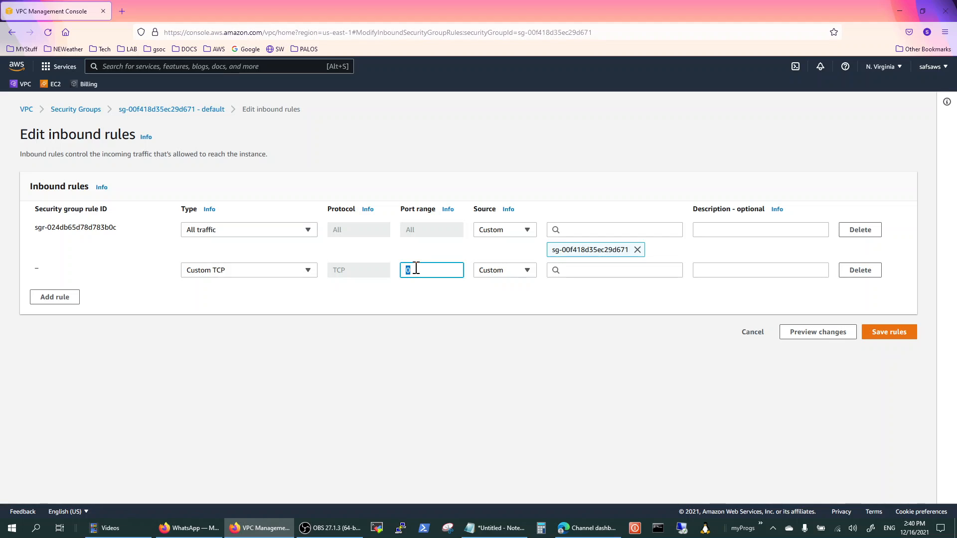
pyautogui.write('443')
pyautogui.click(574, 270)
pyautogui.click(579, 296)
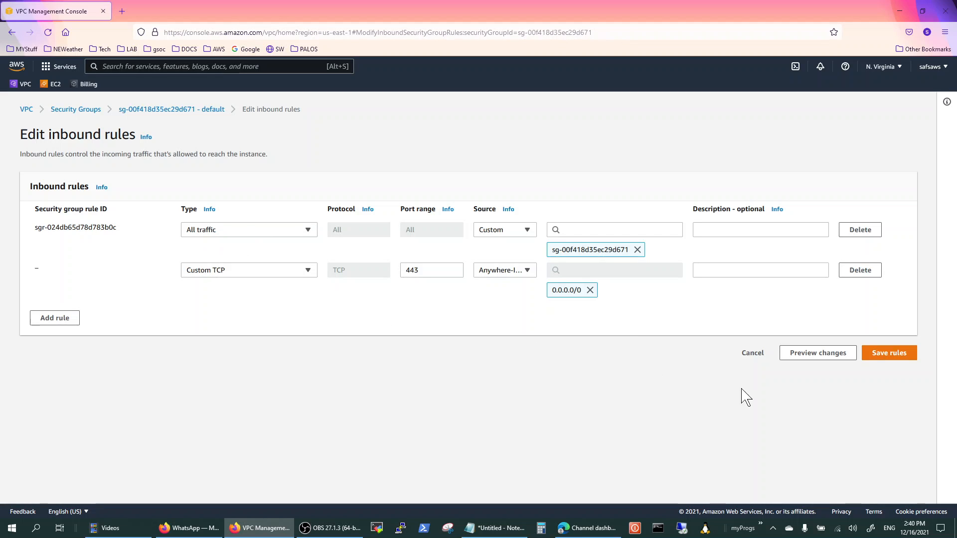
pyautogui.click(883, 353)
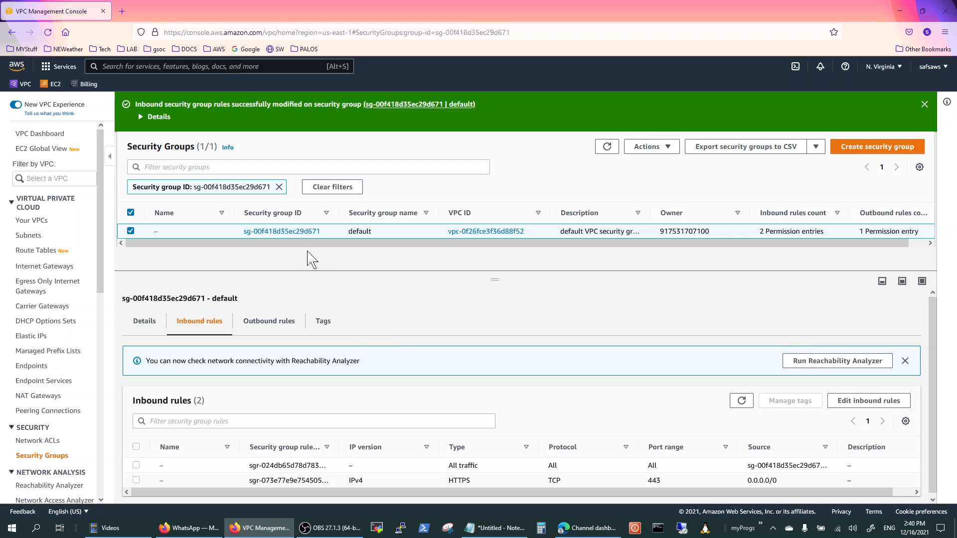
# Check the security groups attached to the ssmmessages and ssm endpoints, and refresh the endpoint list to check their status.
pyautogui.click(21, 366)
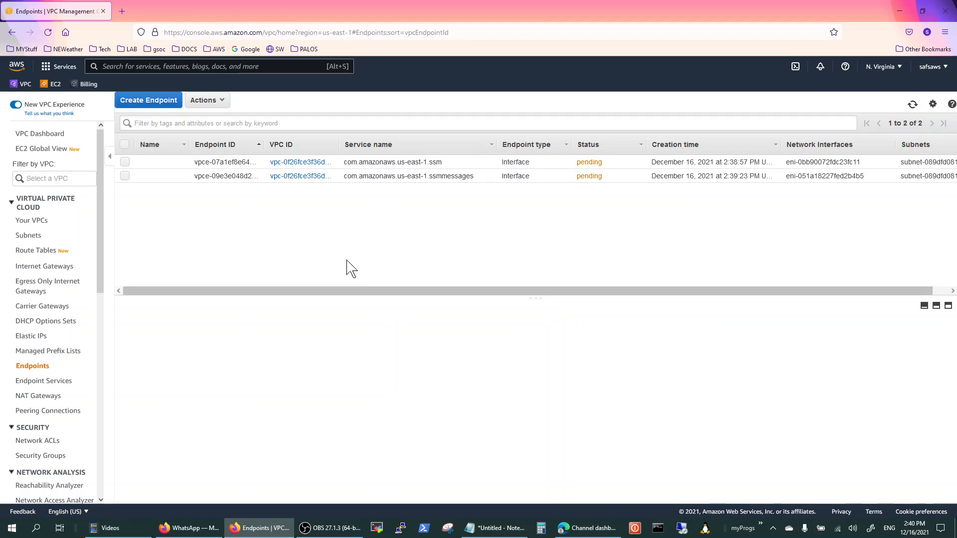
pyautogui.click(125, 176)
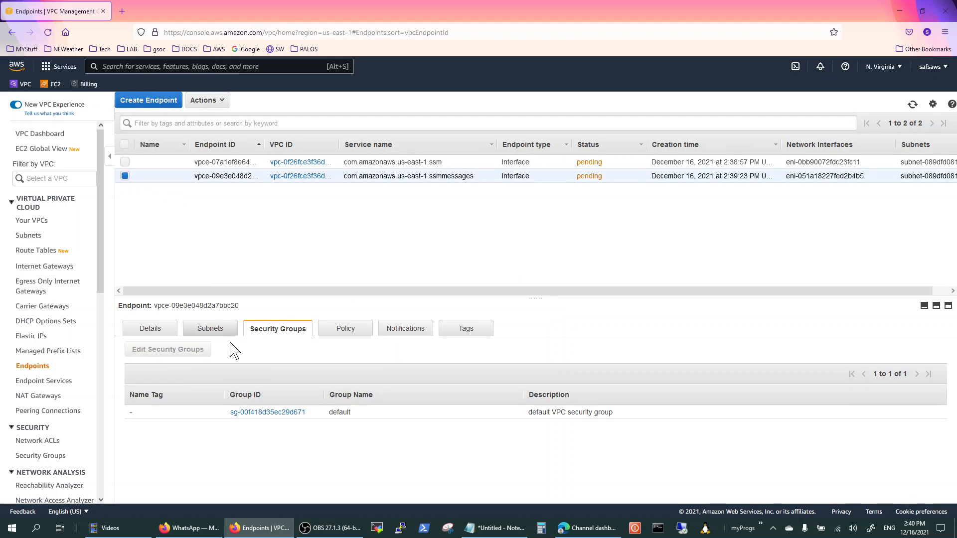
pyautogui.click(125, 176)
pyautogui.click(124, 162)
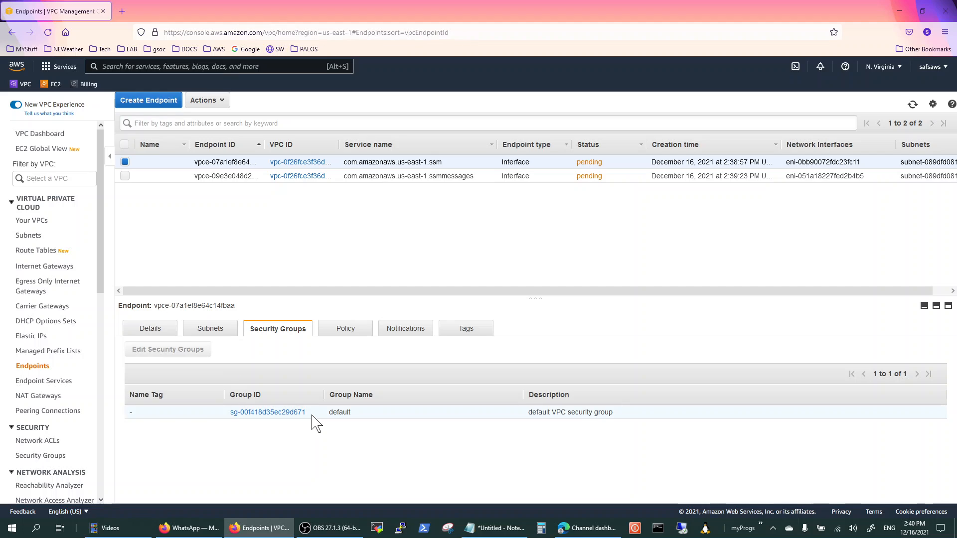
pyautogui.click(913, 104)
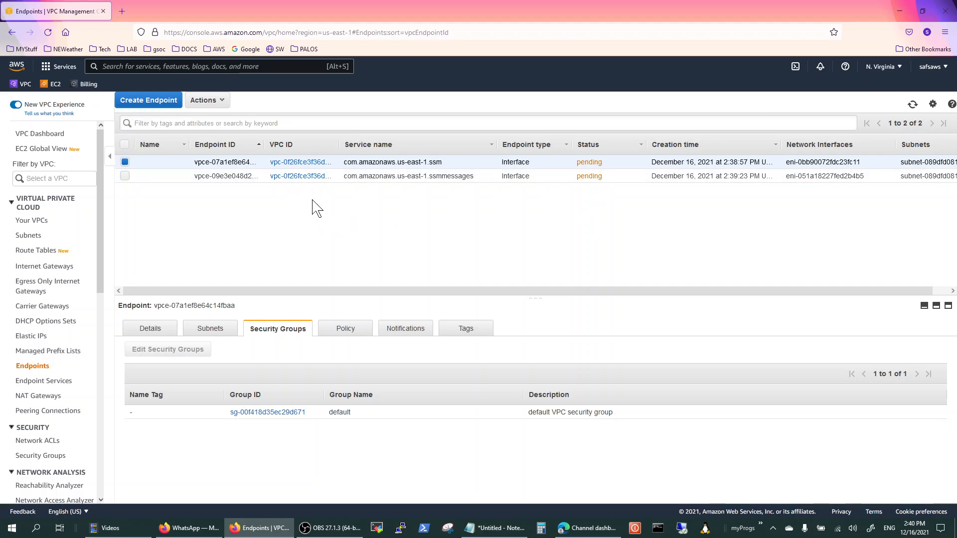
pyautogui.click(911, 105)
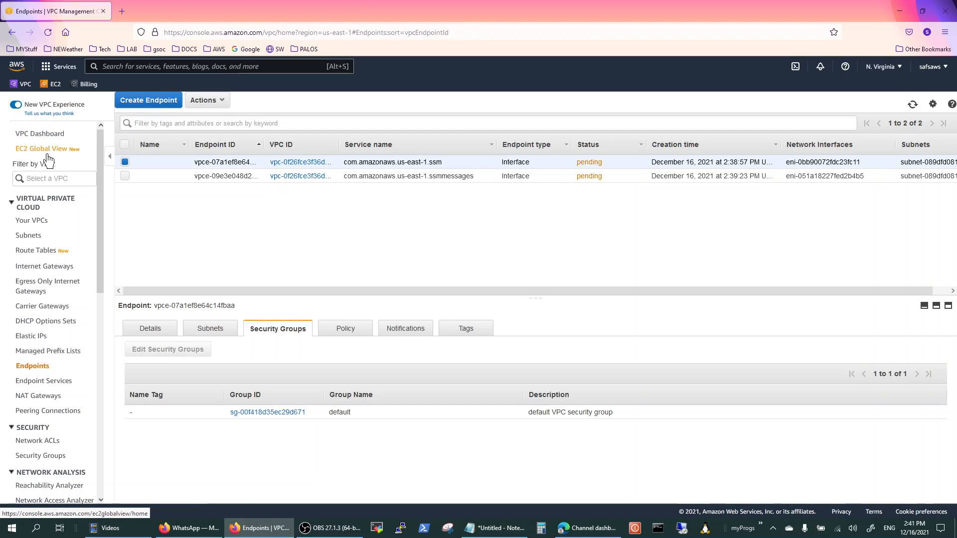
# Inspect the security details of the EC2 instances vpc1-ec2 and vpc2-ec2, including their IAM role.
pyautogui.click(51, 83)
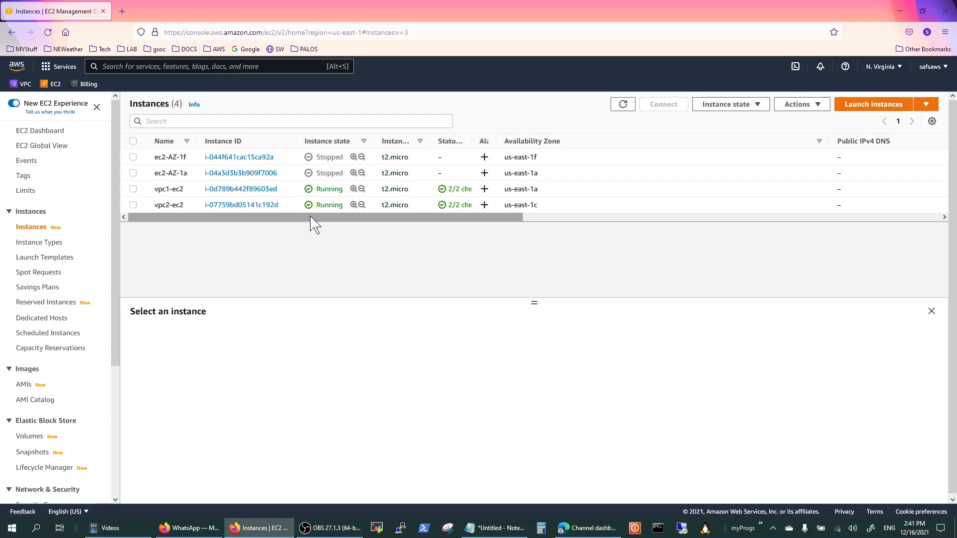
pyautogui.click(159, 189)
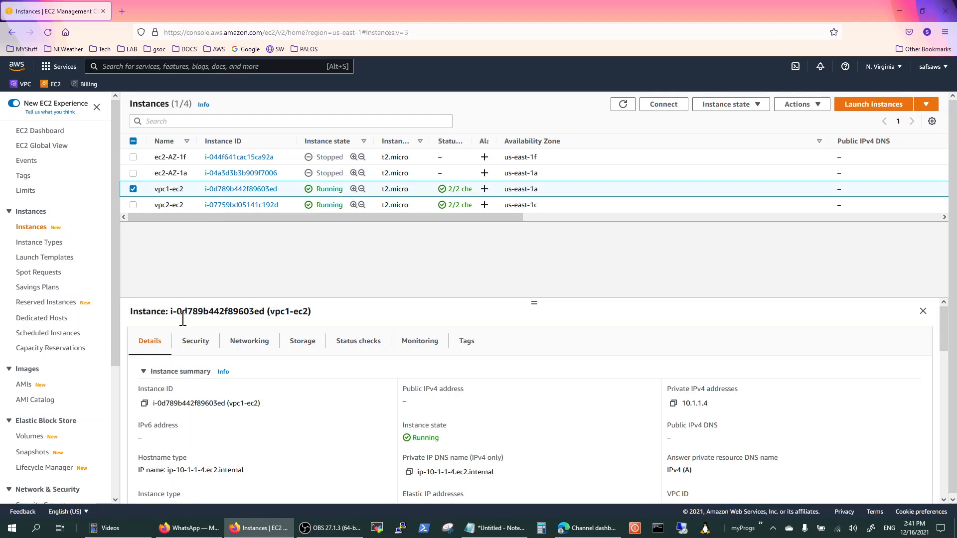
pyautogui.click(194, 344)
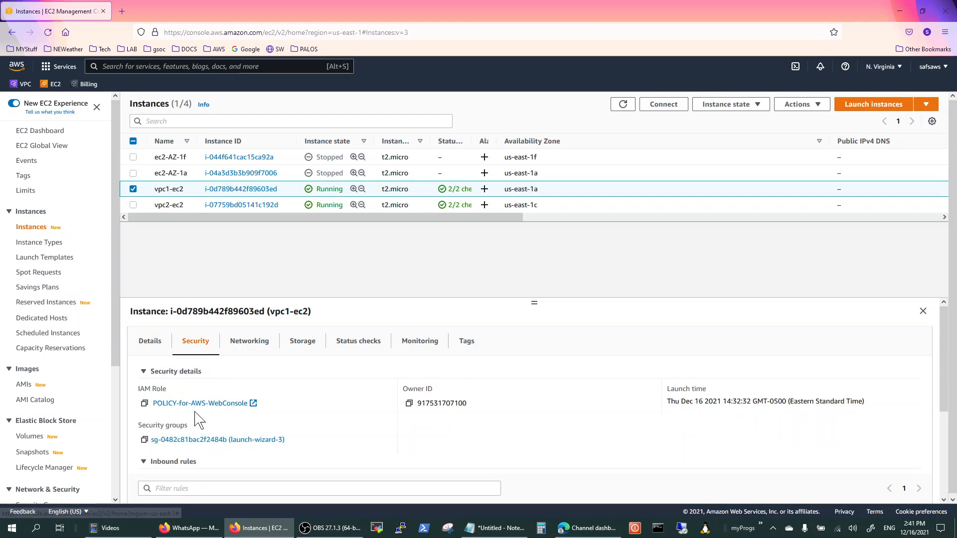
pyautogui.click(133, 190)
pyautogui.click(133, 204)
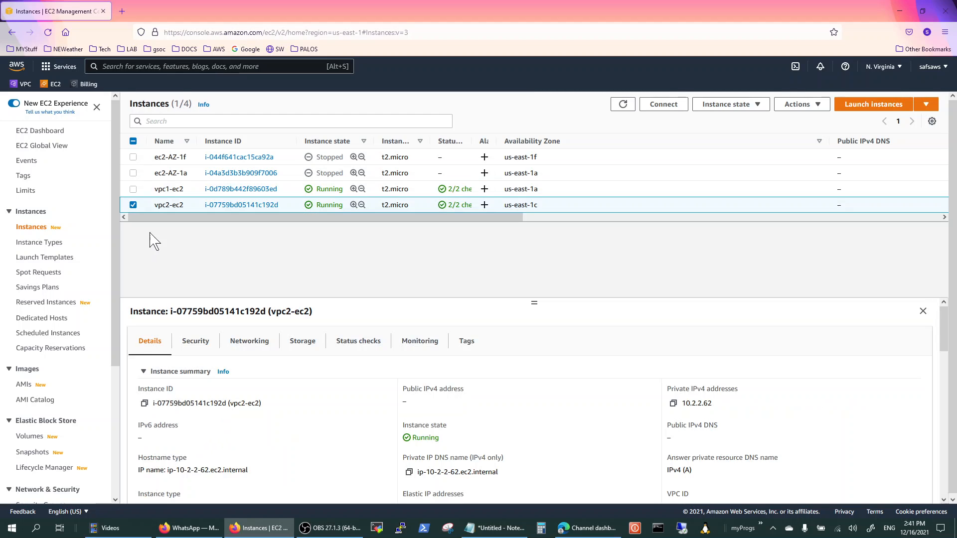
pyautogui.click(212, 345)
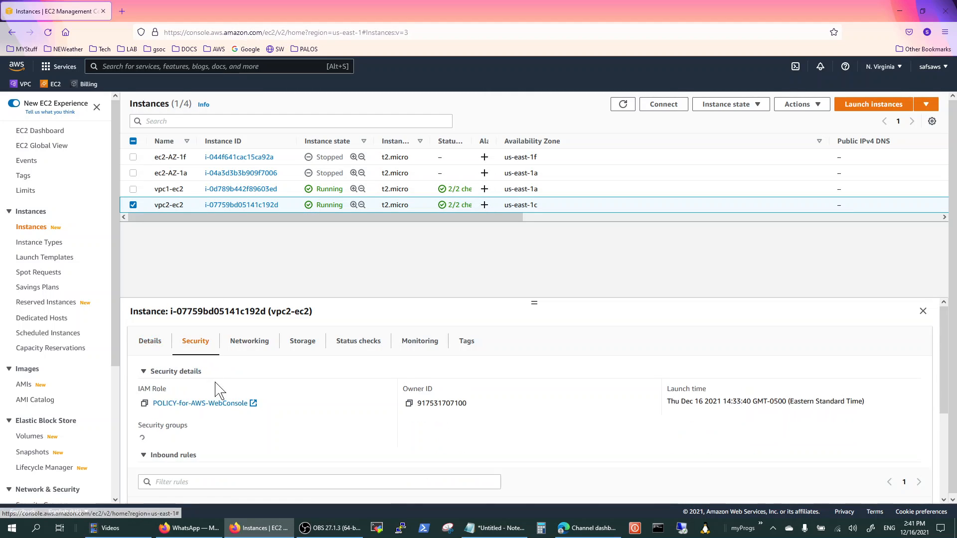
pyautogui.click(133, 205)
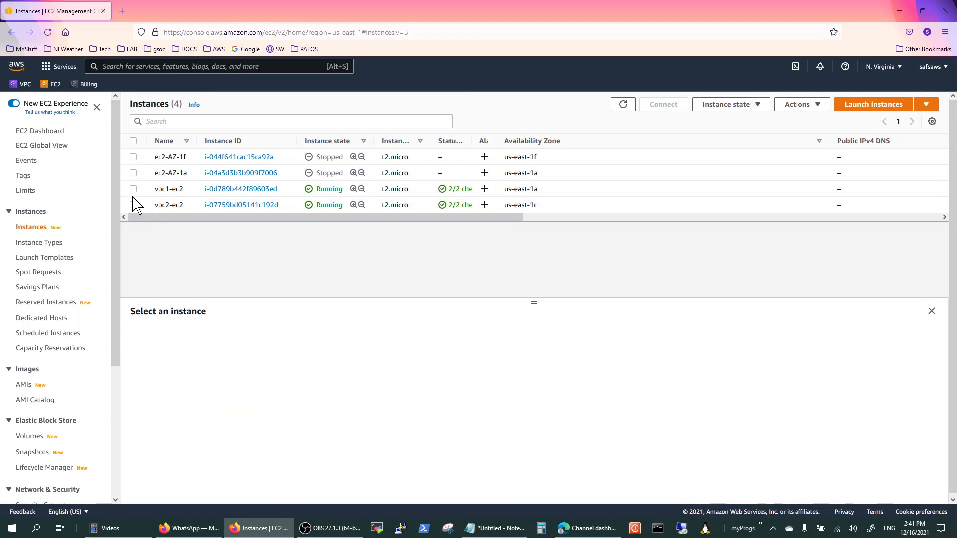
# Check whether vpc1-ec2 can be reached through Session Manager, and return to the instance list.
pyautogui.click(133, 189)
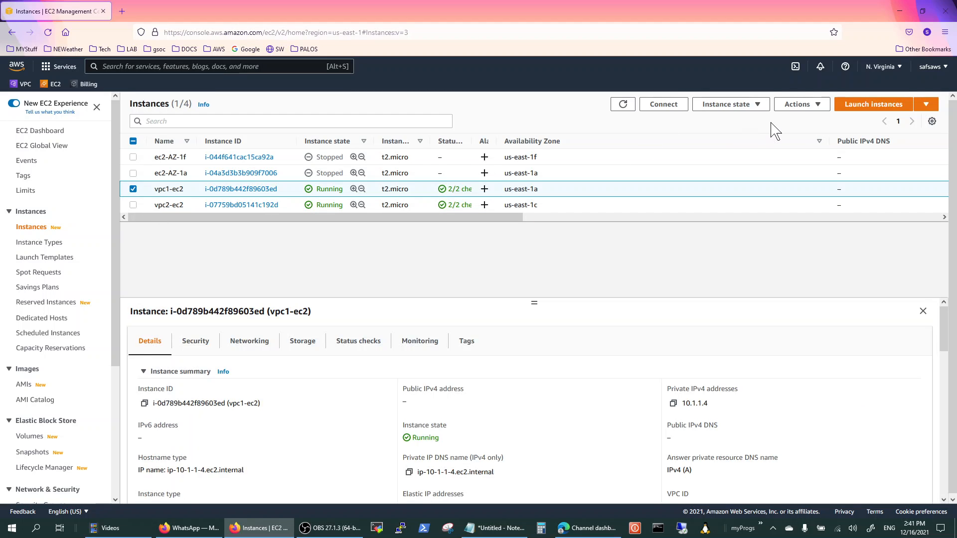
pyautogui.click(679, 107)
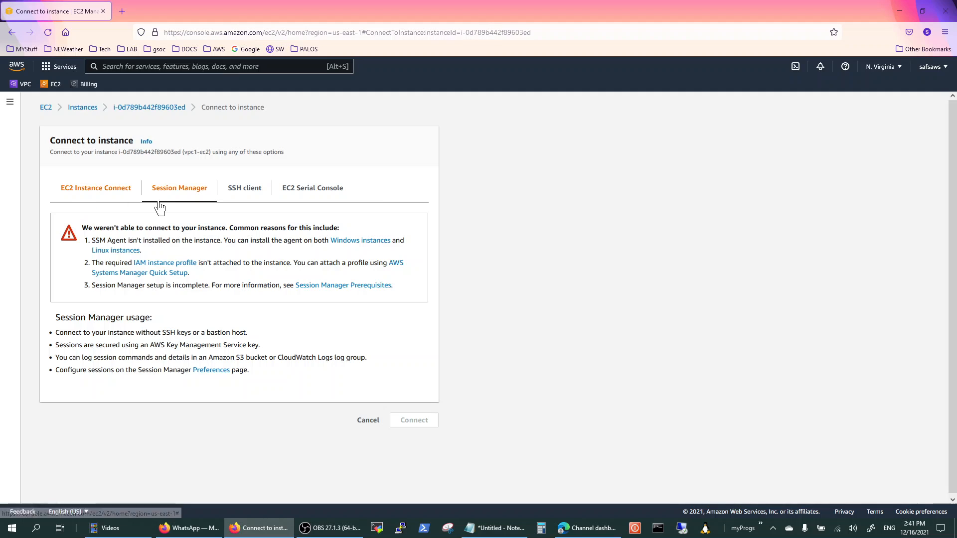
pyautogui.click(371, 424)
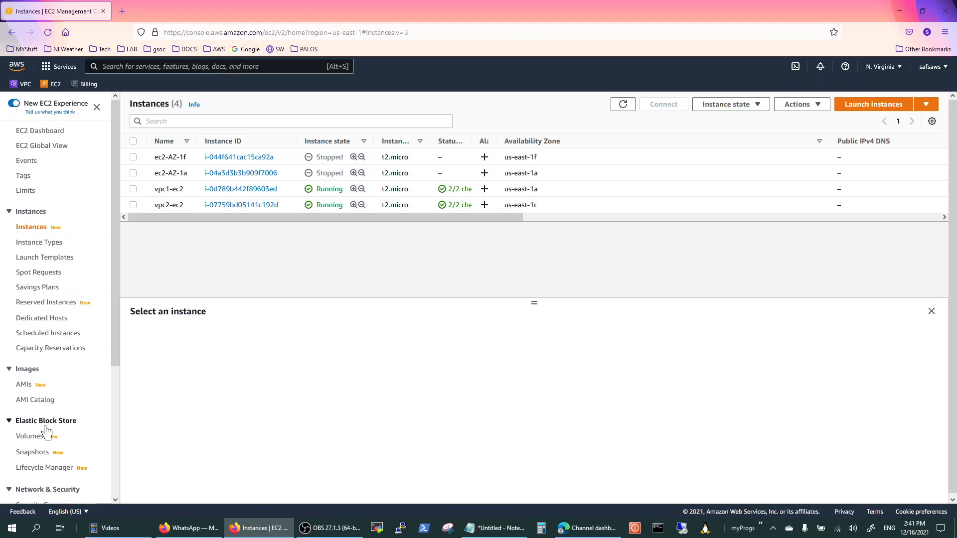
# Go to the VPC endpoints and refresh the list to check the status of both endpoints.
pyautogui.click(23, 87)
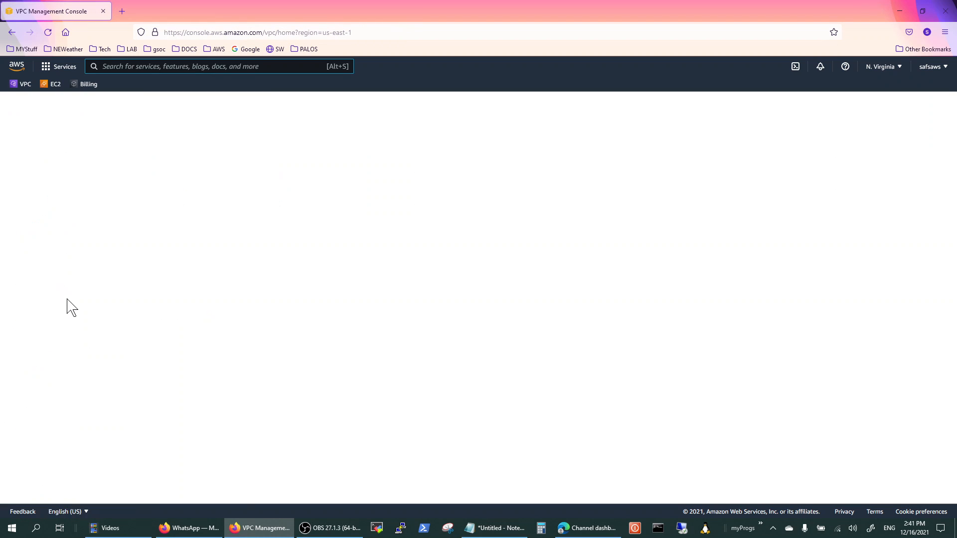
pyautogui.click(38, 368)
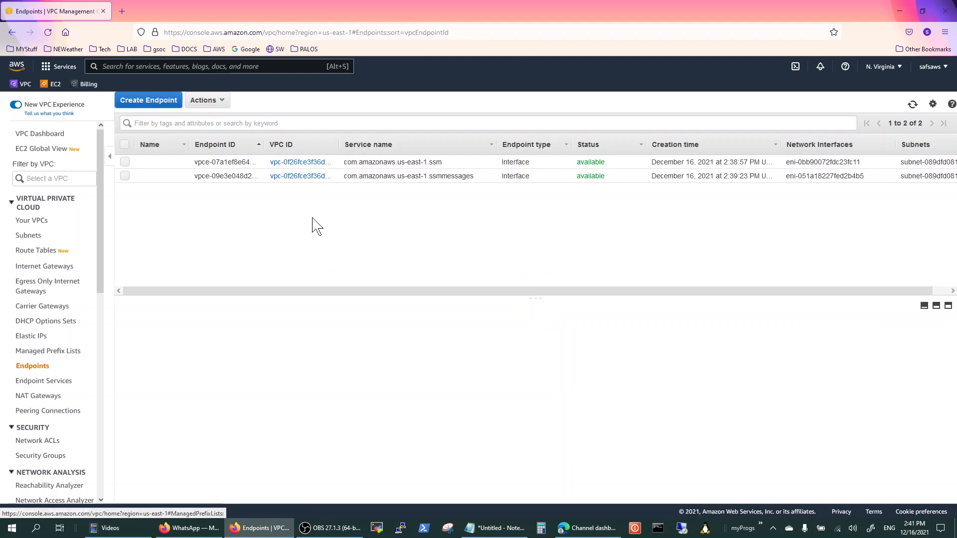
pyautogui.click(912, 104)
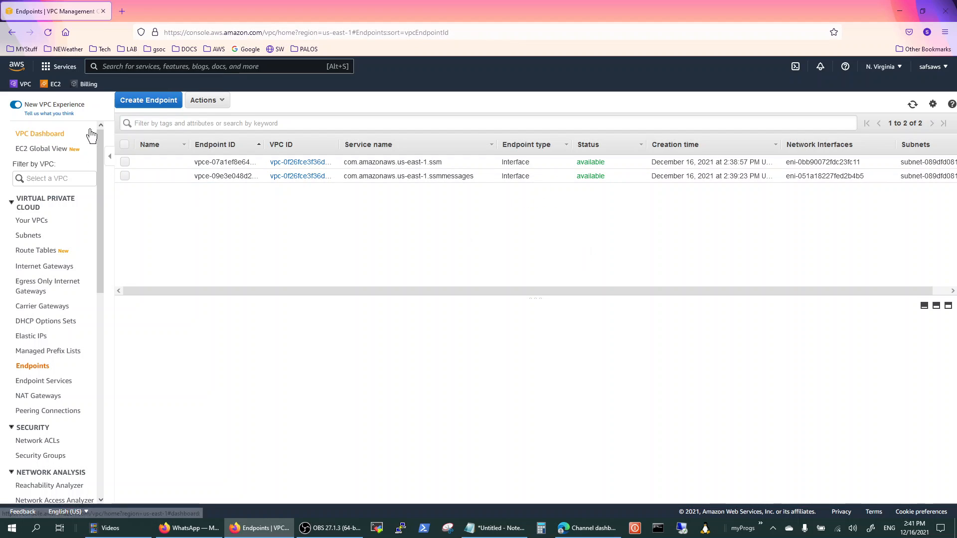
# Check Session Manager connection availability for vpc1-ec2 and for vpc2-ec2.
pyautogui.click(53, 84)
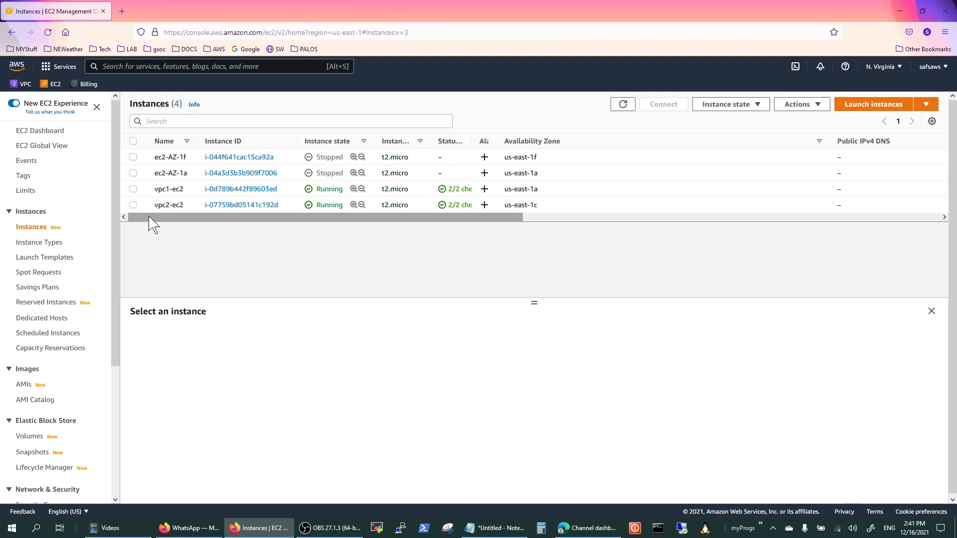
pyautogui.click(133, 189)
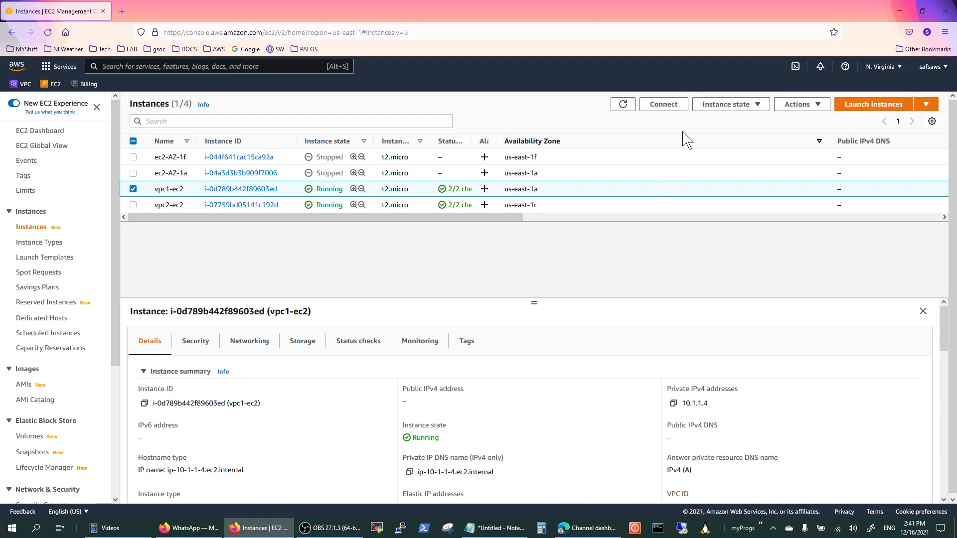
pyautogui.click(677, 110)
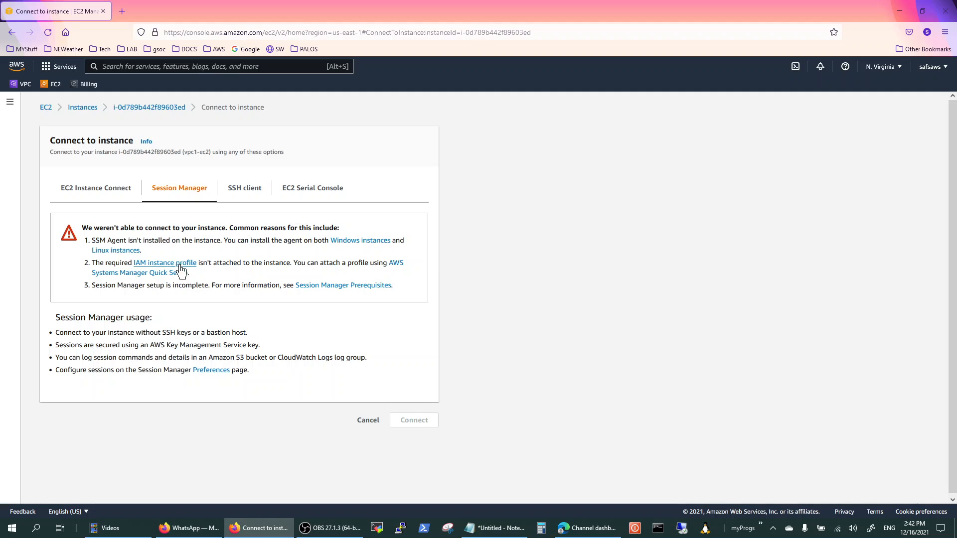
pyautogui.click(370, 420)
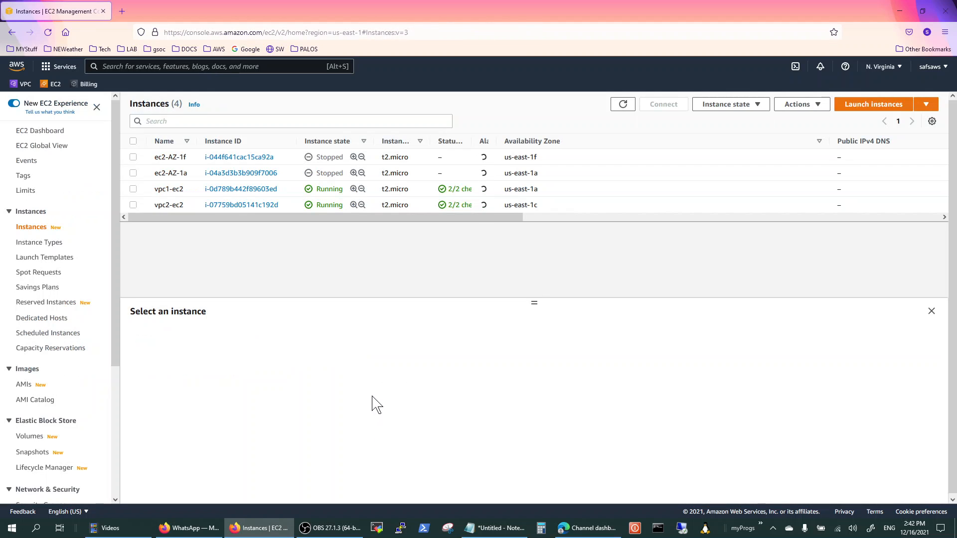
pyautogui.click(133, 205)
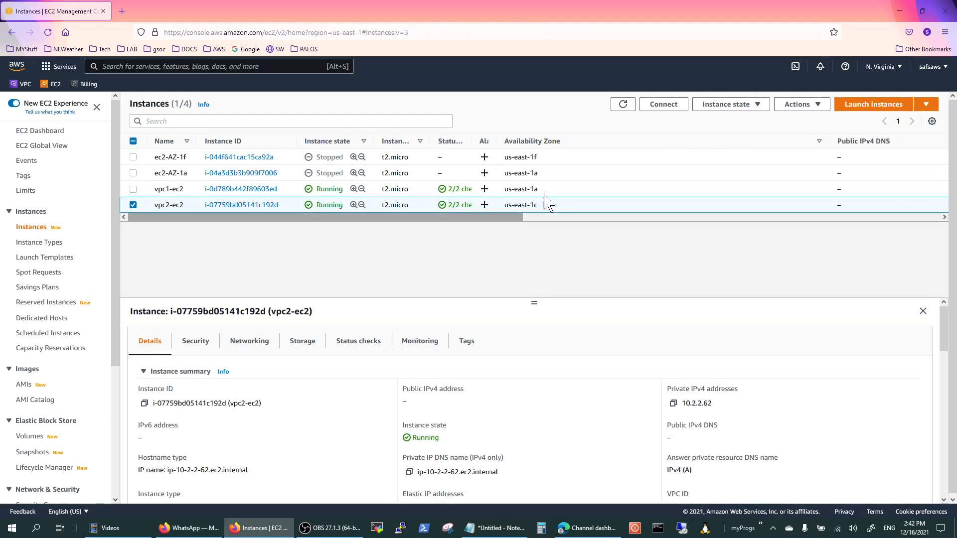
pyautogui.click(665, 106)
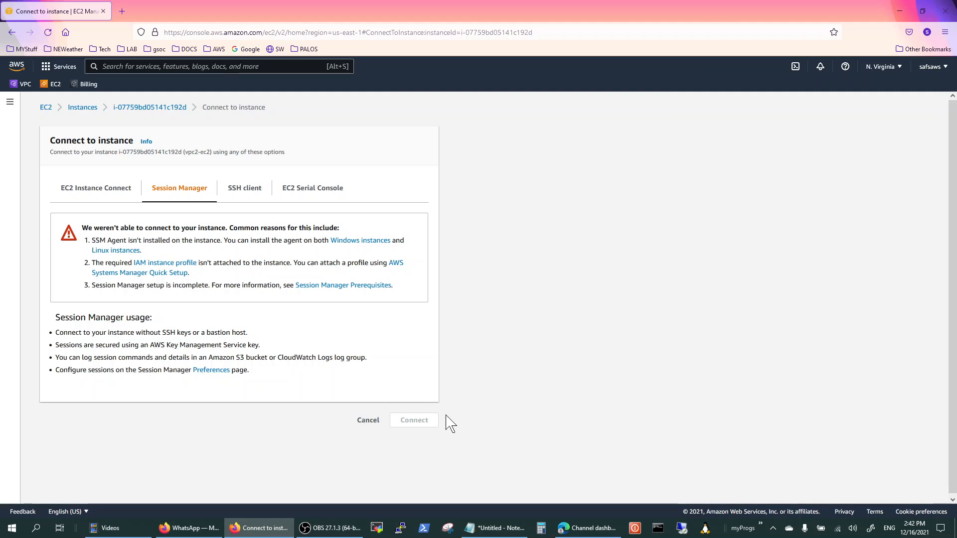
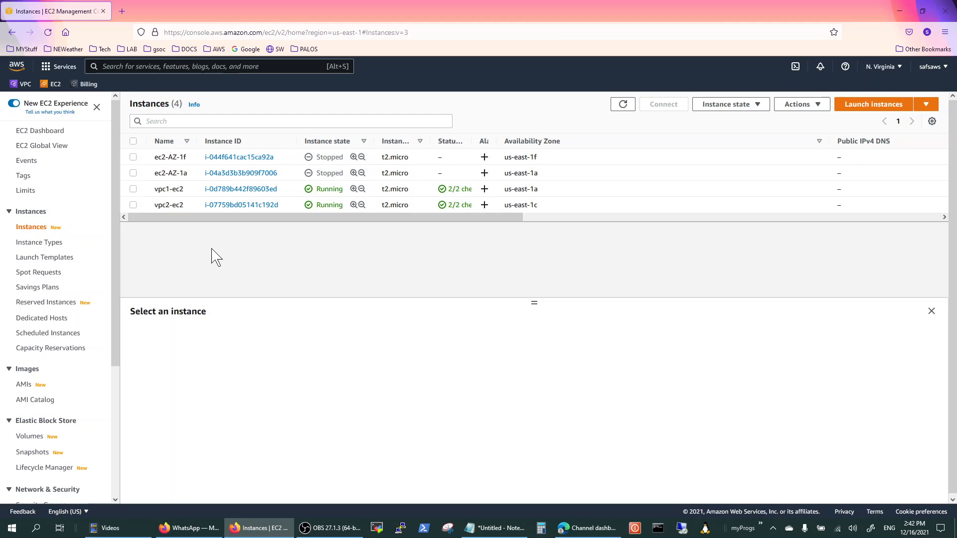
# Compare the instance summaries of vpc1-ec2 and vpc2-ec2, examining their private IPv4 addresses.
pyautogui.click(134, 189)
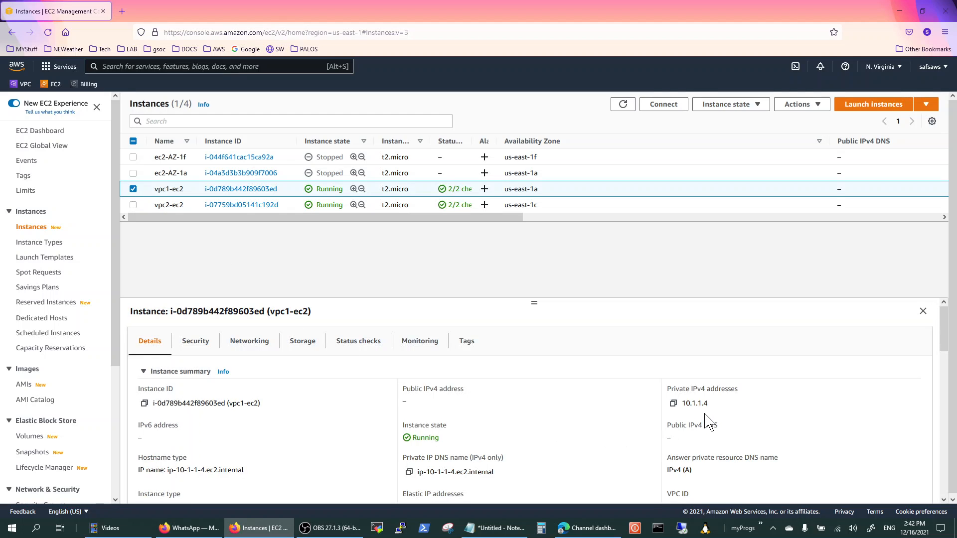
pyautogui.click(134, 190)
pyautogui.click(134, 205)
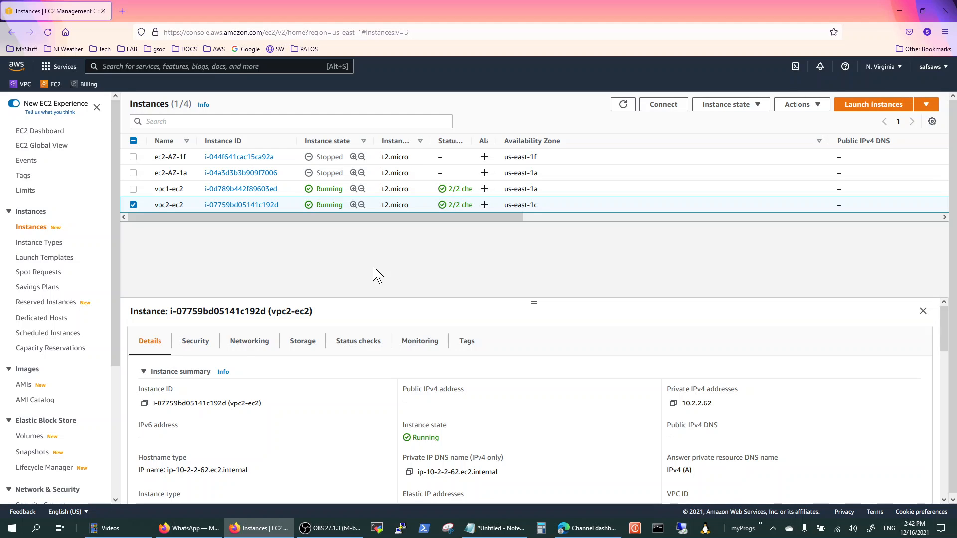
pyautogui.click(133, 205)
pyautogui.click(133, 189)
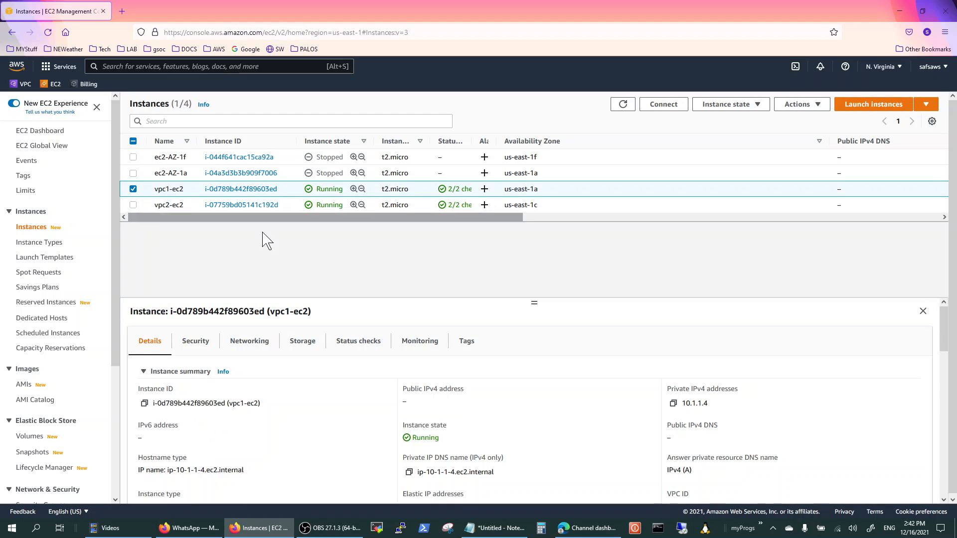
# Open a Session Manager session on vpc1-ec2 and run ifconfig in its shell.
pyautogui.click(665, 106)
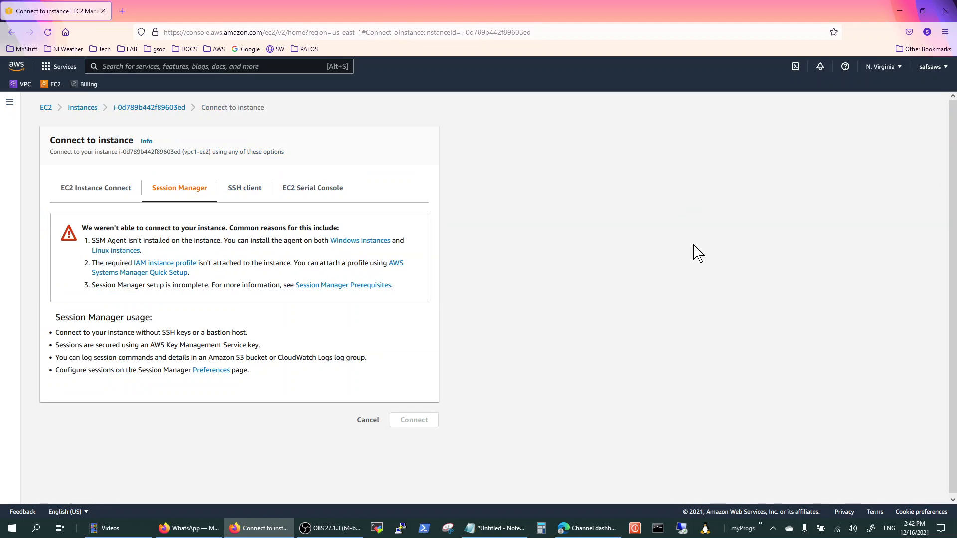
pyautogui.click(368, 420)
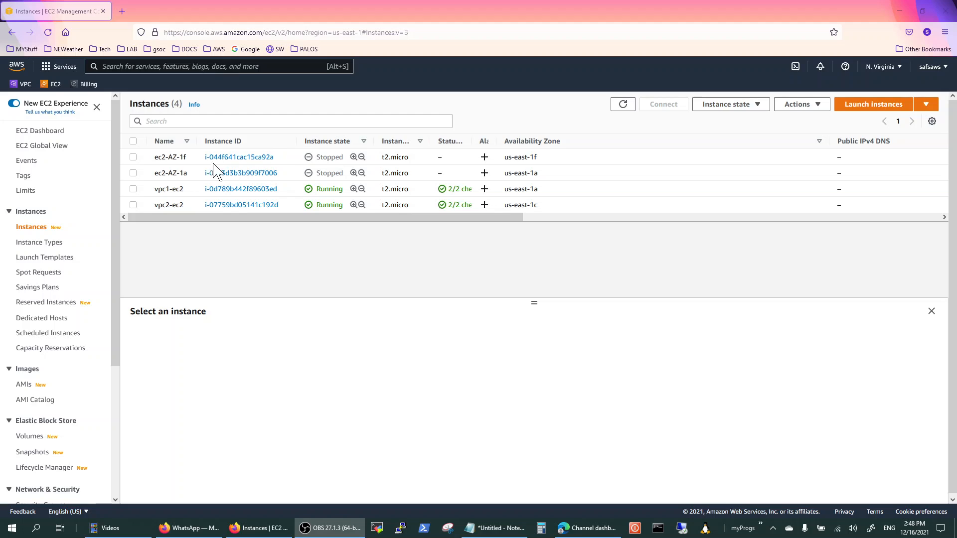
pyautogui.click(133, 189)
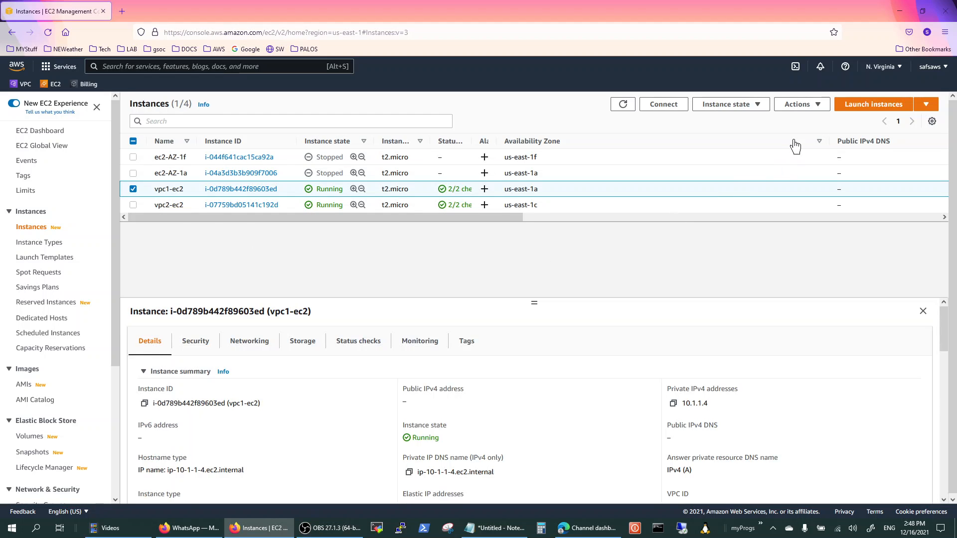
pyautogui.click(668, 110)
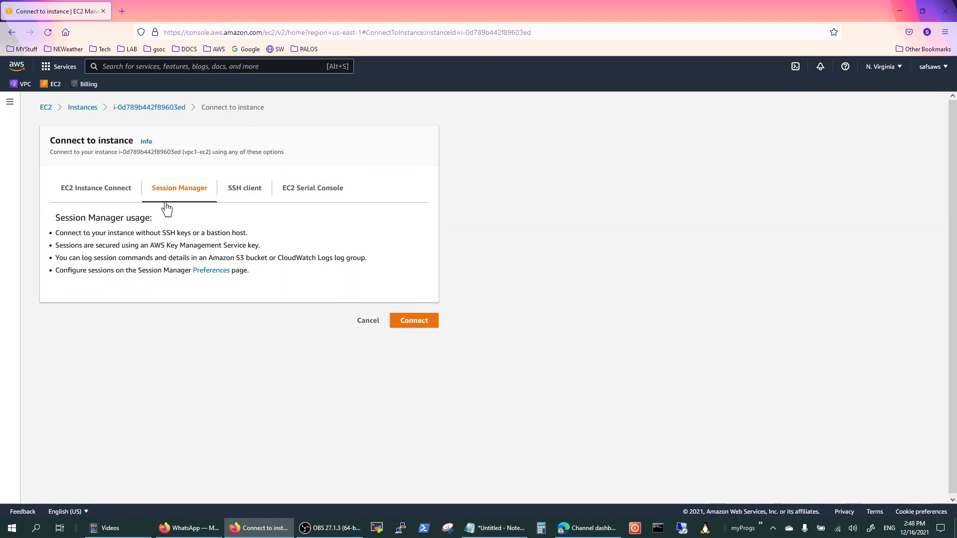
pyautogui.click(421, 322)
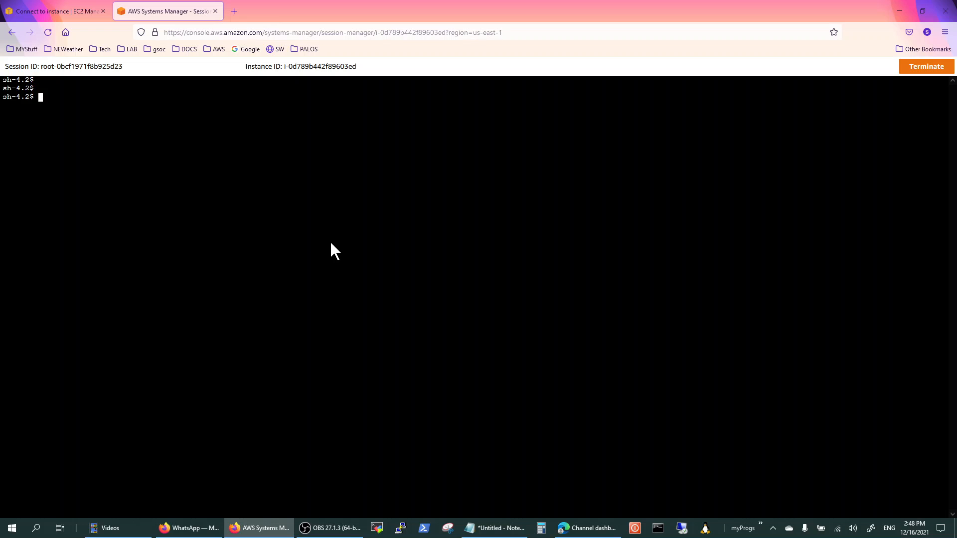
pyautogui.write('fig')
pyautogui.press('Return')
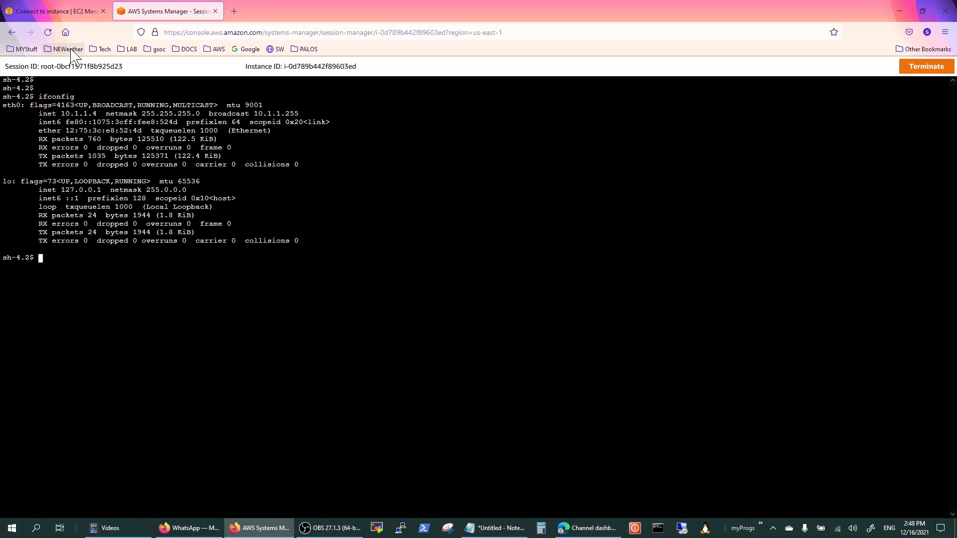
# Check whether vpc2-ec2 can be reached through Session Manager, and return to the instance list.
pyautogui.click(60, 11)
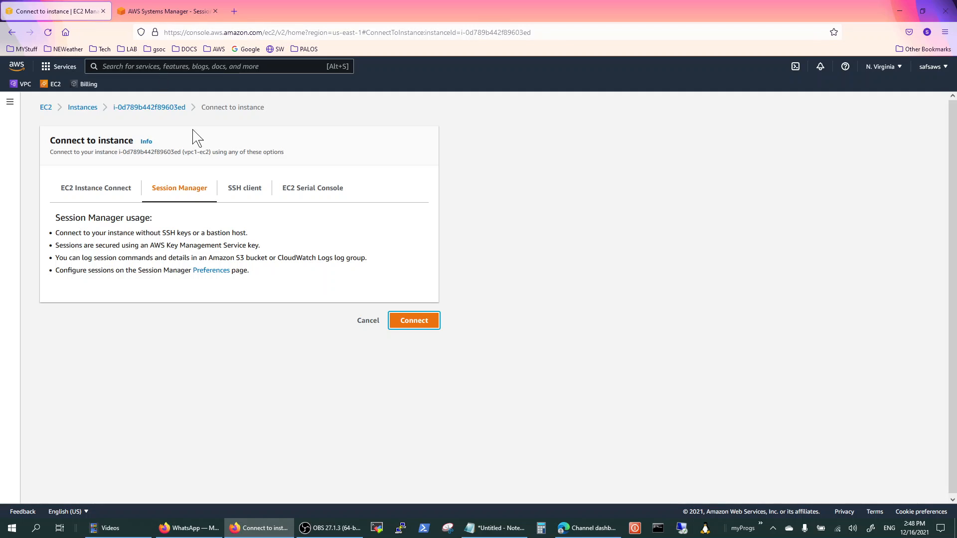
pyautogui.click(77, 113)
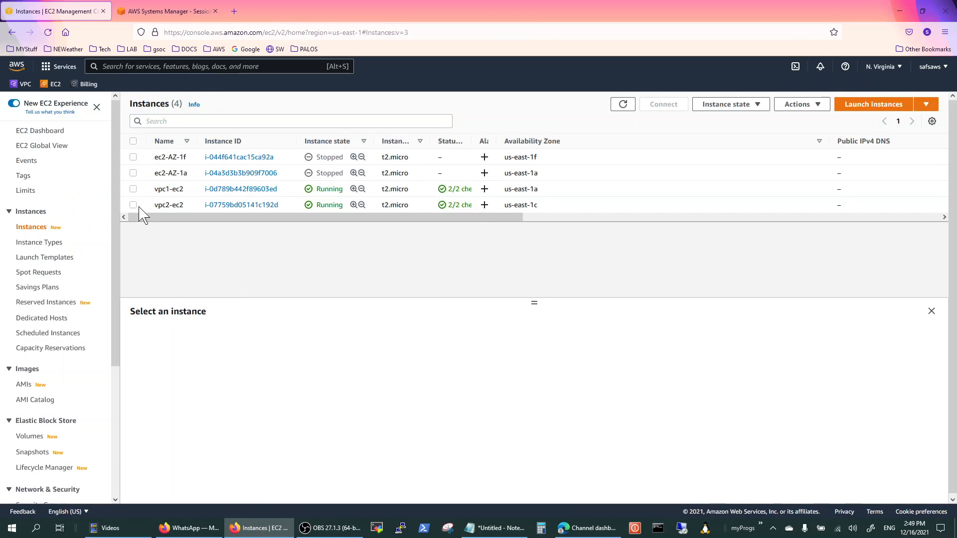
pyautogui.click(134, 205)
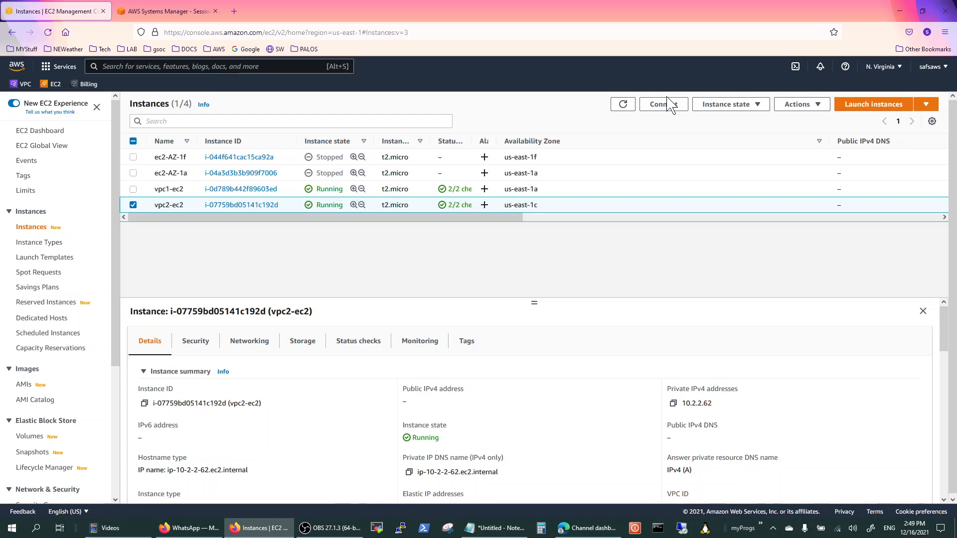
pyautogui.click(668, 105)
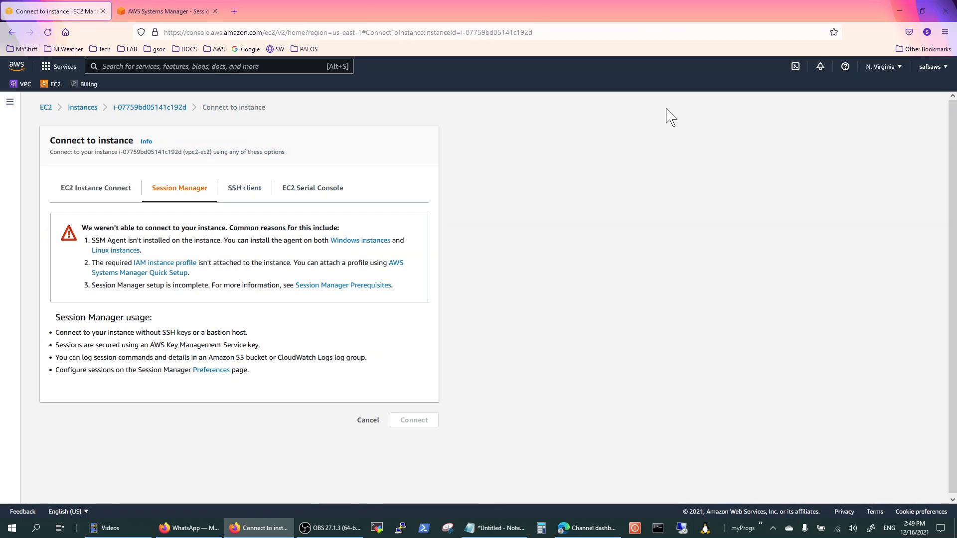
pyautogui.click(367, 421)
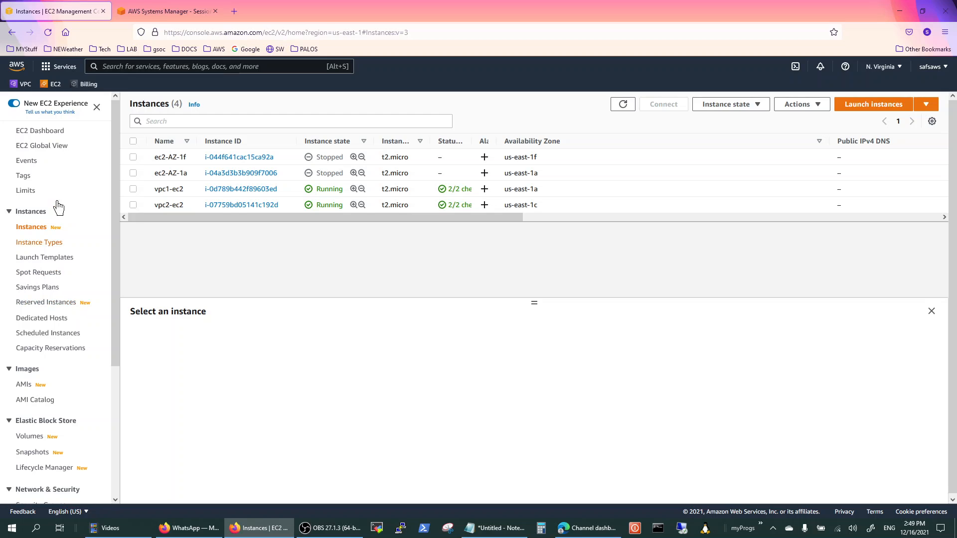
# Start a new VPC endpoint, filter the service names by ssm, and select com.amazonaws.us-east-1.ssm.
pyautogui.click(22, 86)
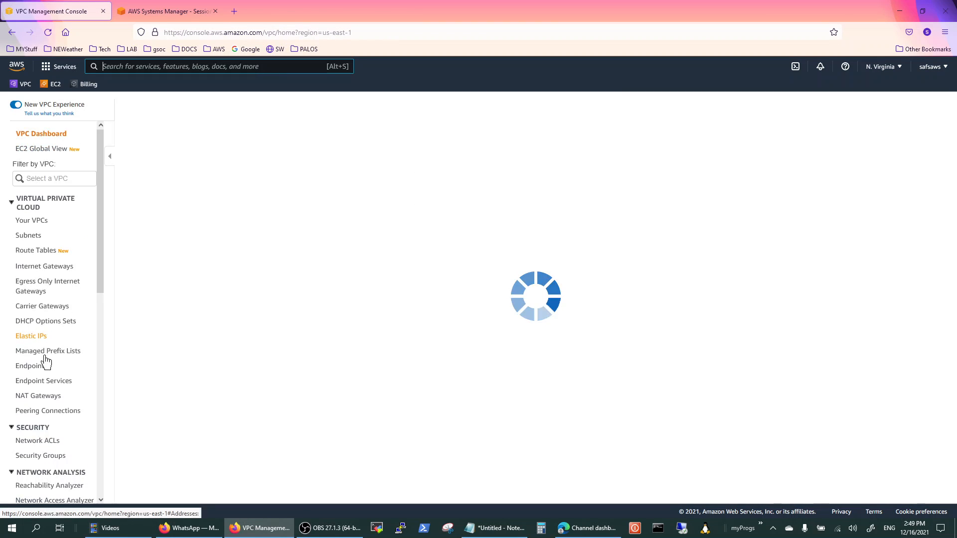
pyautogui.click(41, 369)
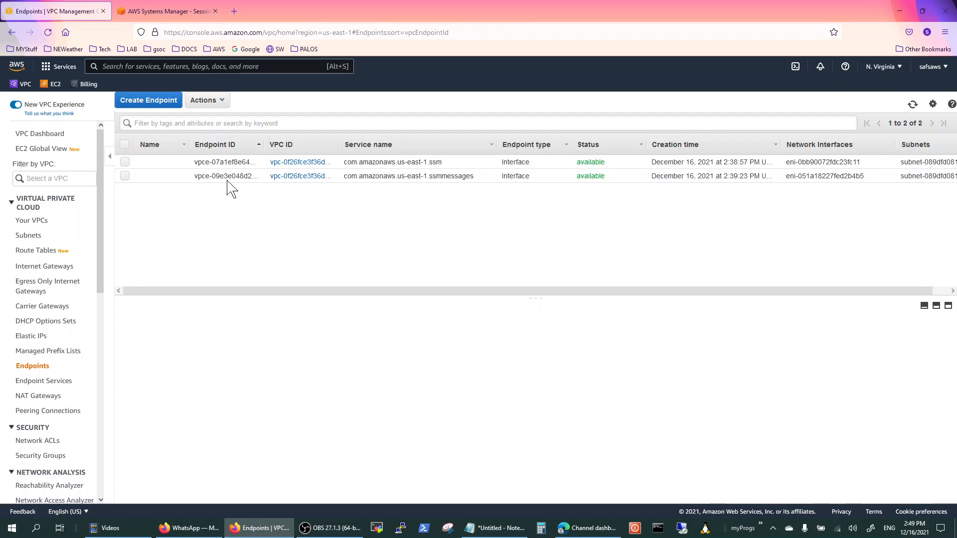
pyautogui.click(156, 104)
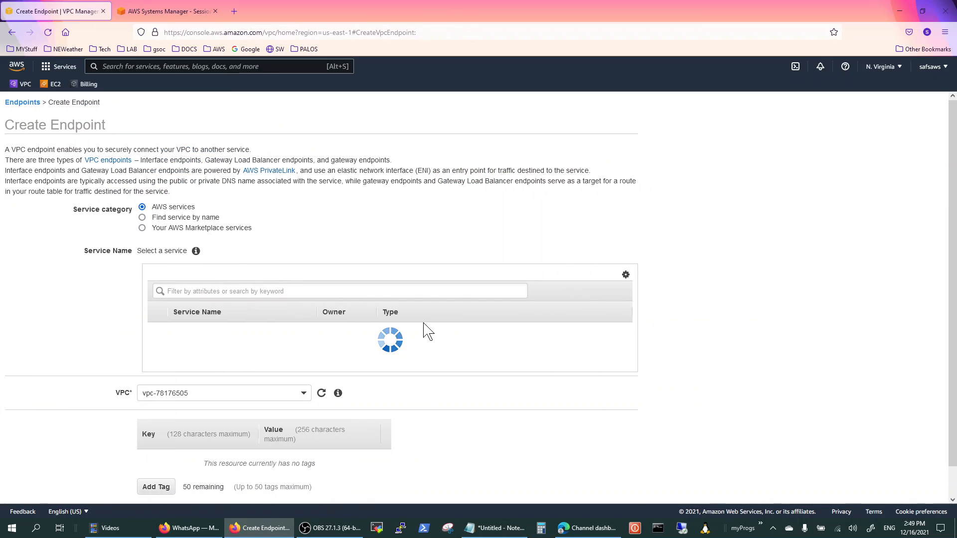
pyautogui.click(414, 291)
pyautogui.click(201, 330)
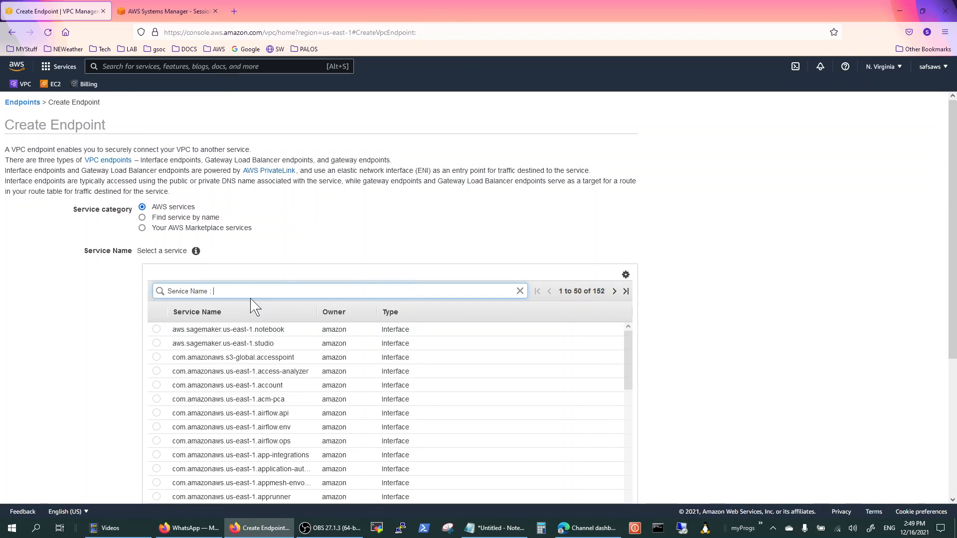
pyautogui.write('ssm')
pyautogui.press('Return')
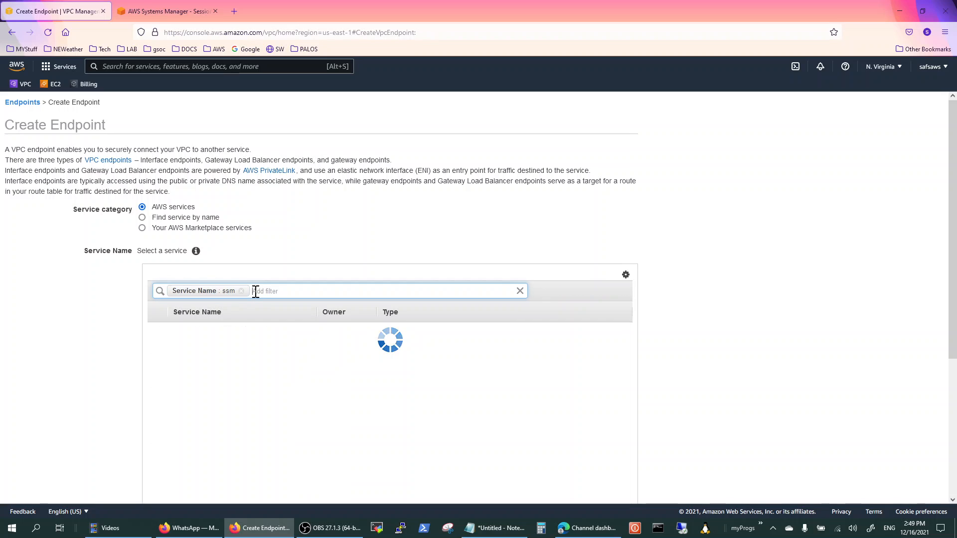
pyautogui.scroll(-2, 348, 335)
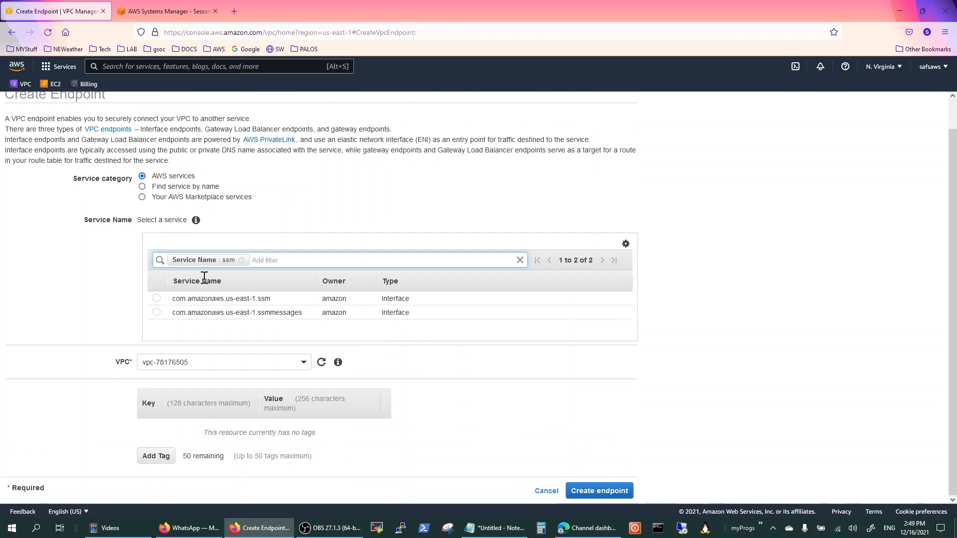
pyautogui.click(157, 300)
# Set the ssm endpoint's VPC to vpc2 (10.2.0.0/16) and review its subnet selection.
pyautogui.scroll(-3, 202, 314)
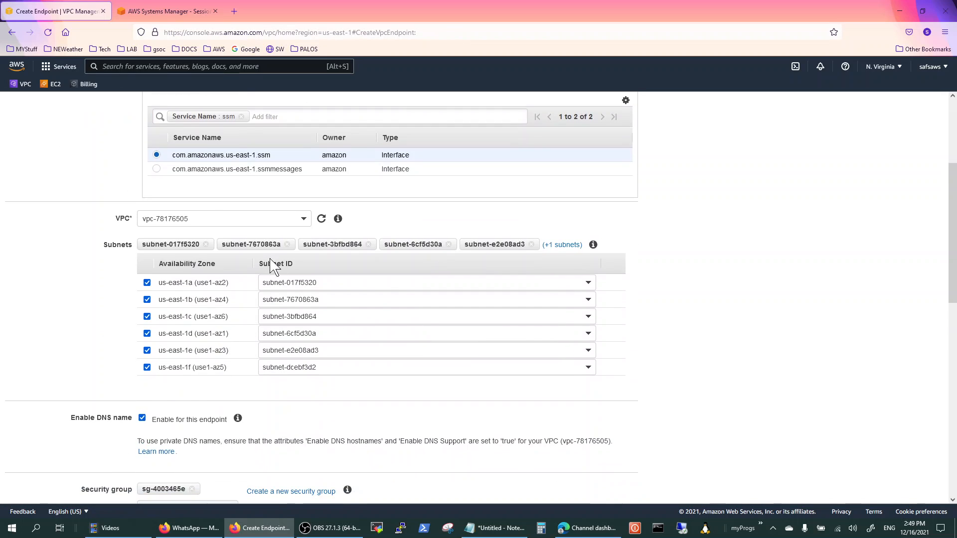
pyautogui.click(299, 225)
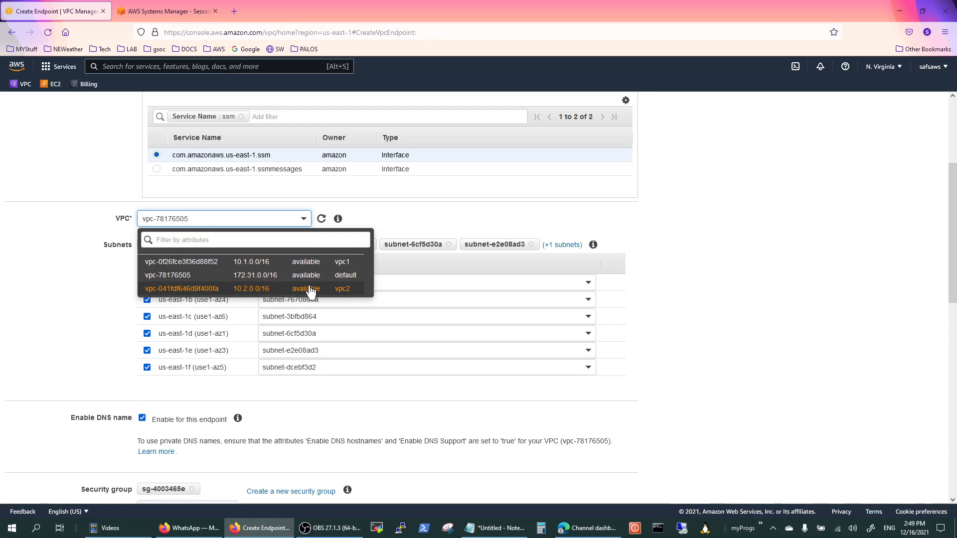
pyautogui.click(308, 289)
pyautogui.scroll(-3, 309, 301)
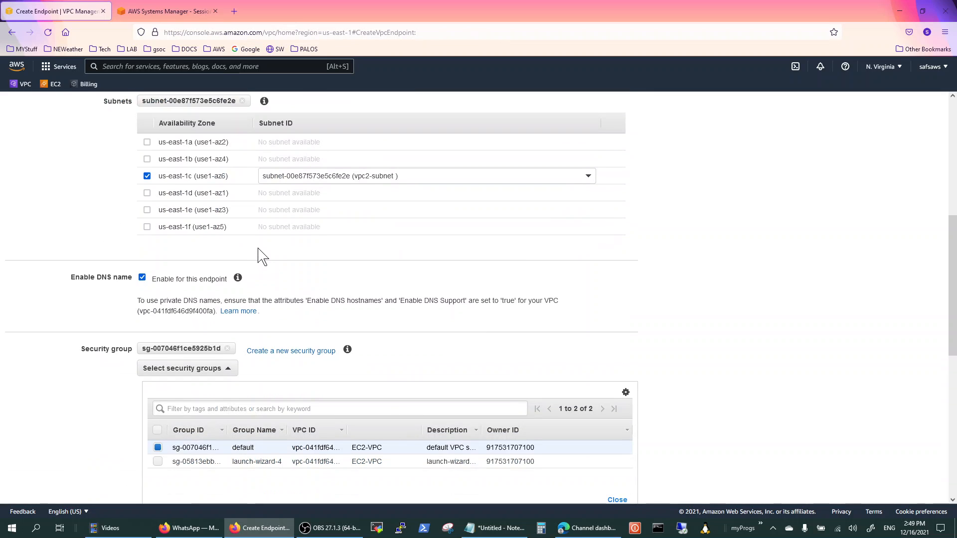
pyautogui.scroll(2, 261, 252)
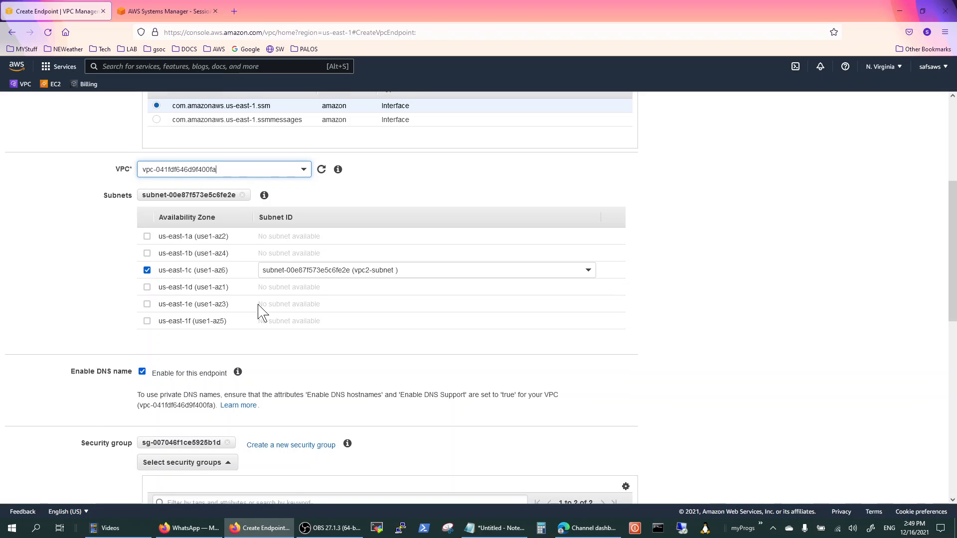
# Switch to Notepad and record b1d as the ending of vpc2's default security group ID in the SECGRP row.
pyautogui.scroll(-2, 256, 312)
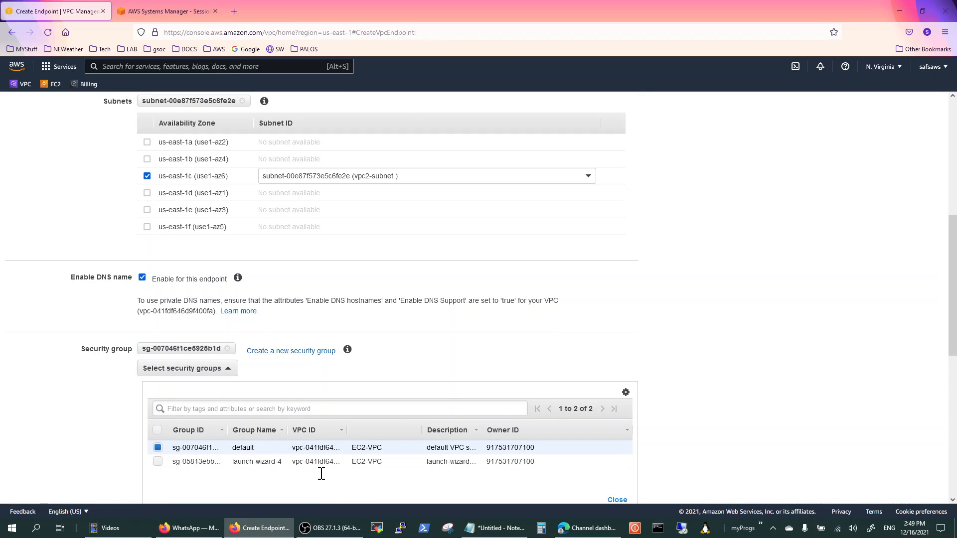
pyautogui.click(489, 531)
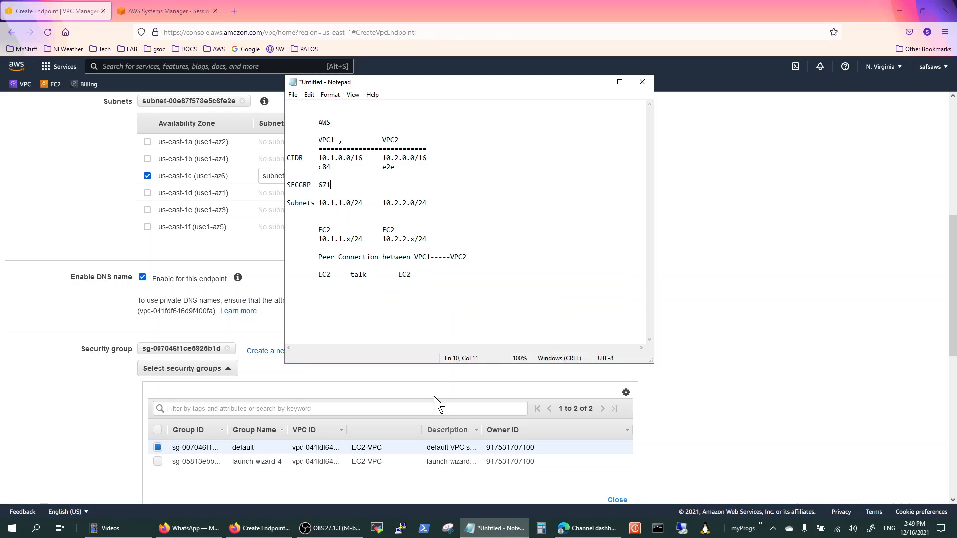
pyautogui.write('b1d')
pyautogui.click(87, 213)
# Create the ssm endpoint with the default security group and Full Access policy, and return to the endpoint list.
pyautogui.scroll(-2, 371, 376)
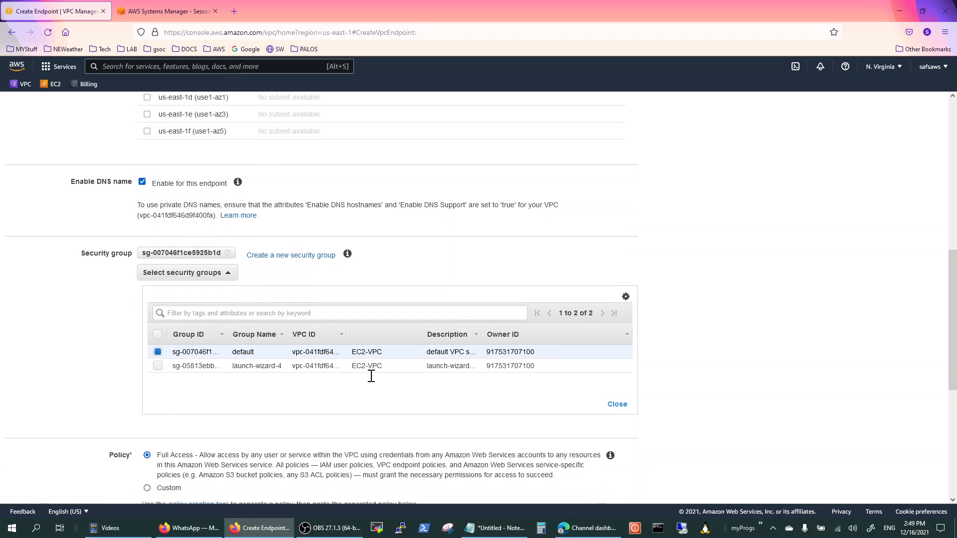
pyautogui.scroll(-6, 653, 405)
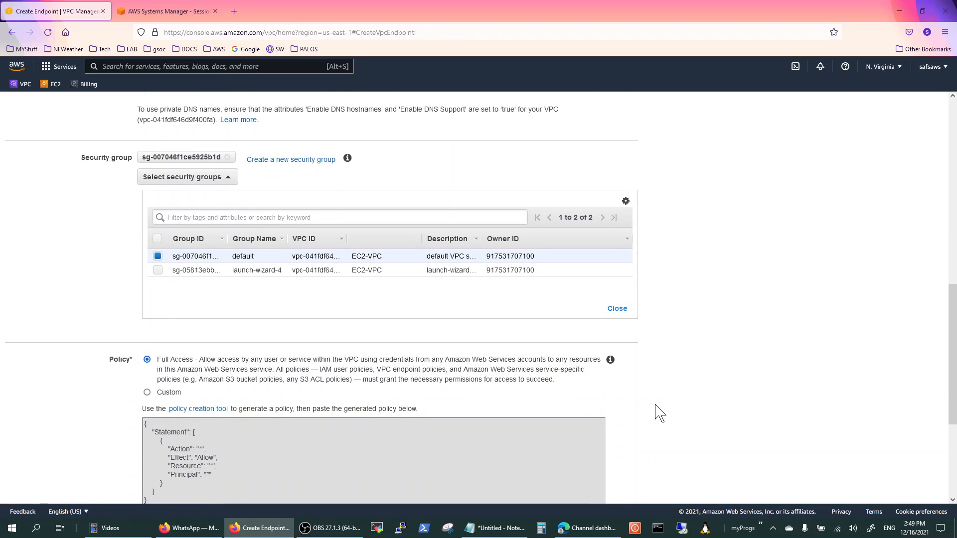
pyautogui.click(579, 494)
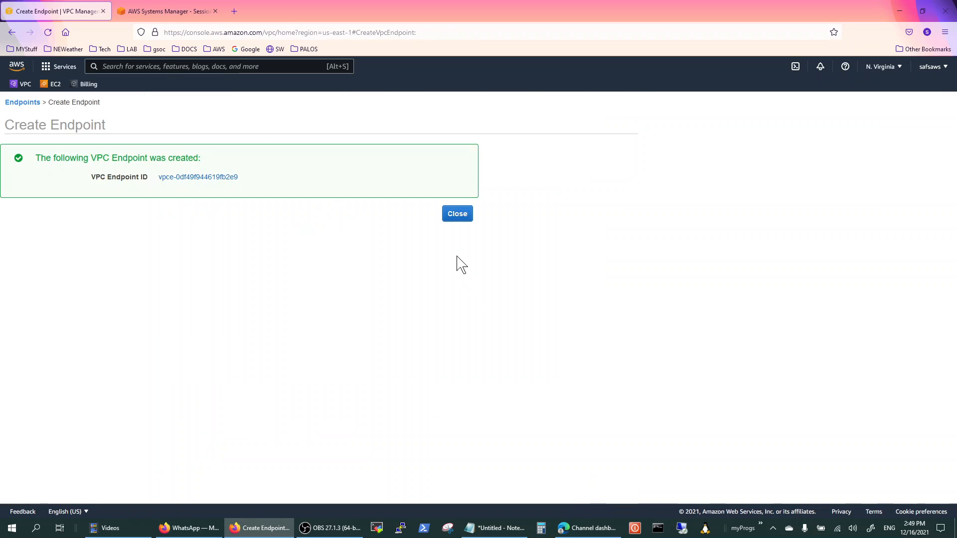
pyautogui.click(467, 214)
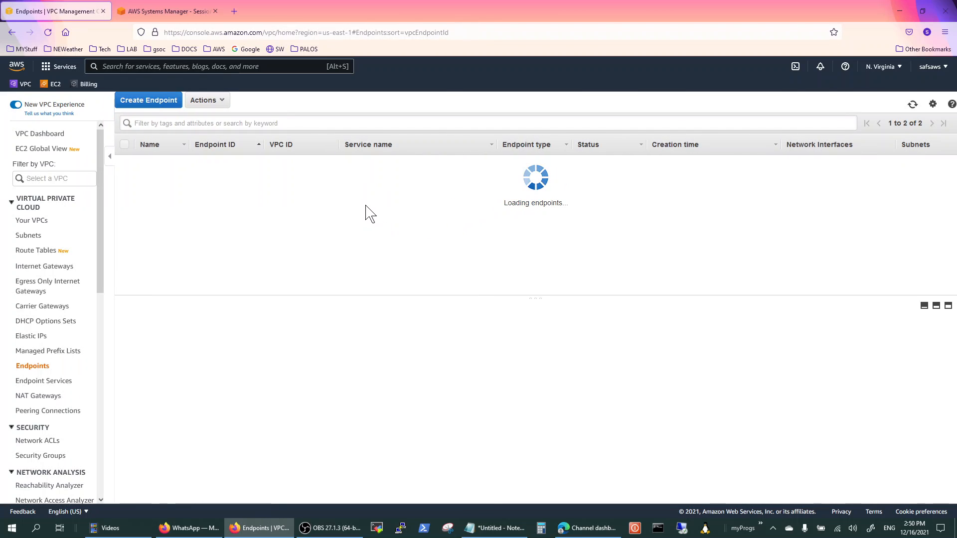
# Start another VPC endpoint, filter the service names by ssm, and select com.amazonaws.us-east-1.ssmmessages.
pyautogui.click(149, 101)
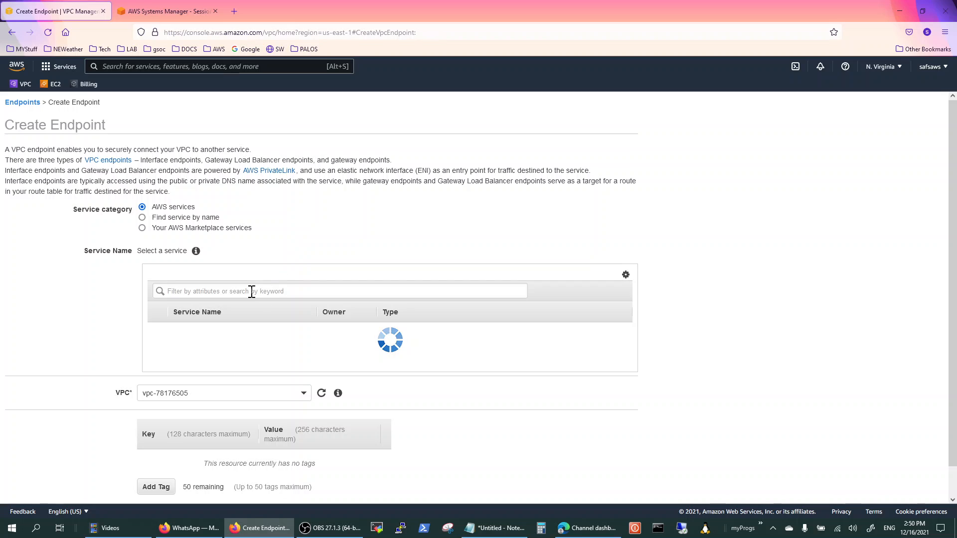
pyautogui.click(252, 292)
pyautogui.click(215, 331)
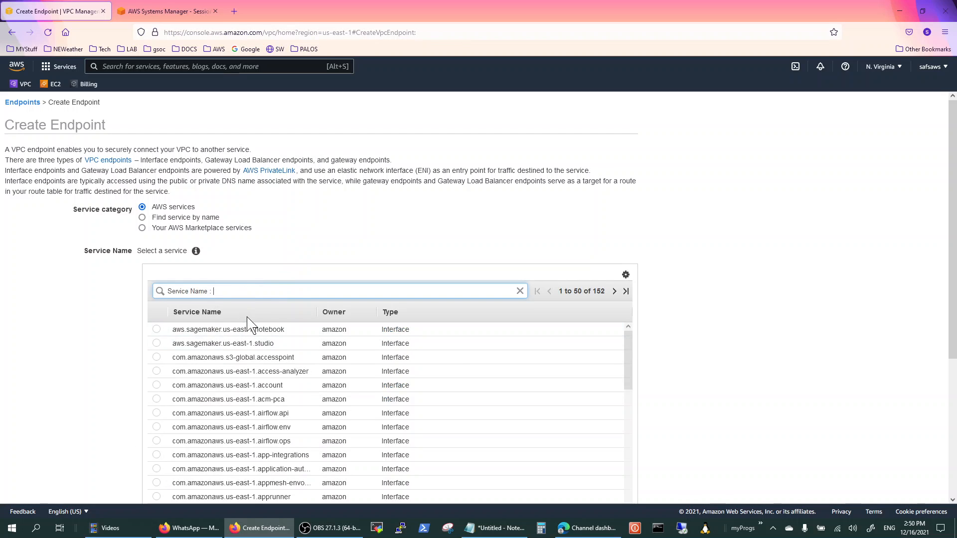
pyautogui.write('ssm')
pyautogui.press('Return')
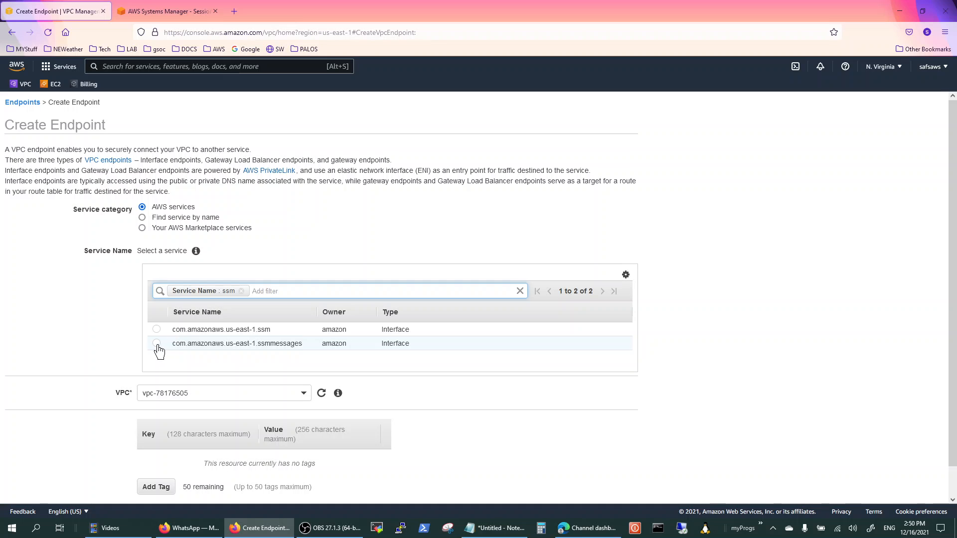
pyautogui.click(156, 344)
# Set the ssmmessages endpoint's VPC to vpc2 and create it with the default security group and Full Access policy.
pyautogui.scroll(-5, 316, 297)
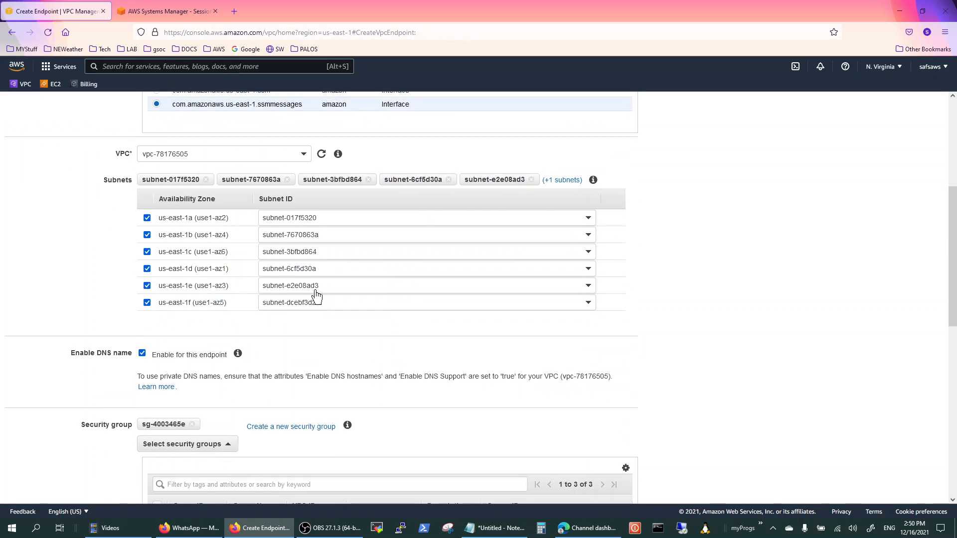
pyautogui.click(304, 159)
pyautogui.click(214, 222)
pyautogui.scroll(-2, 575, 283)
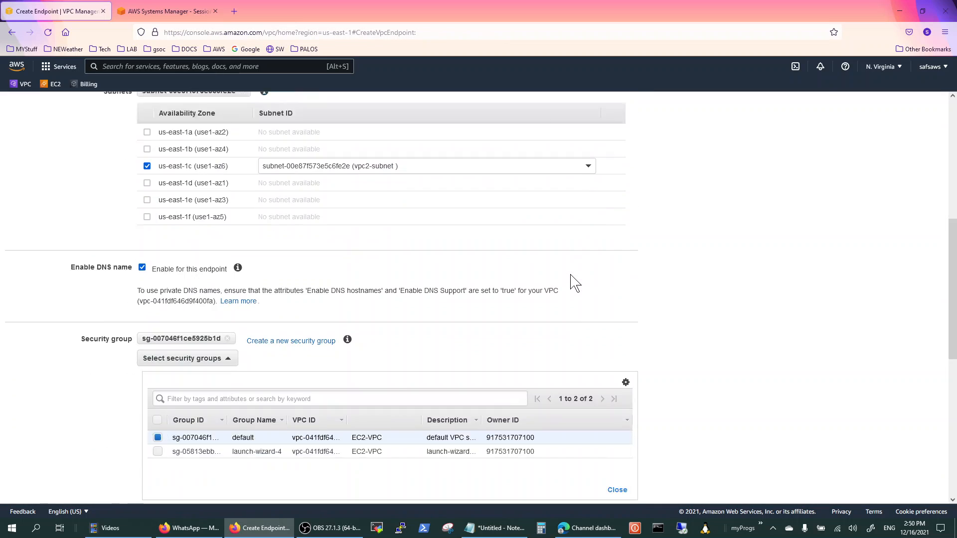
pyautogui.scroll(-4, 574, 283)
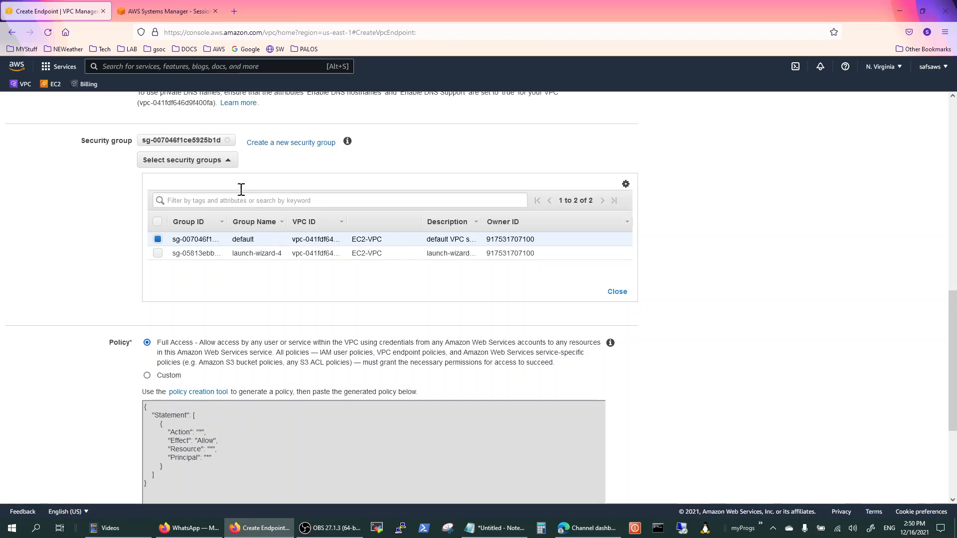
pyautogui.scroll(-3, 611, 424)
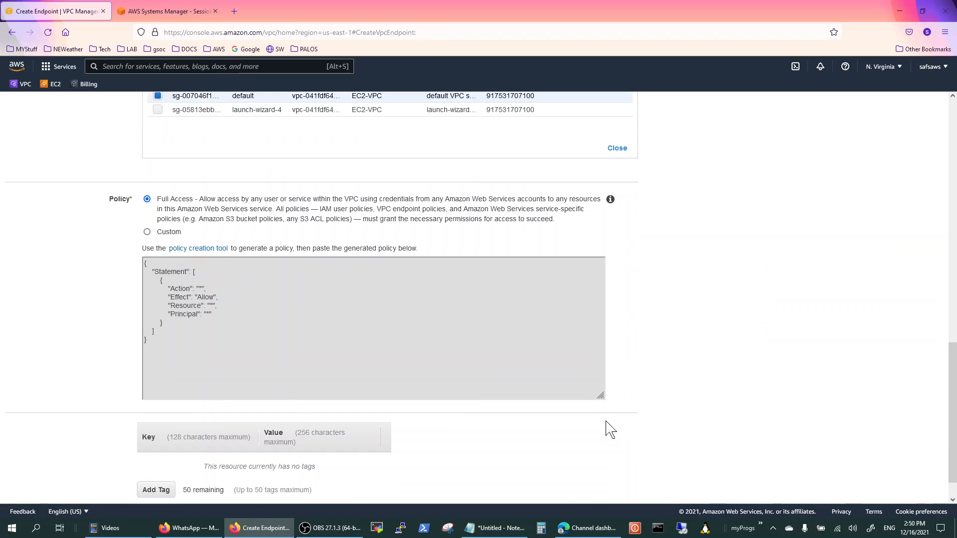
pyautogui.scroll(-1, 610, 428)
pyautogui.click(583, 489)
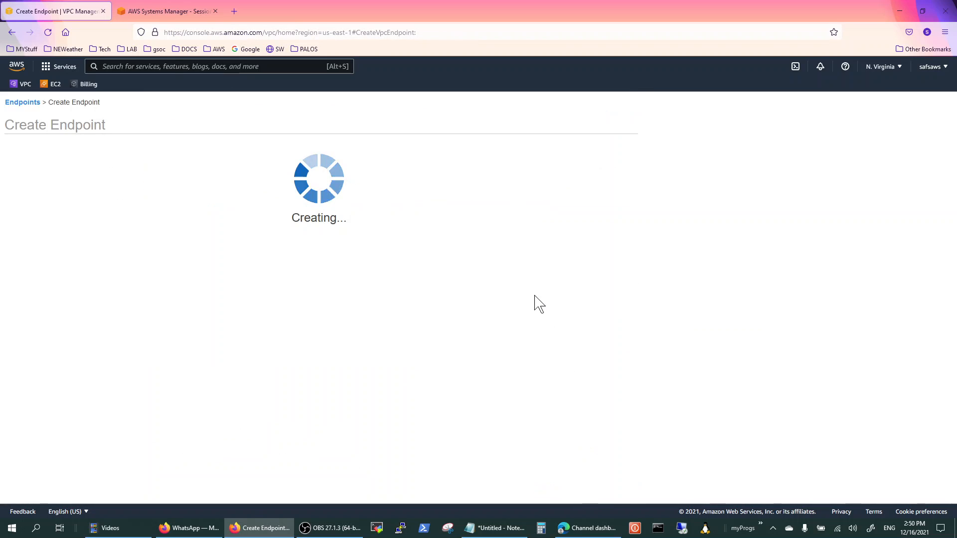
# Return to the endpoint list and refresh it to check the status of the vpc2 endpoints.
pyautogui.click(456, 215)
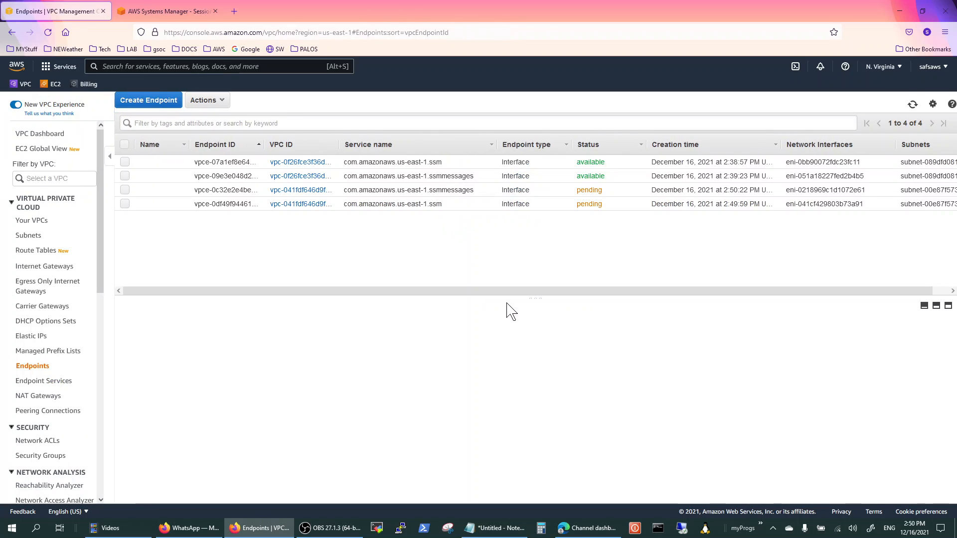
pyautogui.click(911, 107)
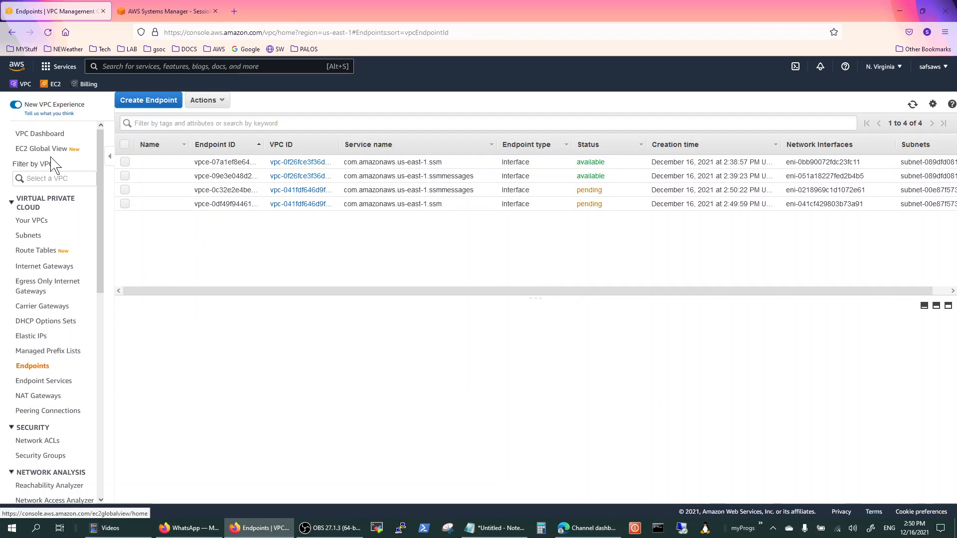
# Open the EC2 instances list, review vpc2-ec2's security details, and check whether Session Manager can connect to it.
pyautogui.click(50, 84)
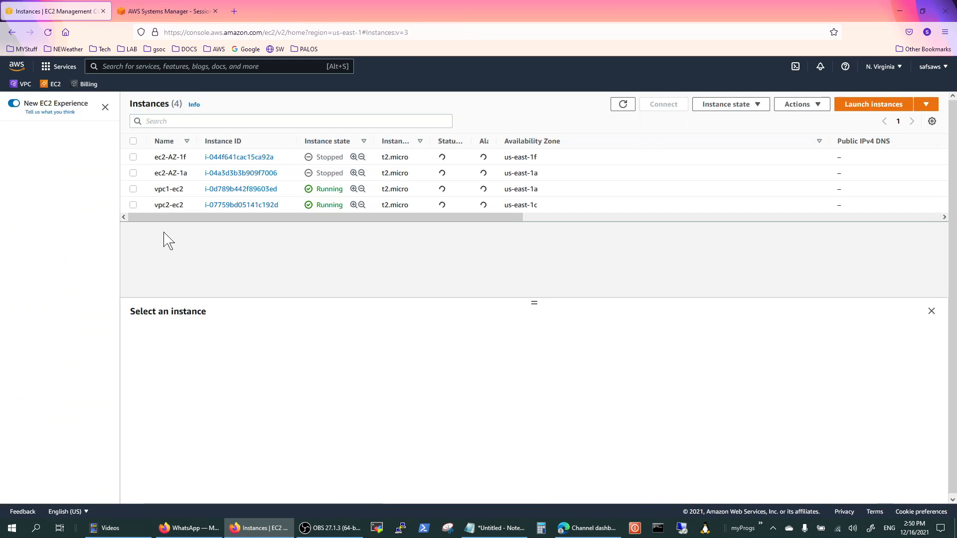
pyautogui.click(133, 205)
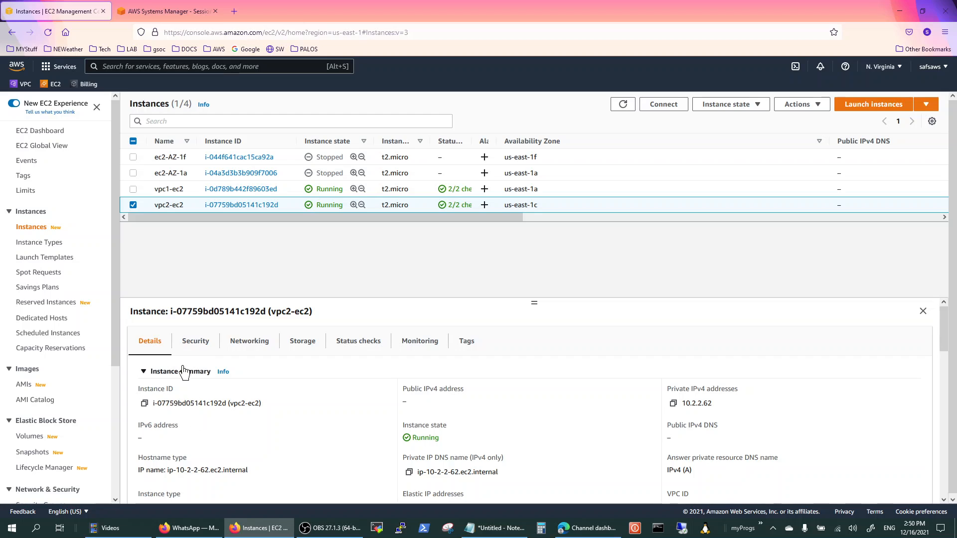
pyautogui.click(197, 349)
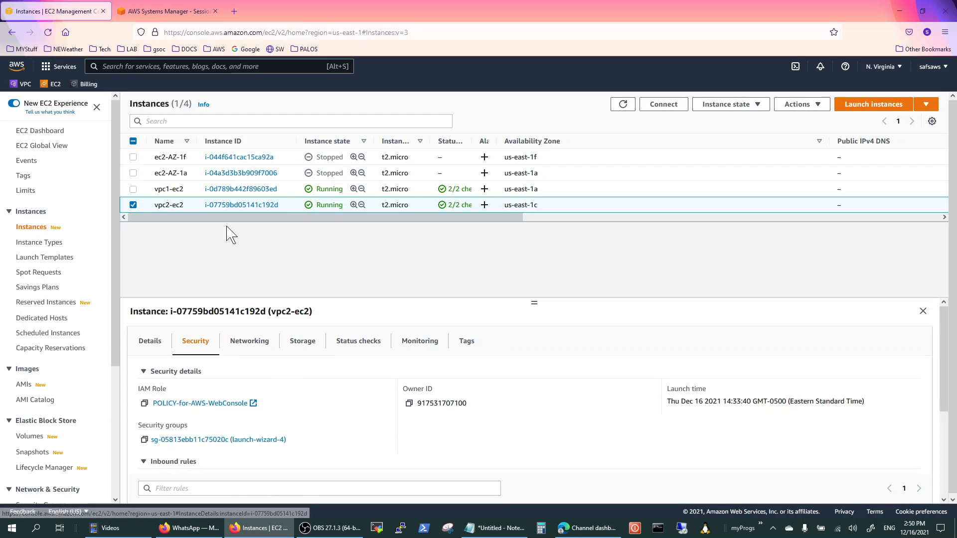
pyautogui.click(670, 106)
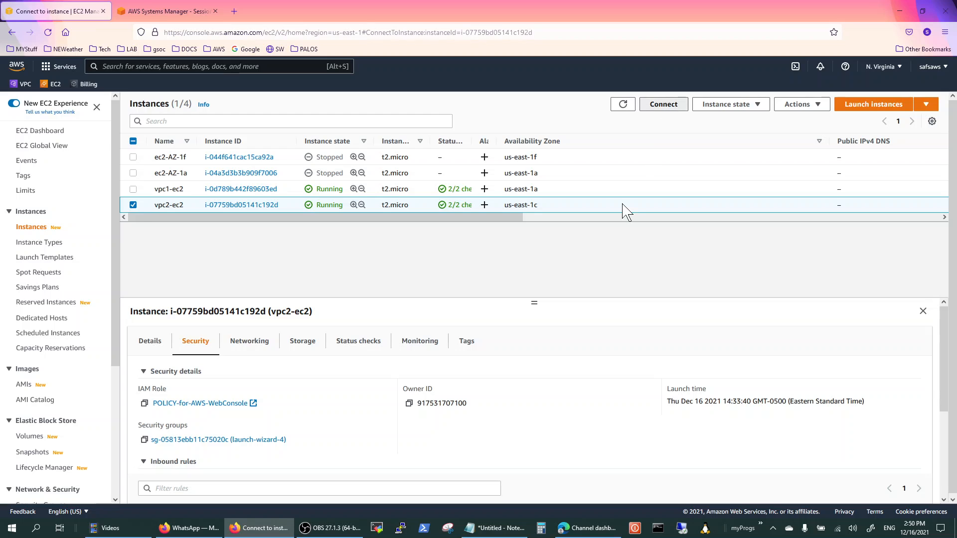
pyautogui.click(367, 420)
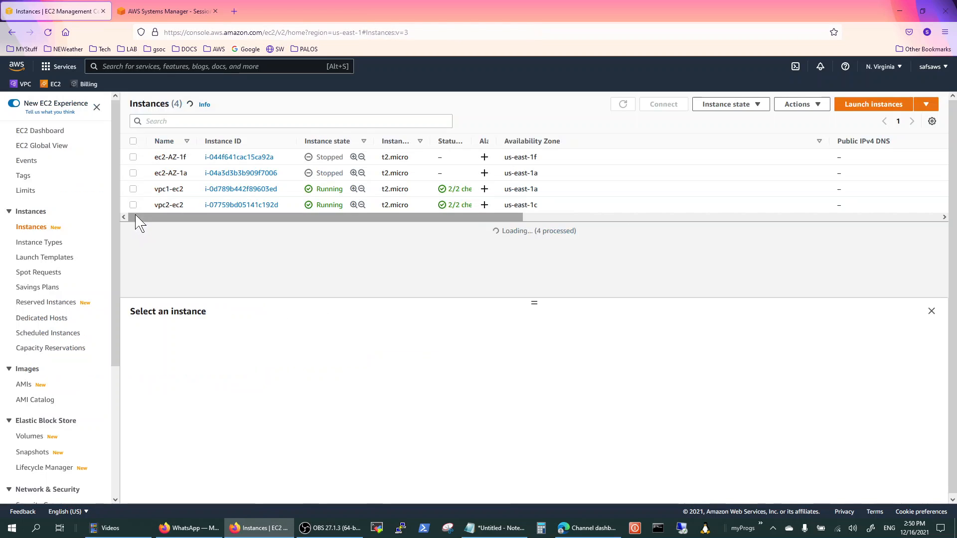
# Select vpc1-ec2 and review its existing Session Manager terminal, returning to the instances list.
pyautogui.click(134, 189)
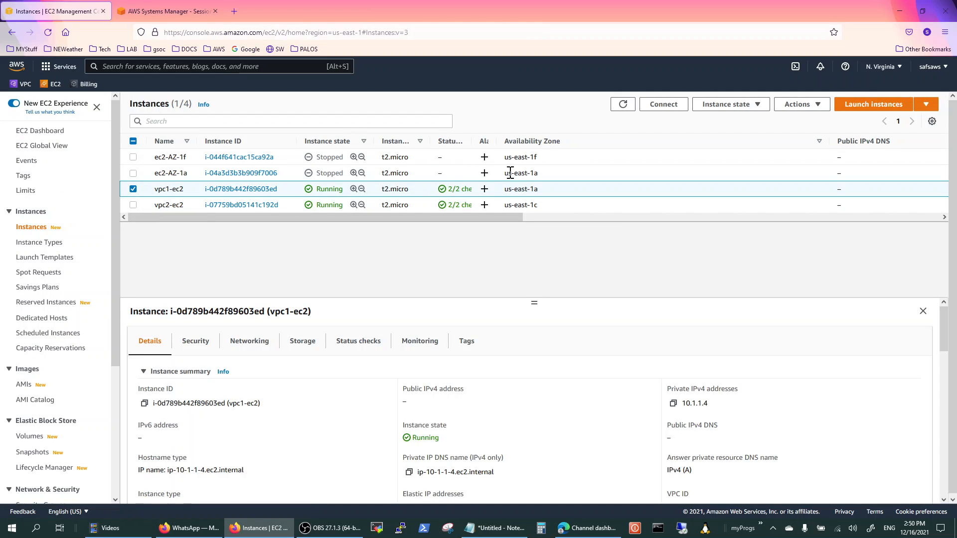
pyautogui.click(175, 15)
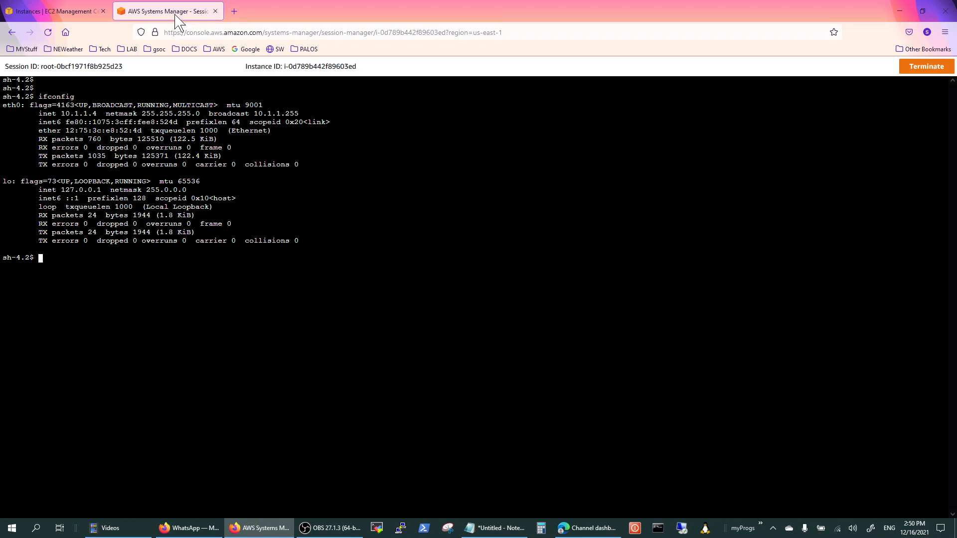
pyautogui.click(48, 12)
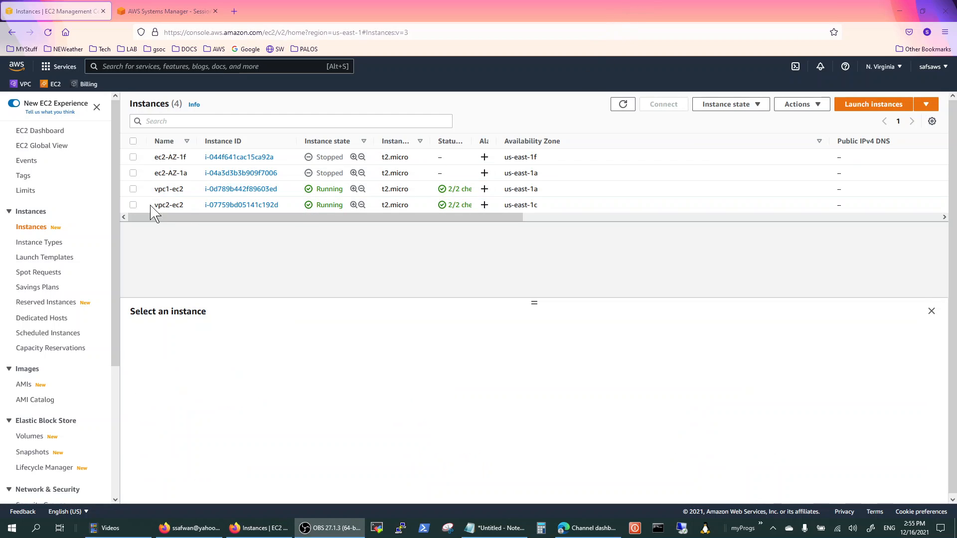
# Connect to vpc1-ec2 through Session Manager in a new session.
pyautogui.click(133, 190)
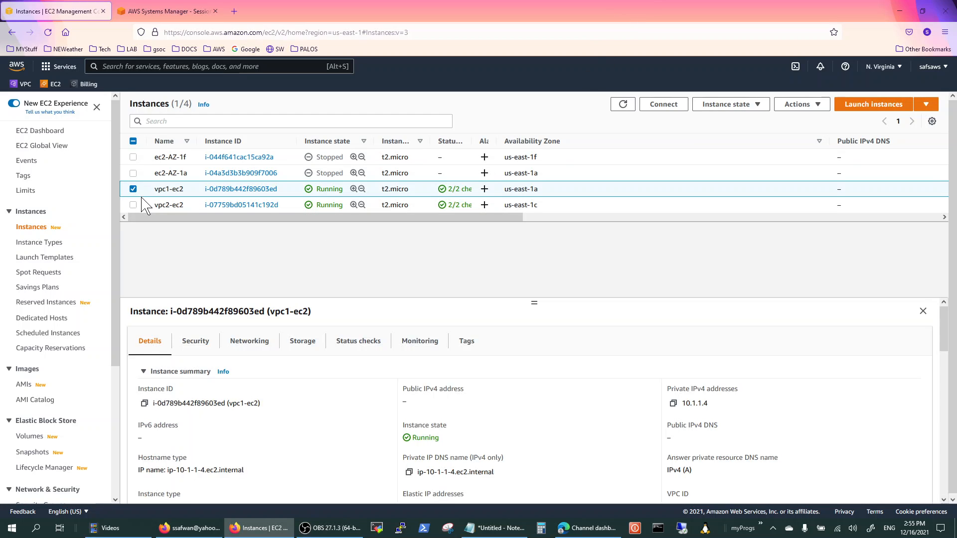
pyautogui.click(665, 105)
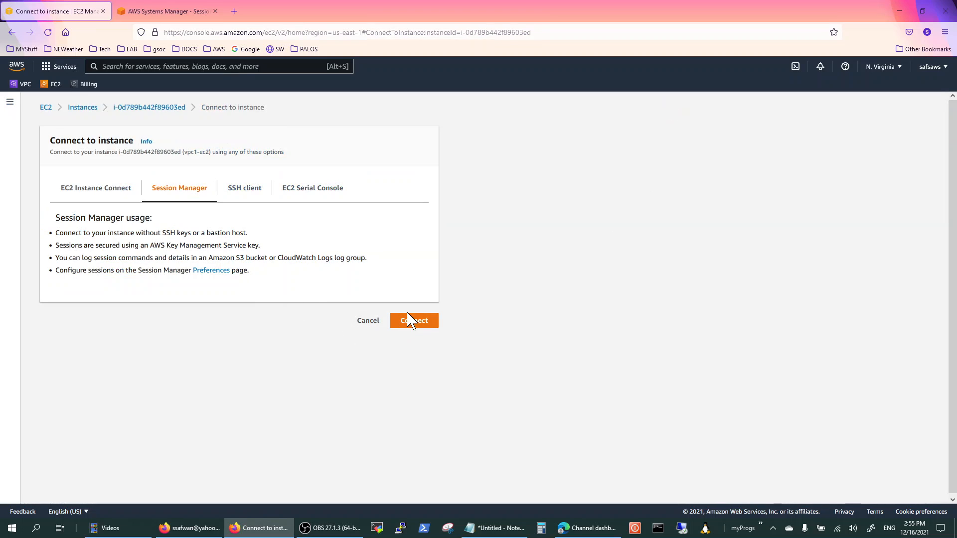
pyautogui.click(410, 321)
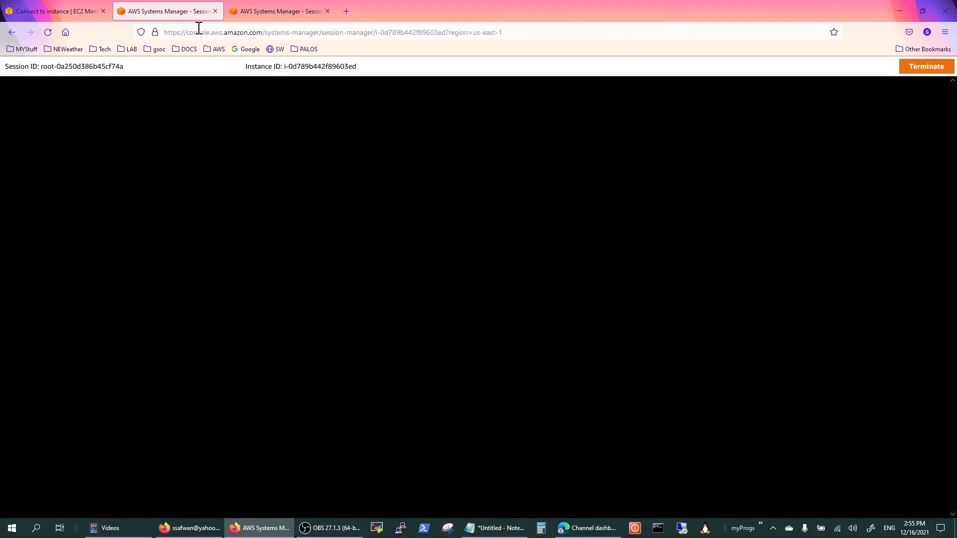
pyautogui.moveTo(272, 15); pyautogui.dragTo(246, 20)
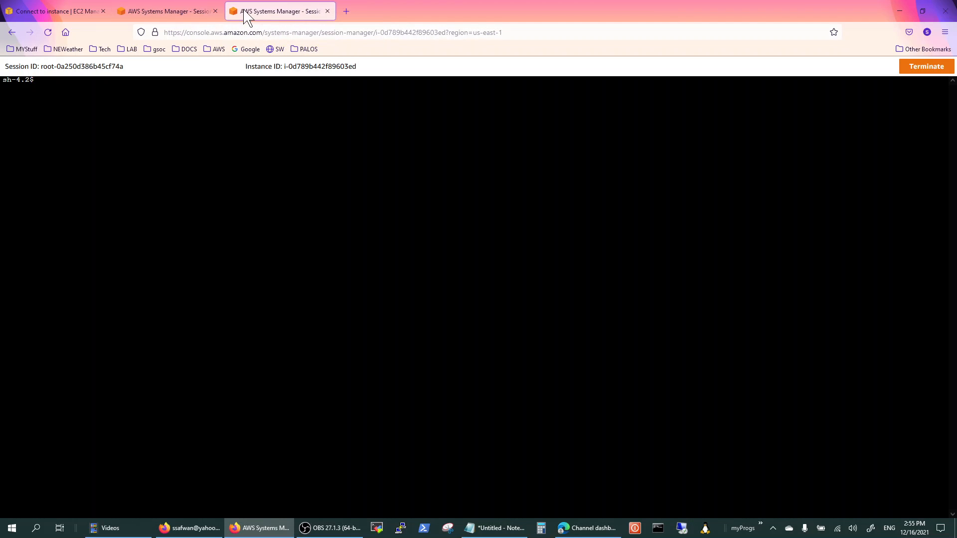
# Run ifconfig in the new vpc1-ec2 session, compare it with the earlier session, and close the new session.
pyautogui.click(170, 11)
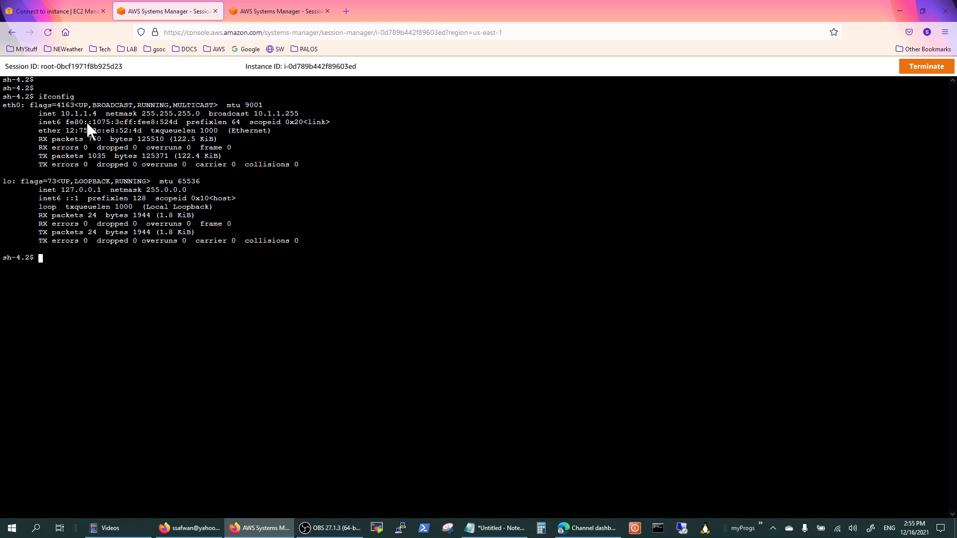
pyautogui.click(282, 13)
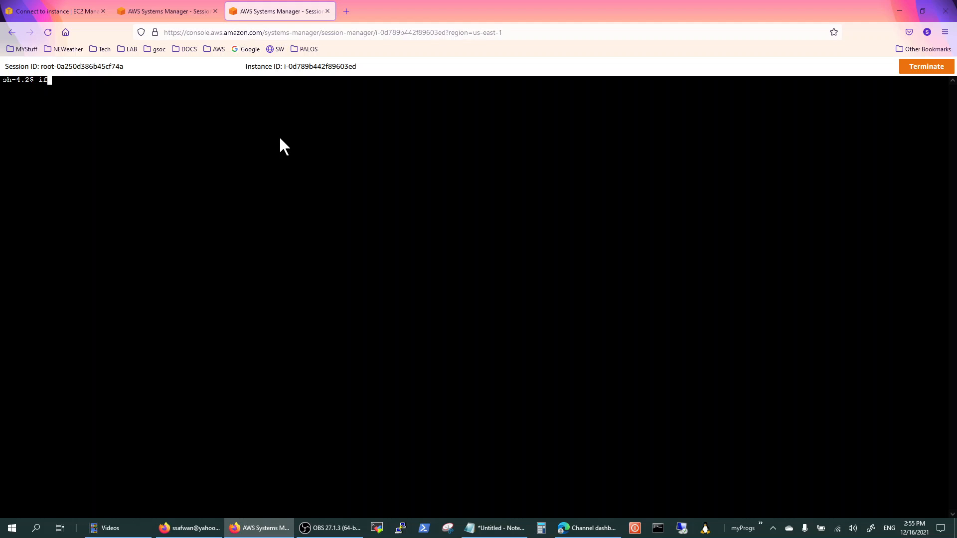
pyautogui.write('ifconfig')
pyautogui.press('Return')
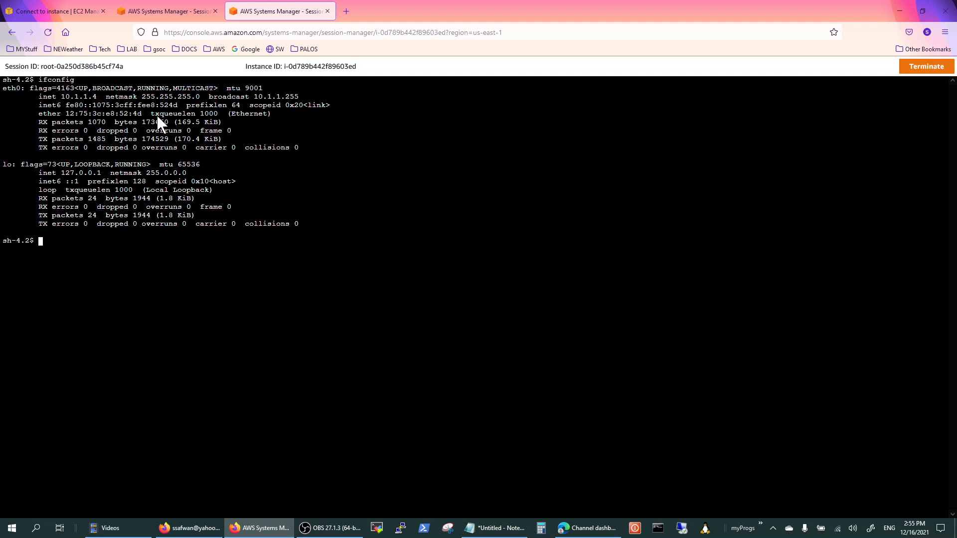
pyautogui.click(177, 15)
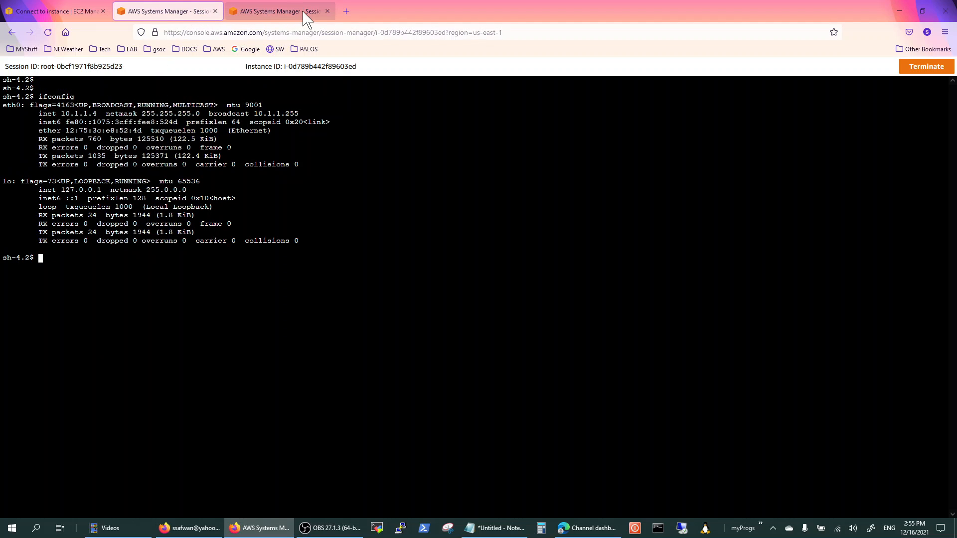
pyautogui.click(327, 11)
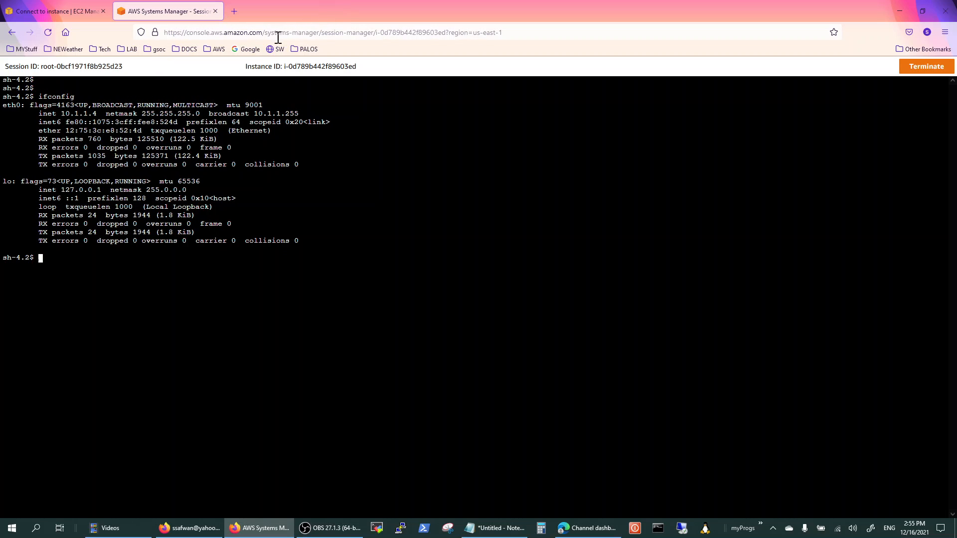
# Return to the instances list and try to connect to vpc2-ec2 through Session Manager.
pyautogui.click(30, 12)
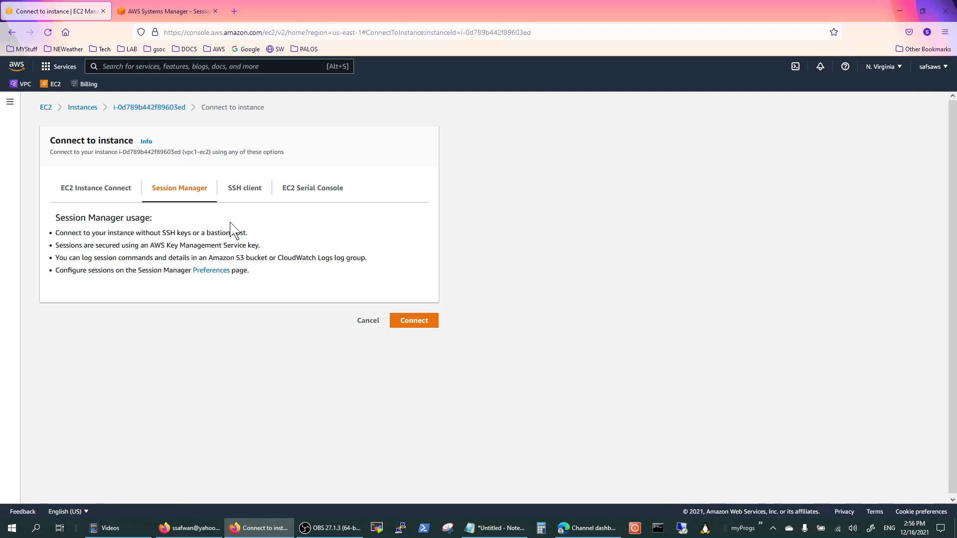
pyautogui.click(97, 110)
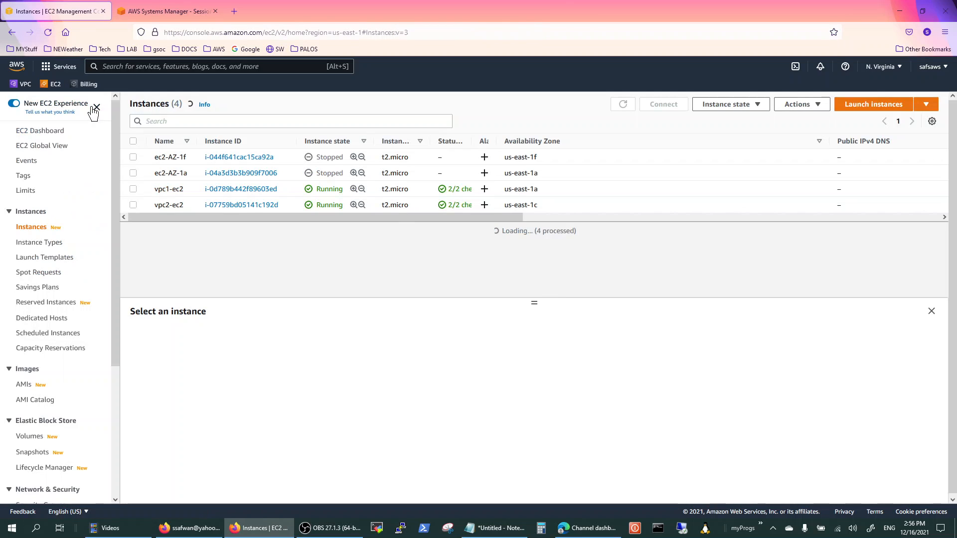
pyautogui.click(133, 206)
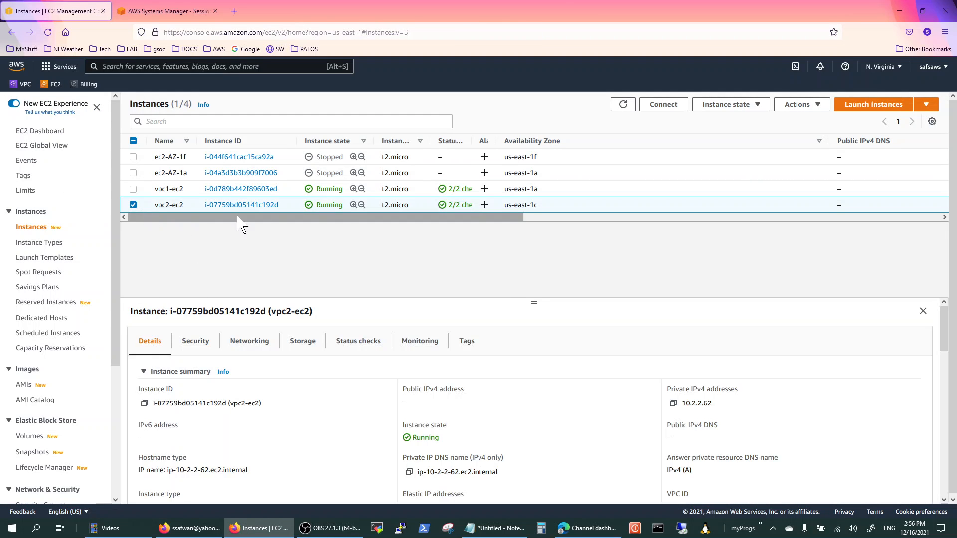
pyautogui.click(666, 107)
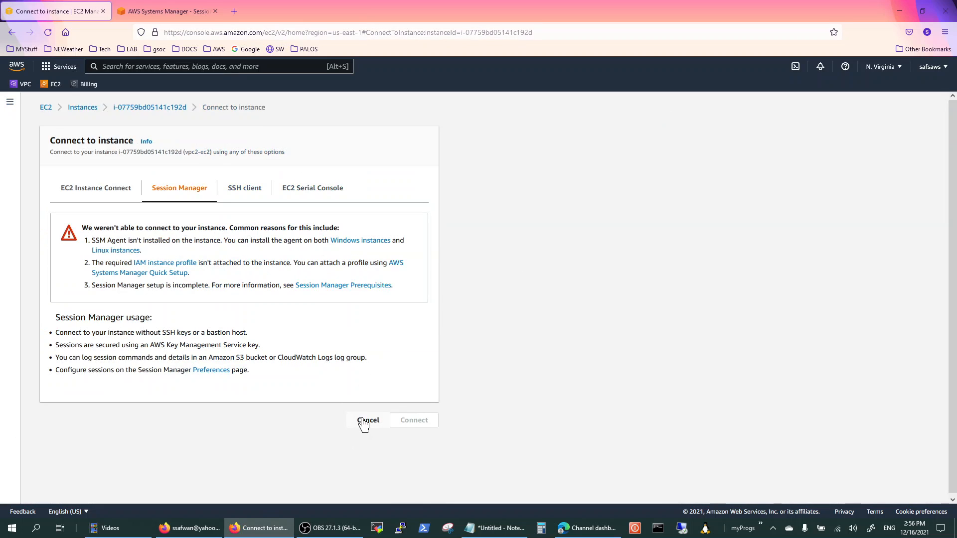
pyautogui.click(364, 421)
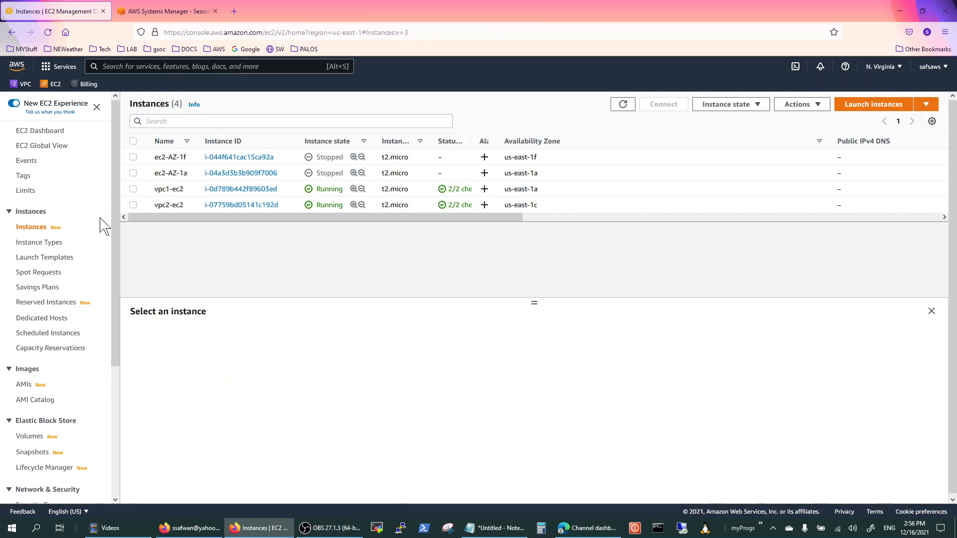
# Change vpc2-ec2's IAM role to No IAM Role and confirm detaching POLICY-for-AWS-WebConsole.
pyautogui.click(133, 205)
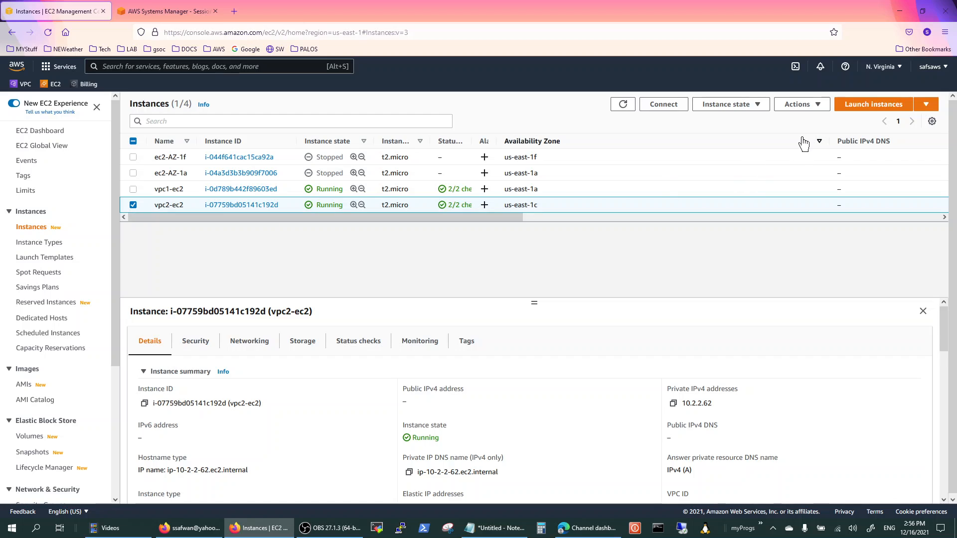
pyautogui.click(801, 106)
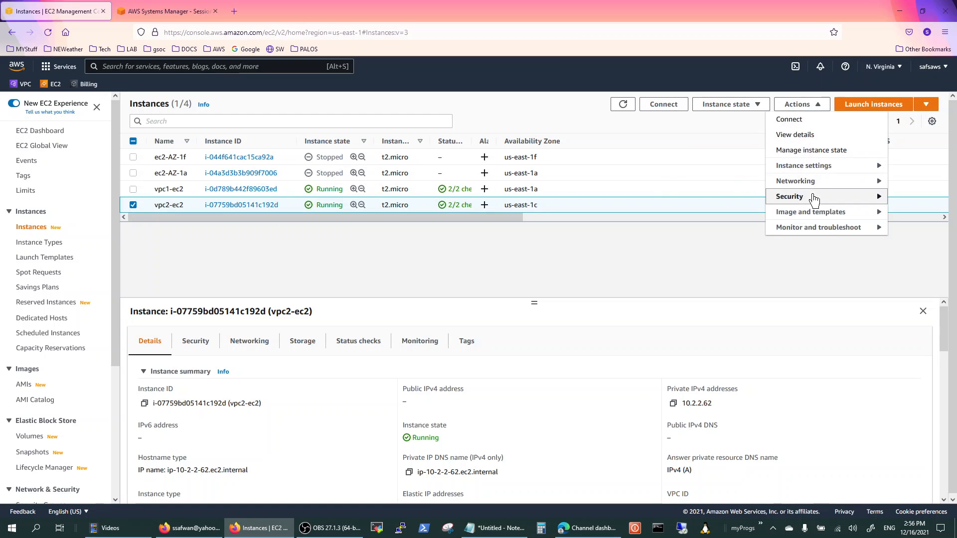
pyautogui.moveTo(811, 197)
pyautogui.click(699, 228)
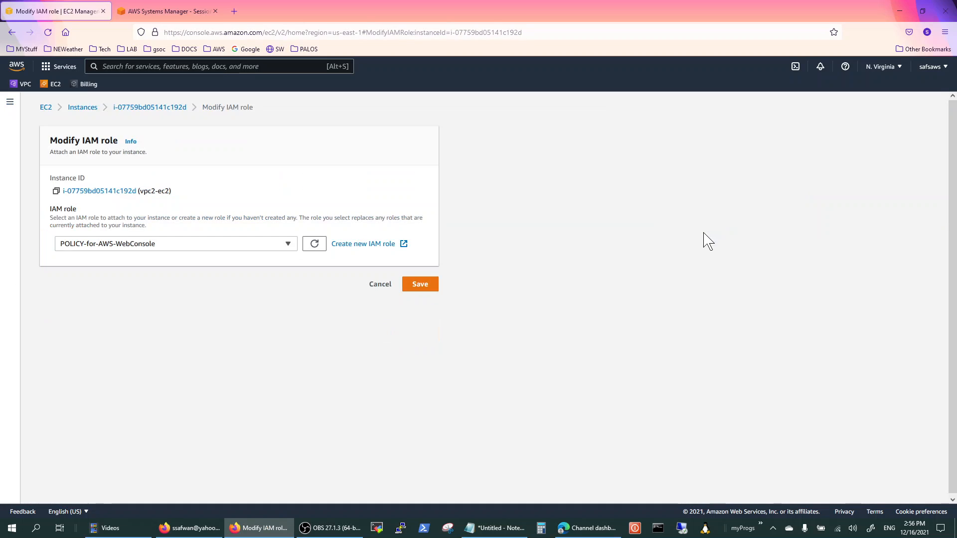
pyautogui.click(197, 248)
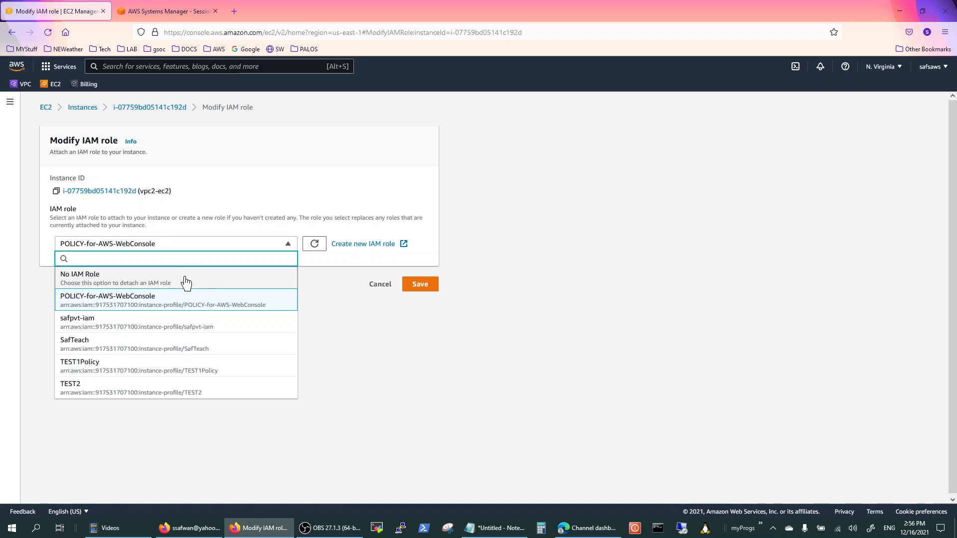
pyautogui.click(184, 278)
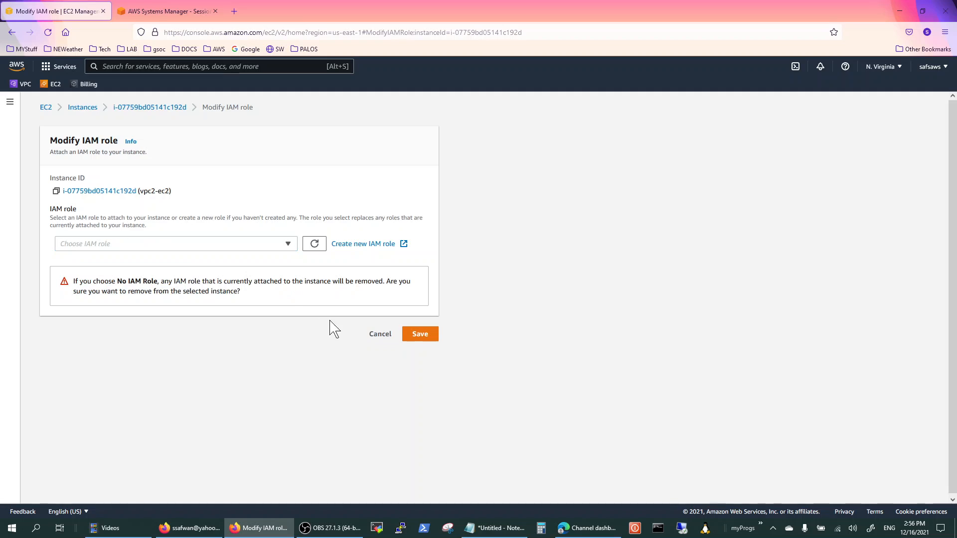
pyautogui.click(420, 334)
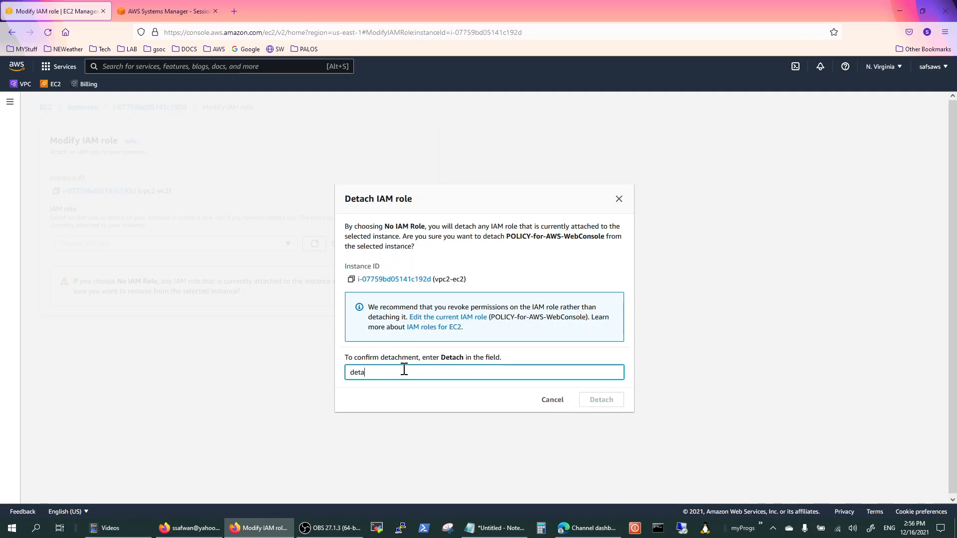
pyautogui.write('detach')
pyautogui.click(602, 401)
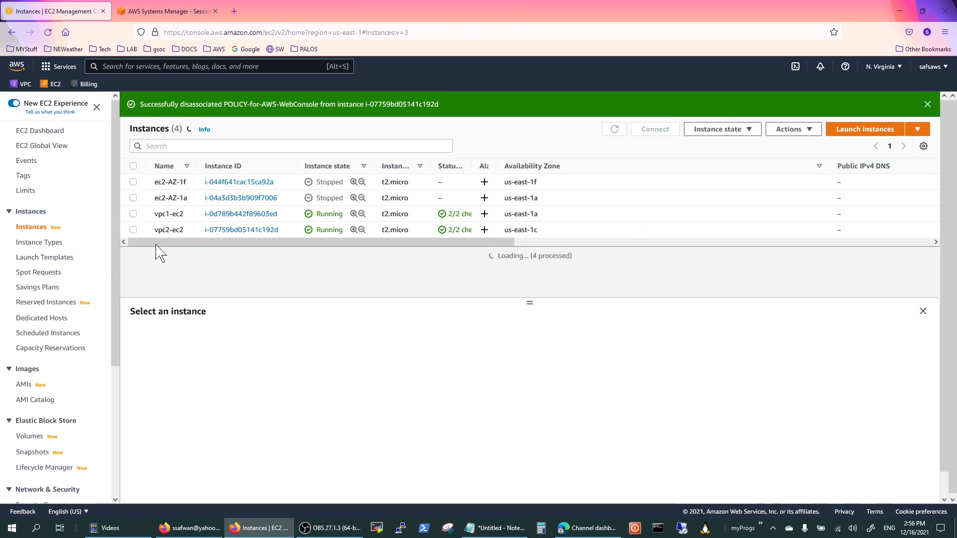
# Attach the IAM role POLICY-for-AWS-WebConsole to the vpc2-ec2 instance and save the change.
pyautogui.click(133, 230)
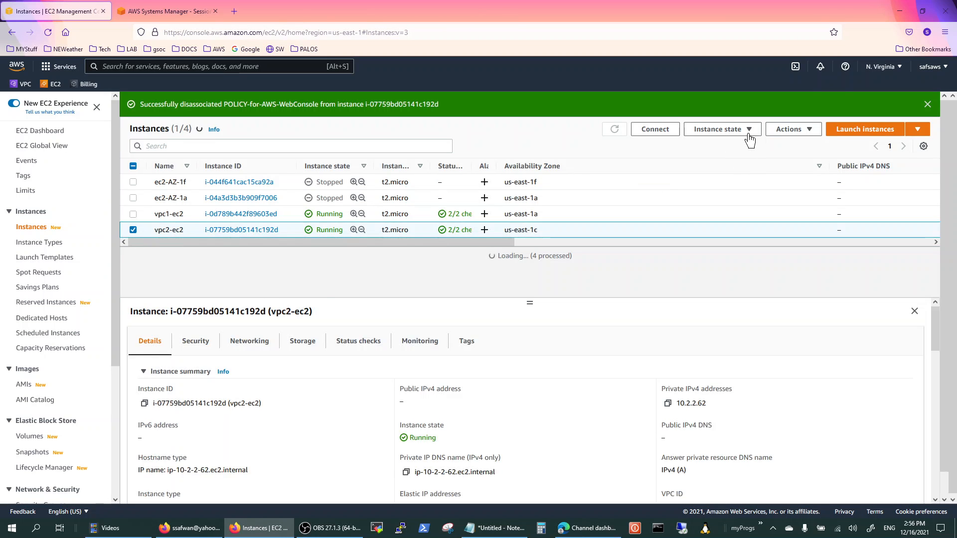
pyautogui.click(791, 129)
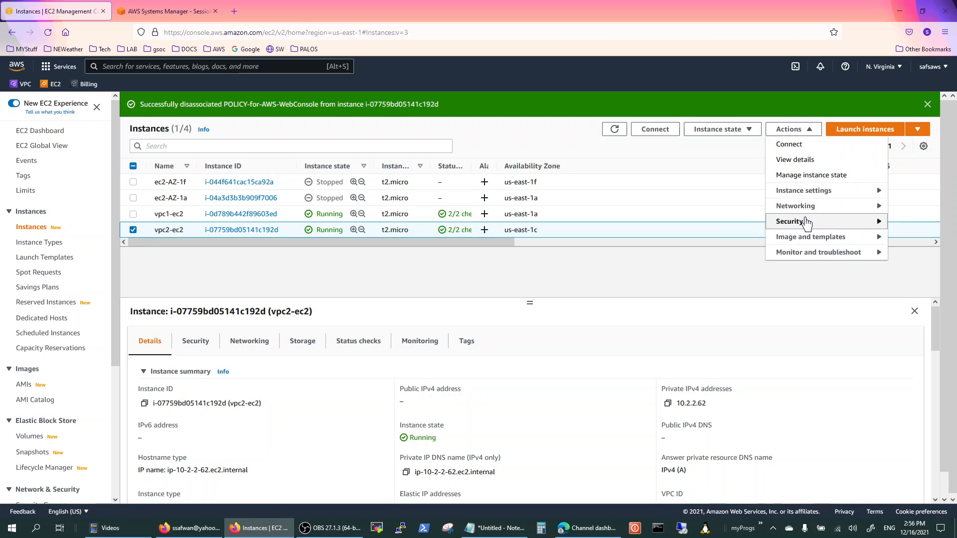
pyautogui.moveTo(796, 222)
pyautogui.click(713, 253)
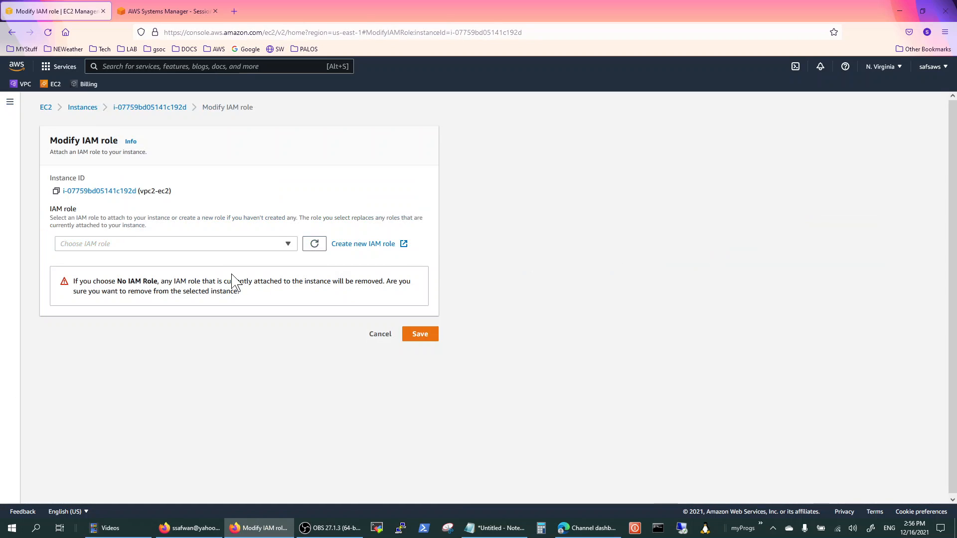
pyautogui.click(283, 246)
pyautogui.click(194, 302)
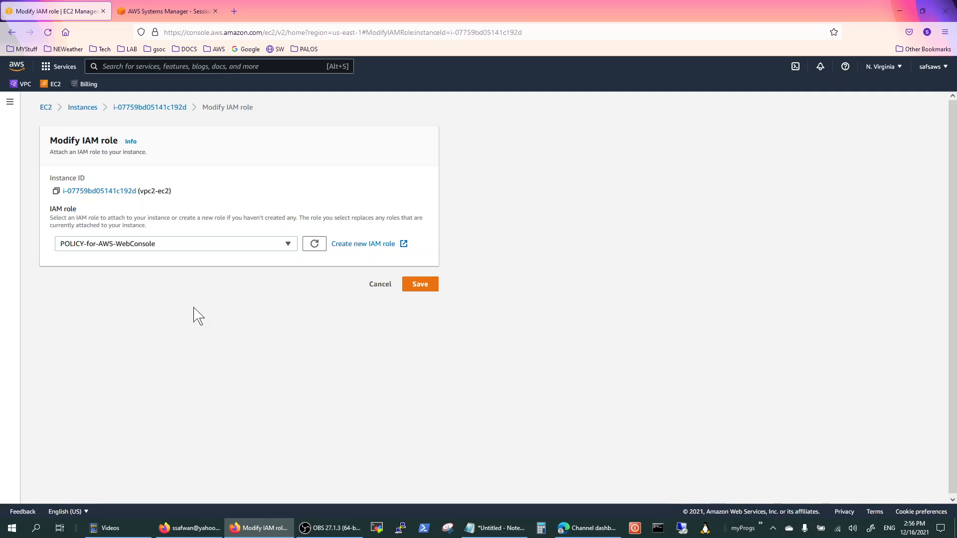
pyautogui.click(416, 285)
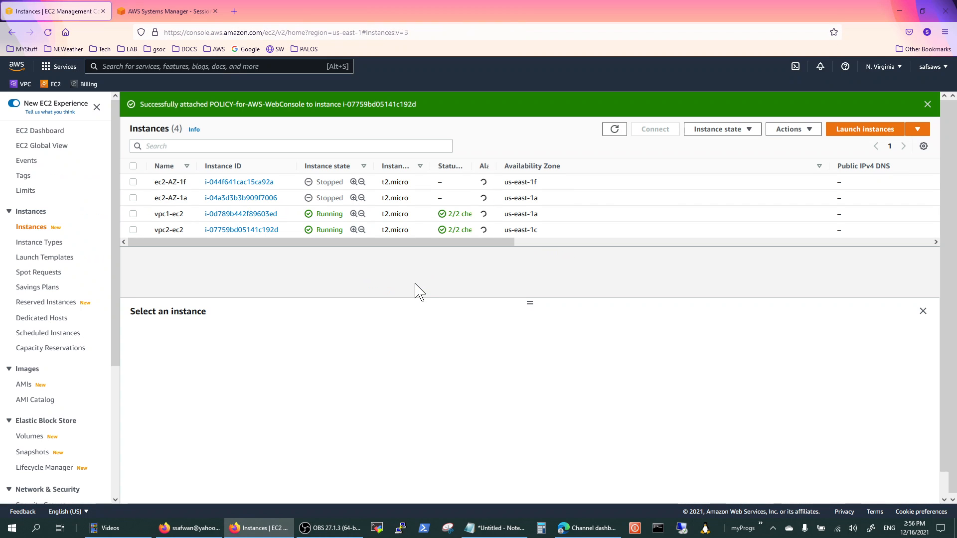
# Check whether vpc2-ec2 can be reached through Session Manager and return to the instances list.
pyautogui.click(133, 230)
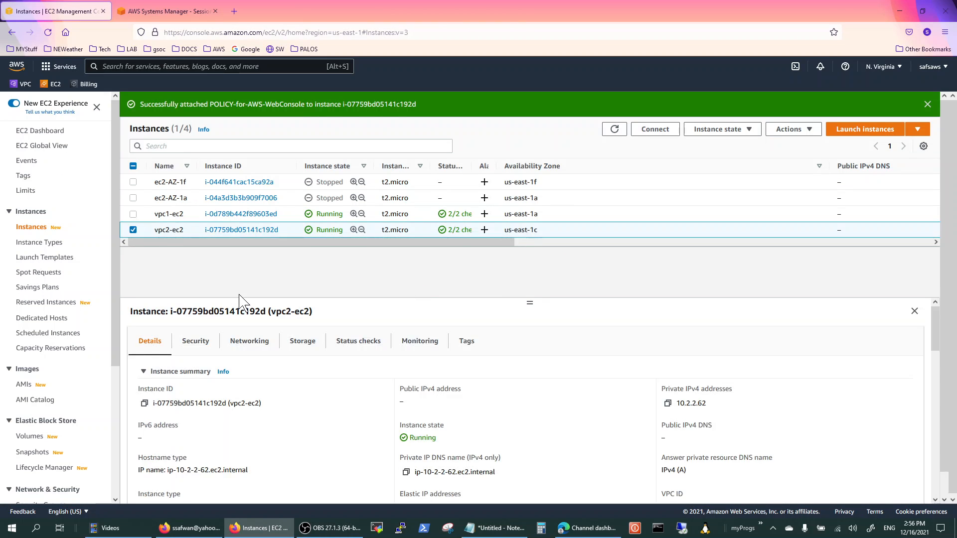
pyautogui.click(656, 130)
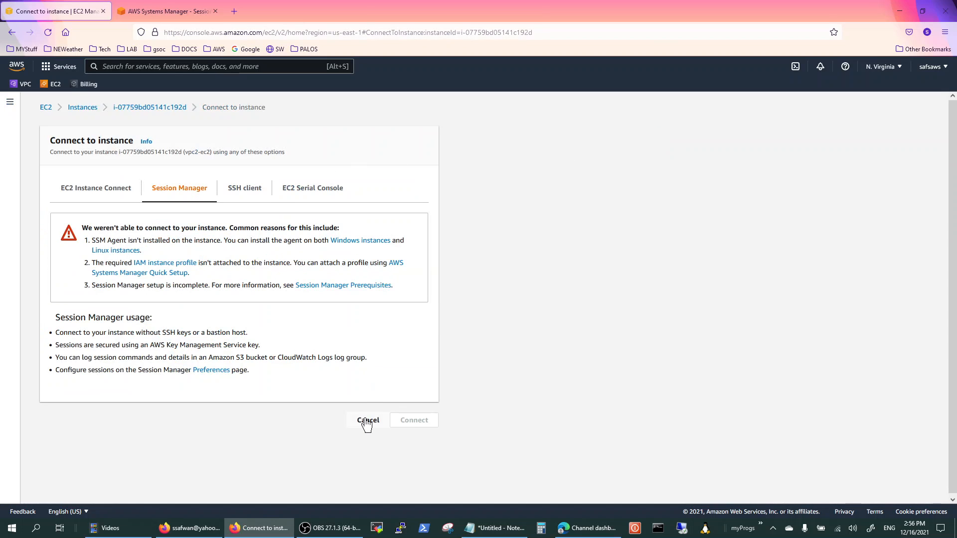
pyautogui.click(367, 421)
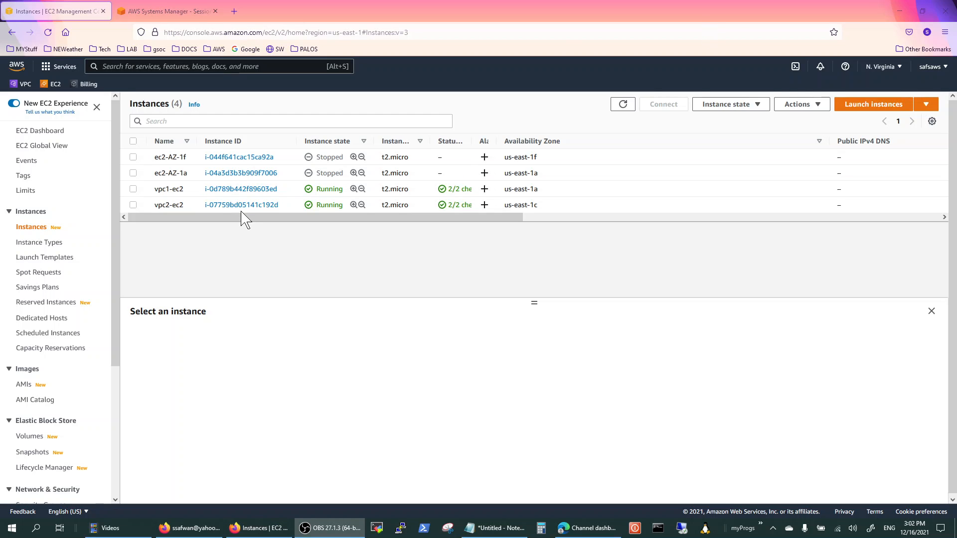
# Check vpc2-ec2's security details and connect to the instance through Session Manager.
pyautogui.click(133, 205)
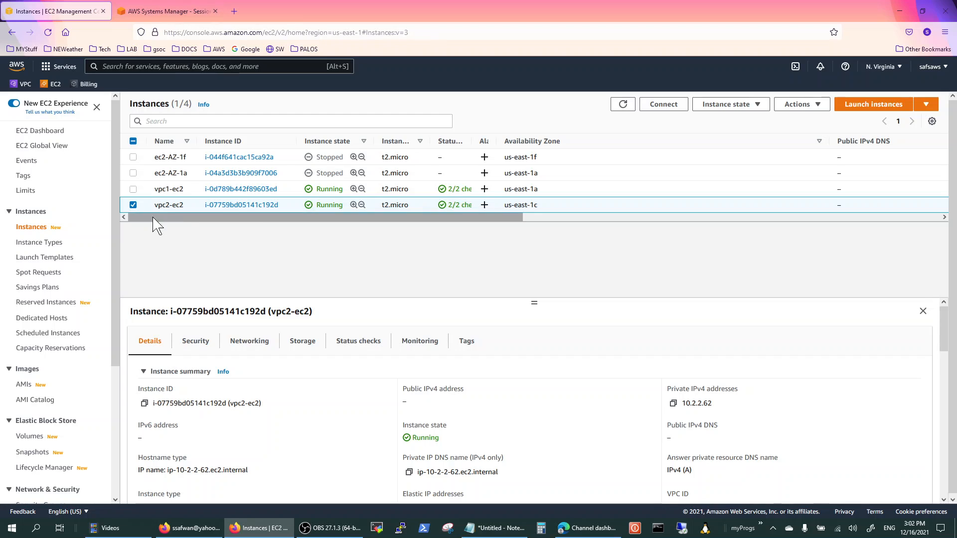
pyautogui.click(197, 342)
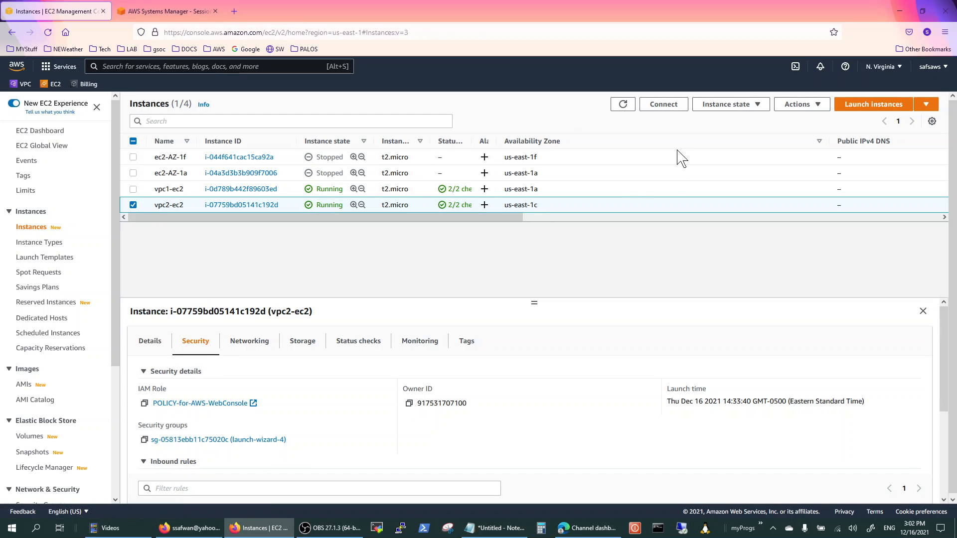
pyautogui.click(673, 104)
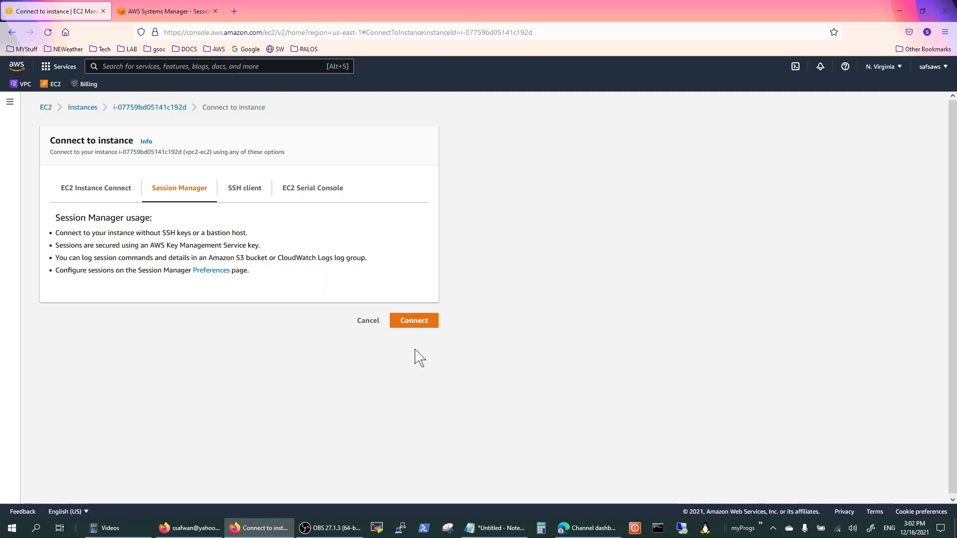
pyautogui.click(421, 322)
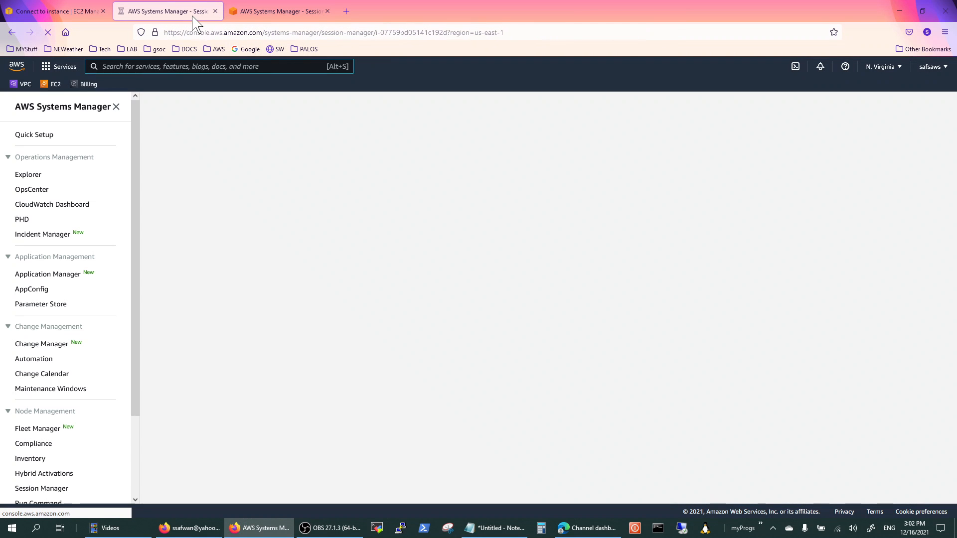
# Place the vpc1-ec2 session ahead of the vpc2-ec2 session and run ifconfig in both.
pyautogui.moveTo(256, 22); pyautogui.dragTo(178, 19)
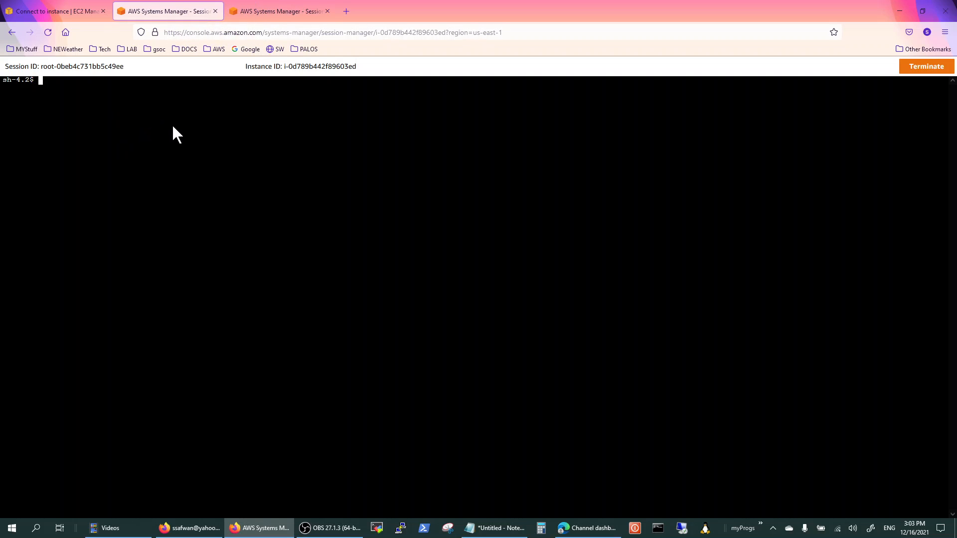
pyautogui.write('ifconfig')
pyautogui.press('Return')
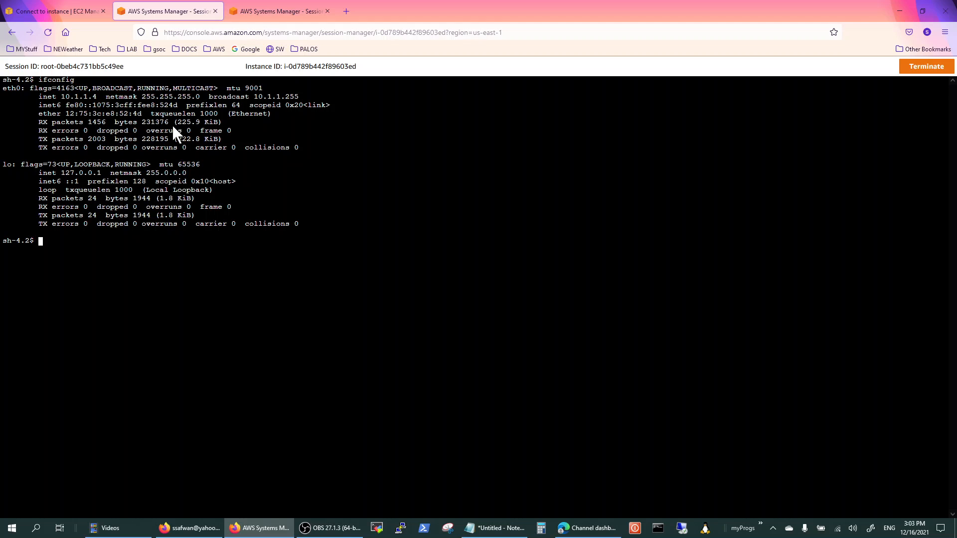
pyautogui.click(291, 15)
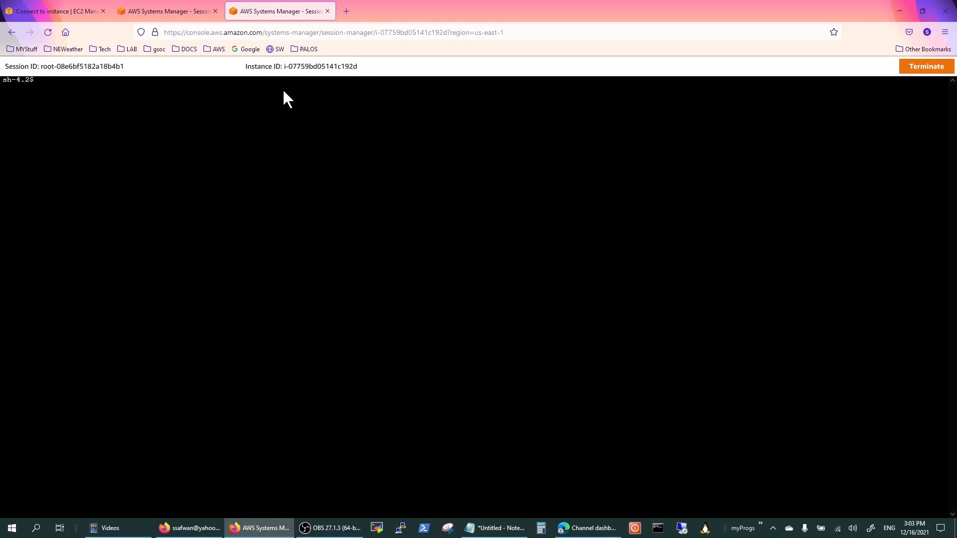
pyautogui.write('ifconfig')
pyautogui.press('Return')
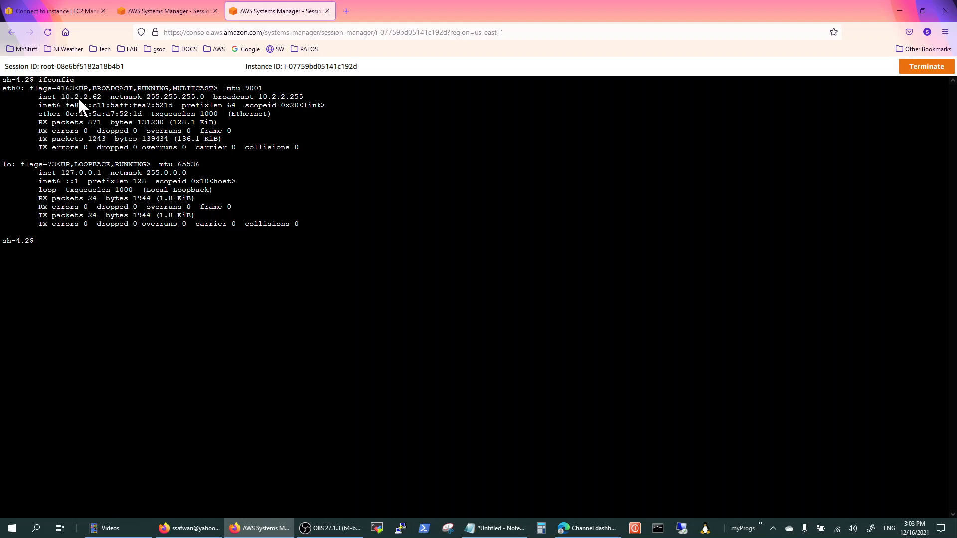
# Ping 10.1.1.4 from the vpc1-ec2 session and stop the ping.
pyautogui.click(167, 13)
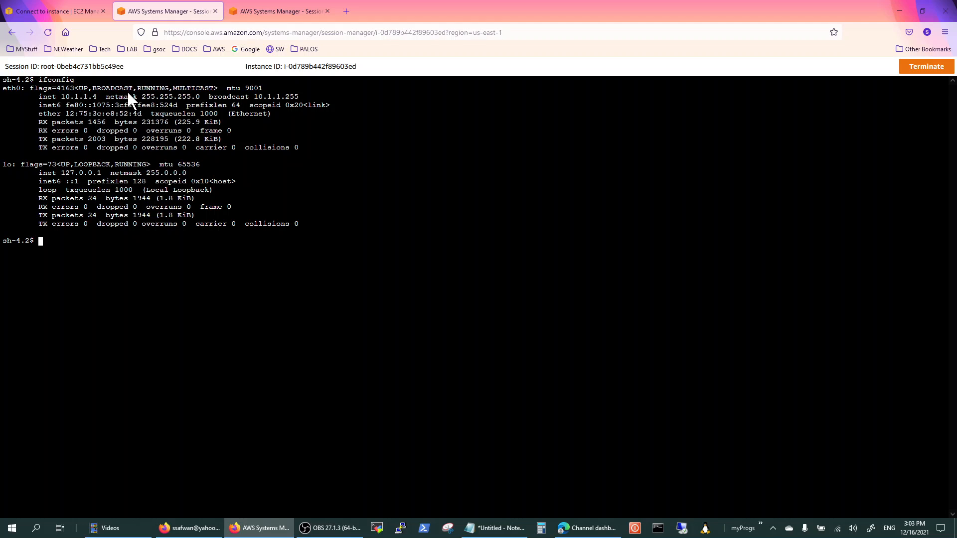
pyautogui.write('ping ')
pyautogui.write('10.1.1.')
pyautogui.write('4')
pyautogui.press('Return')
pyautogui.hotkey('ctrl', 'c')
# Ping vpc2-ec2 at 10.2.2.62 from the vpc1-ec2 session, check the vpc2-ec2 session, and stop the ping.
pyautogui.press('Up')
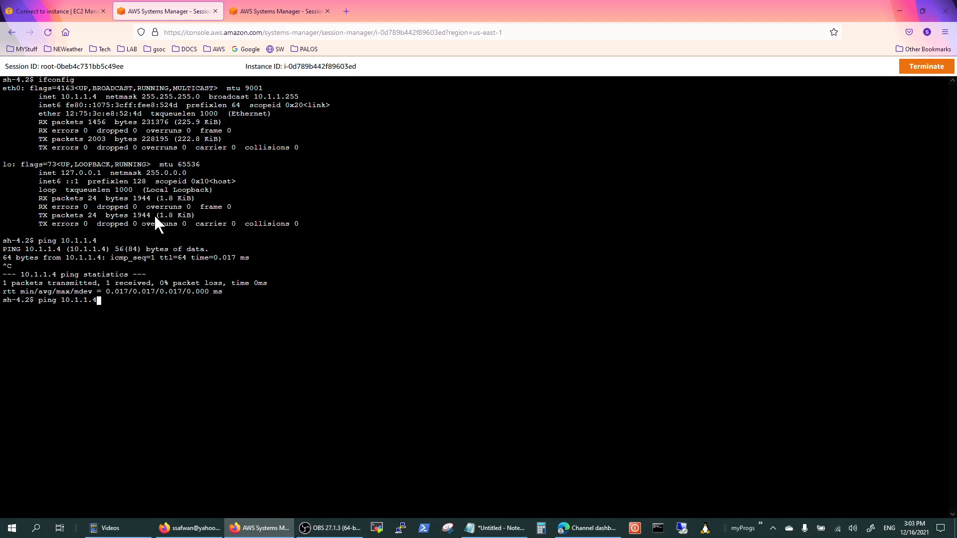
pyautogui.press('BackSpace')
pyautogui.press('BackSpace')
pyautogui.press('BackSpace')
pyautogui.press('BackSpace')
pyautogui.press('BackSpace')
pyautogui.write('2.2.62')
pyautogui.press('Return')
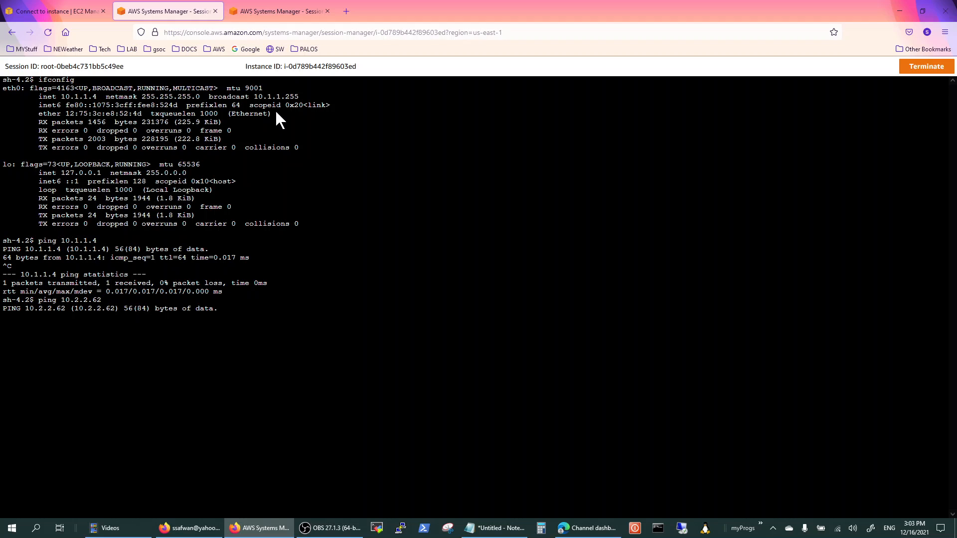
pyautogui.click(286, 12)
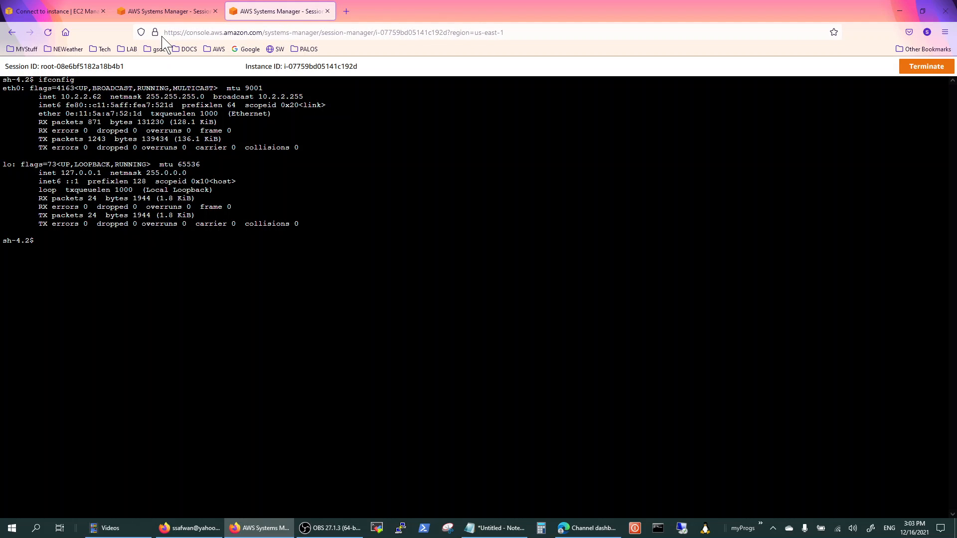
pyautogui.click(167, 12)
pyautogui.hotkey('ctrl', 'c')
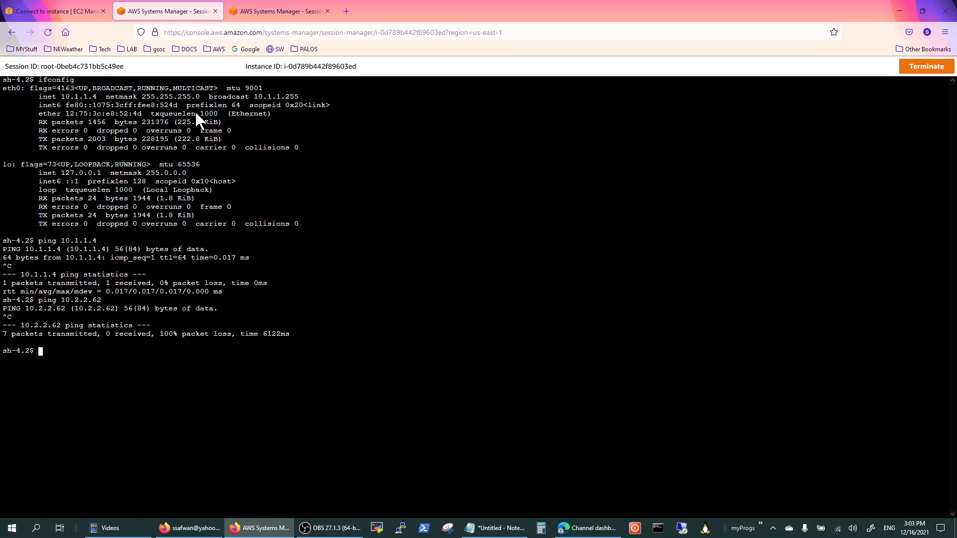
# Return to the instances list and open vpc1-ec2's security group launch-wizard-3 from its security details.
pyautogui.click(55, 11)
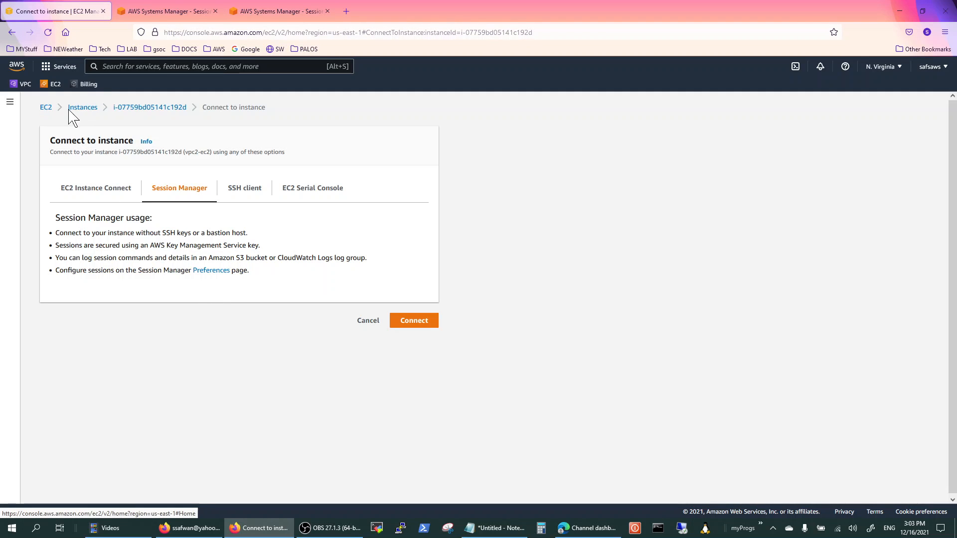
pyautogui.click(80, 108)
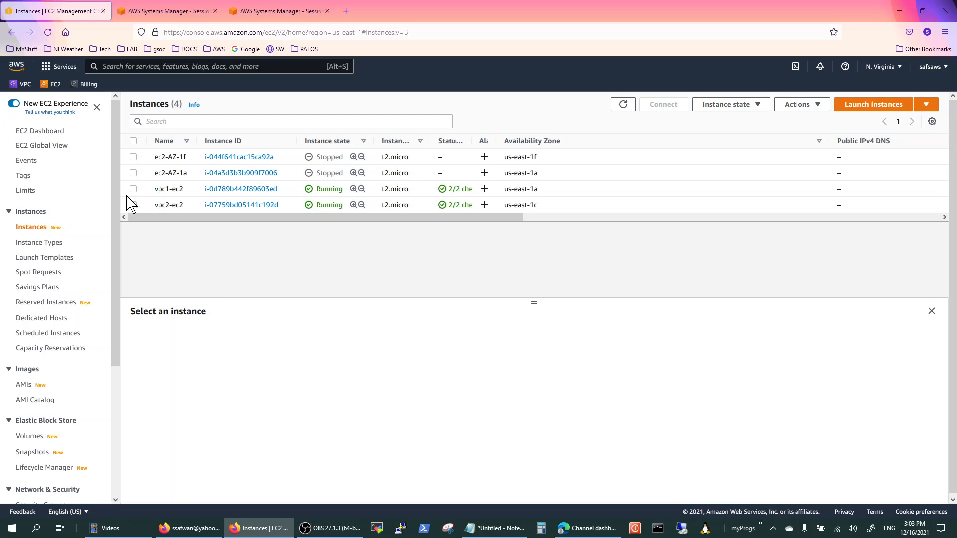
pyautogui.click(134, 189)
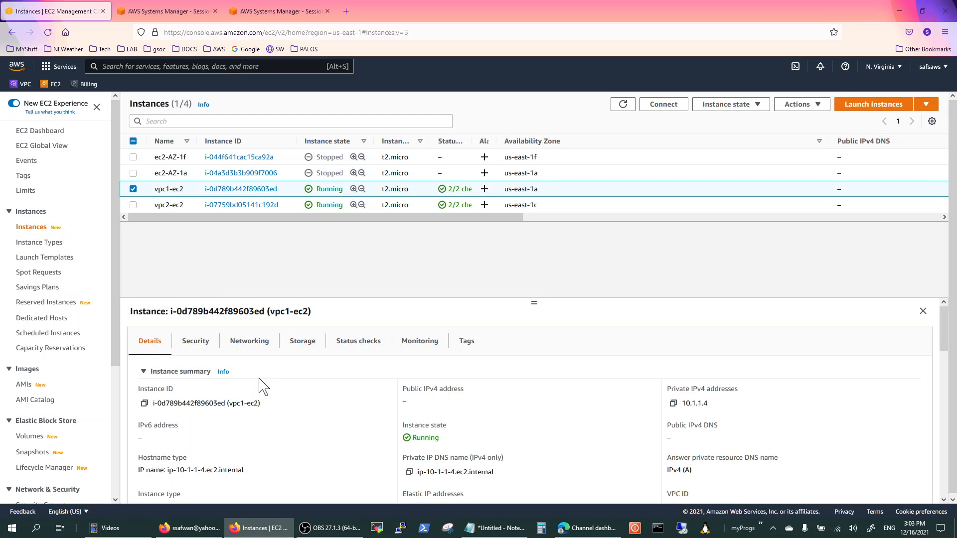
pyautogui.click(195, 341)
pyautogui.scroll(-1, 286, 430)
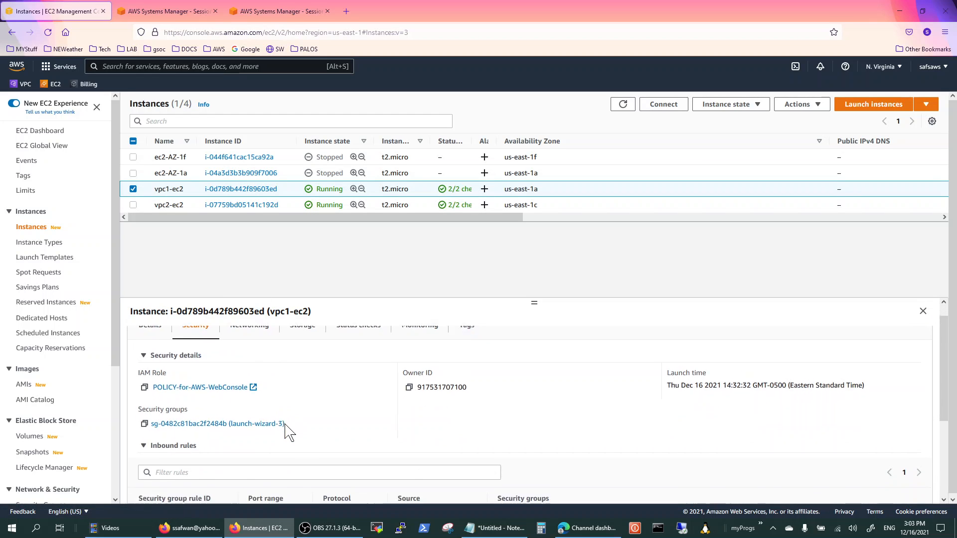
pyautogui.scroll(-1, 289, 432)
pyautogui.click(239, 391)
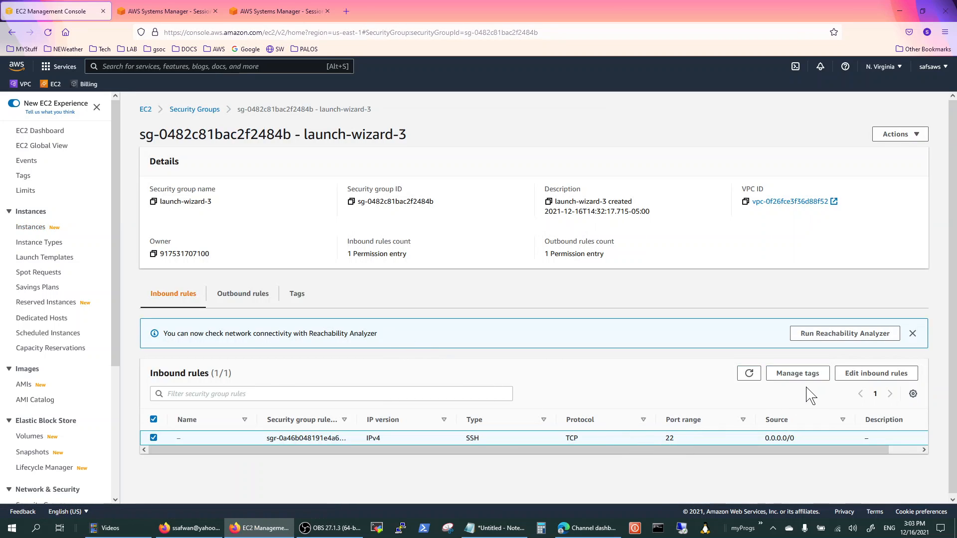
# Add an inbound rule to launch-wizard-3 allowing All ICMP - IPv4 from 0.0.0.0/0 and save the rules.
pyautogui.click(880, 375)
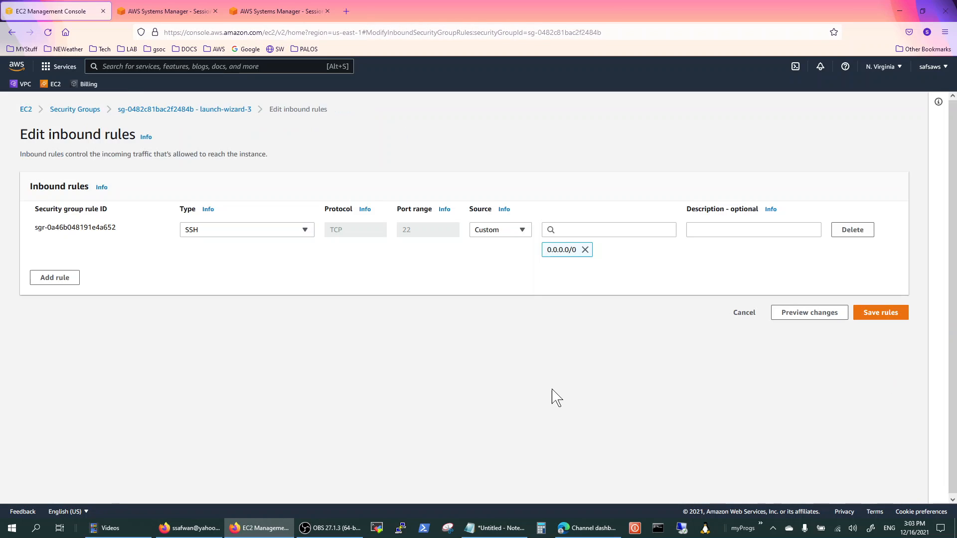
pyautogui.click(72, 280)
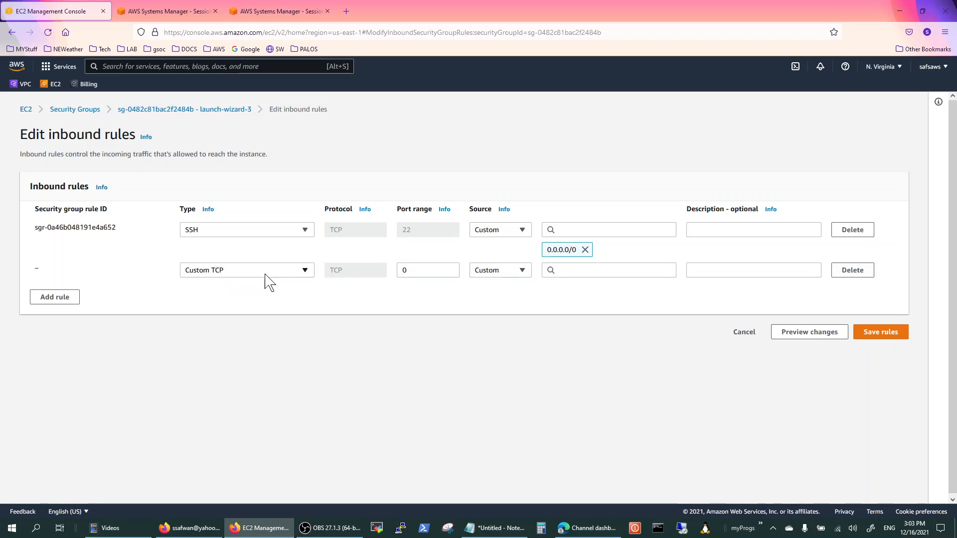
pyautogui.click(284, 271)
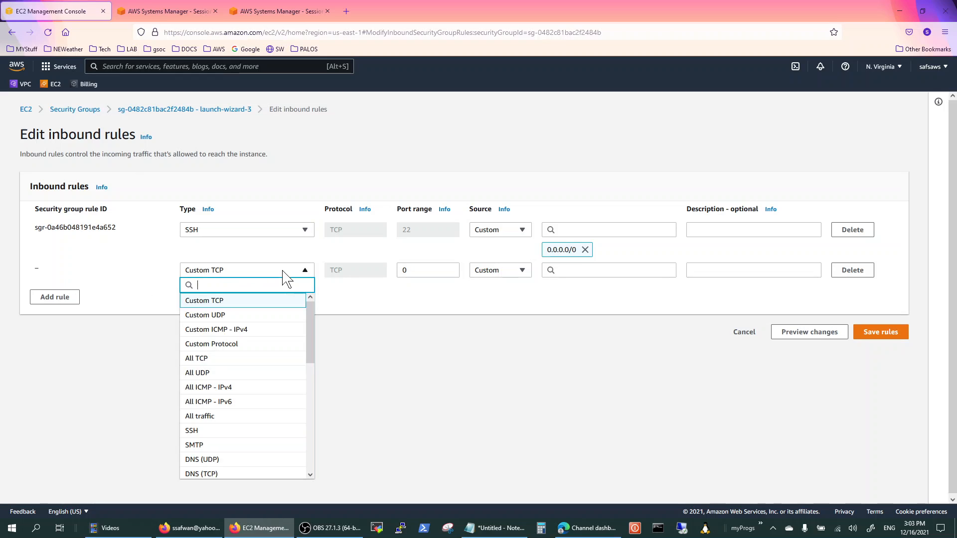
pyautogui.click(253, 389)
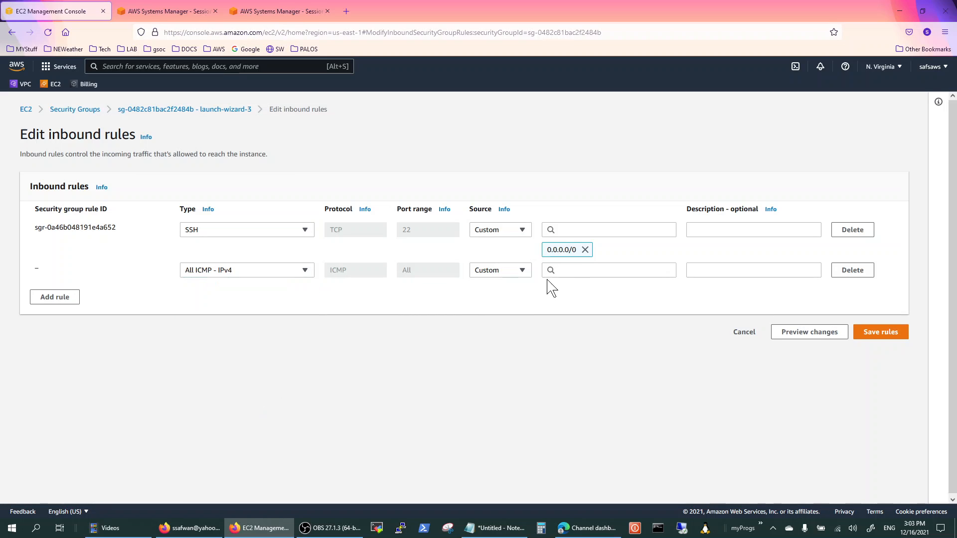
pyautogui.click(582, 270)
pyautogui.click(583, 310)
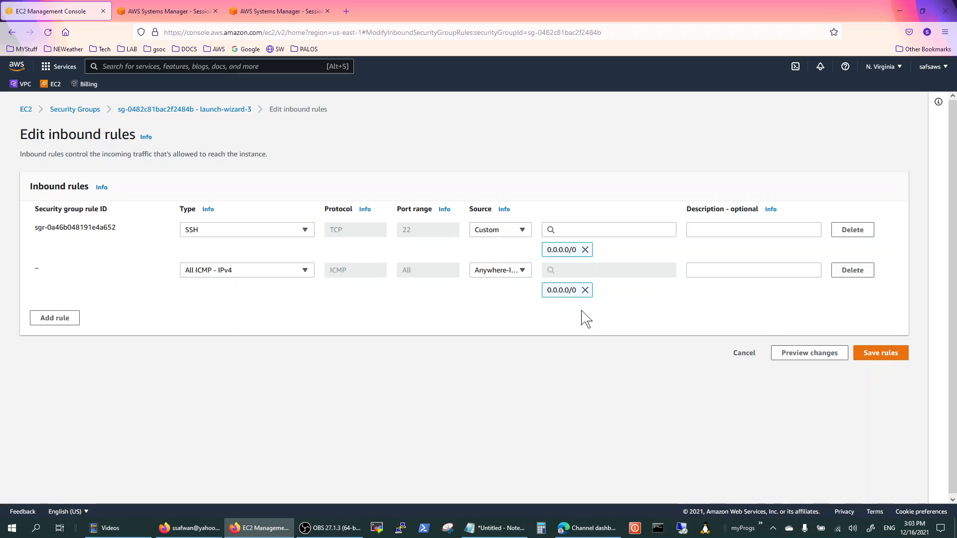
pyautogui.click(860, 354)
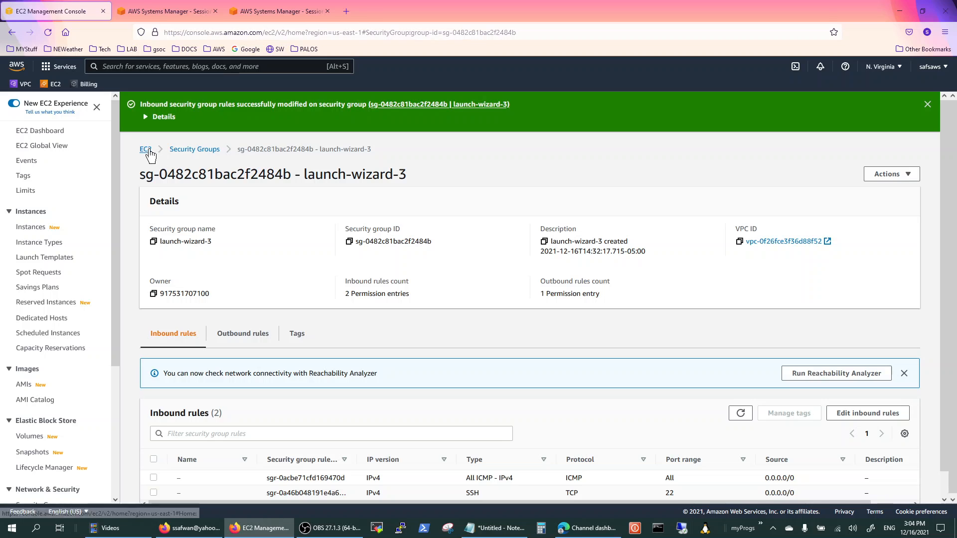
# Return to the running instances list and open vpc2-ec2's security group launch-wizard-4 from its security details.
pyautogui.click(146, 149)
pyautogui.click(182, 171)
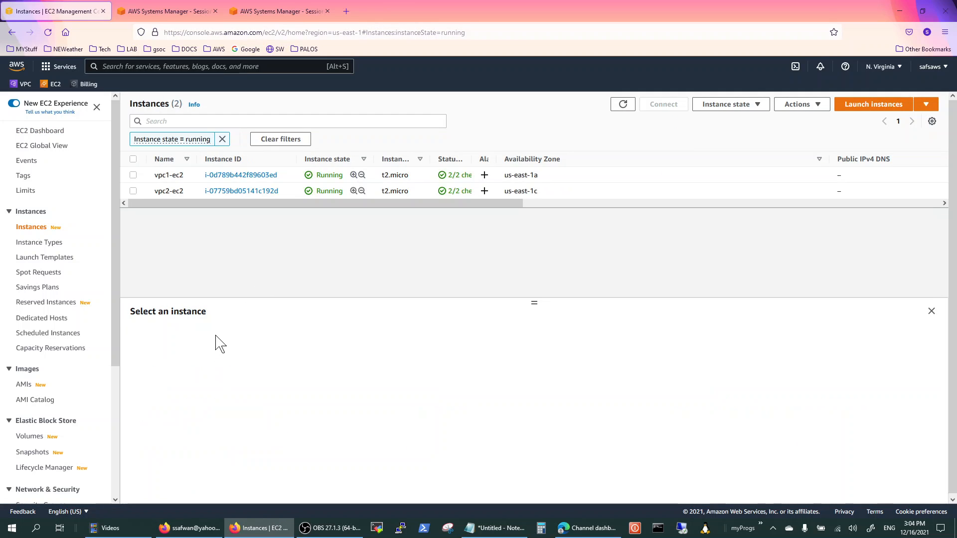
pyautogui.click(133, 192)
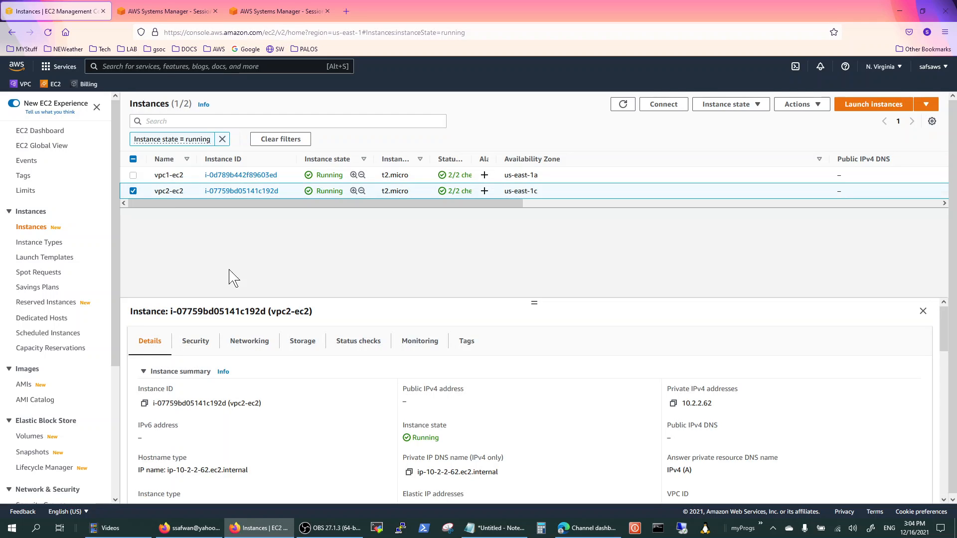
pyautogui.click(201, 348)
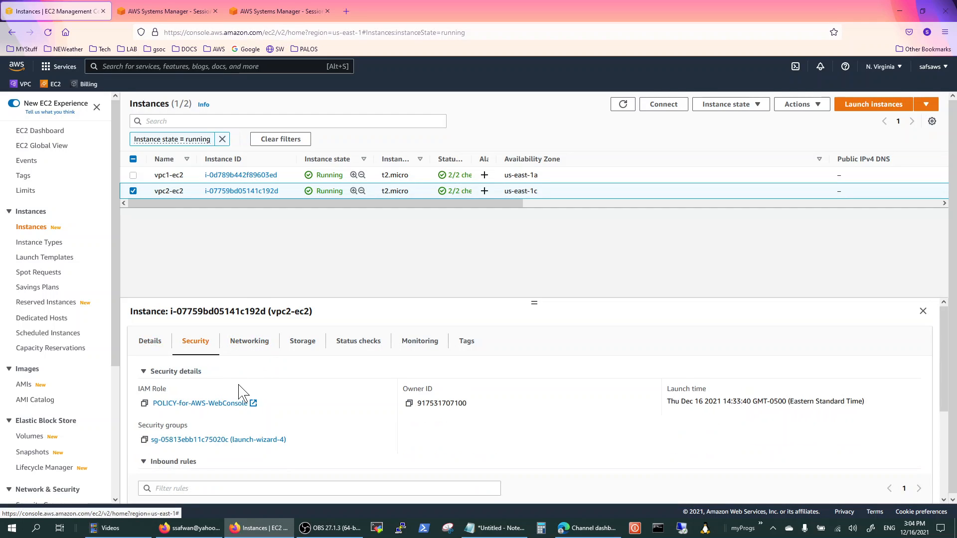
pyautogui.click(218, 441)
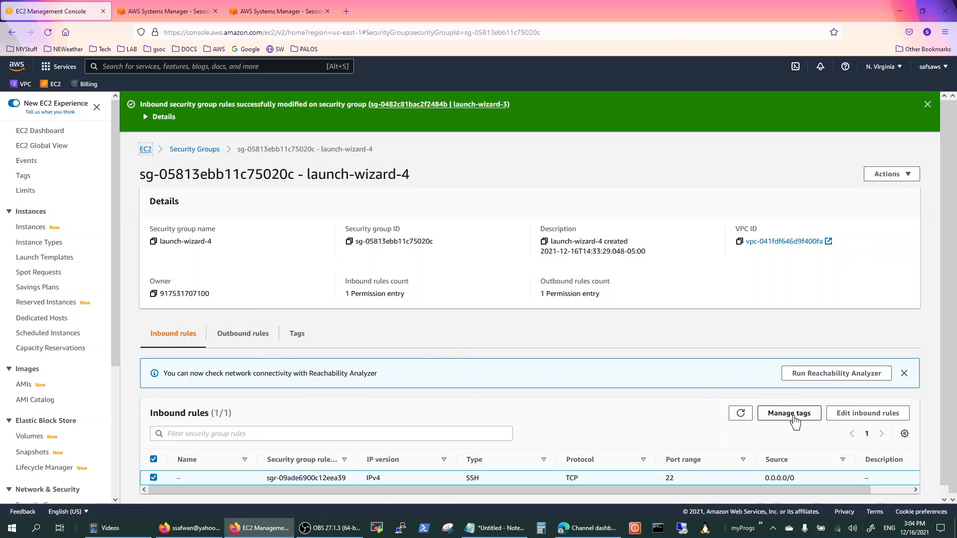
# Add an inbound rule to launch-wizard-4 allowing All ICMP - IPv4 from 0.0.0.0/0 and save the rules.
pyautogui.click(873, 416)
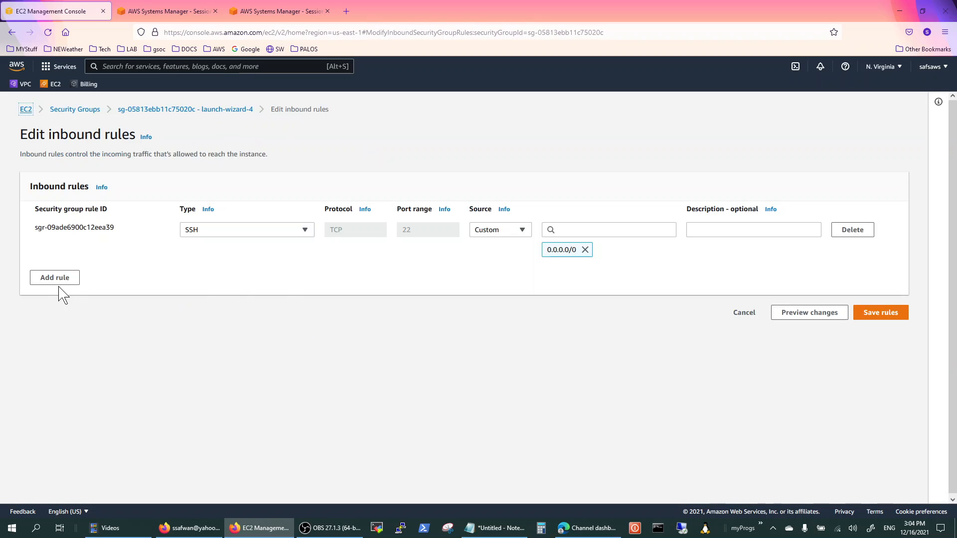
pyautogui.click(60, 282)
pyautogui.click(265, 283)
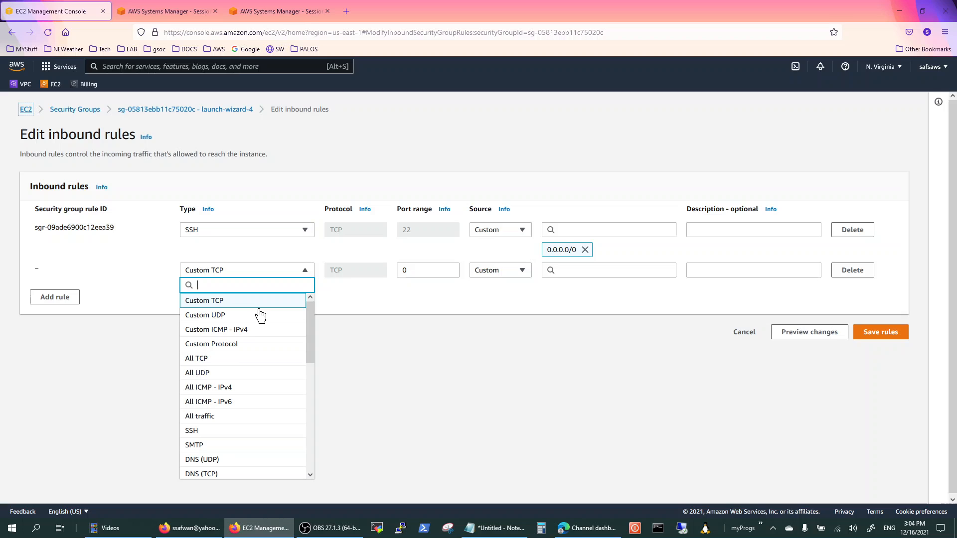
pyautogui.click(251, 390)
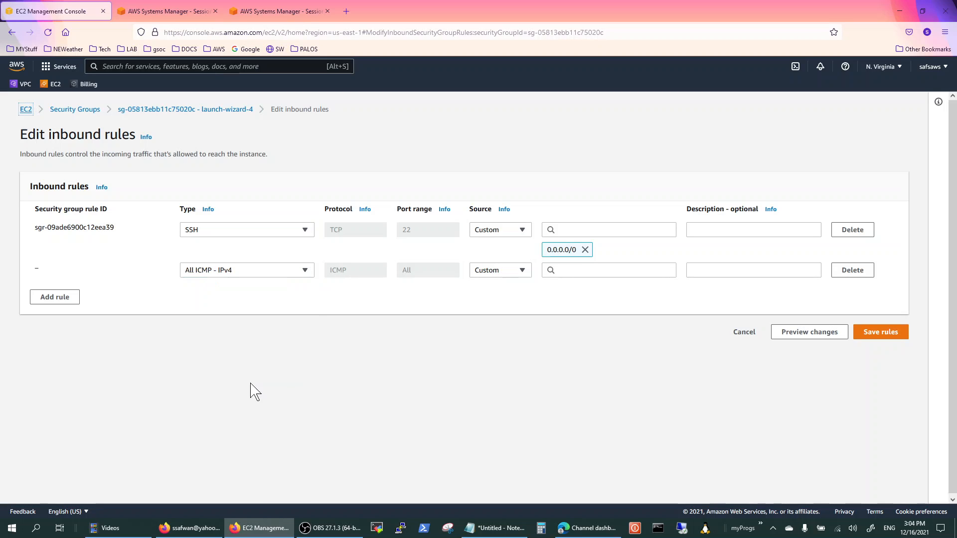
pyautogui.click(559, 270)
pyautogui.click(572, 306)
pyautogui.click(873, 353)
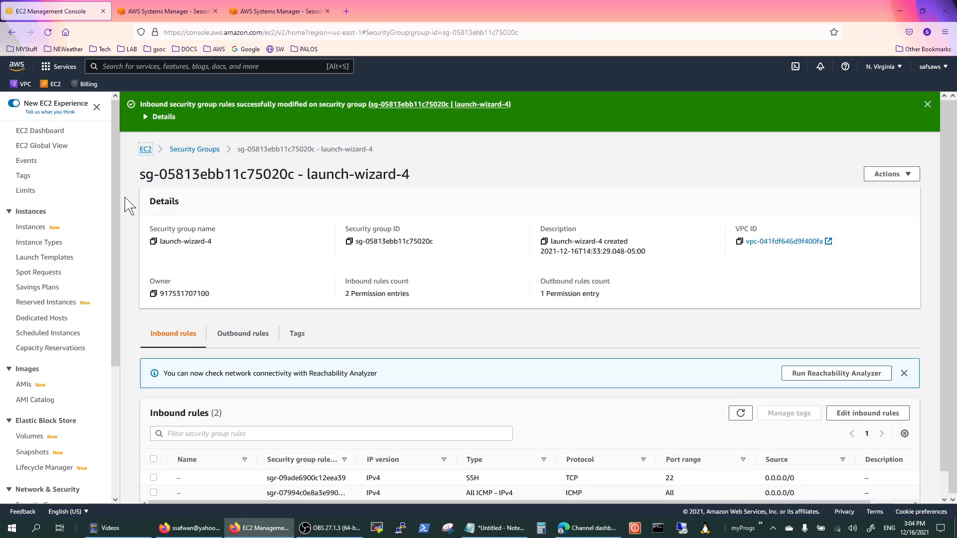
# Repeat the ping to 10.2.2.62 from the vpc1-ec2 session, consult the Notepad plan meanwhile, and stop the ping.
pyautogui.click(170, 18)
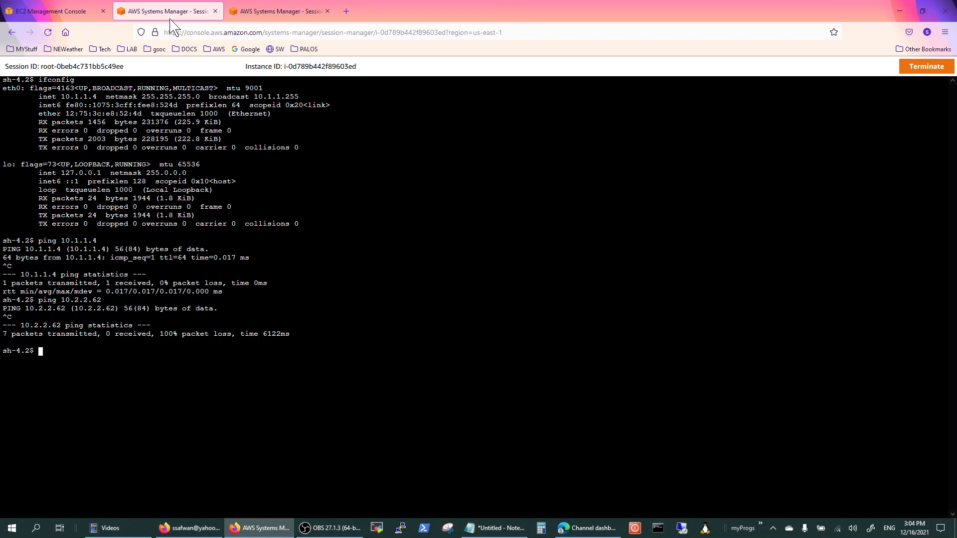
pyautogui.press('Up')
pyautogui.press('Return')
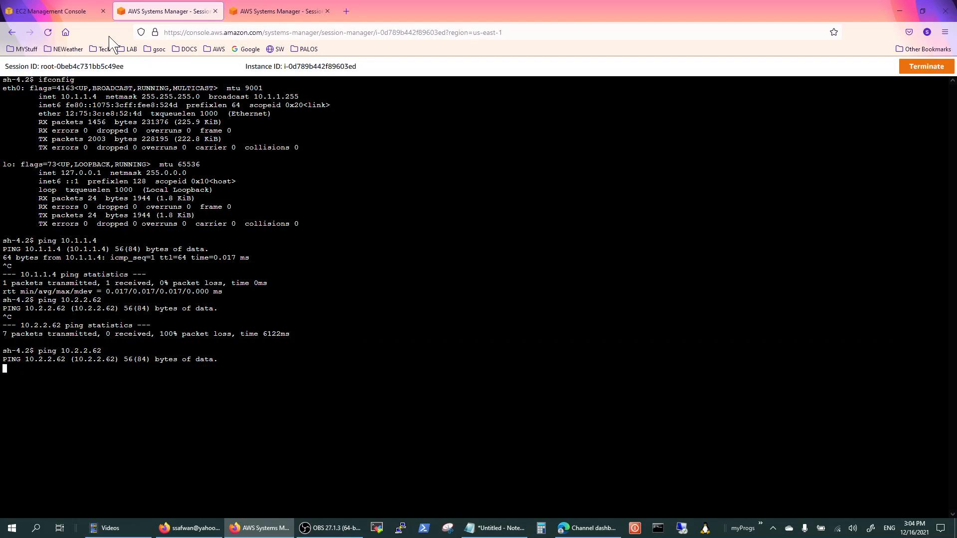
pyautogui.click(495, 528)
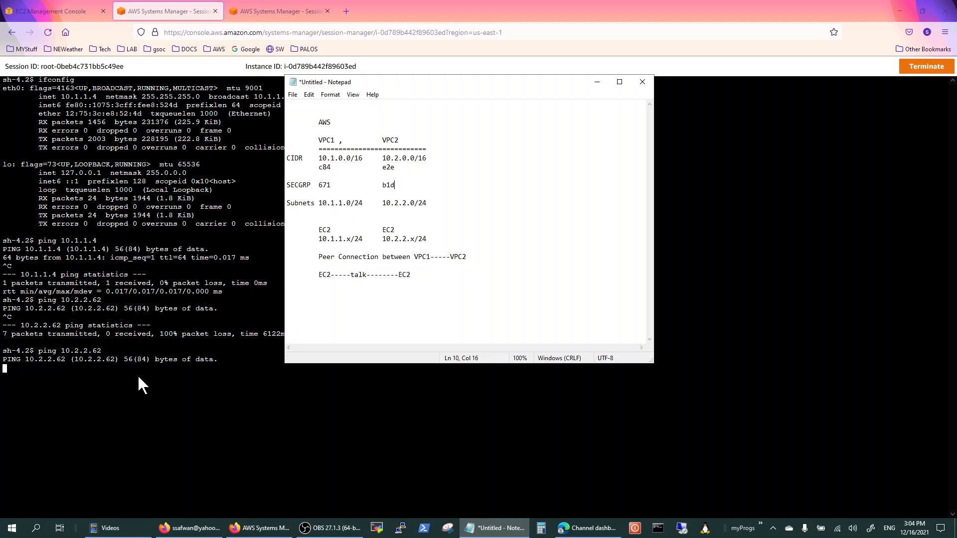
pyautogui.click(217, 316)
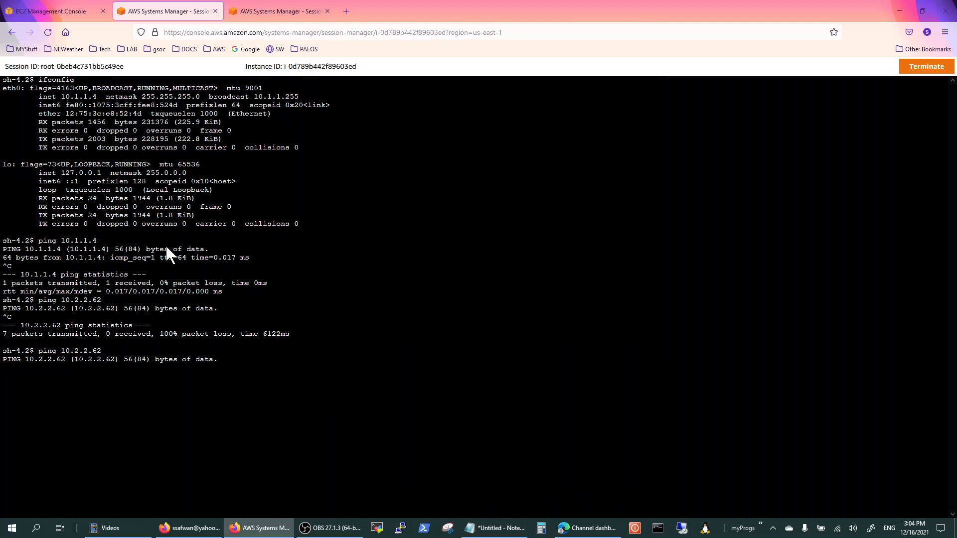
pyautogui.hotkey('ctrl', 'c')
# Return to the AWS management console and open the VPC dashboard.
pyautogui.click(60, 11)
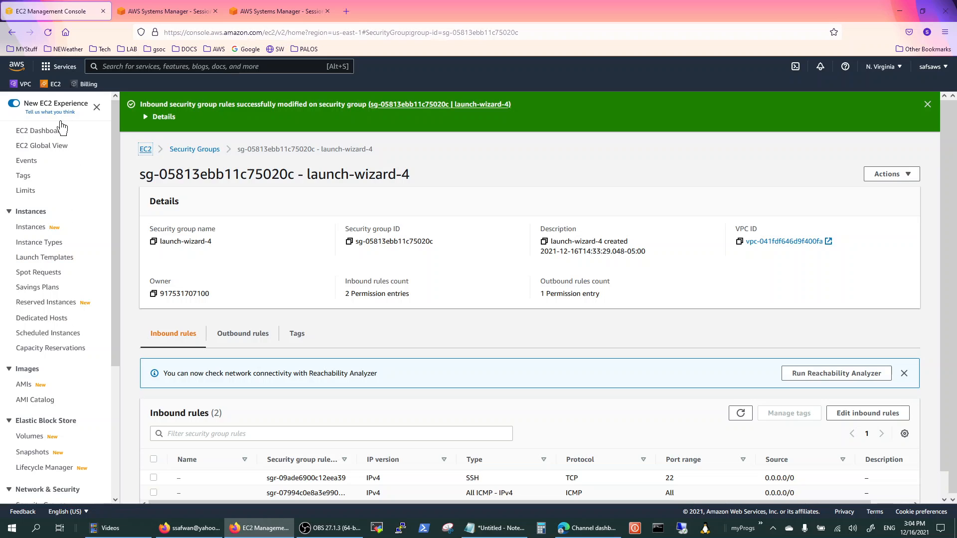
pyautogui.click(24, 84)
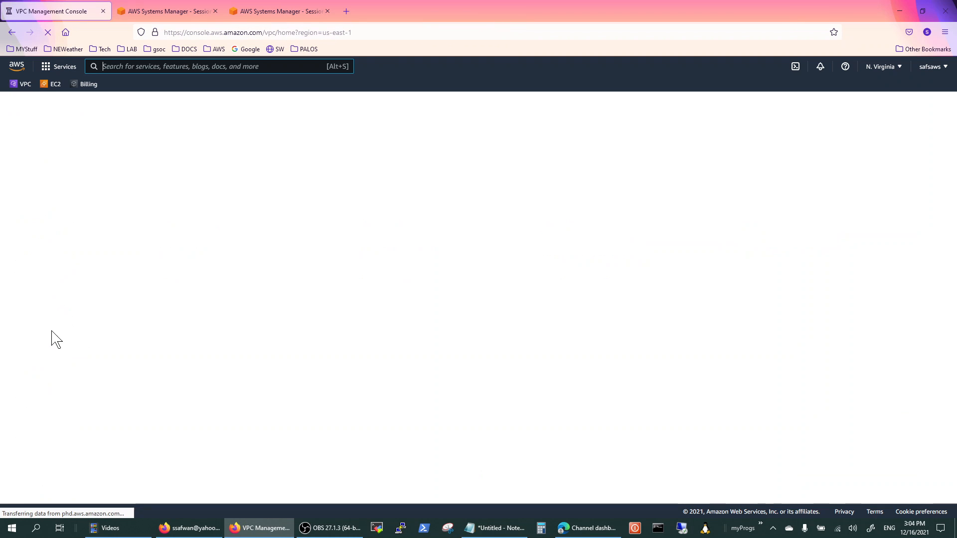
pyautogui.click(48, 335)
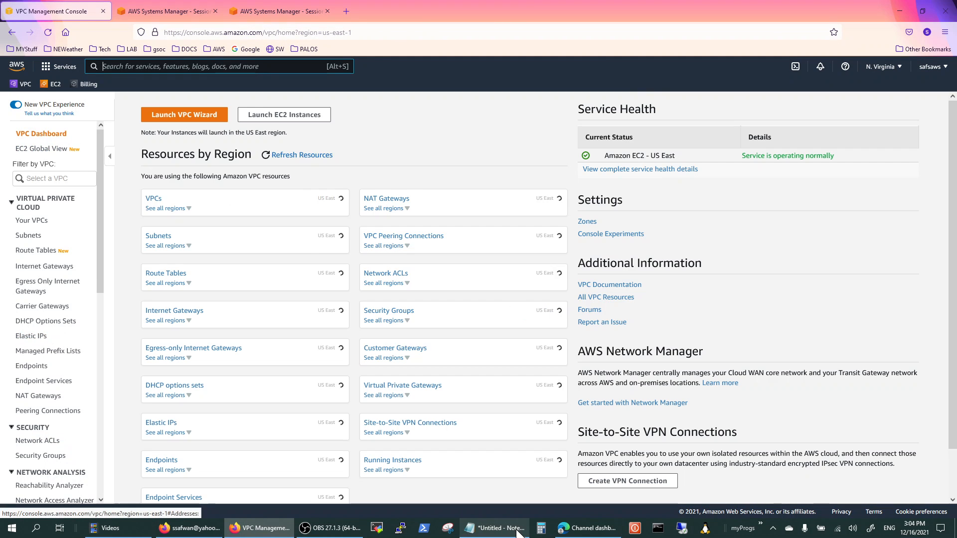
# Switch to the Notepad plan and mark the CIDR row, the ID row beneath it and the SECGRP row with "ok".
pyautogui.click(498, 528)
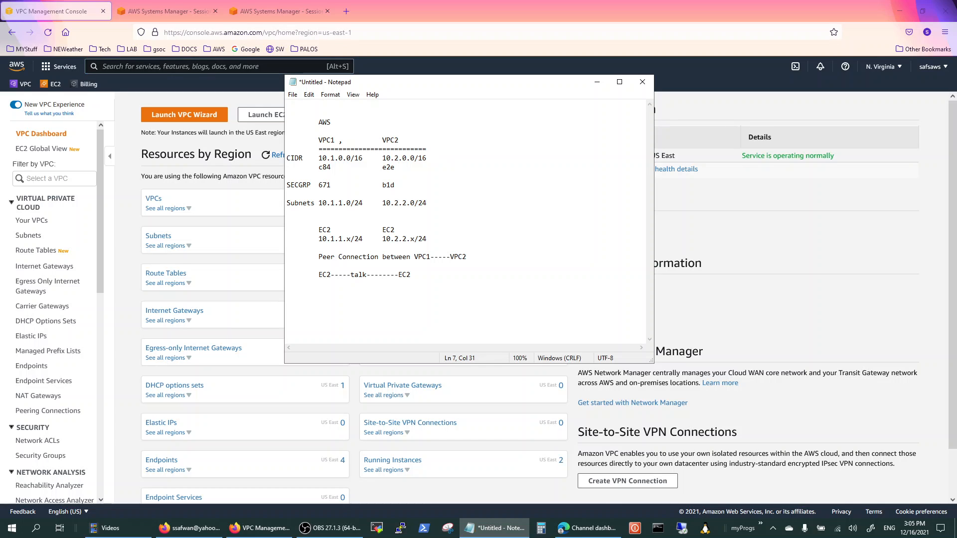
pyautogui.write('ok')
pyautogui.press('Down')
pyautogui.click(458, 158)
pyautogui.press('Left')
pyautogui.press('Down')
pyautogui.click(442, 184)
pyautogui.press('Tab')
pyautogui.press('Tab')
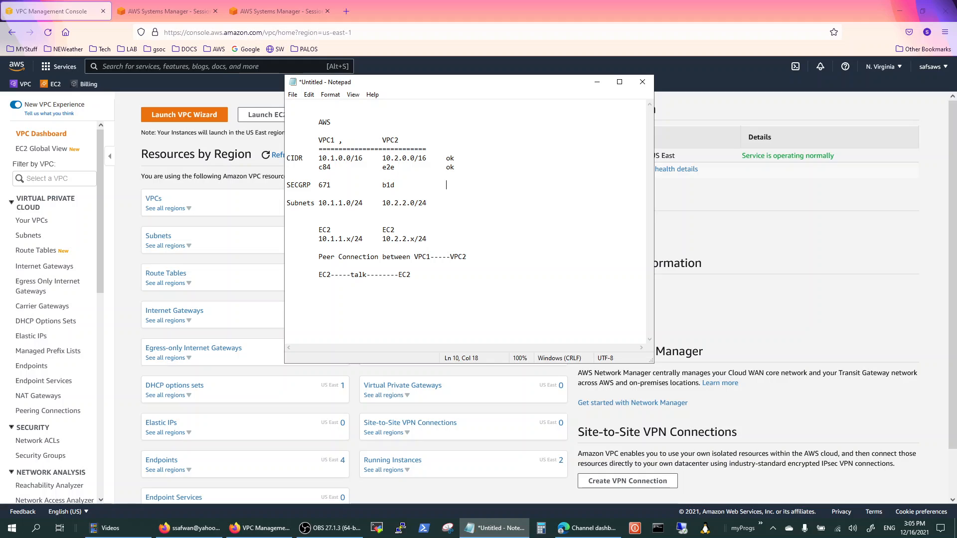
pyautogui.write('ok')
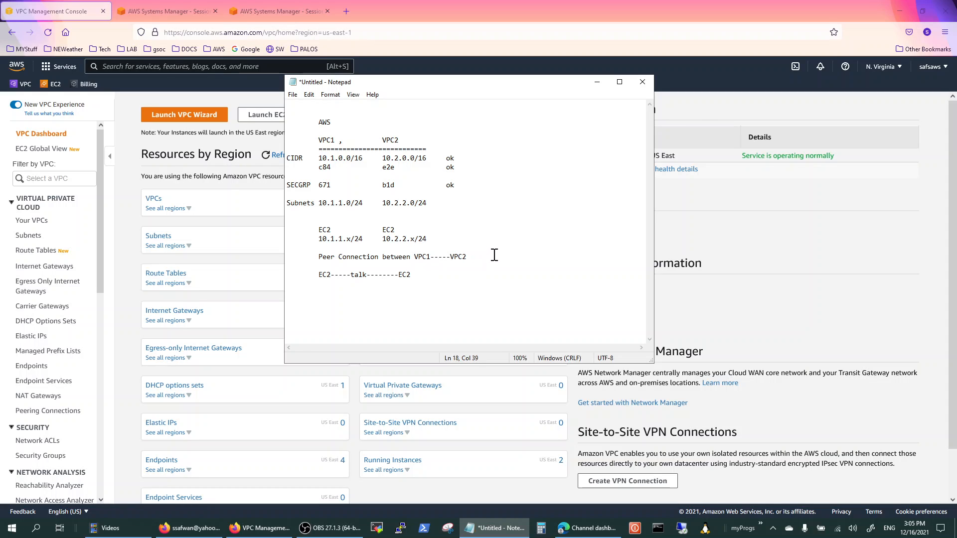
# Append "--???" to the Peer Connection between VPC1 and VPC2 line in the notes.
pyautogui.write('--!!!!')
pyautogui.press('BackSpace')
pyautogui.press('BackSpace')
pyautogui.press('BackSpace')
pyautogui.press('BackSpace')
pyautogui.write('???')
# Switch back to the VPC console and open the list of peering connections.
pyautogui.click(48, 16)
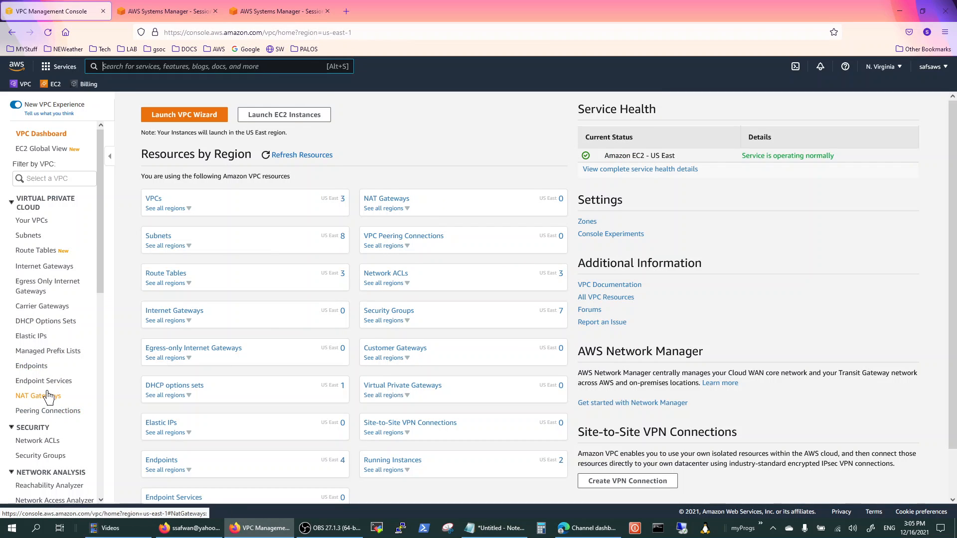
pyautogui.scroll(-2, 58, 406)
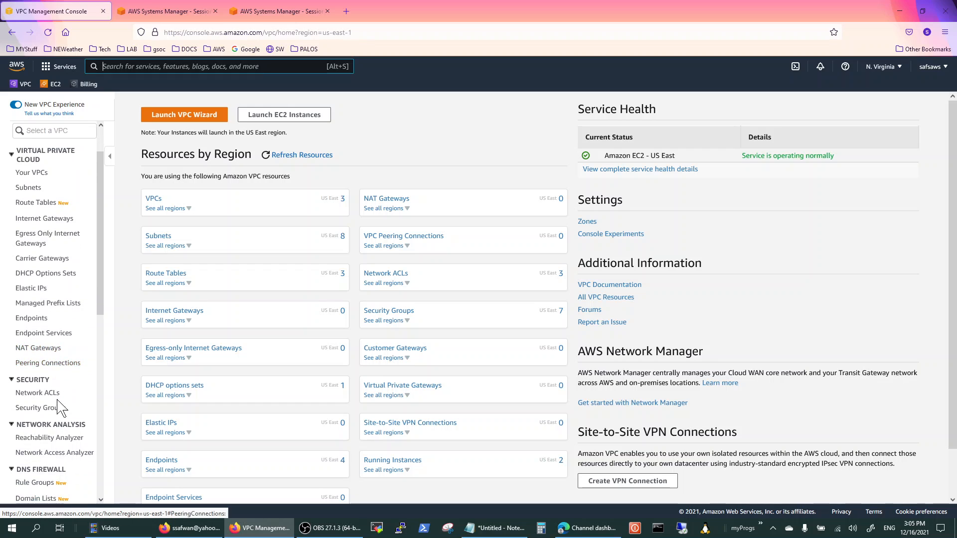
pyautogui.scroll(-4, 59, 443)
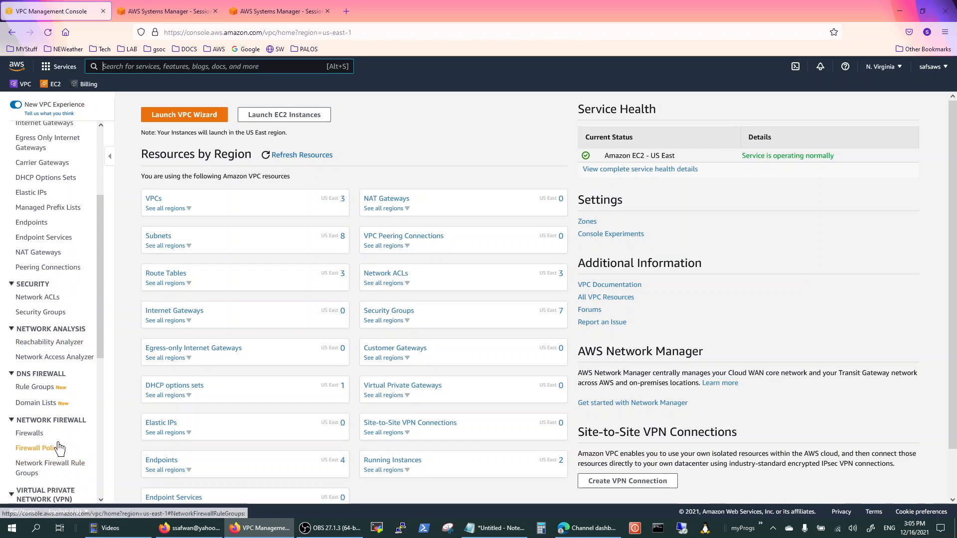
pyautogui.scroll(-2, 59, 449)
pyautogui.scroll(4, 60, 454)
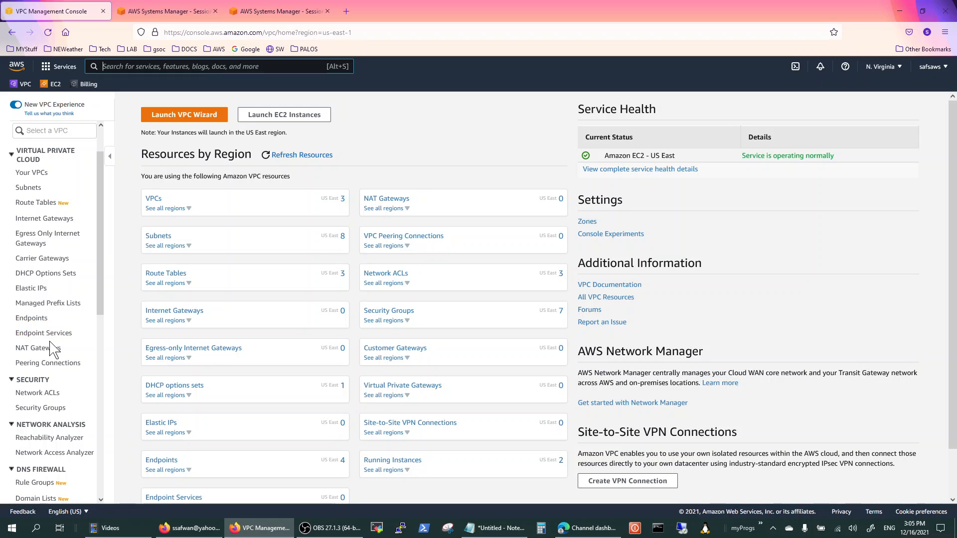
pyautogui.click(48, 363)
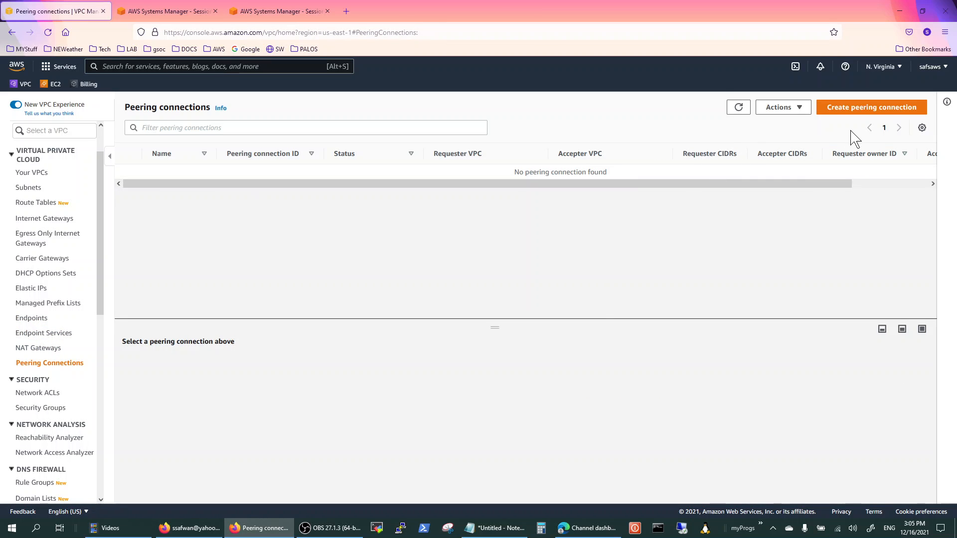
# Create a peering connection named vpc1-peering-to-vpc2 with vpc1 as requester and vpc2 as accepter in the same account and region.
pyautogui.click(859, 115)
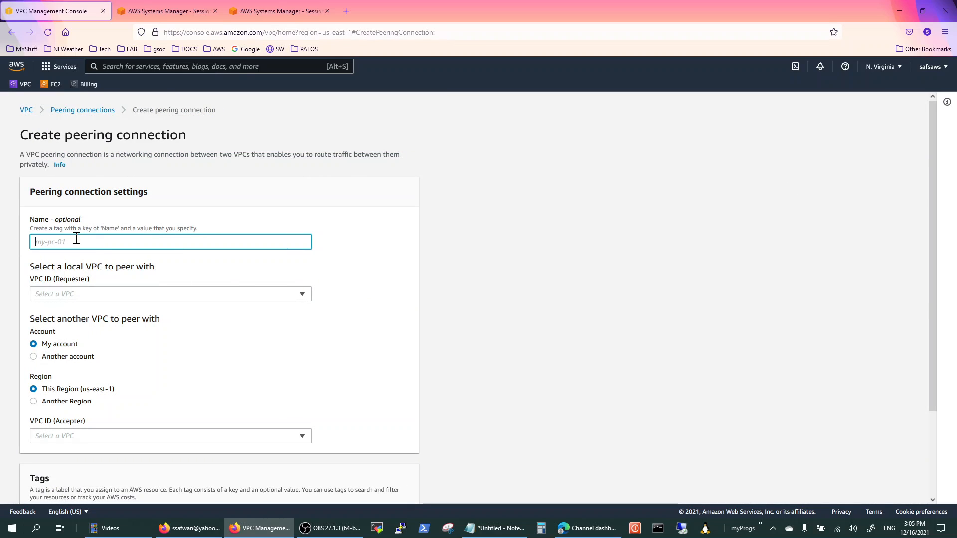
pyautogui.write('vpc1-peering-to-vpc2')
pyautogui.click(109, 294)
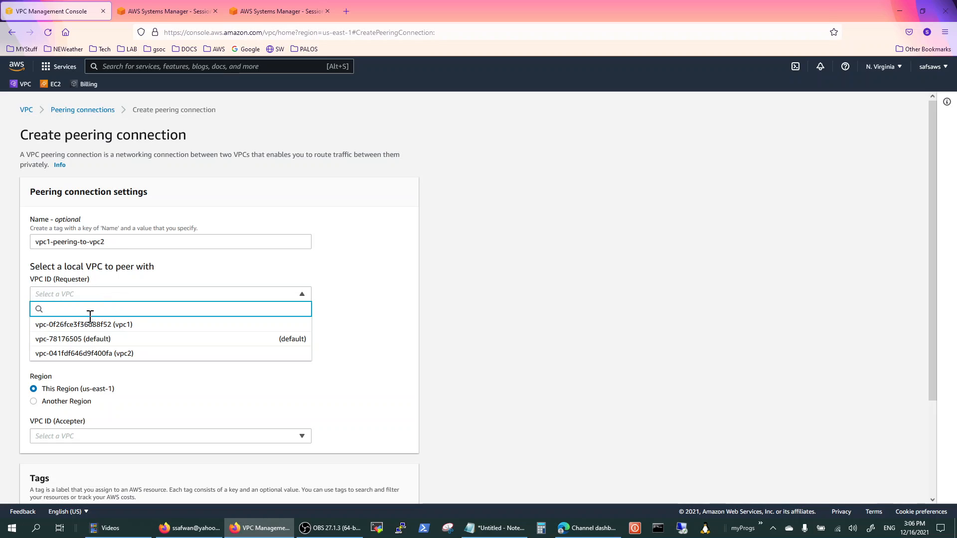
pyautogui.click(113, 325)
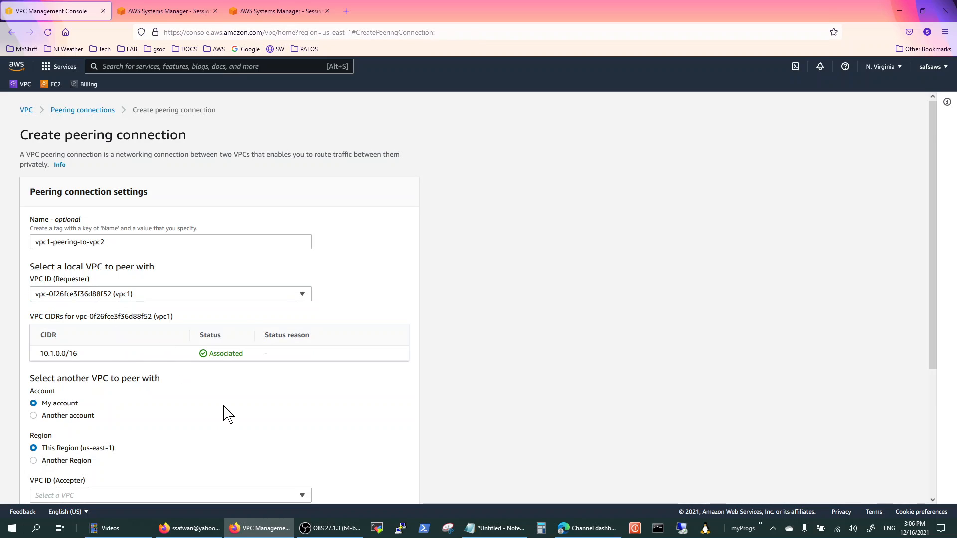
pyautogui.scroll(-2, 251, 401)
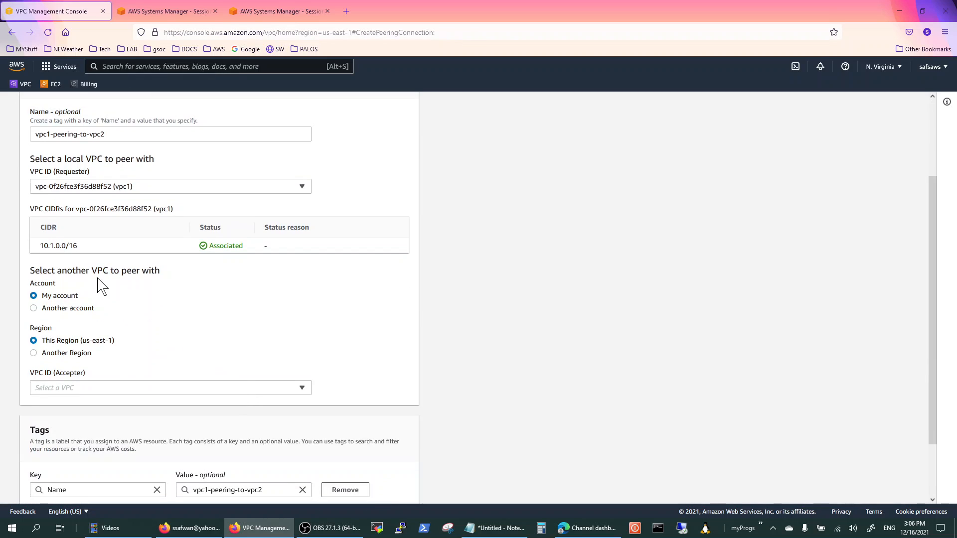
pyautogui.click(165, 389)
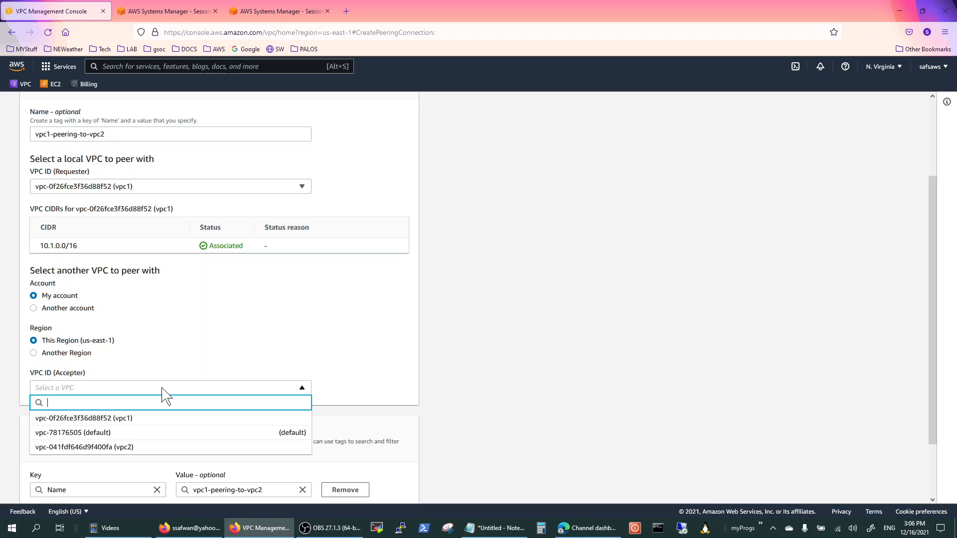
pyautogui.click(157, 449)
pyautogui.scroll(-3, 457, 365)
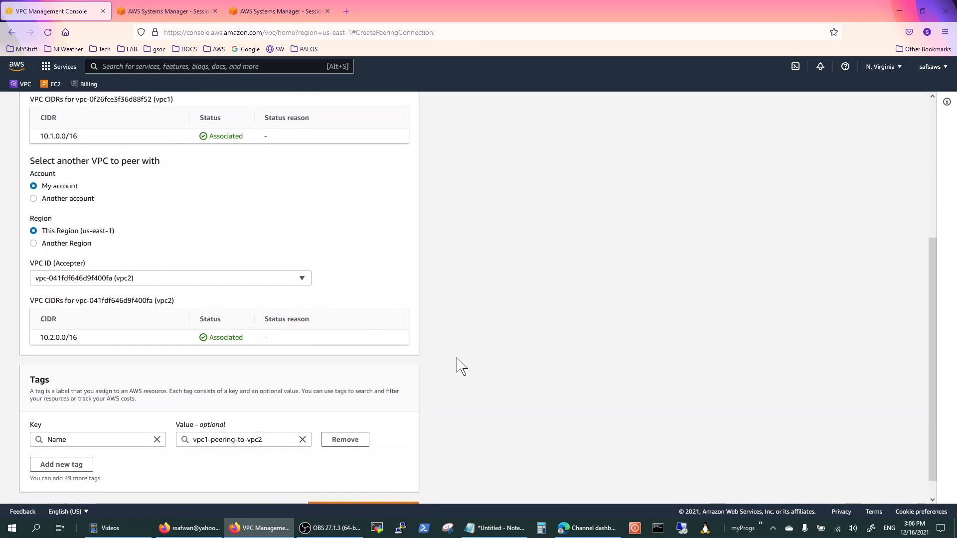
pyautogui.click(357, 487)
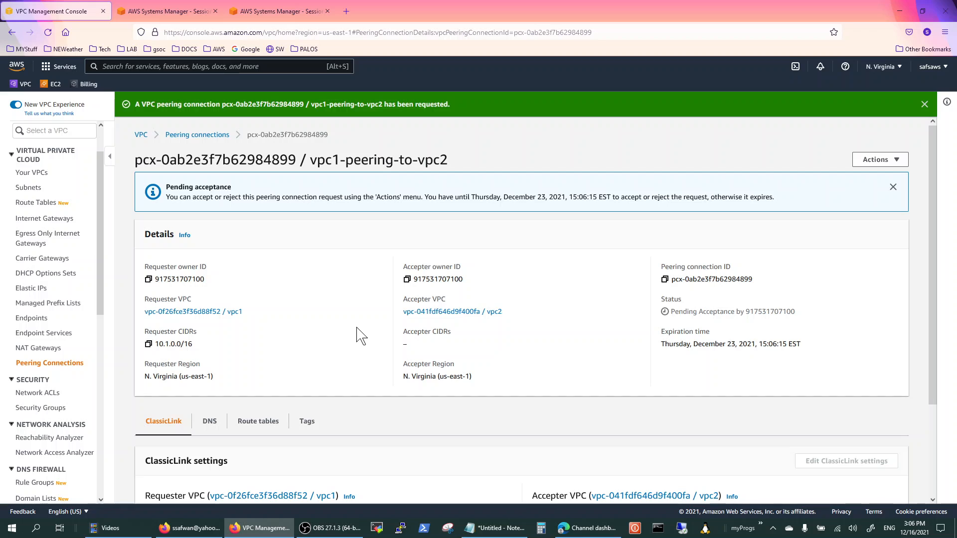
# Review the new peering connection's details, check the actions available for accepter vpc2, and return to the peering connections list.
pyautogui.scroll(-3, 297, 218)
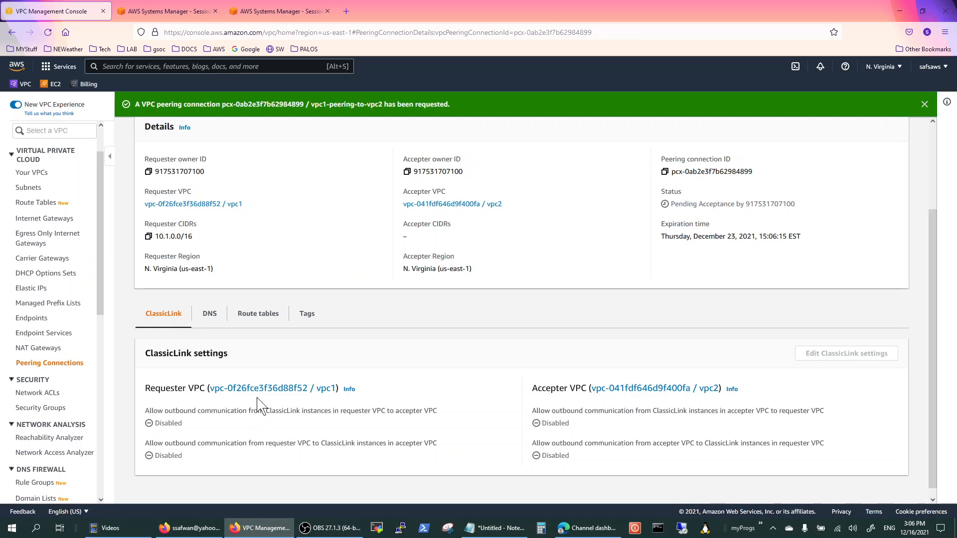
pyautogui.click(646, 393)
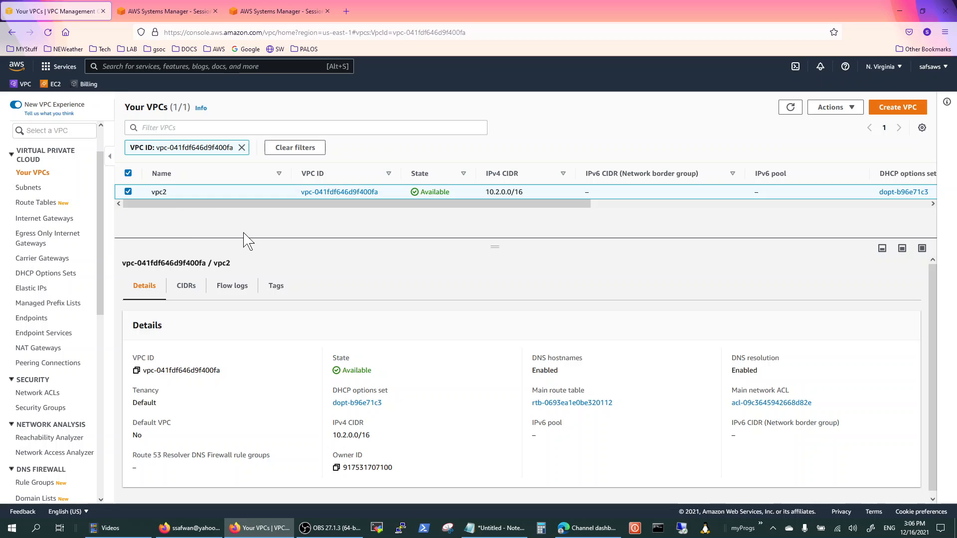
pyautogui.click(848, 108)
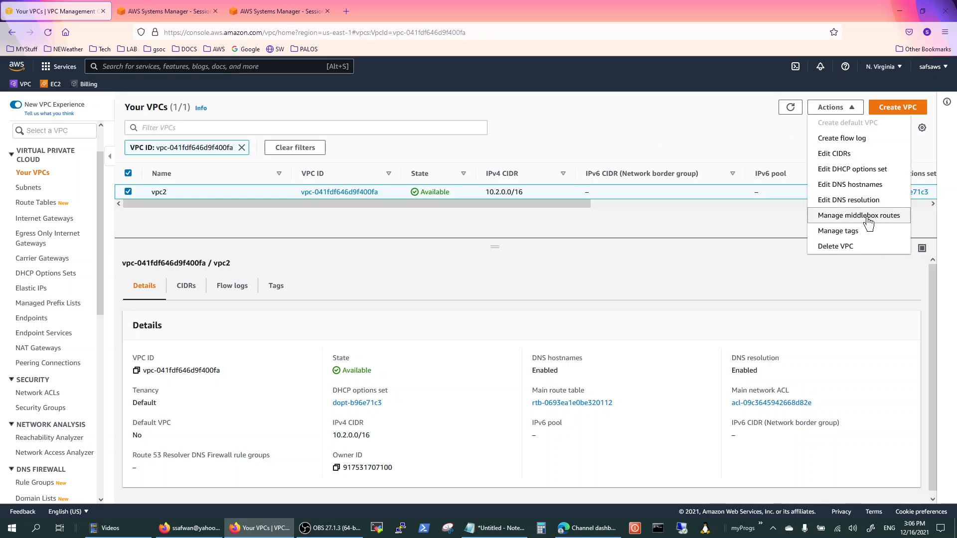
pyautogui.click(749, 245)
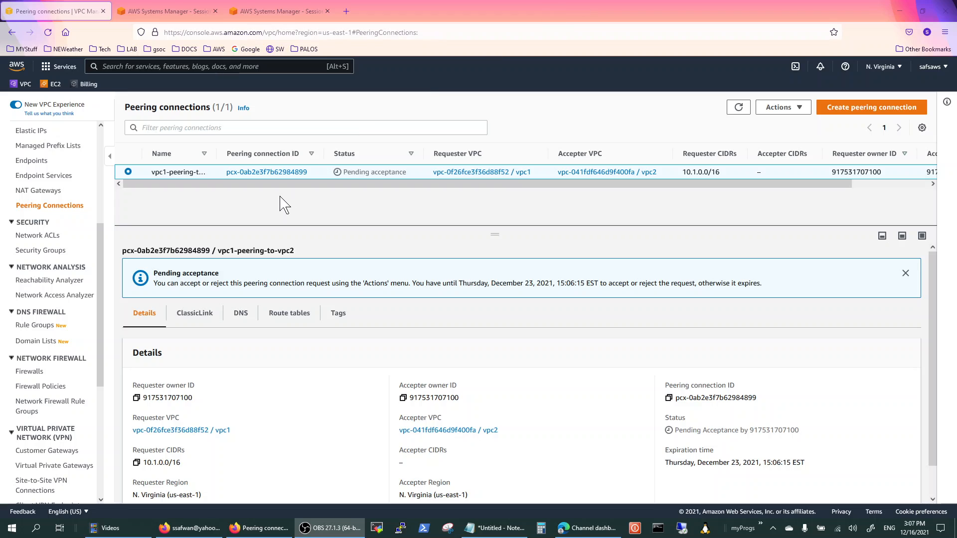
pyautogui.click(59, 209)
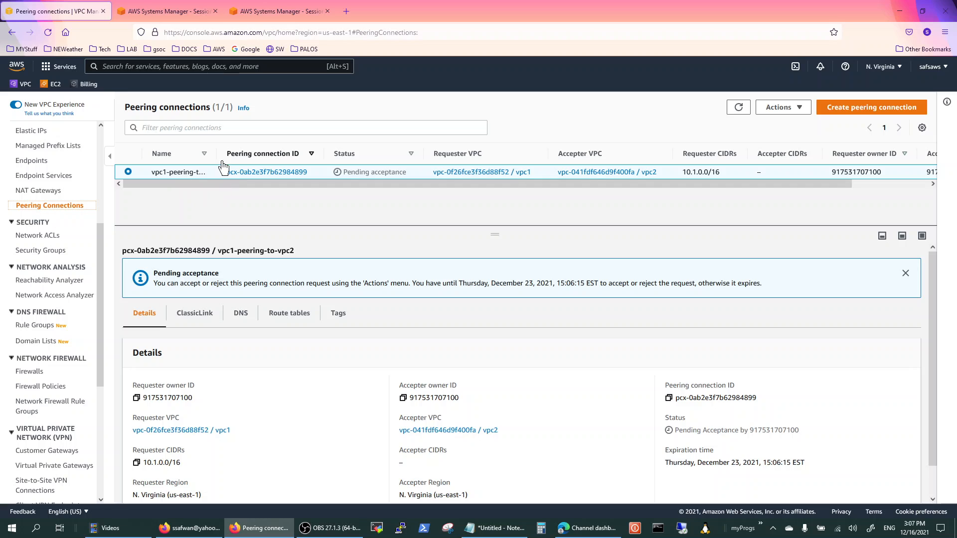
# Accept the pending vpc1-peering-to-vpc2 peering request and check the connection's status in its details.
pyautogui.click(799, 110)
pyautogui.click(789, 136)
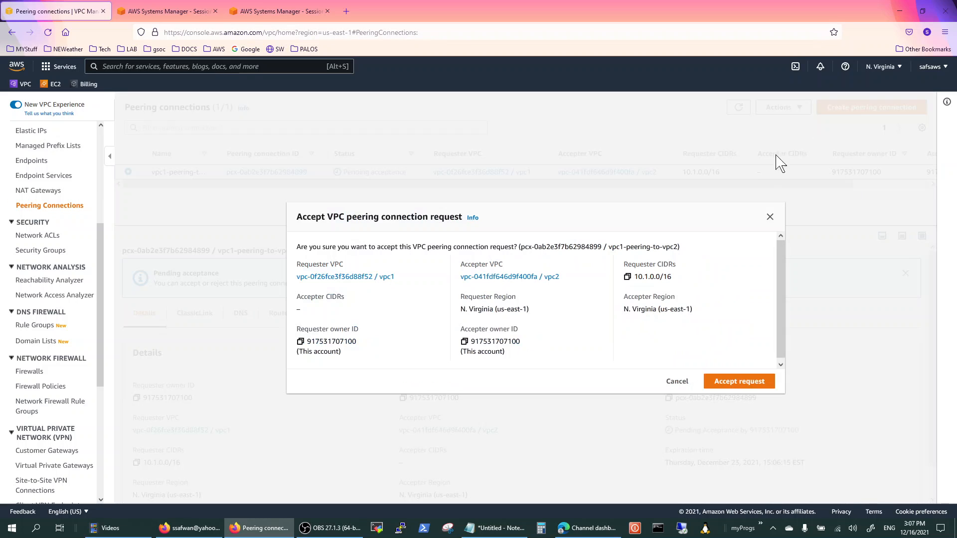
pyautogui.click(747, 389)
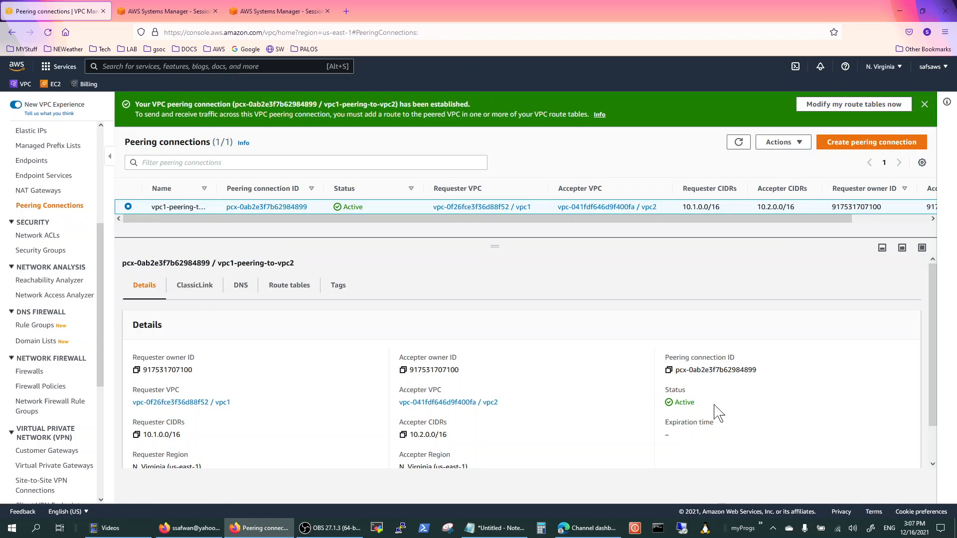
pyautogui.moveTo(698, 402); pyautogui.dragTo(657, 390)
pyautogui.click(729, 391)
# In the Notepad notes, replace "talk" between the two EC2s with "peering connection" and "???" after VPC2 with "OK".
pyautogui.click(498, 529)
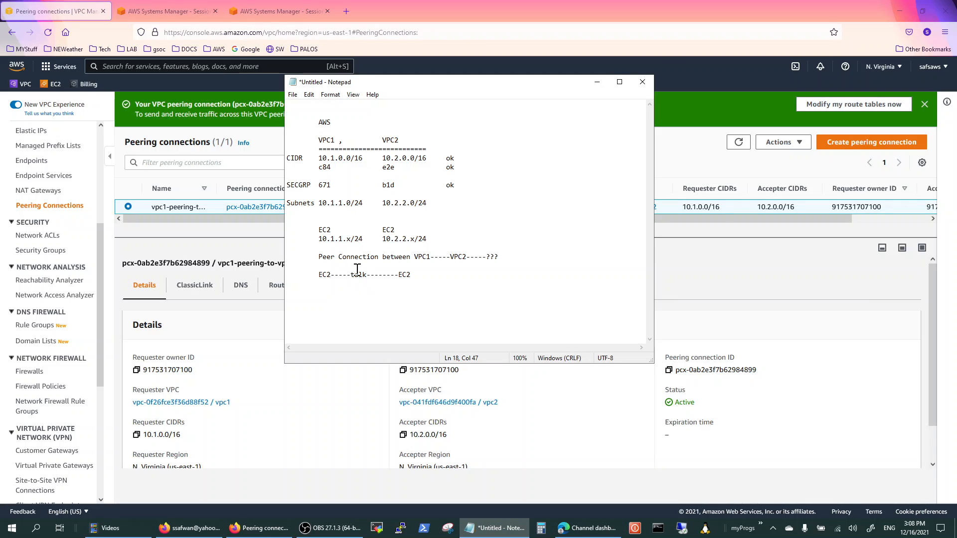
pyautogui.moveTo(369, 277); pyautogui.dragTo(346, 276)
pyautogui.write('peprgn')
pyautogui.press('BackSpace')
pyautogui.press('BackSpace')
pyautogui.write('ning connection')
pyautogui.moveTo(511, 256); pyautogui.dragTo(481, 256)
pyautogui.write('OK')
# Switch to the vpc1 instance's Session Manager terminal and ping 10.2.2.62 again.
pyautogui.click(170, 13)
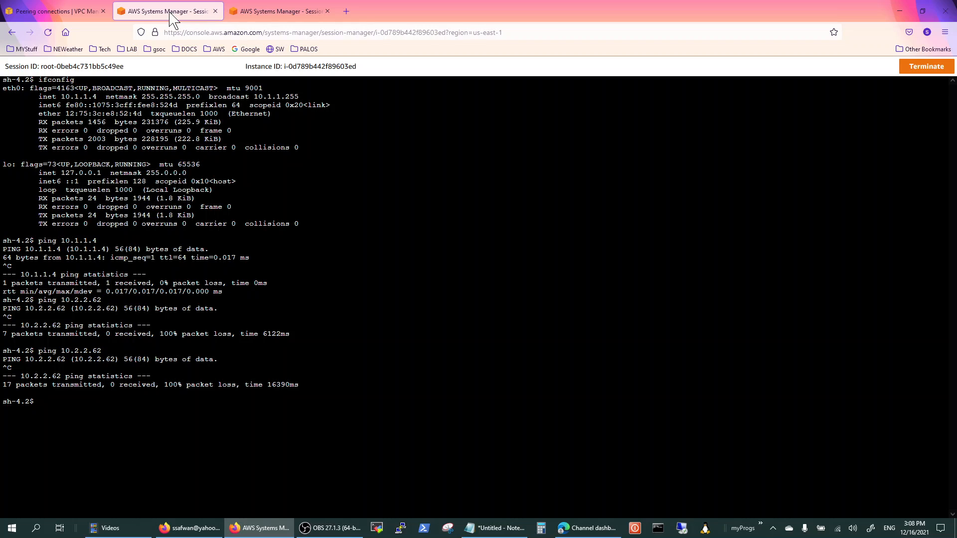
pyautogui.press('Up')
pyautogui.press('Return')
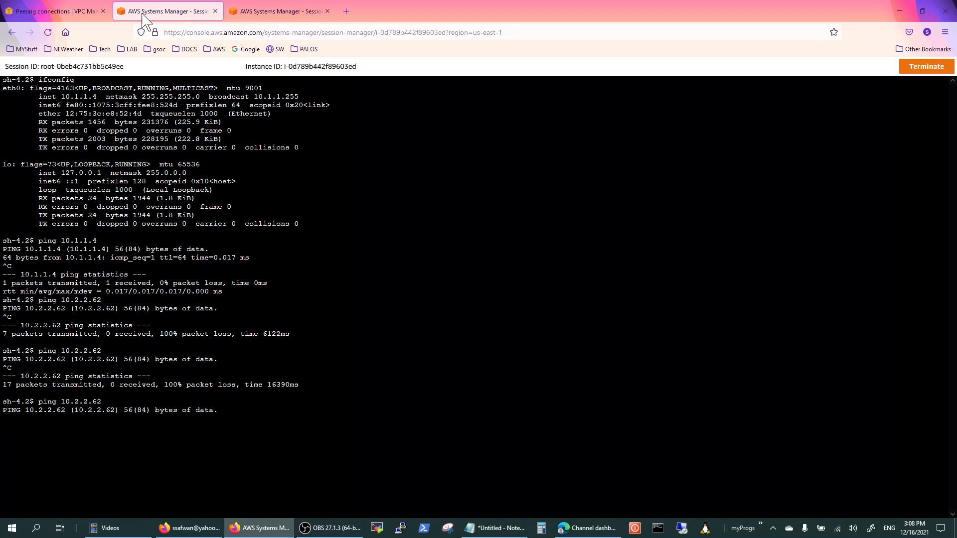
# Check the vpc1 instance's IP address and ping 10.1.1.4 from the vpc2 instance's session.
pyautogui.click(244, 18)
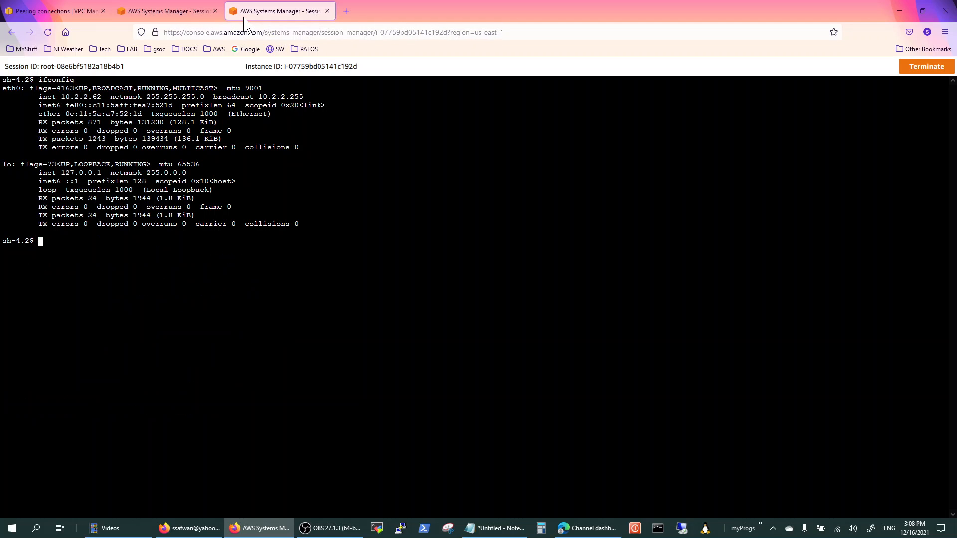
pyautogui.click(187, 14)
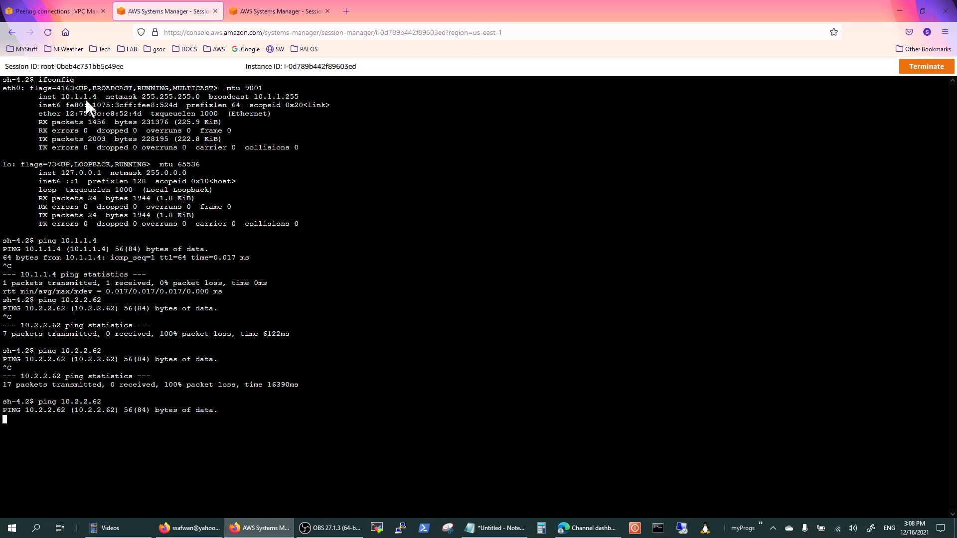
pyautogui.click(276, 7)
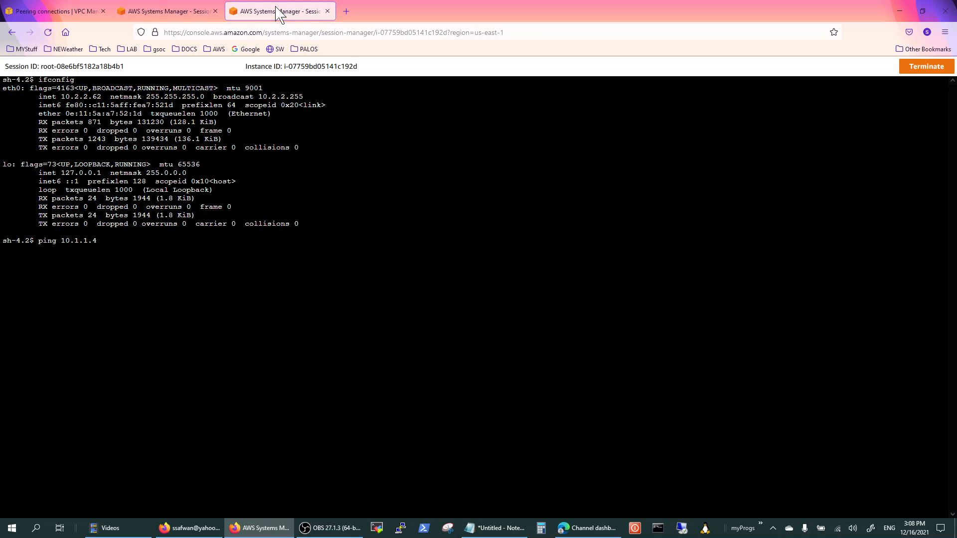
pyautogui.press('Return')
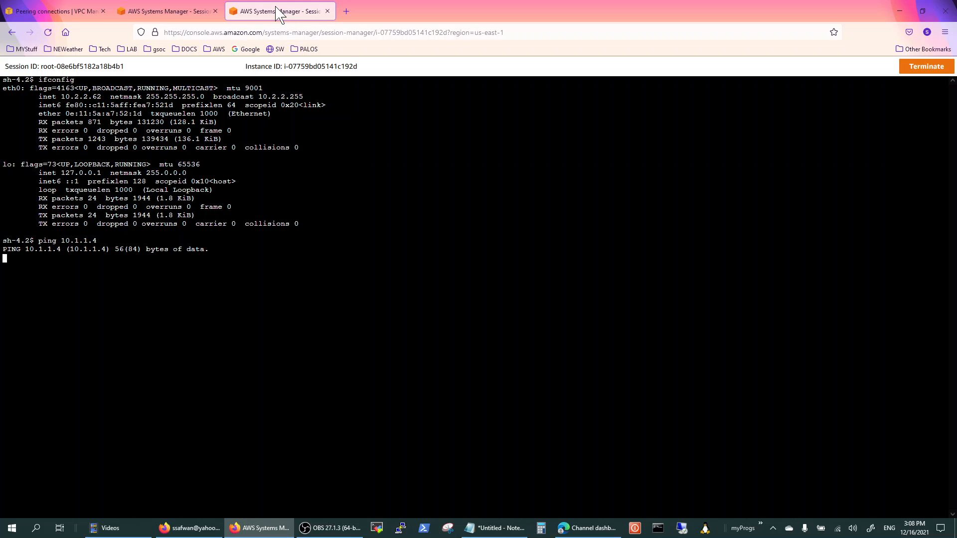
# Add a "Route-Tables" line below the EC2 peering connection line in the Notepad notes.
pyautogui.click(37, 14)
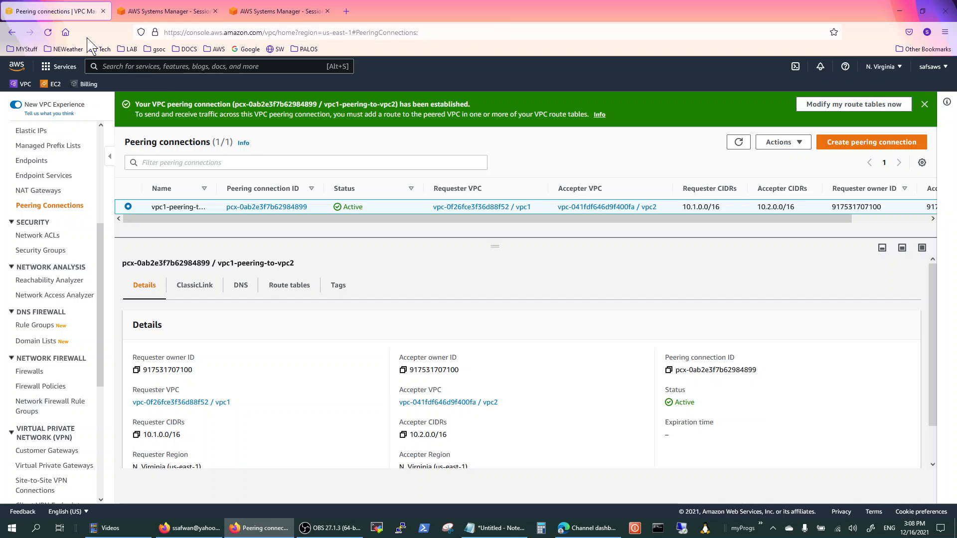
pyautogui.click(499, 530)
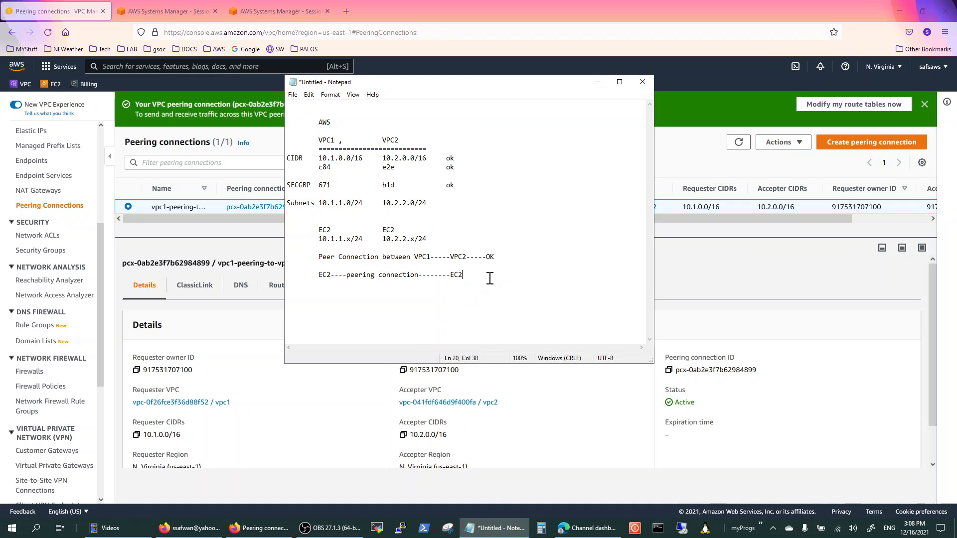
pyautogui.press('Return')
pyautogui.press('Return')
pyautogui.press('Tab')
pyautogui.write('Route-Tables')
pyautogui.press('Return')
# Check the running ping in the vpc1 instance's session and open the list of route tables in the VPC console.
pyautogui.click(83, 12)
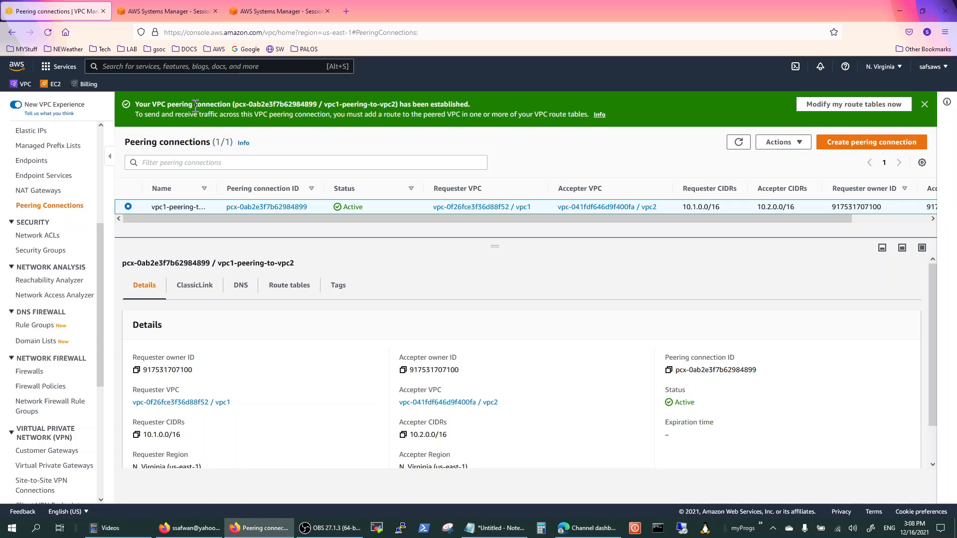
pyautogui.click(172, 20)
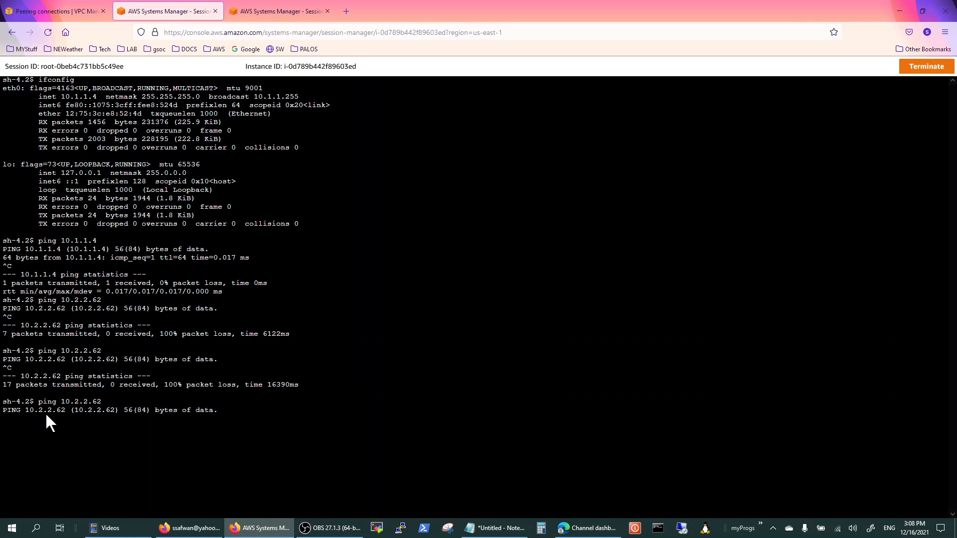
pyautogui.click(54, 15)
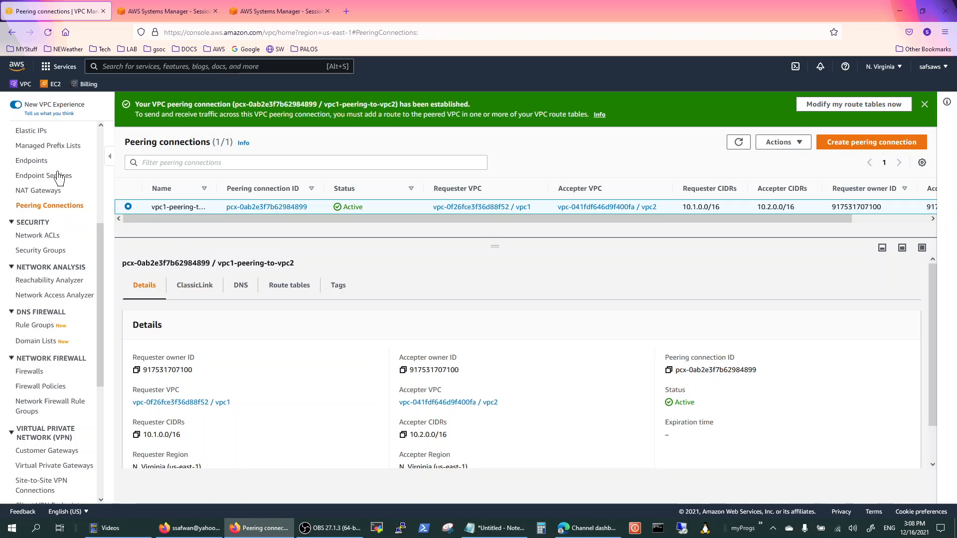
pyautogui.scroll(6, 103, 145)
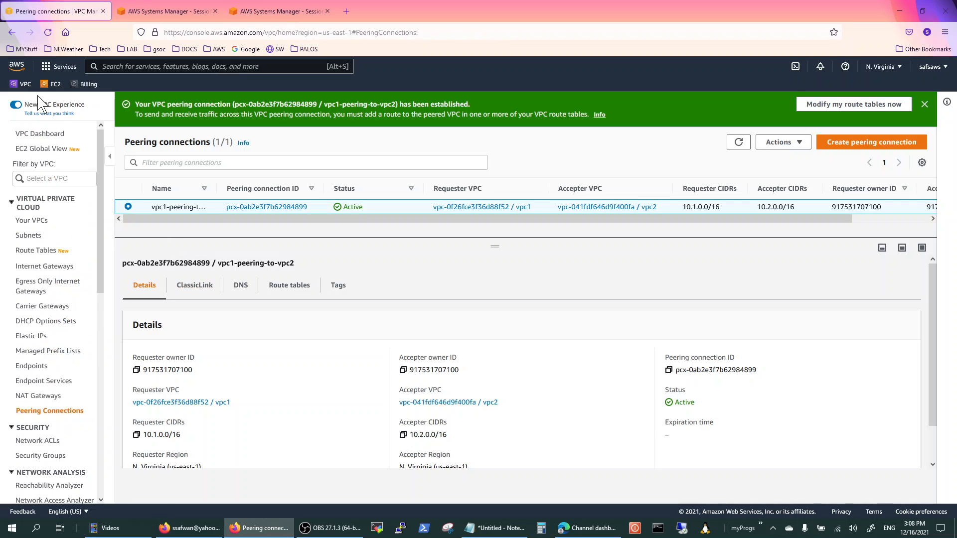
pyautogui.click(25, 84)
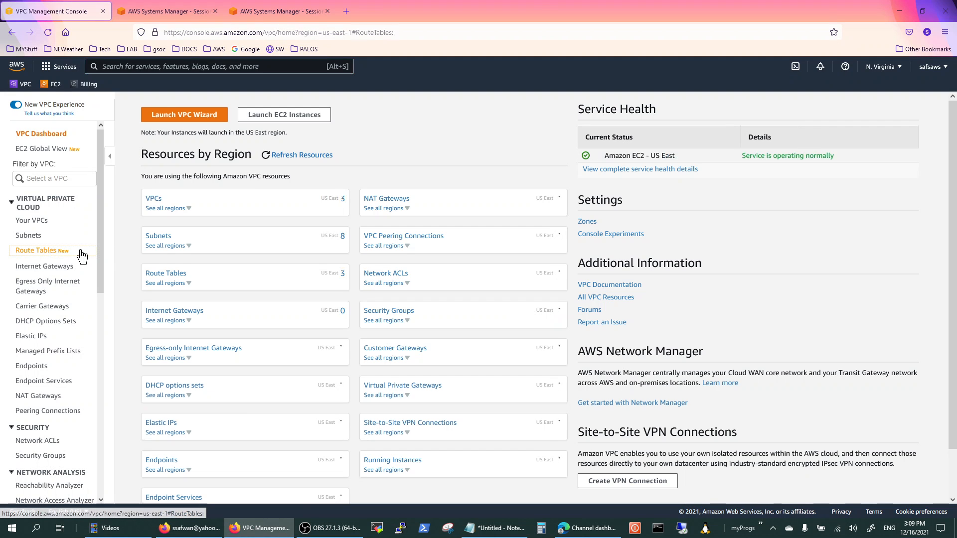
pyautogui.click(81, 255)
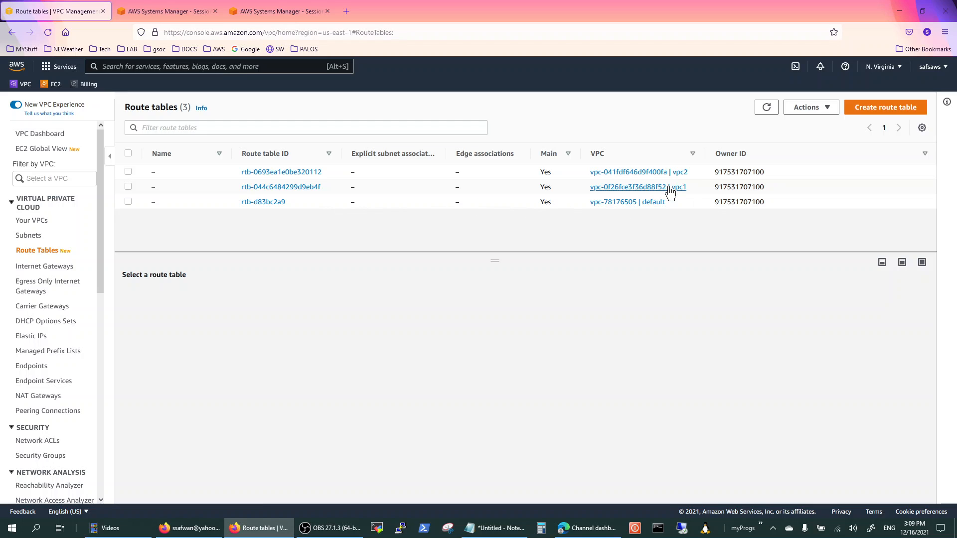
# Add a route to vpc1's route table with destination 0.0.0.0/0 and the VPC peering connection as target, and save it.
pyautogui.click(129, 188)
pyautogui.click(188, 300)
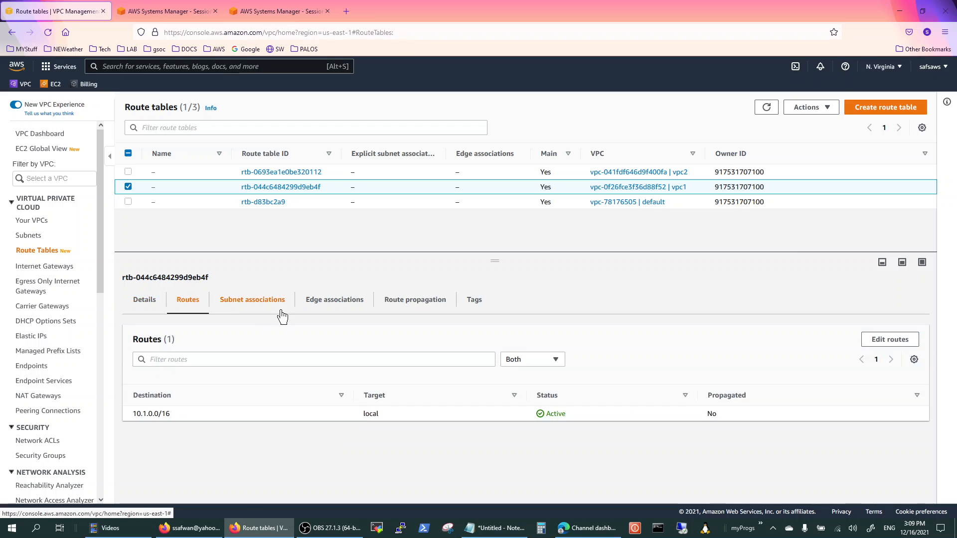
pyautogui.click(875, 340)
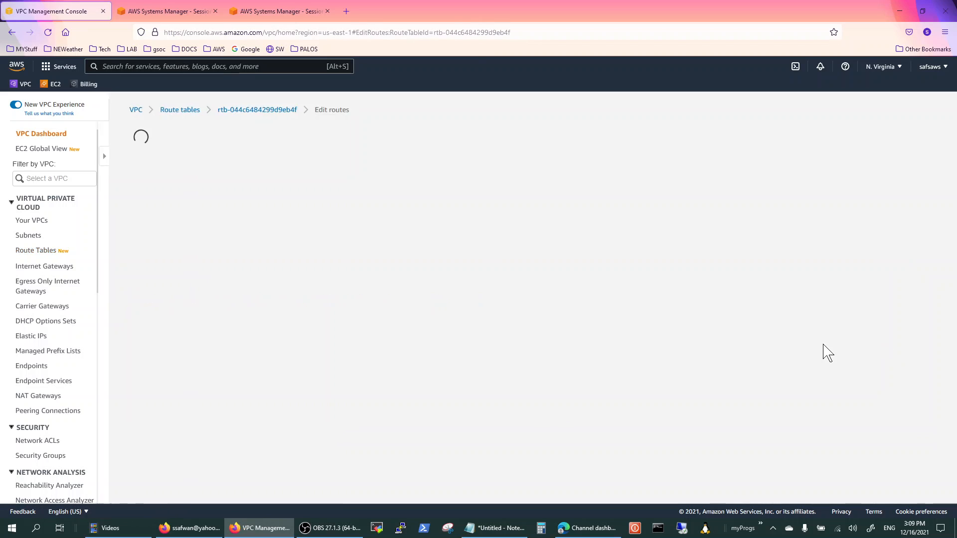
pyautogui.click(59, 230)
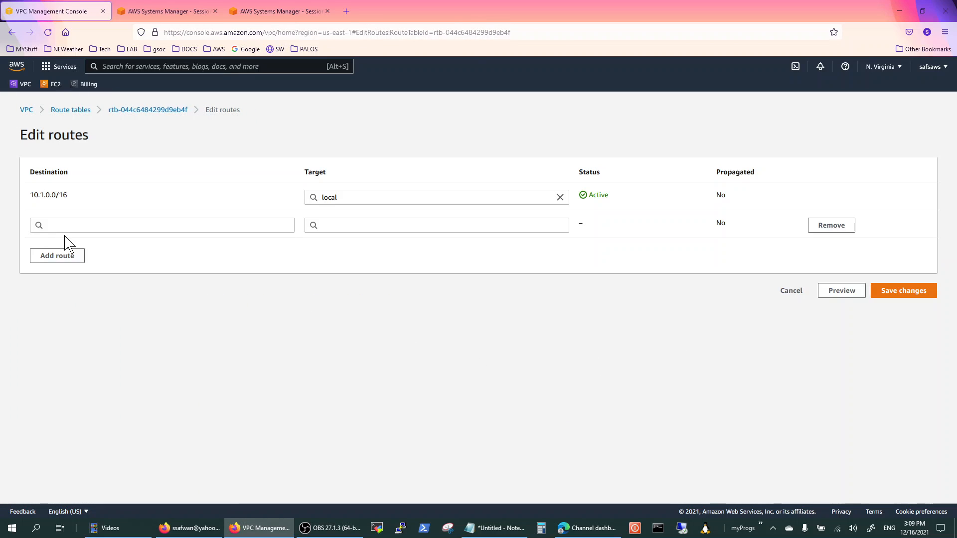
pyautogui.click(148, 231)
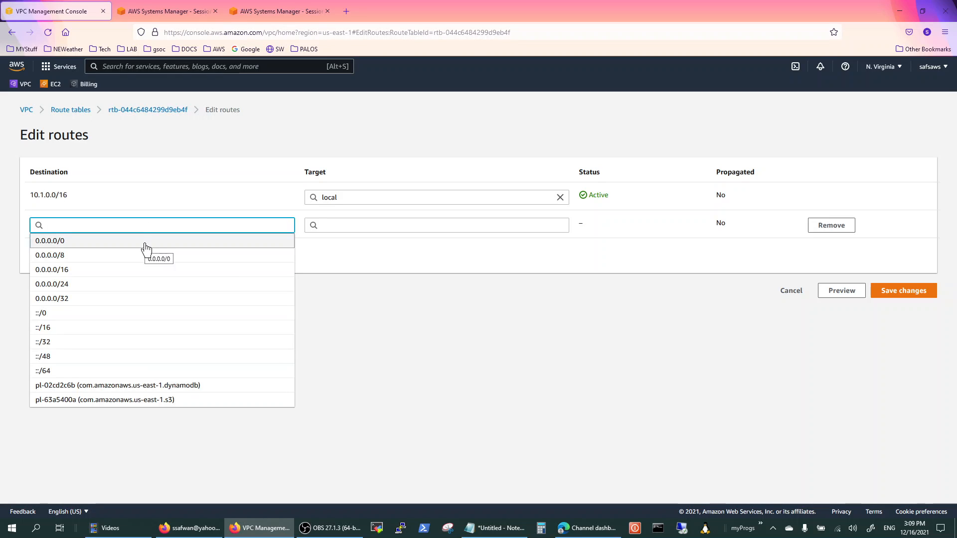
pyautogui.click(146, 243)
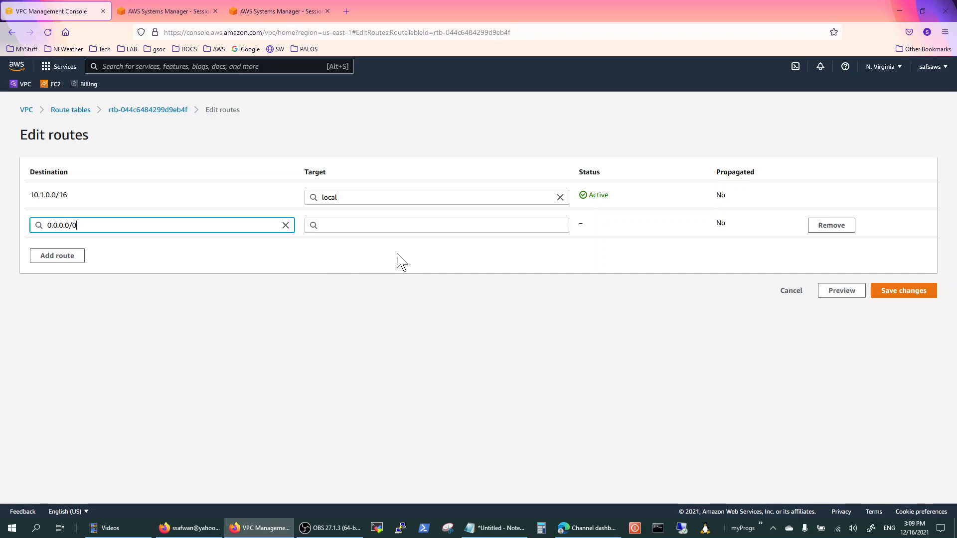
pyautogui.click(439, 227)
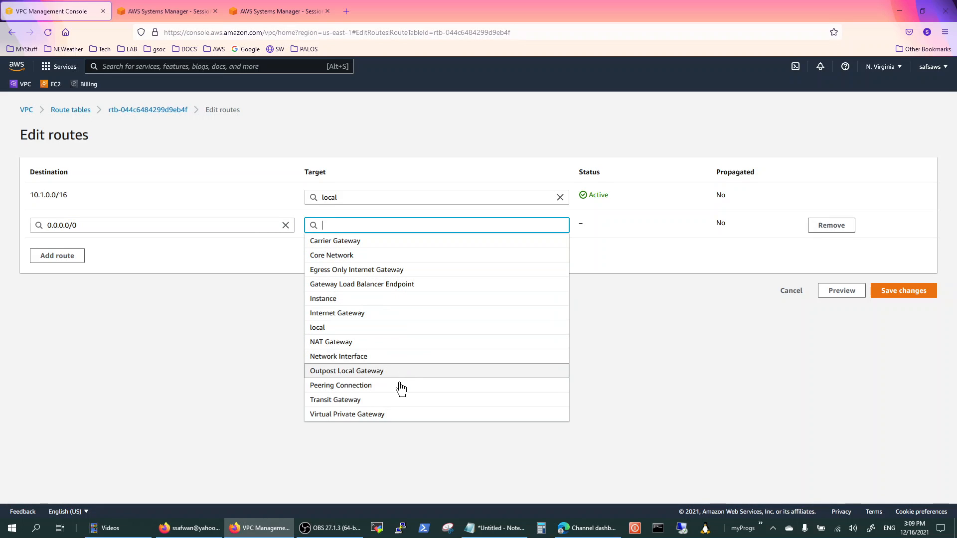
pyautogui.write('pcx-')
pyautogui.click(357, 243)
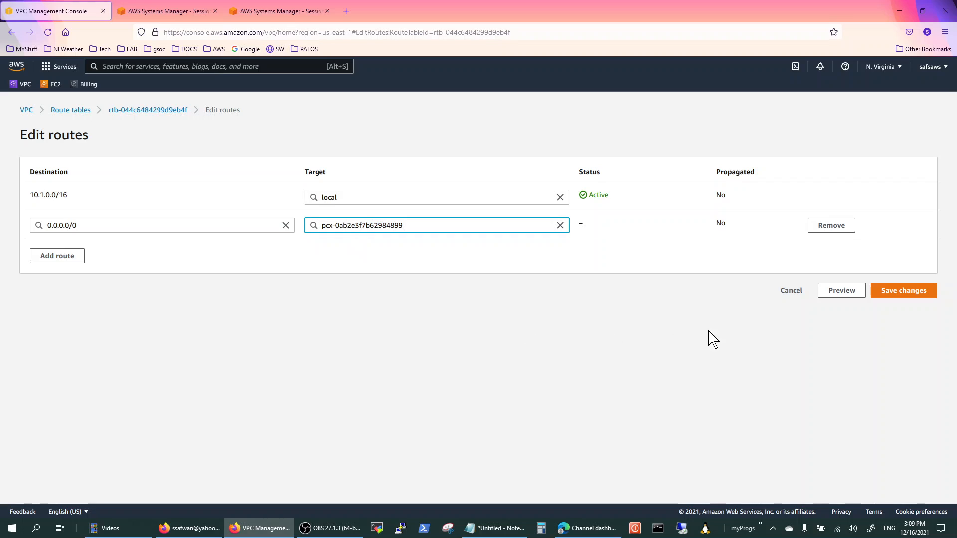
pyautogui.click(890, 294)
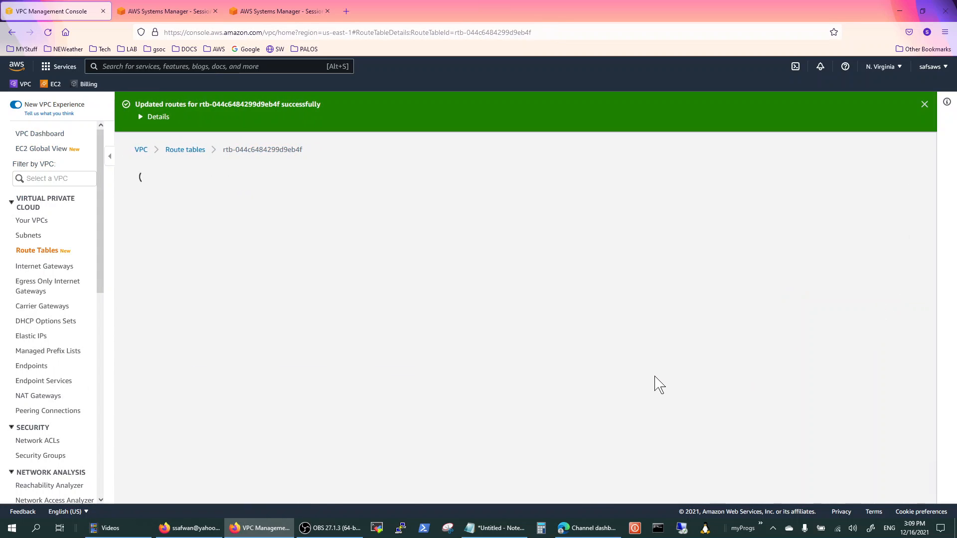
# Stop the running ping in the vpc1 instance's session and restart the ping to 10.2.2.62.
pyautogui.click(117, 9)
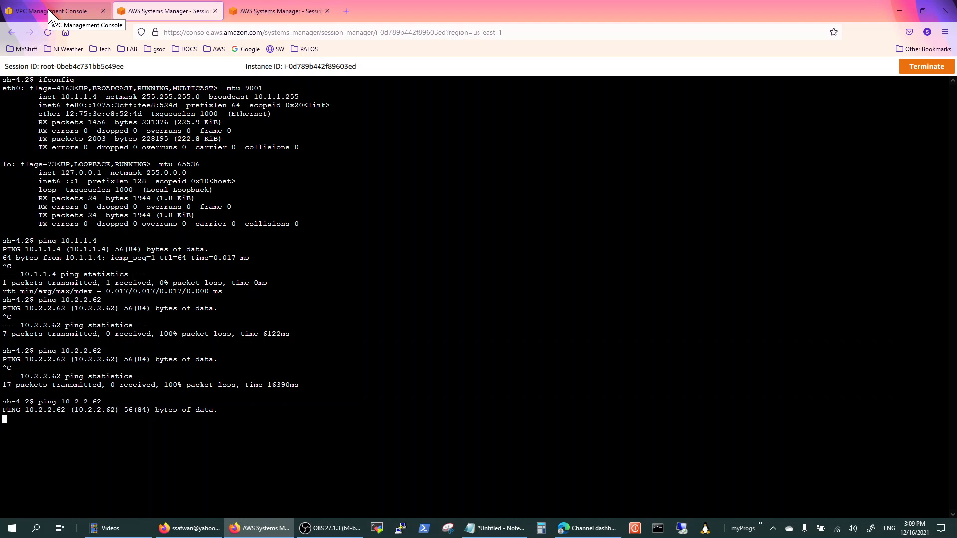
pyautogui.hotkey('ctrl', 'c')
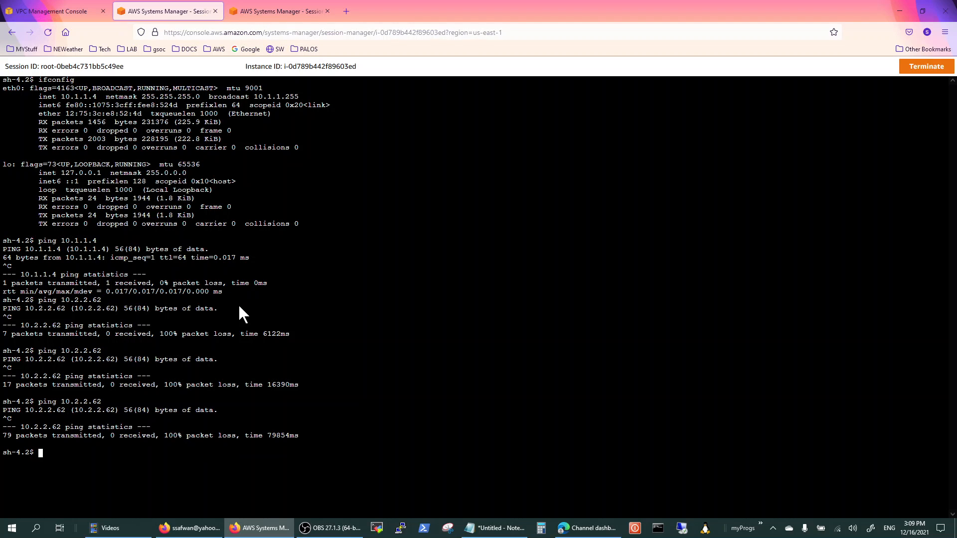
pyautogui.press('Up')
pyautogui.press('Return')
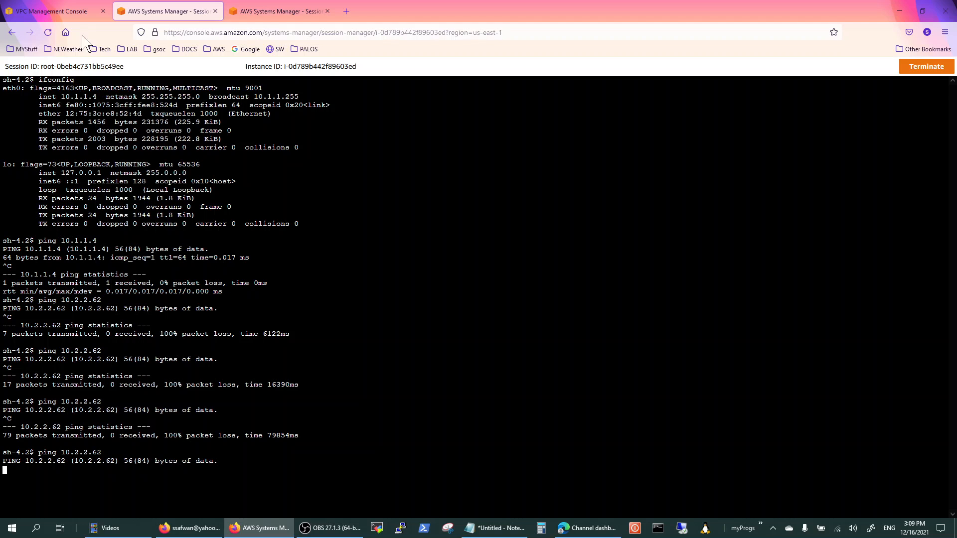
# Add a route to vpc2's route table with destination 0.0.0.0/0 and the vpc1-peering-to-vpc2 peering connection as target, and save it.
pyautogui.click(84, 11)
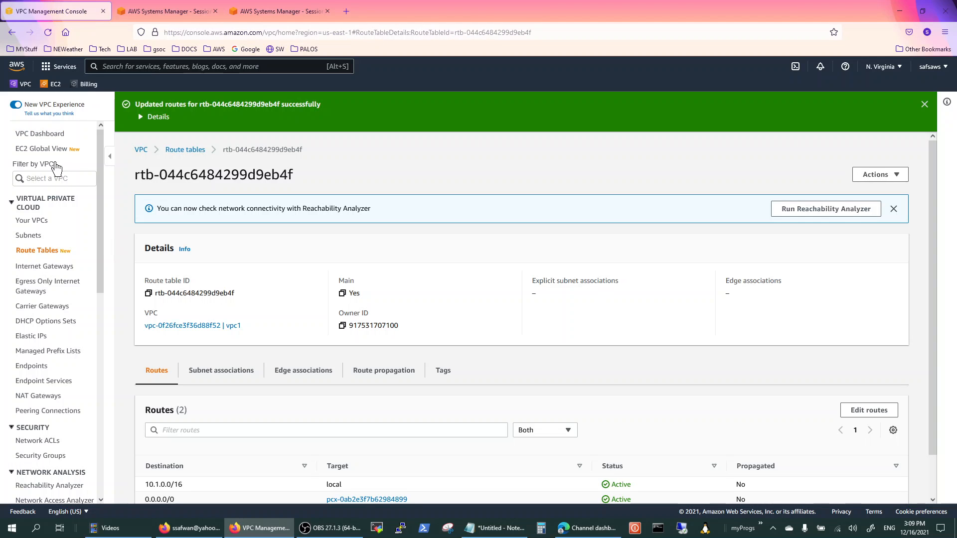
pyautogui.click(35, 252)
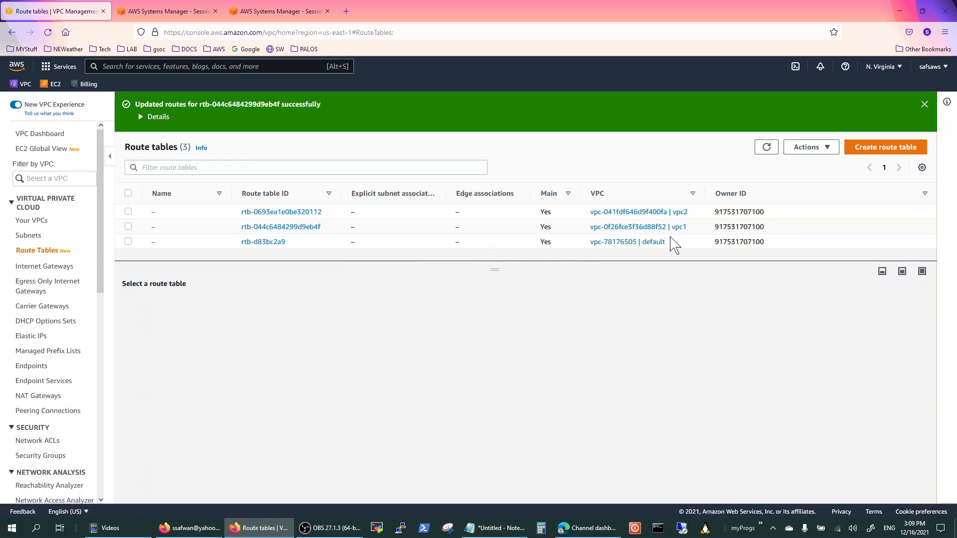
pyautogui.click(128, 211)
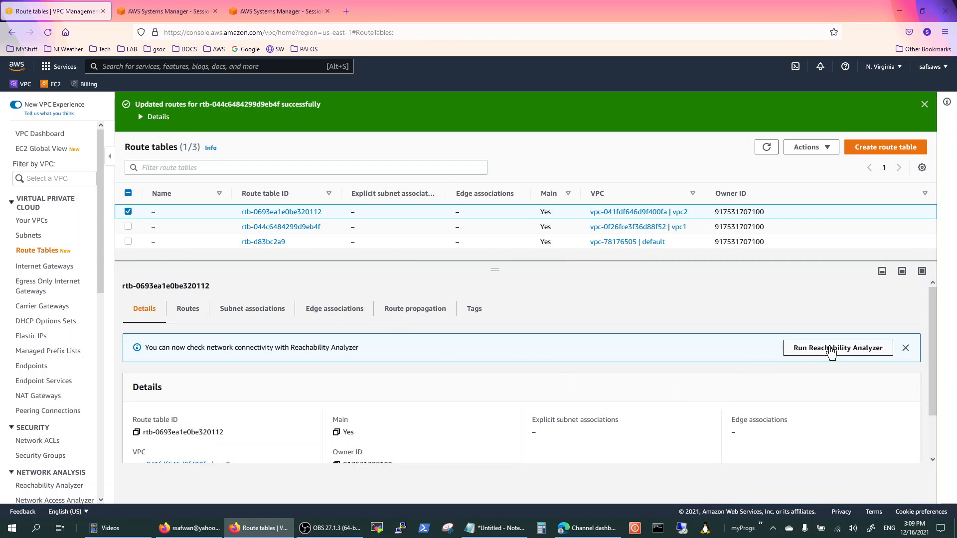
pyautogui.click(188, 310)
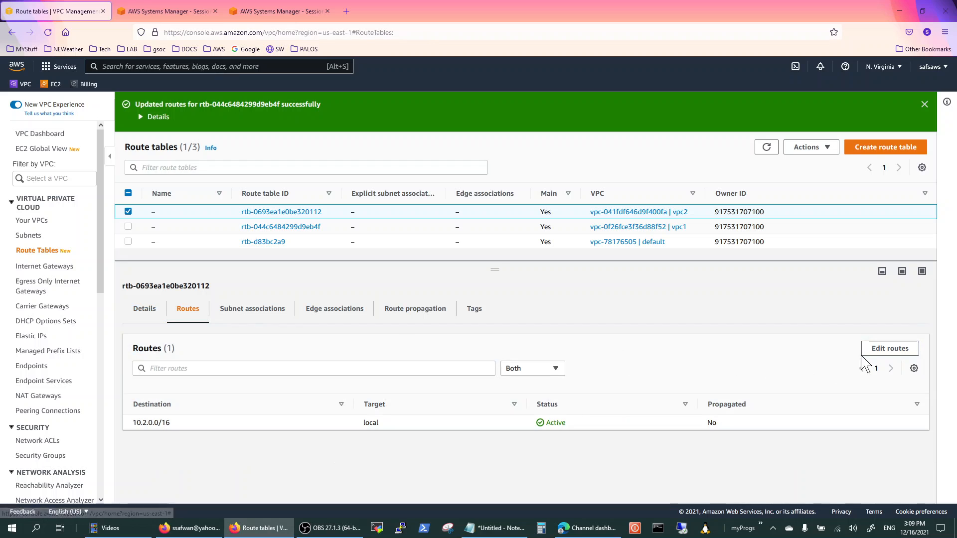
pyautogui.click(883, 358)
pyautogui.click(72, 227)
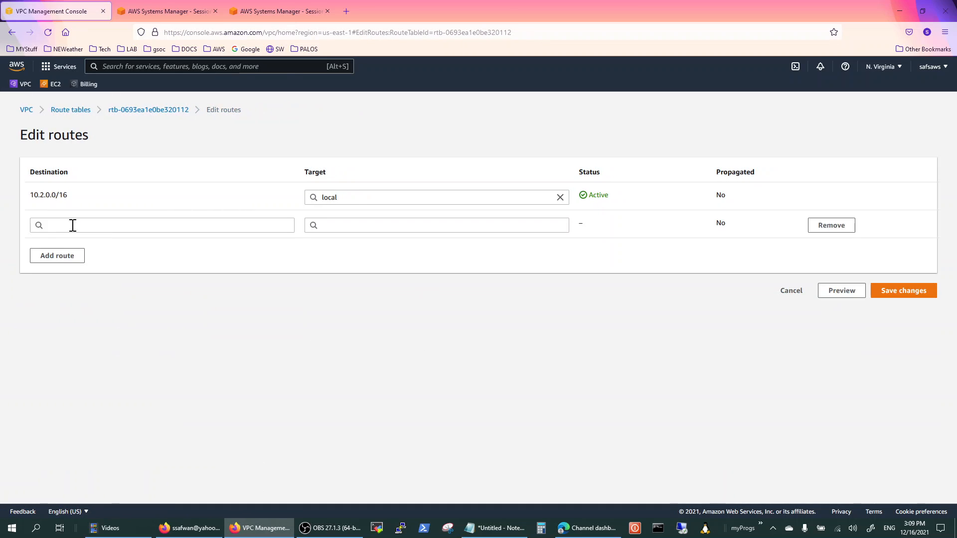
pyautogui.click(212, 227)
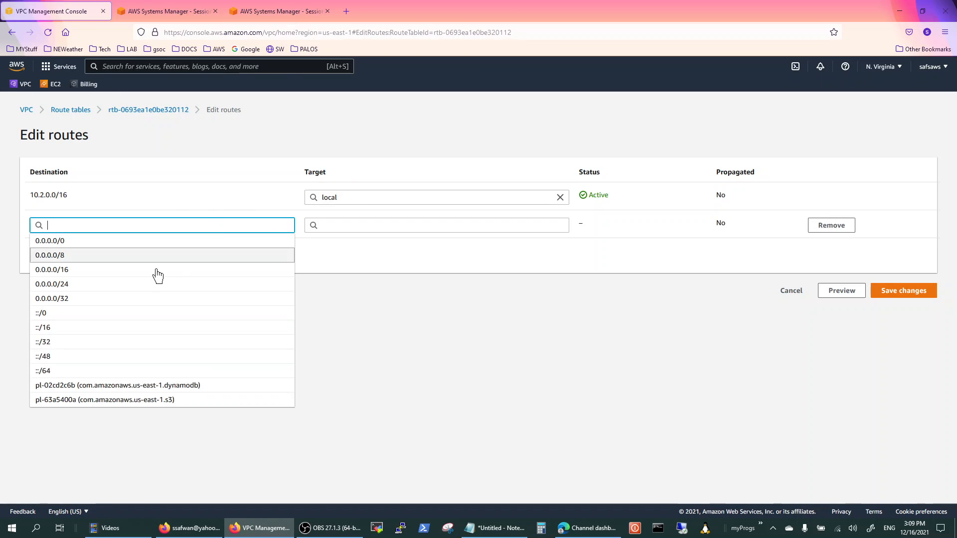
pyautogui.click(124, 242)
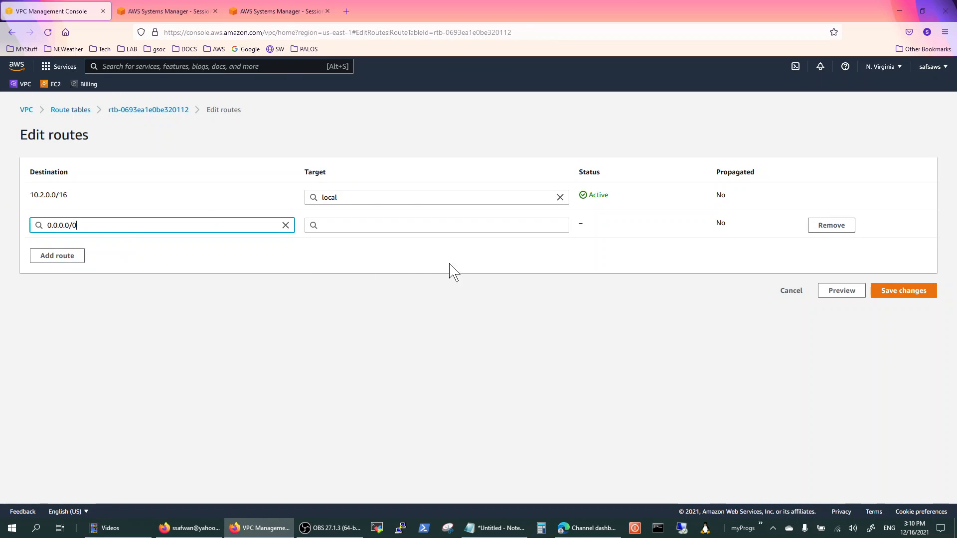
pyautogui.click(459, 227)
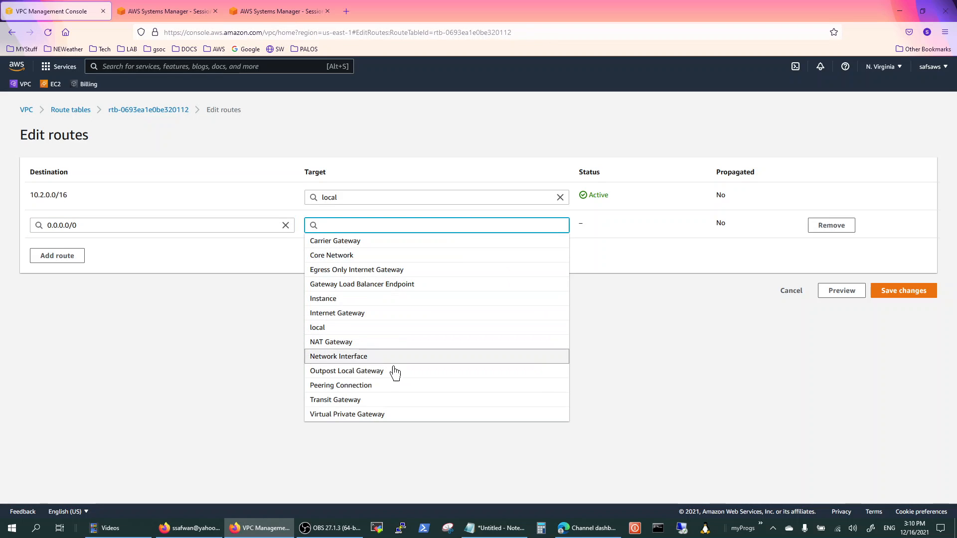
pyautogui.click(391, 388)
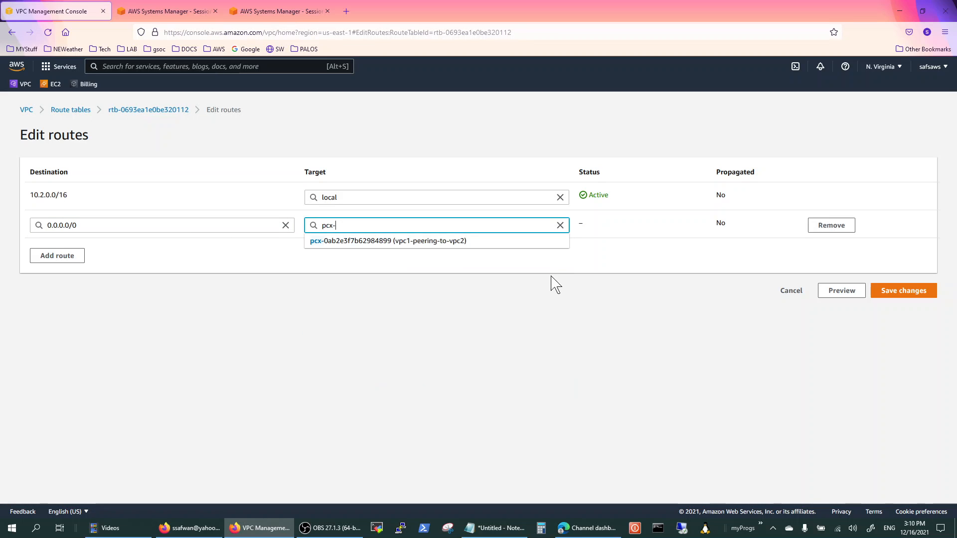
pyautogui.click(392, 241)
pyautogui.click(890, 294)
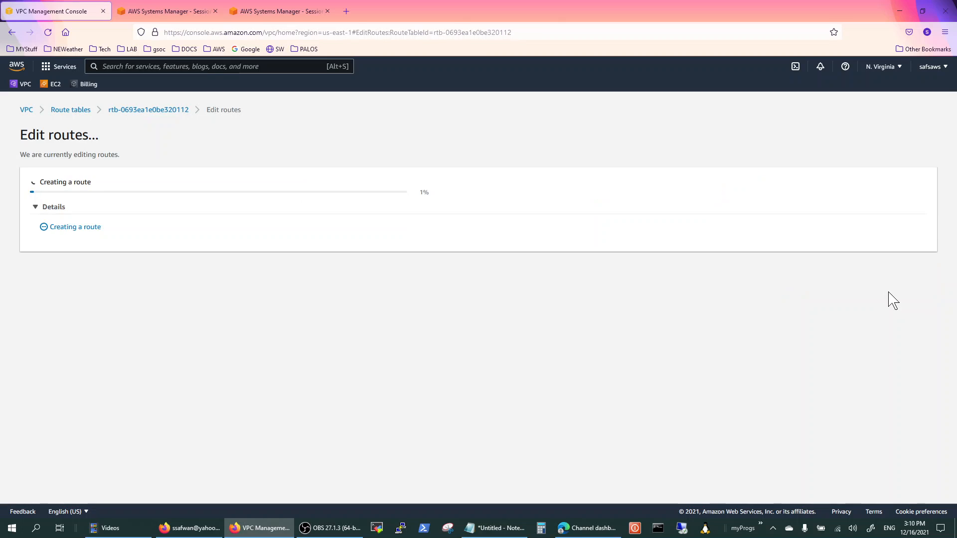
# Check the running pings in both the vpc1 and vpc2 instances' sessions and return to the VPC console.
pyautogui.click(187, 15)
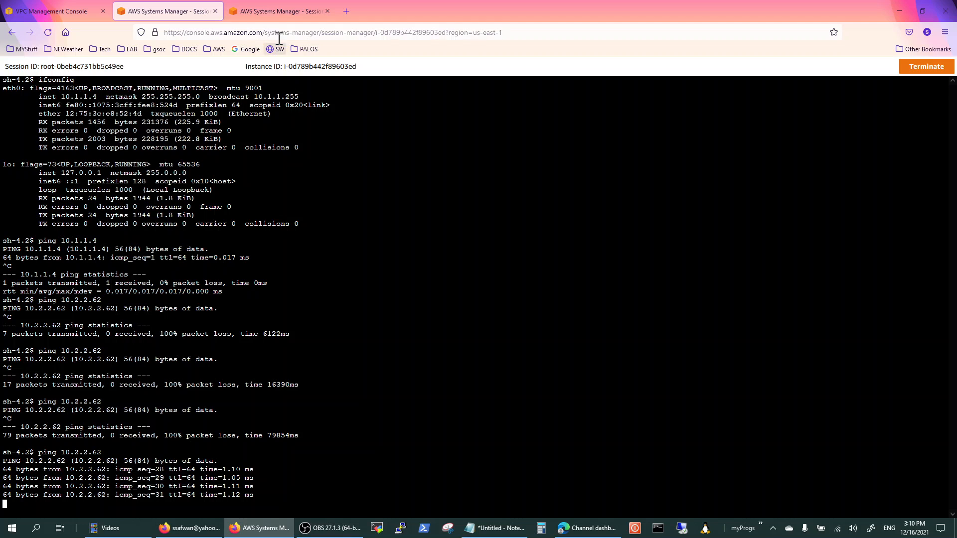
pyautogui.click(279, 16)
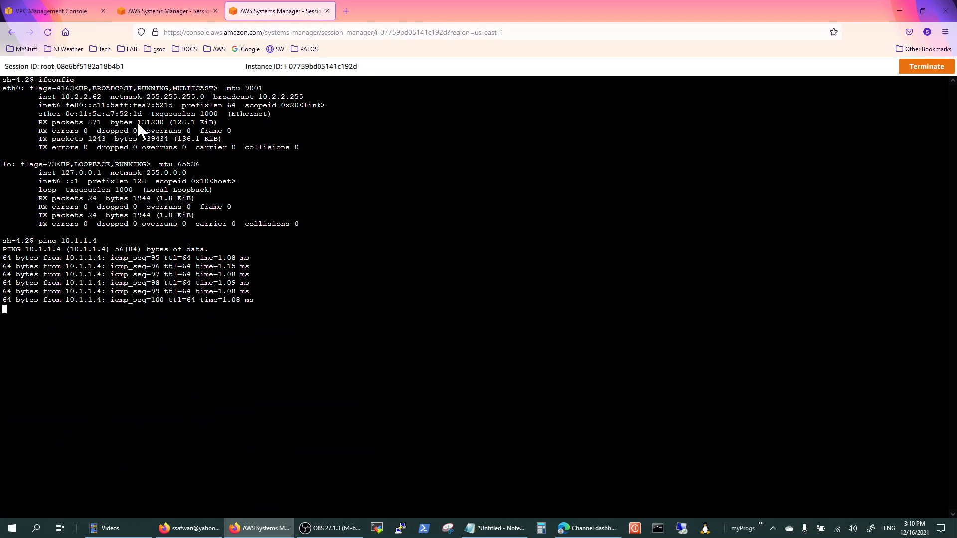
pyautogui.click(78, 13)
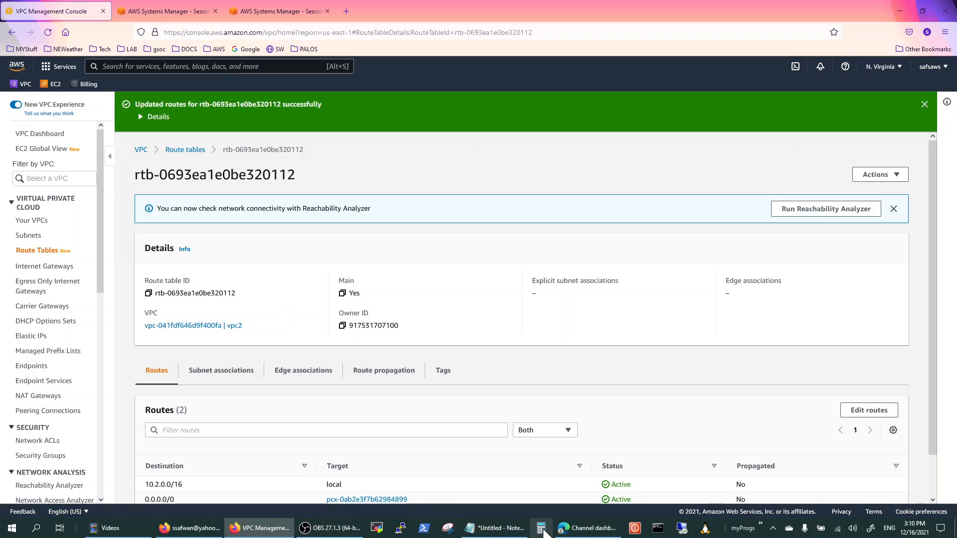
# In the Notepad notes, remove the comma after VPC1, insert a blank line below the CIDR row and label the c84 row "subid".
pyautogui.click(491, 527)
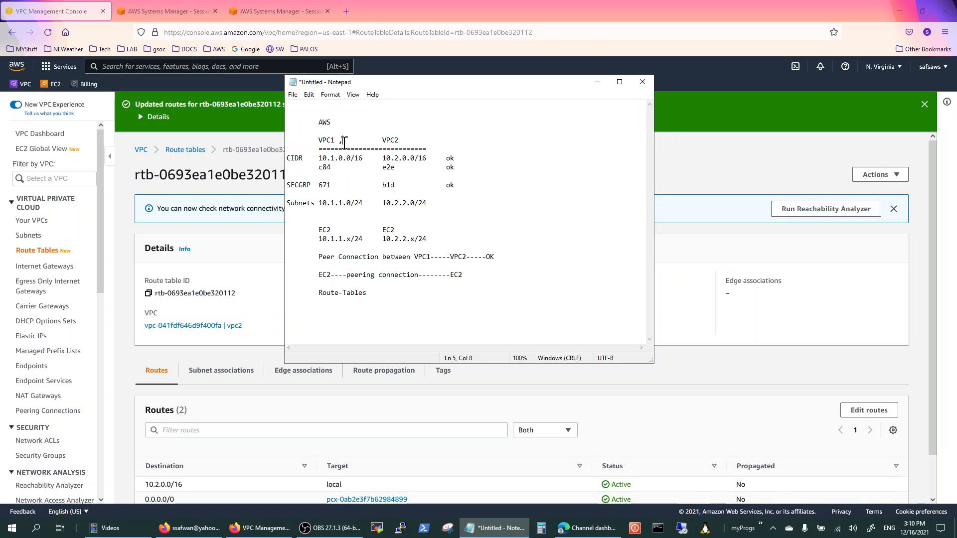
pyautogui.press('BackSpace')
pyautogui.click(461, 156)
pyautogui.press('Return')
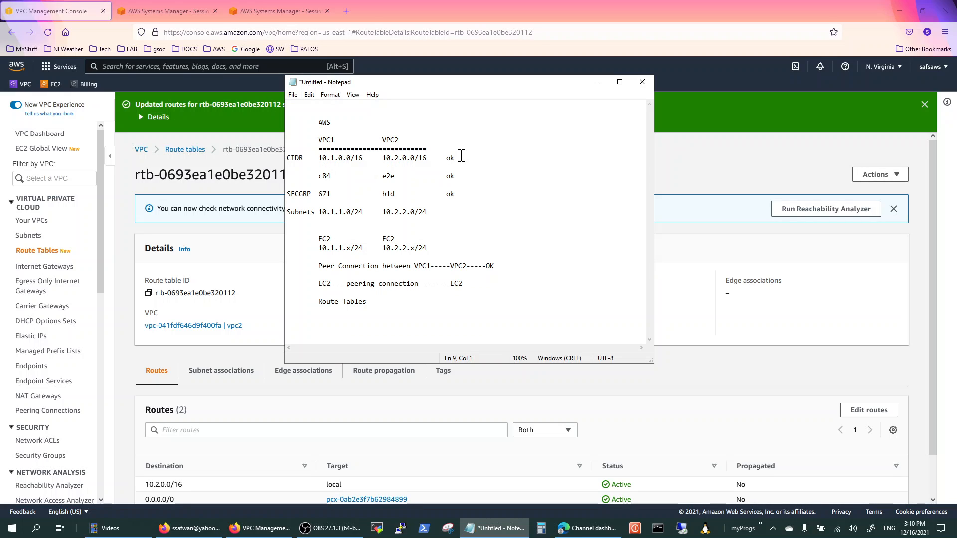
pyautogui.write('subid')
# Review the EC2, peer connection and Route-Tables lines of the notes, and examine the routes in vpc2's route table.
pyautogui.click(325, 240)
pyautogui.moveTo(319, 266); pyautogui.dragTo(432, 263)
pyautogui.click(522, 269)
pyautogui.moveTo(369, 304); pyautogui.dragTo(319, 302)
pyautogui.click(385, 307)
pyautogui.click(252, 360)
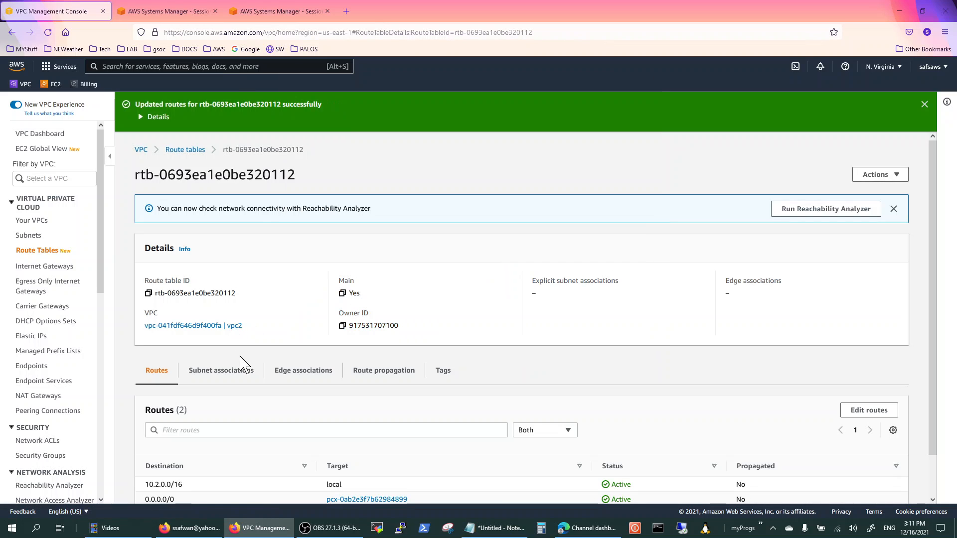
pyautogui.scroll(-1, 268, 371)
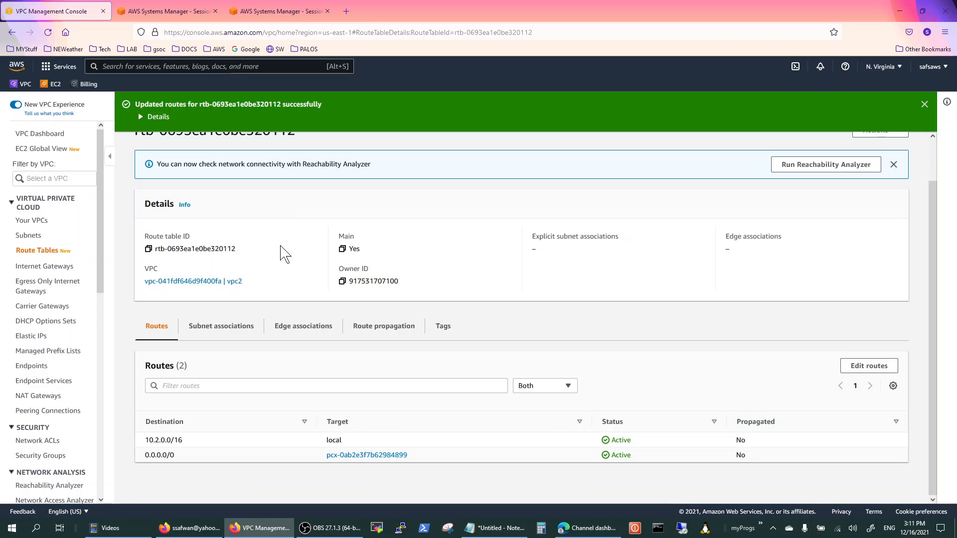
# Stop the running ping in the vpc2 instance's session, run ifconfig and ping 10.1.1.4 again.
pyautogui.click(264, 11)
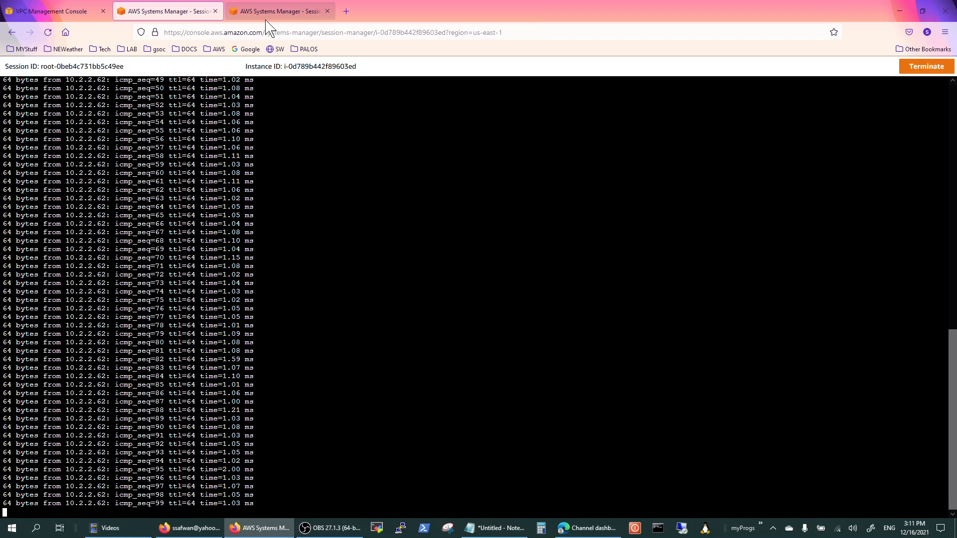
pyautogui.hotkey('ctrl', 'c')
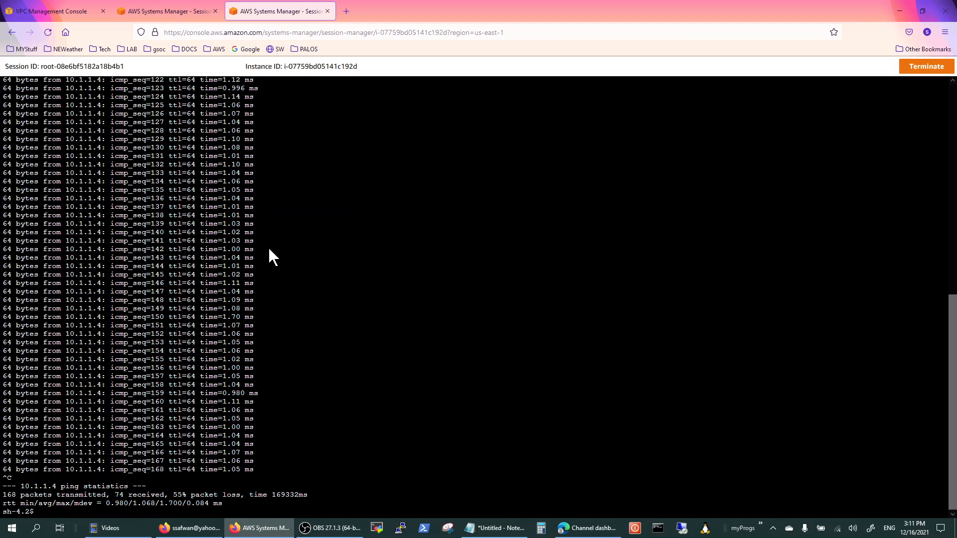
pyautogui.write('ifconfig')
pyautogui.press('Return')
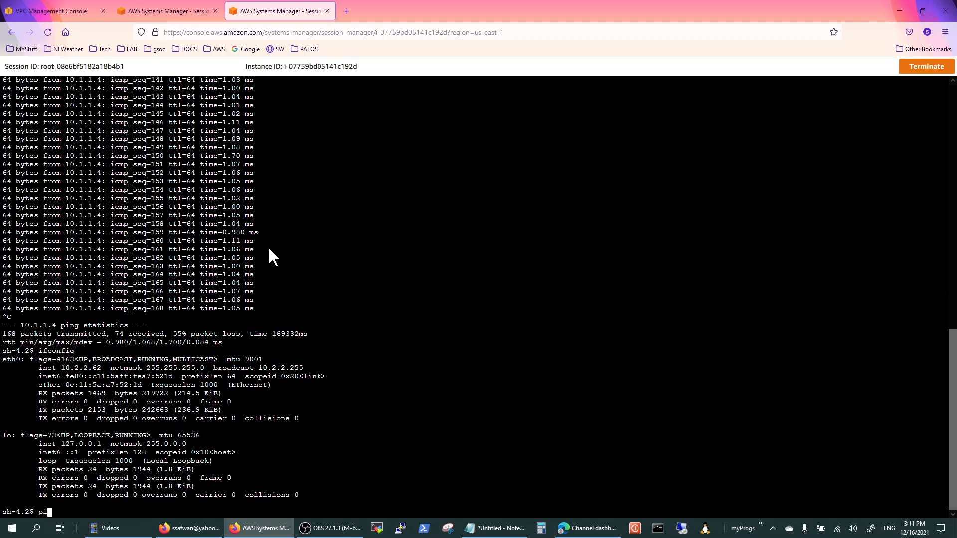
pyautogui.write('ping 10.1.1.4')
pyautogui.press('Return')
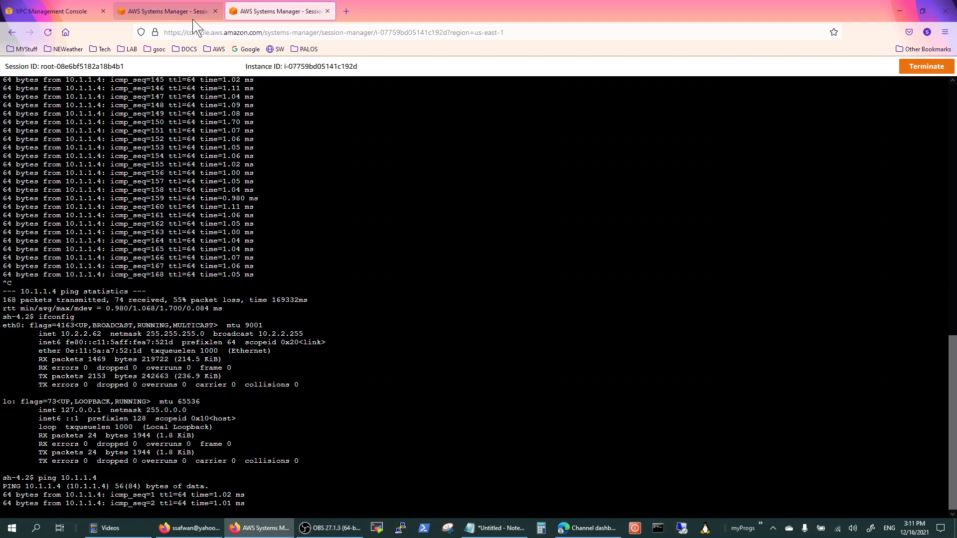
# Stop the running ping in the vpc1 instance's session and display its network configuration with ifconfig.
pyautogui.click(194, 15)
pyautogui.hotkey('ctrl', 'c')
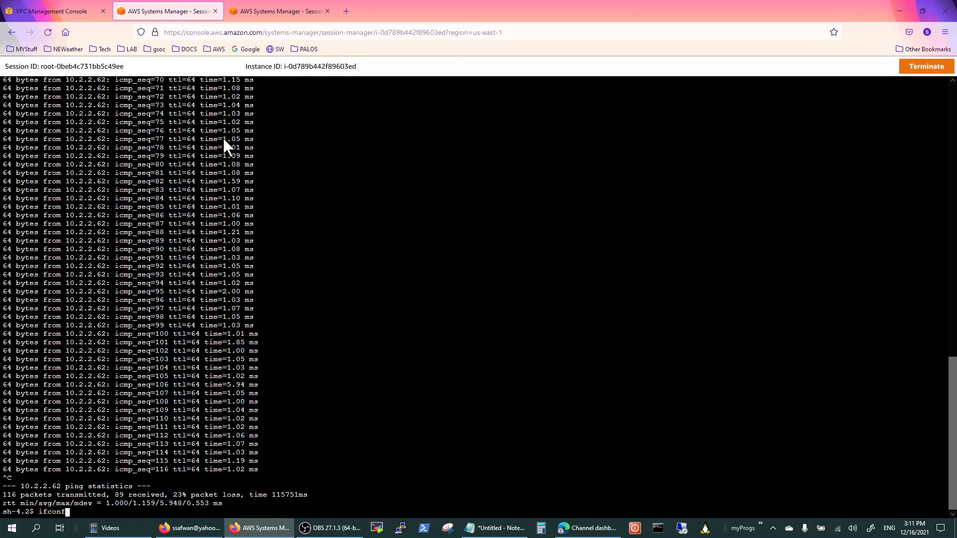
pyautogui.write('ifconfig')
pyautogui.press('Return')
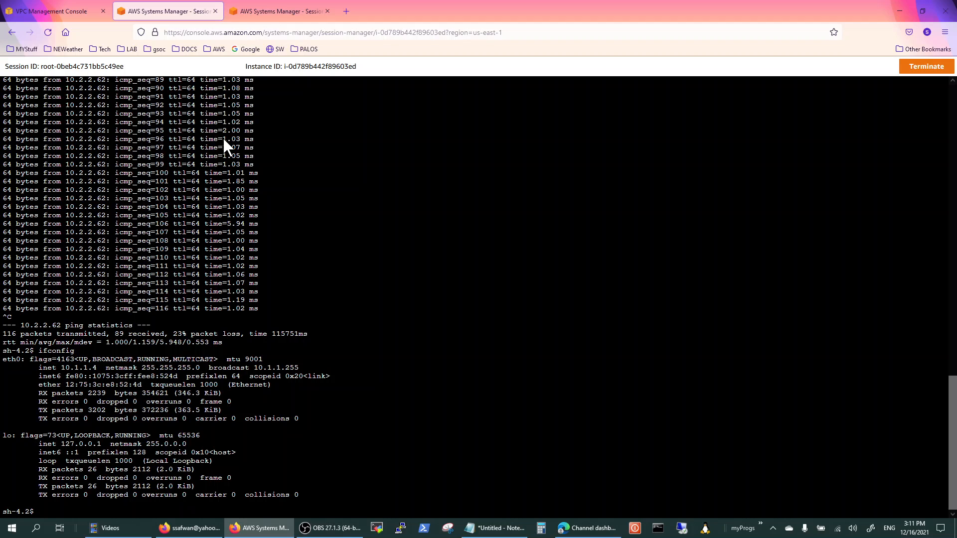
# Open the security group of the vpc1-ec2 instance in the EC2 console and examine its inbound ICMP rule.
pyautogui.click(59, 11)
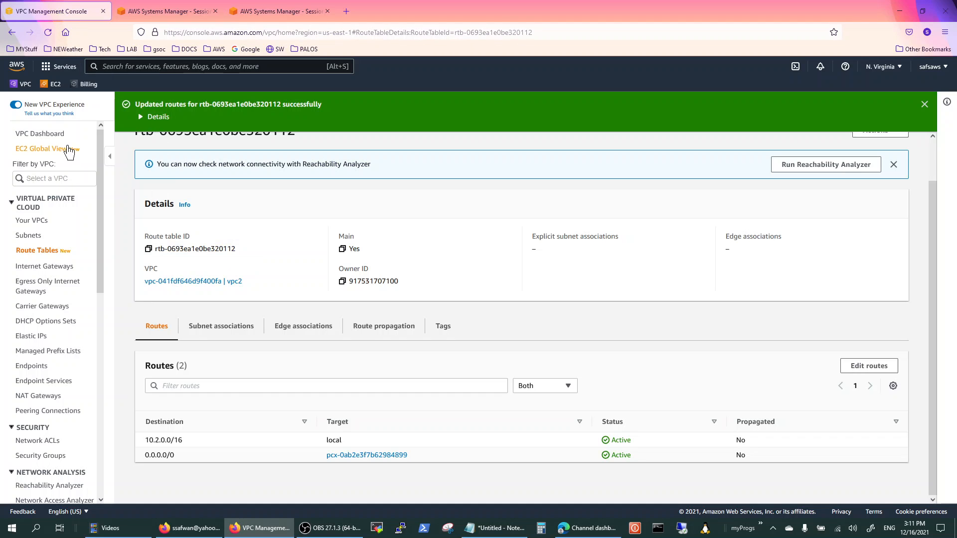
pyautogui.click(54, 84)
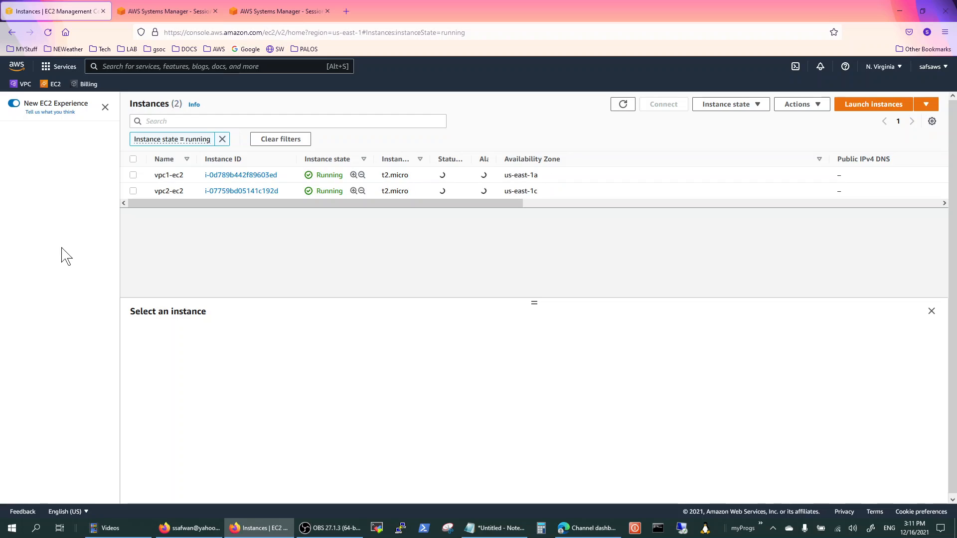
pyautogui.click(133, 175)
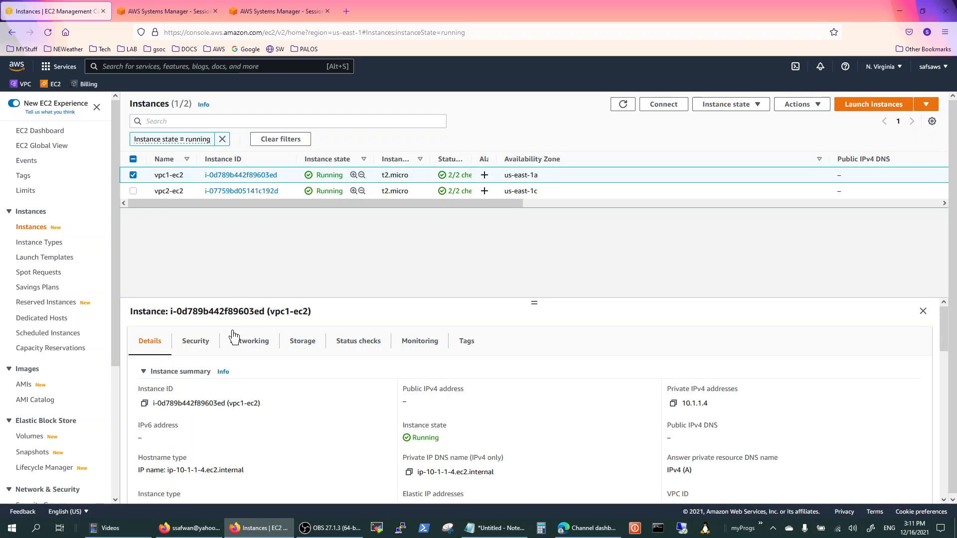
pyautogui.click(203, 343)
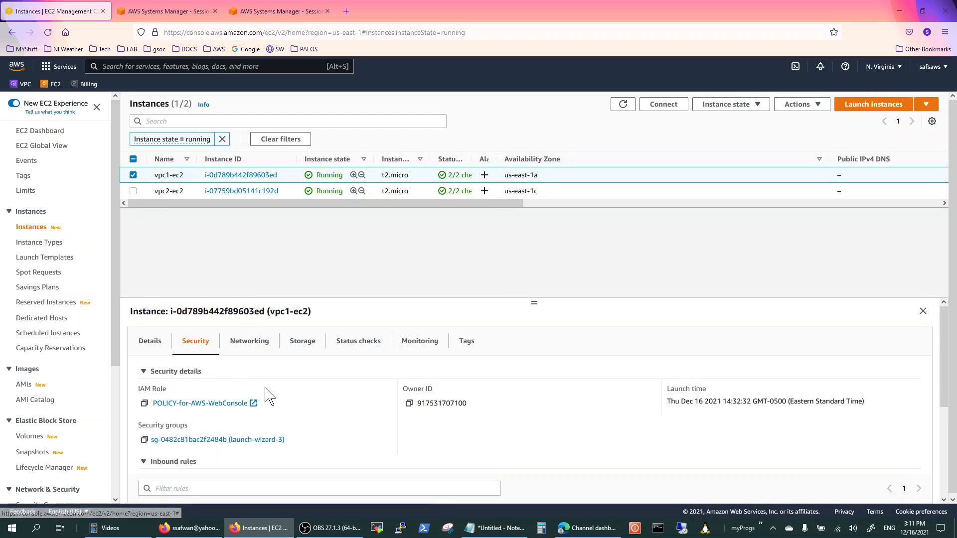
pyautogui.click(209, 439)
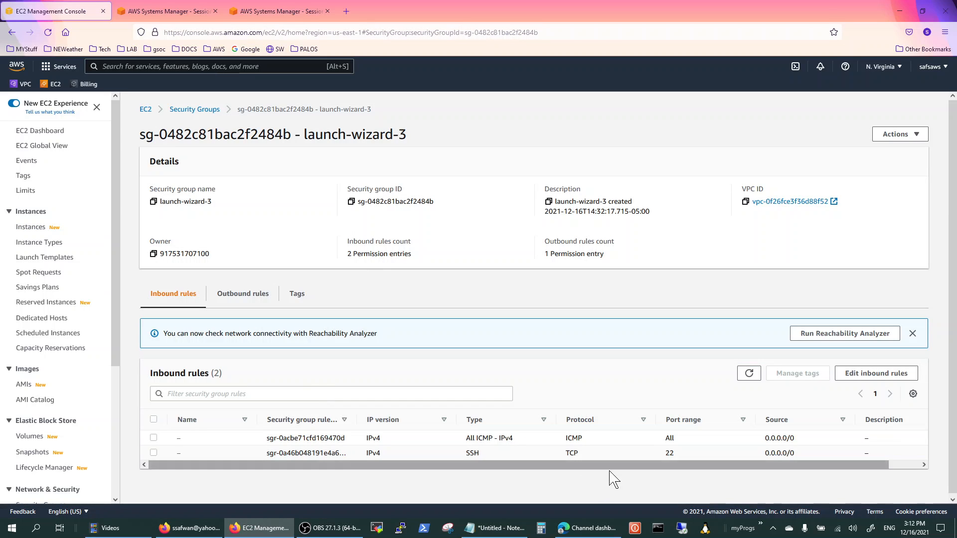
pyautogui.tripleClick(487, 439)
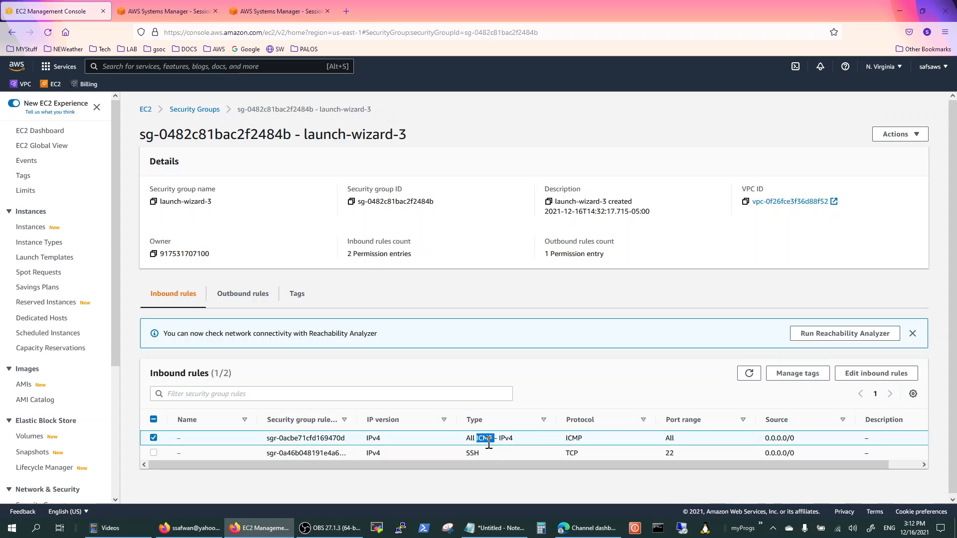
pyautogui.click(578, 367)
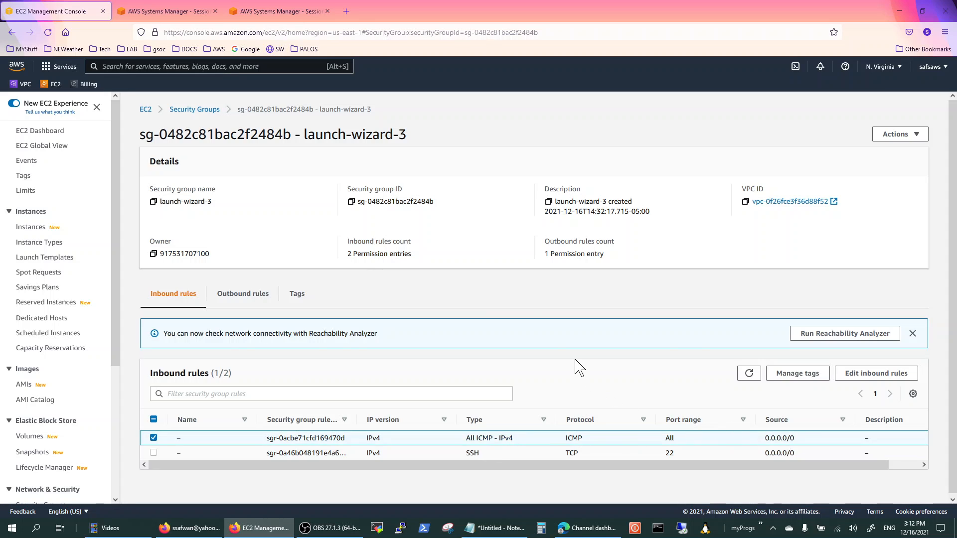